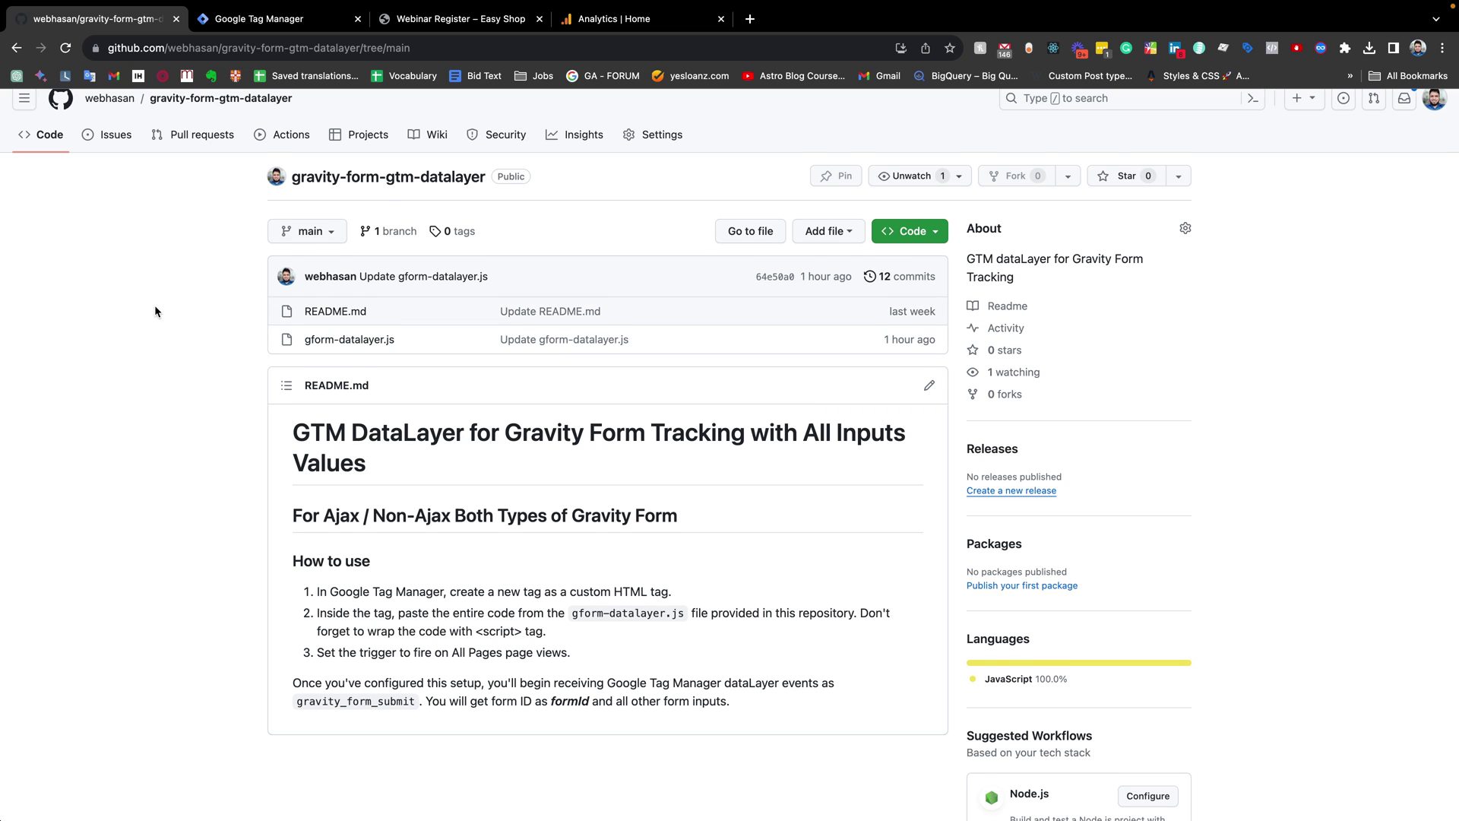
Step: Open gform-datalayer.js in the gravity-form-gtm-datalayer repository and copy its entire raw code
{"action": "scroll", "coordinate": [154, 310], "scroll_direction": "up", "scroll_amount": 1}
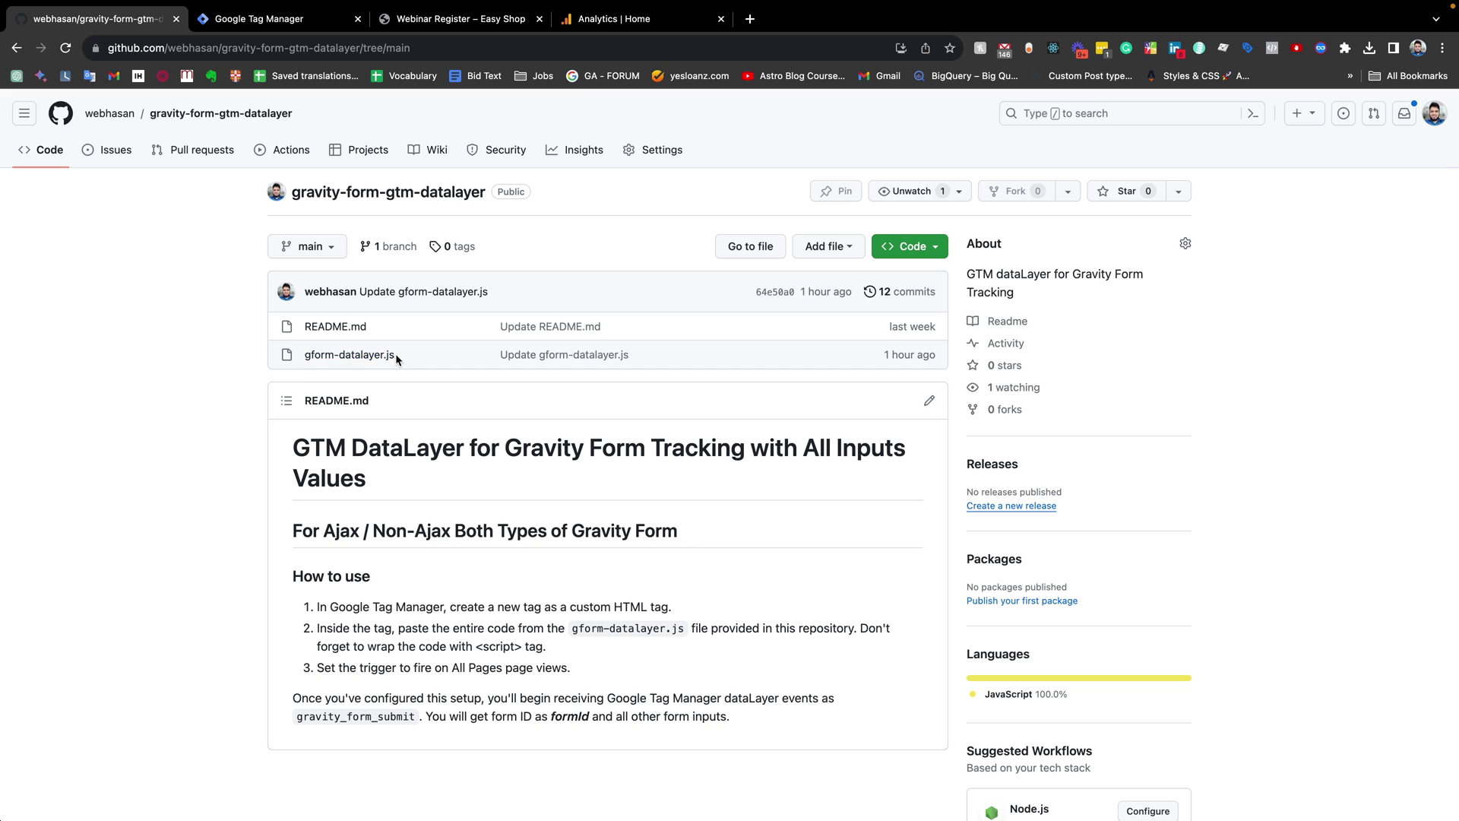
{"action": "left_click", "coordinate": [367, 360]}
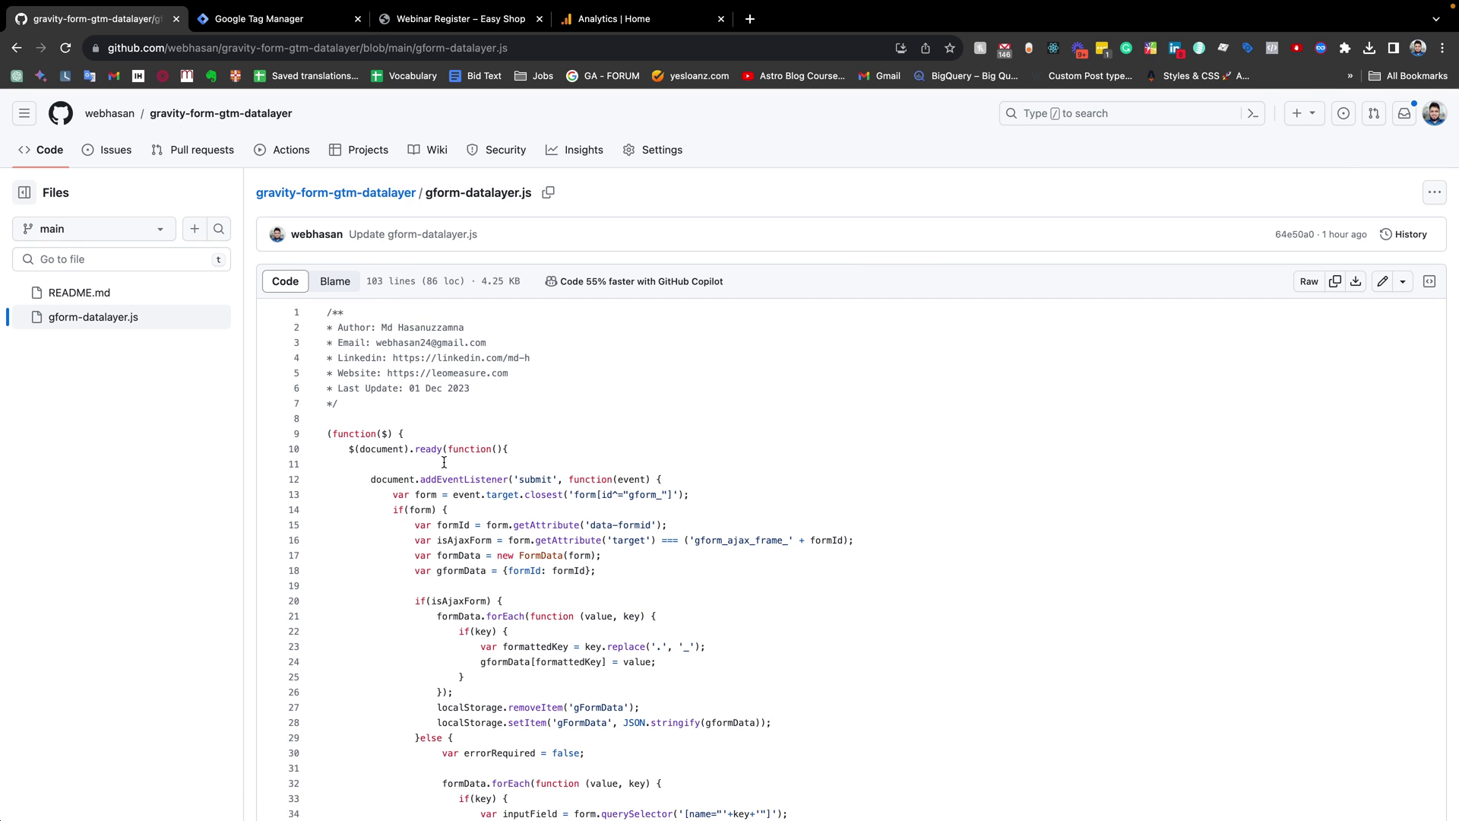
{"action": "scroll", "coordinate": [444, 462], "scroll_direction": "down", "scroll_amount": 12}
{"action": "scroll", "coordinate": [483, 453], "scroll_direction": "up", "scroll_amount": 7}
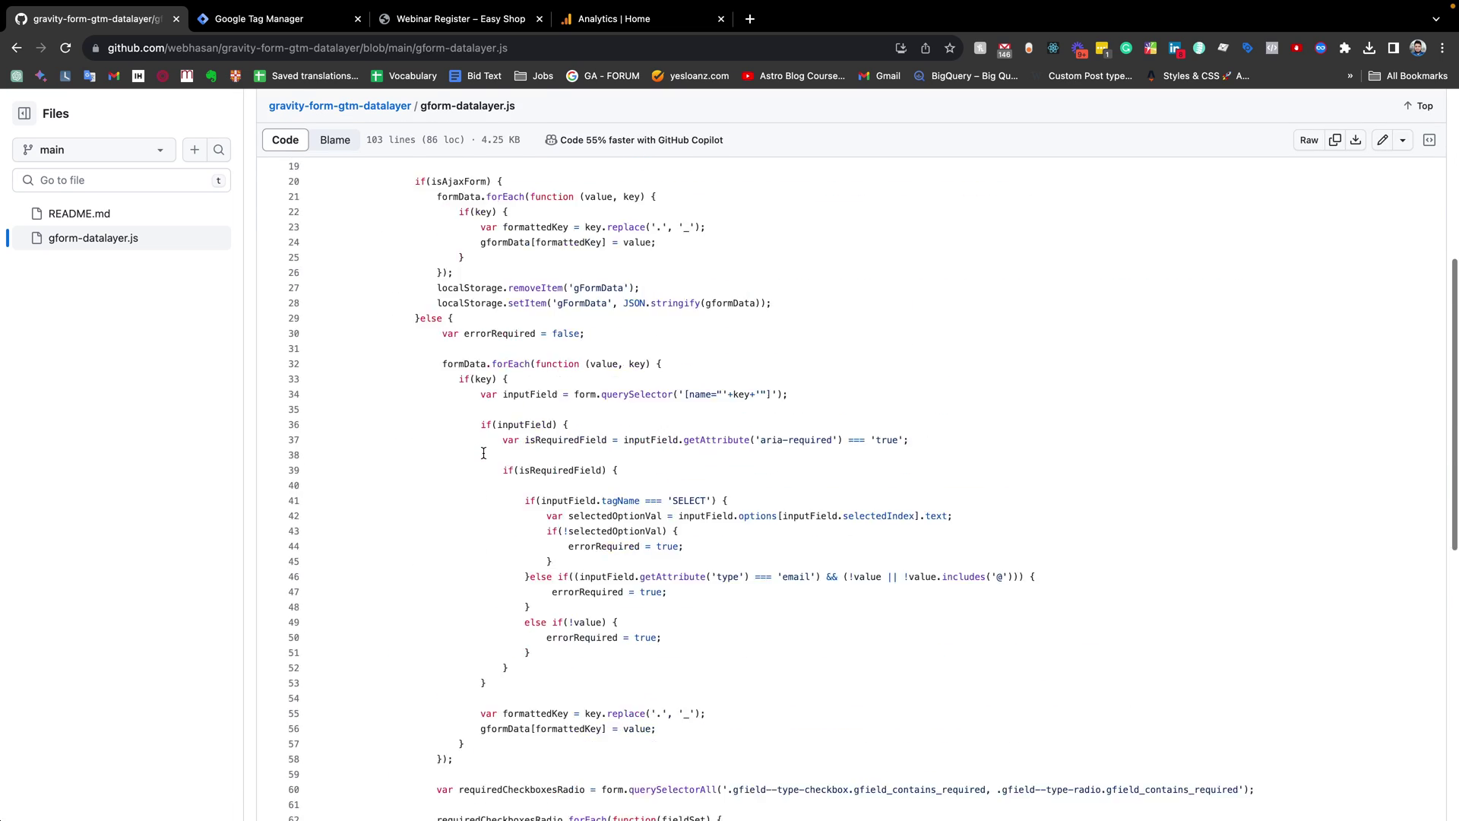
{"action": "scroll", "coordinate": [483, 453], "scroll_direction": "up", "scroll_amount": 5}
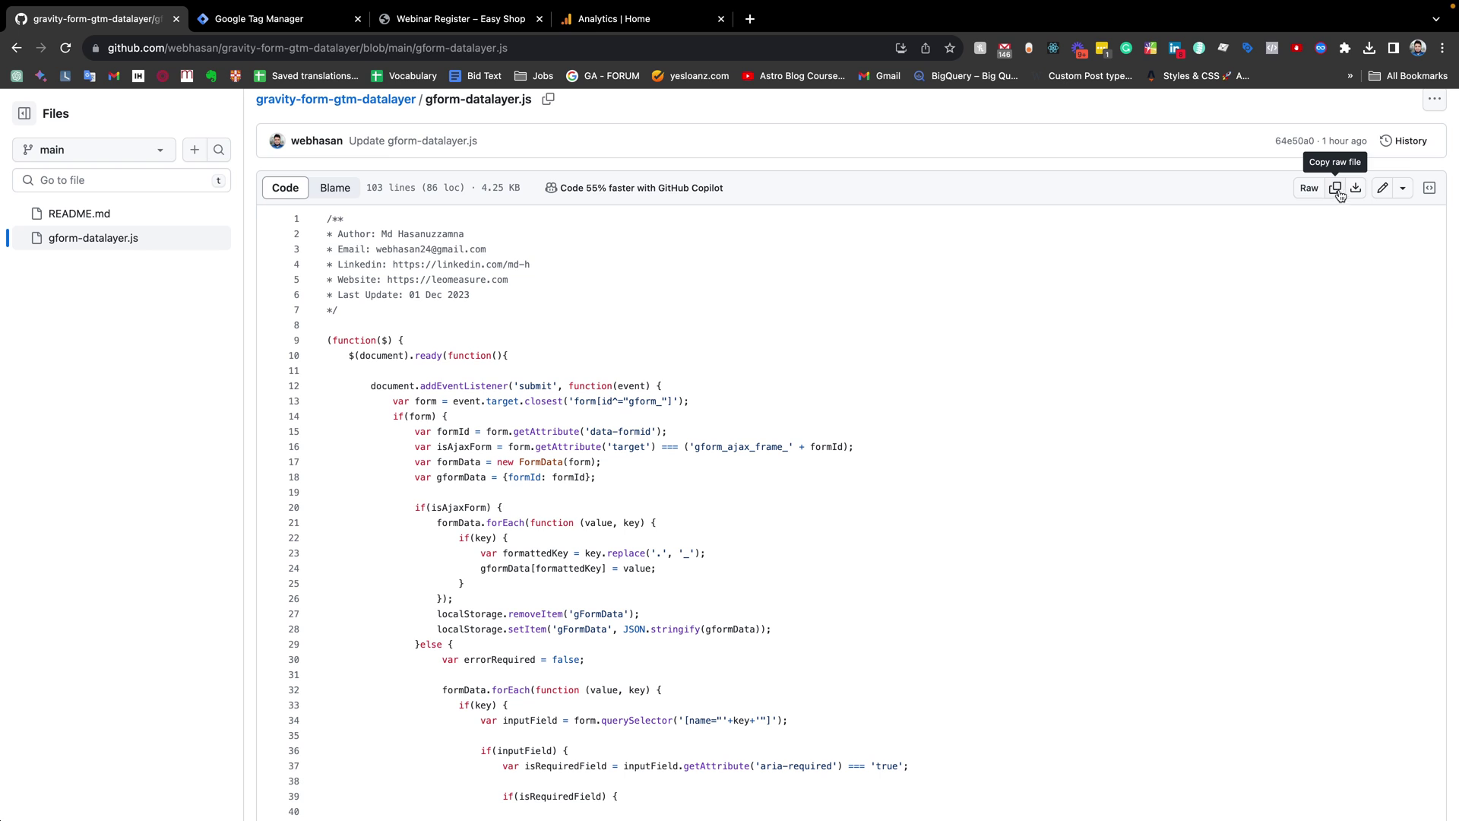
{"action": "left_click", "coordinate": [1335, 191]}
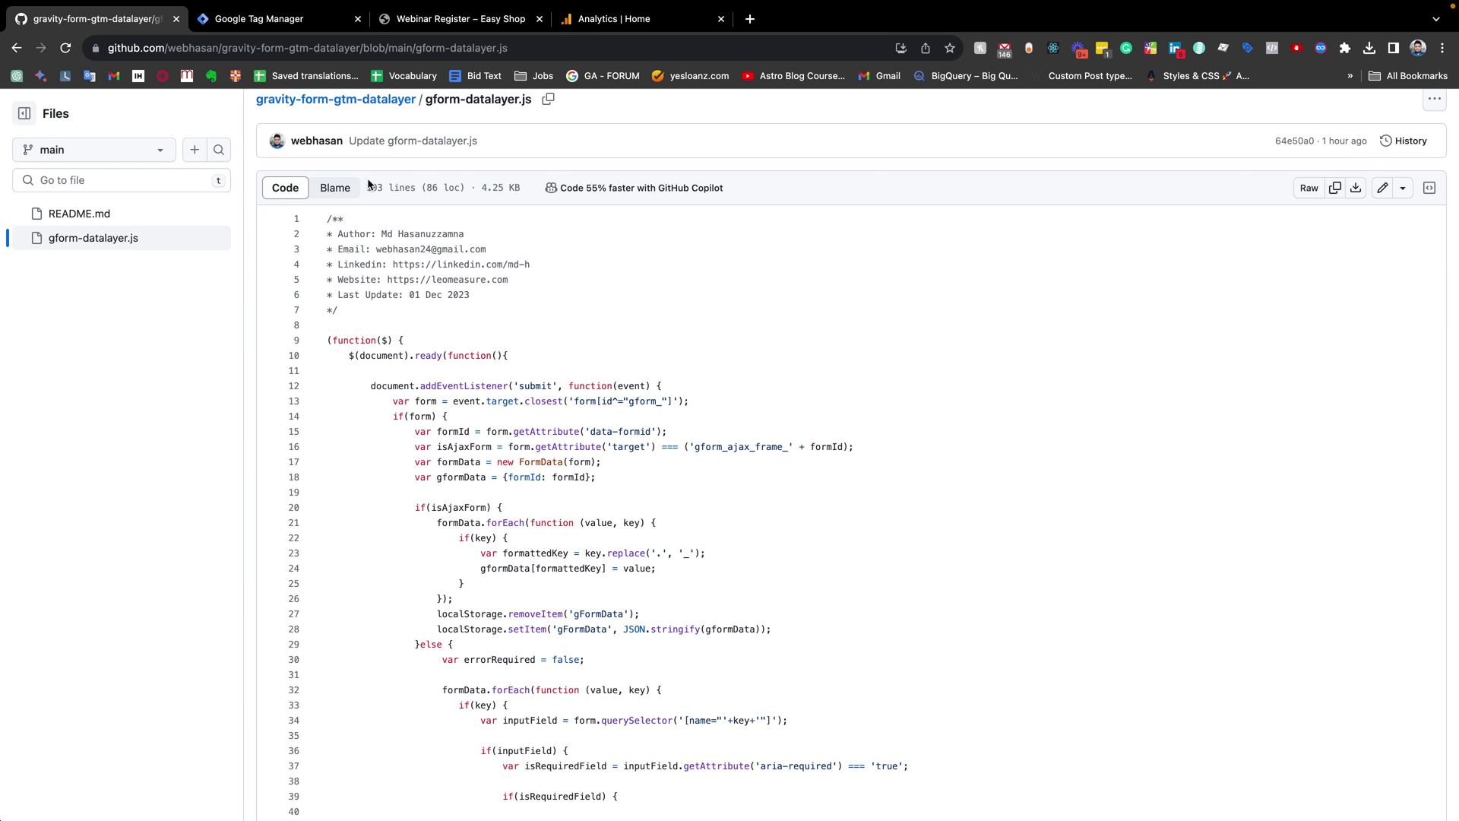
Step: Switch to Google Tag Manager and create a new tag named "Gravity From DataLayer JS"
{"action": "left_click", "coordinate": [262, 21]}
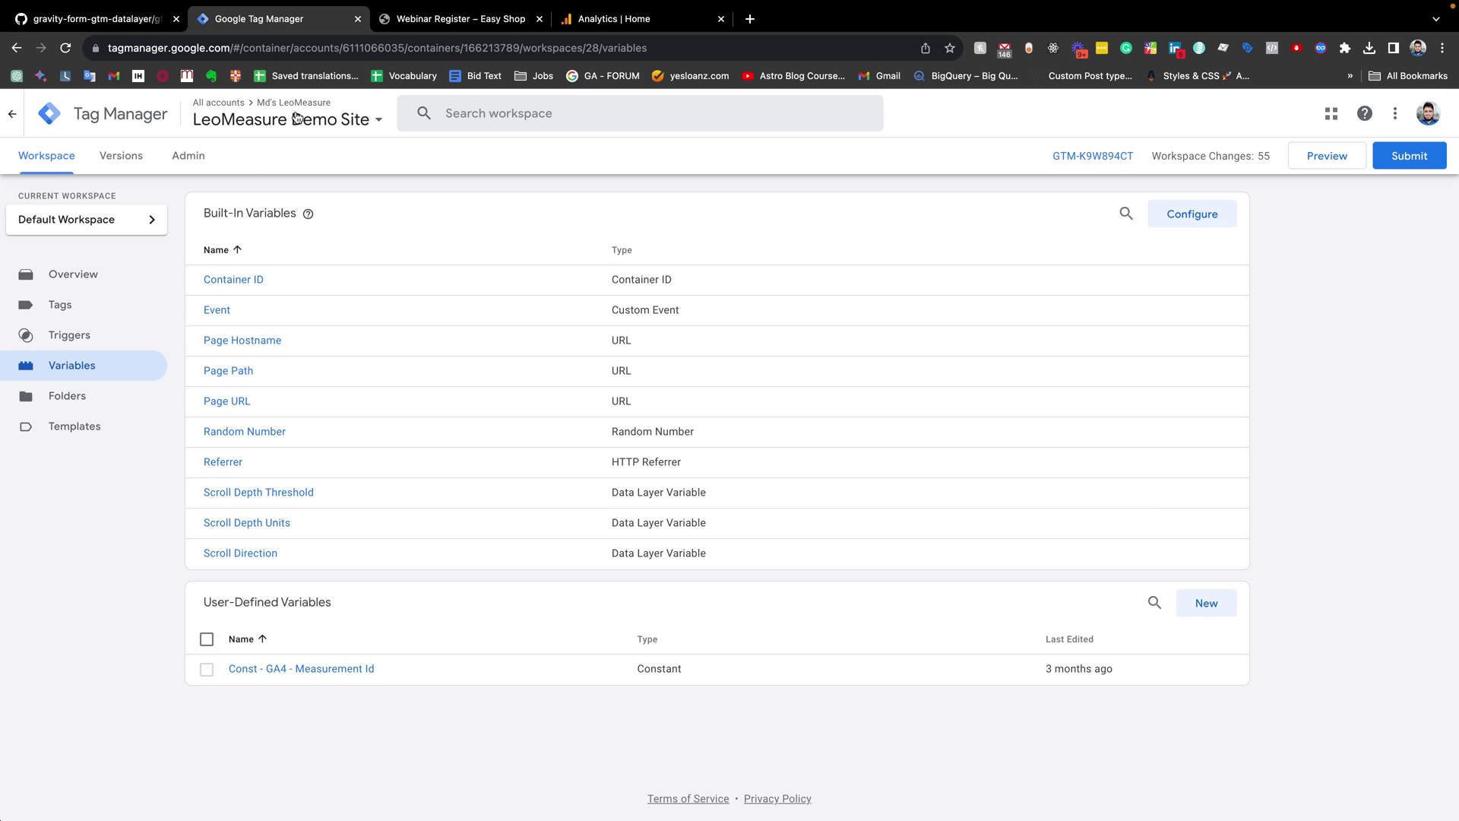
{"action": "left_click", "coordinate": [61, 305]}
{"action": "left_click", "coordinate": [472, 20]}
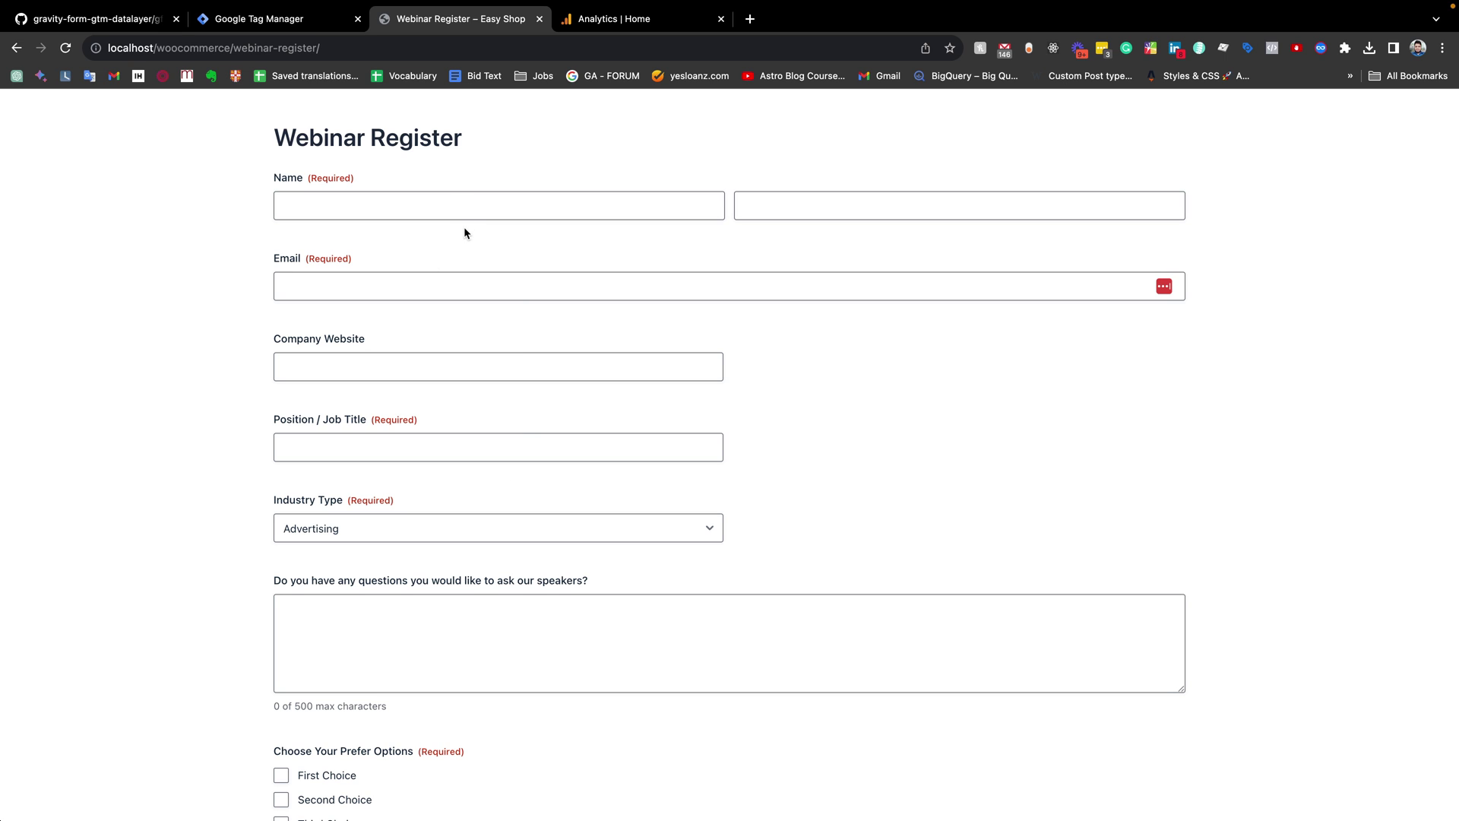
{"action": "left_click", "coordinate": [262, 19]}
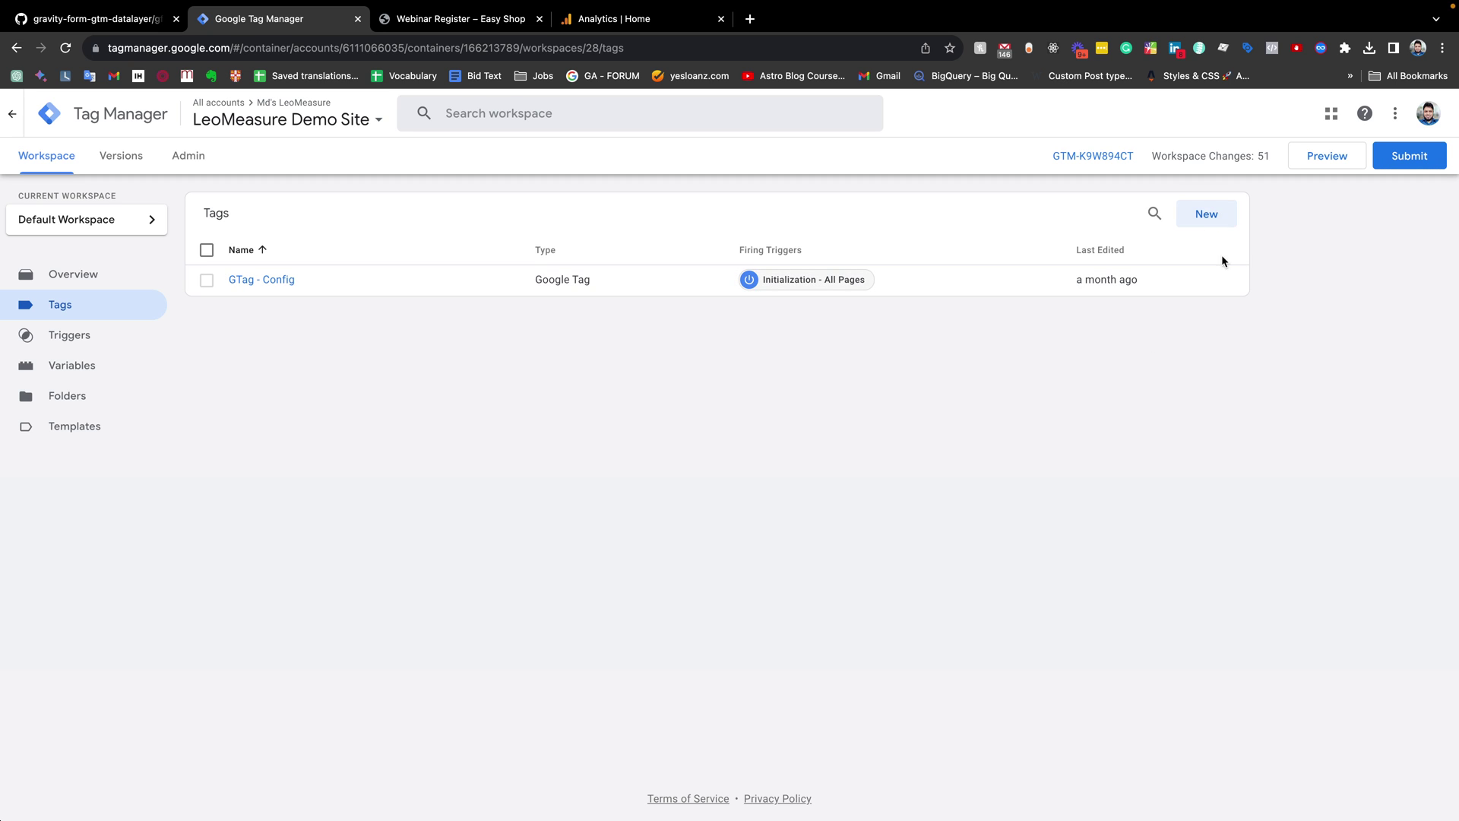
{"action": "left_click", "coordinate": [1206, 213]}
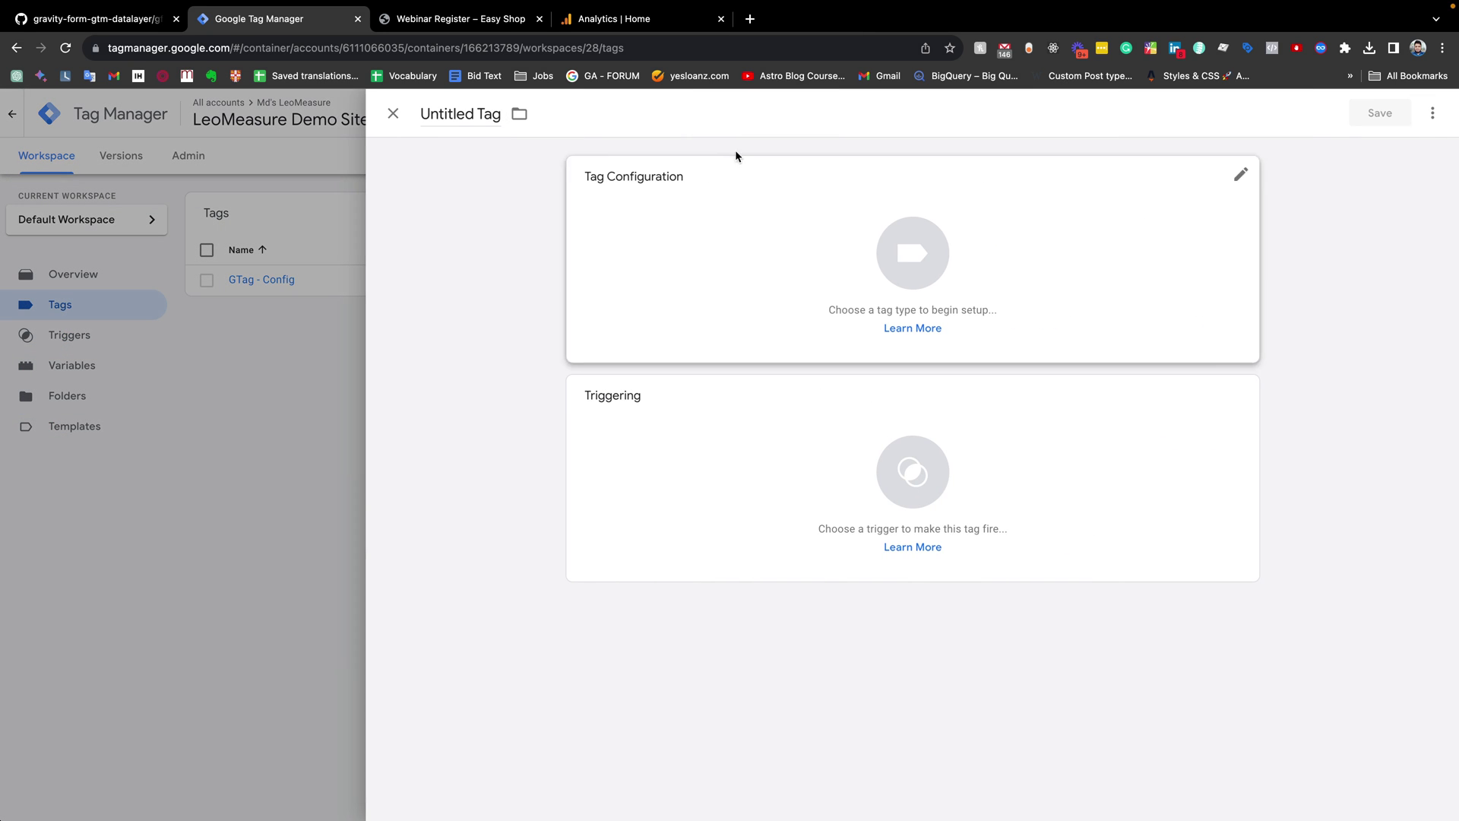
{"action": "left_click", "coordinate": [482, 116]}
{"action": "type", "text": "Gra"}
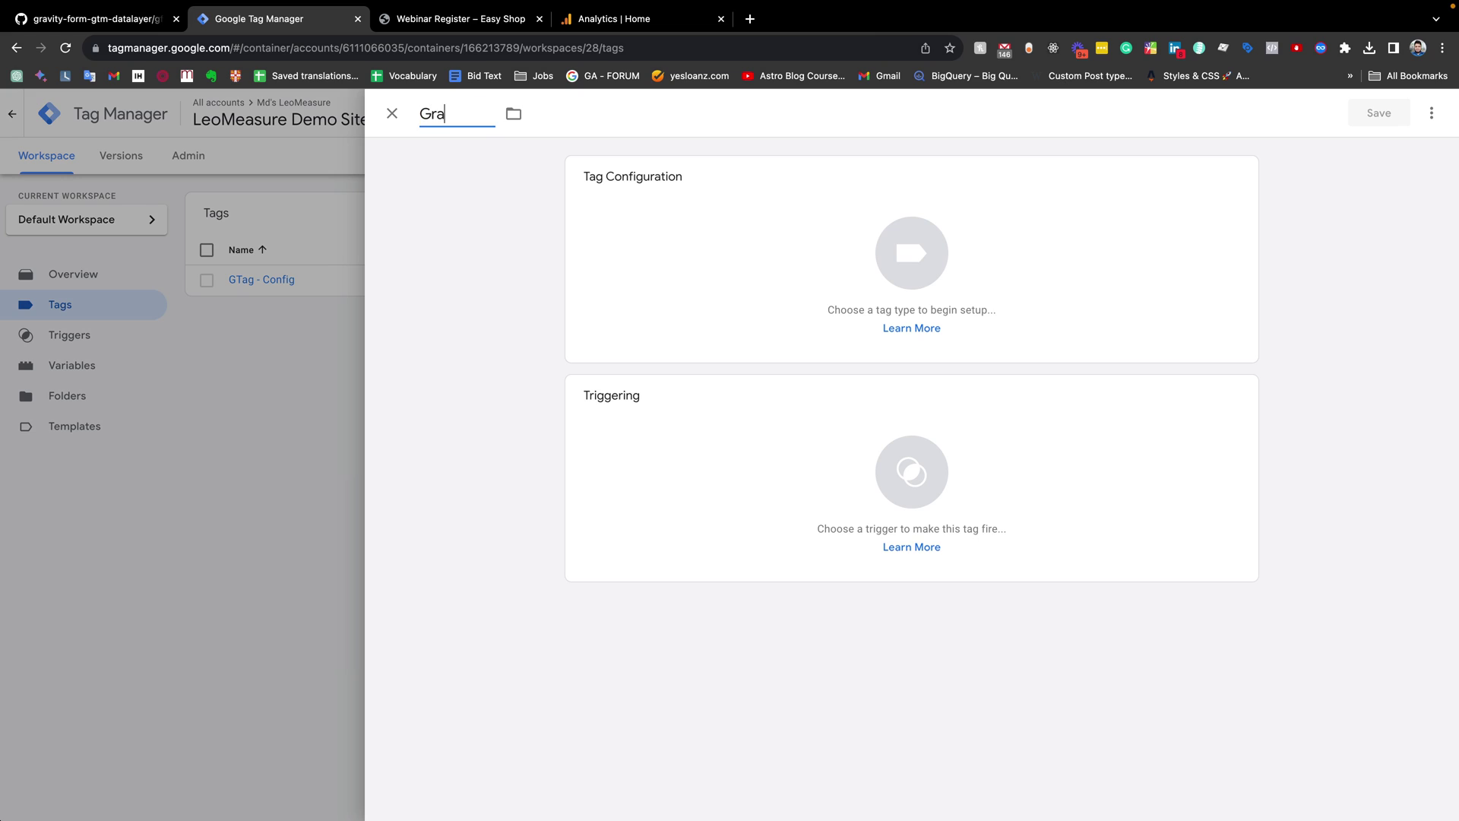
{"action": "type", "text": "vity From DataLa"}
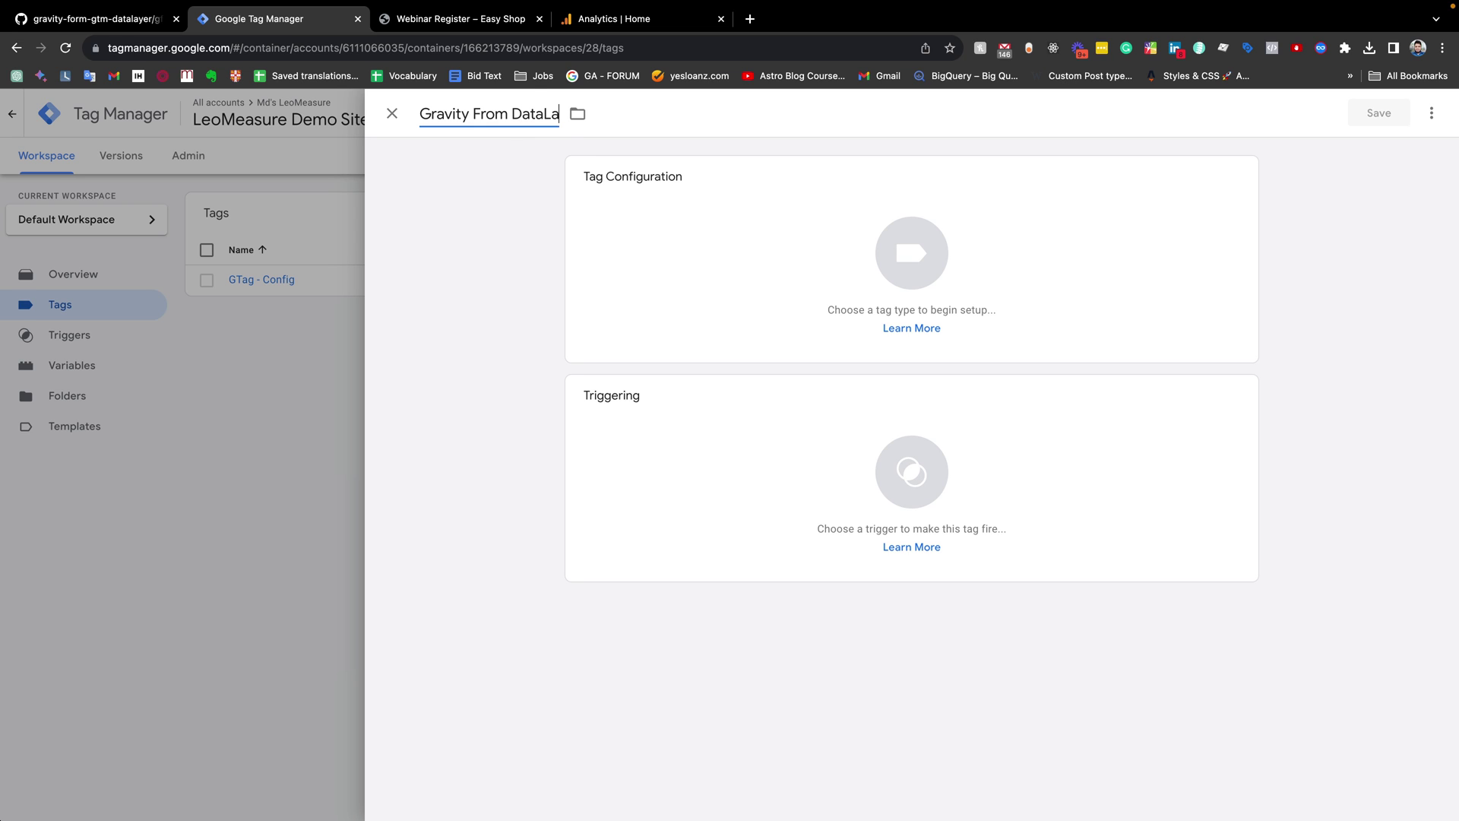
{"action": "type", "text": "yer JS"}
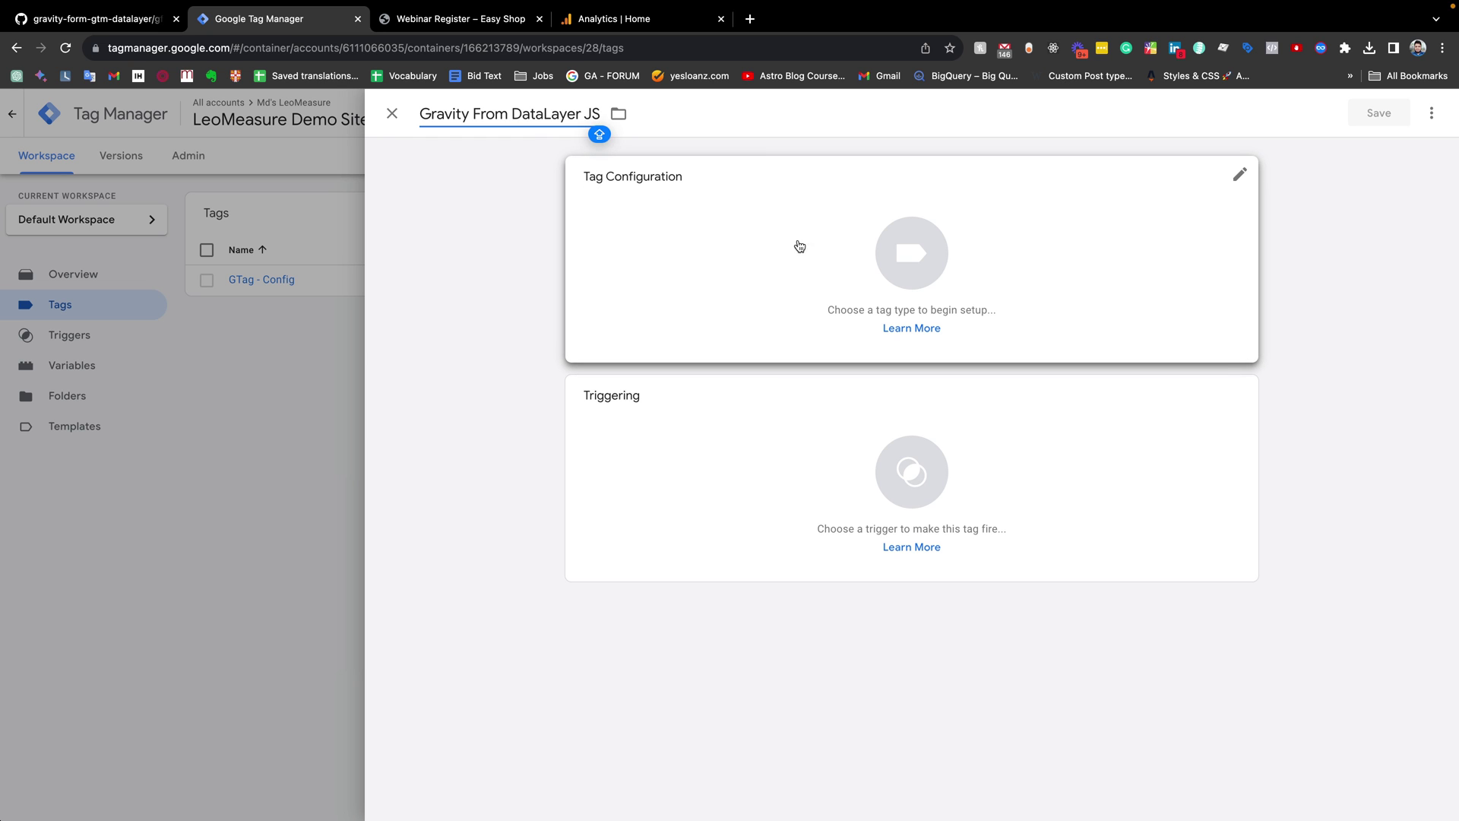
Step: Set the tag type to Custom HTML and enter an opening and closing script tag in its HTML code
{"action": "left_click", "coordinate": [943, 301]}
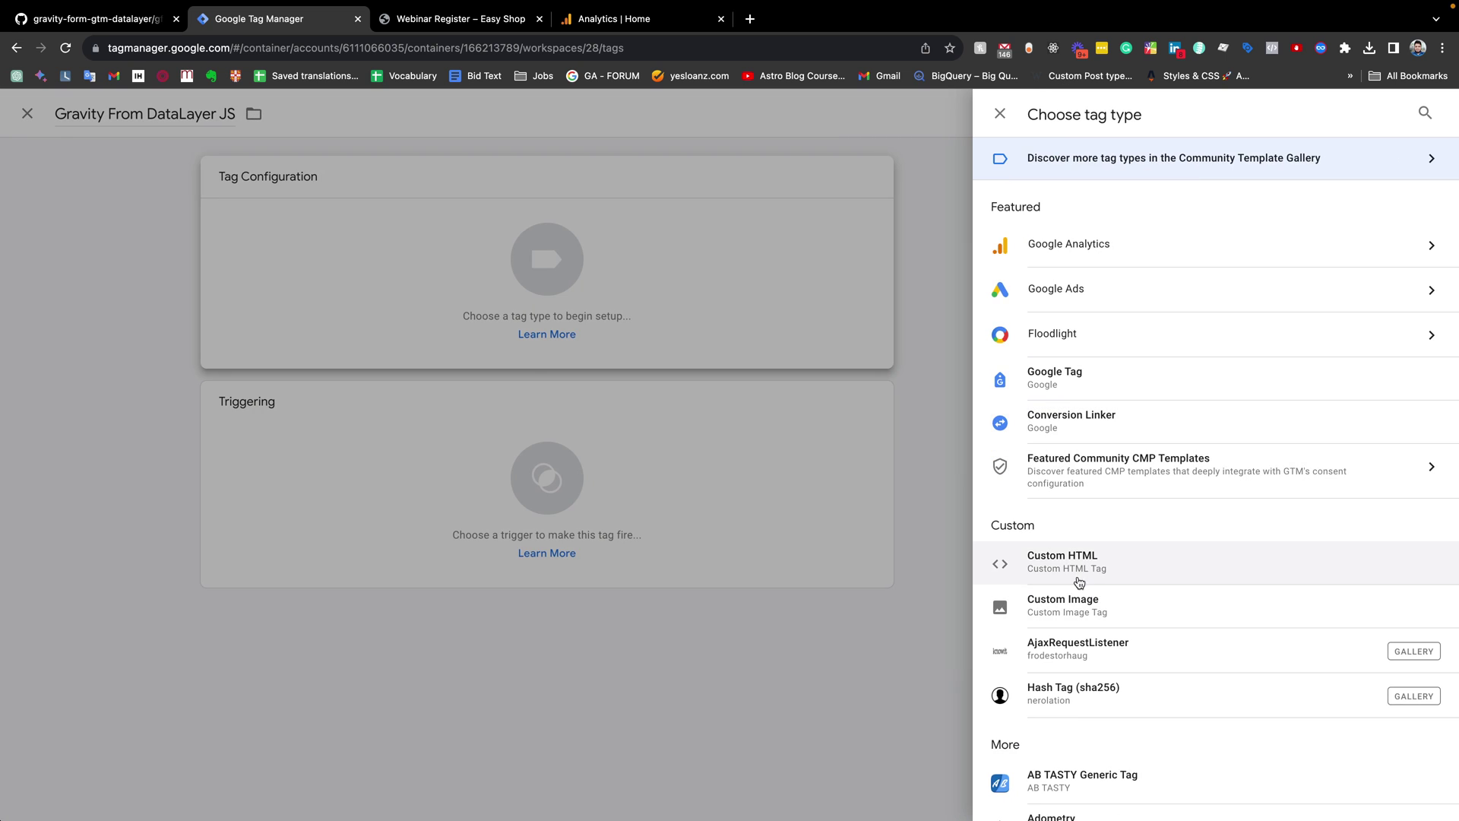
{"action": "left_click", "coordinate": [1065, 567]}
{"action": "left_click", "coordinate": [800, 366]}
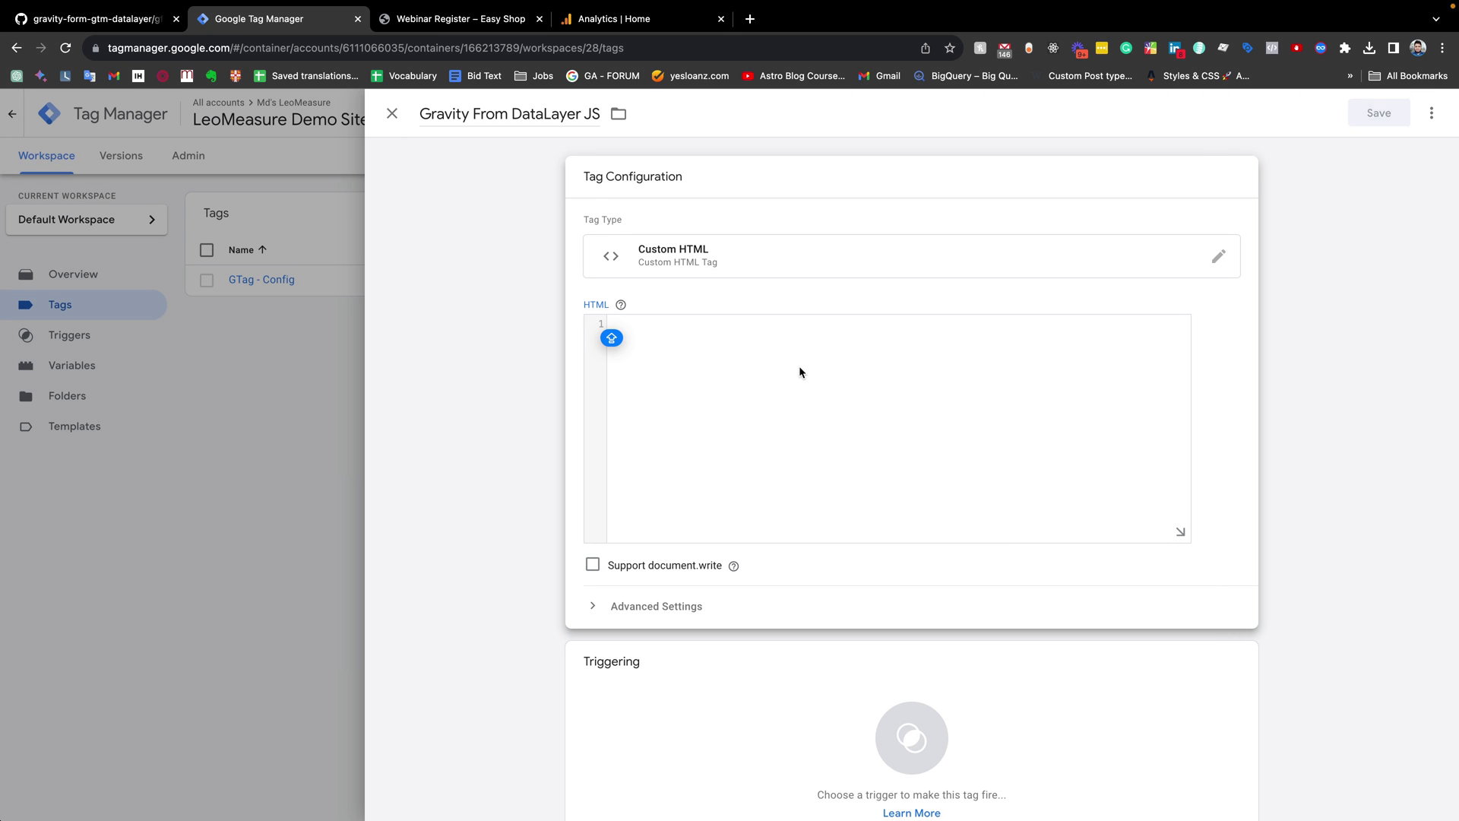
{"action": "type", "text": "<"}
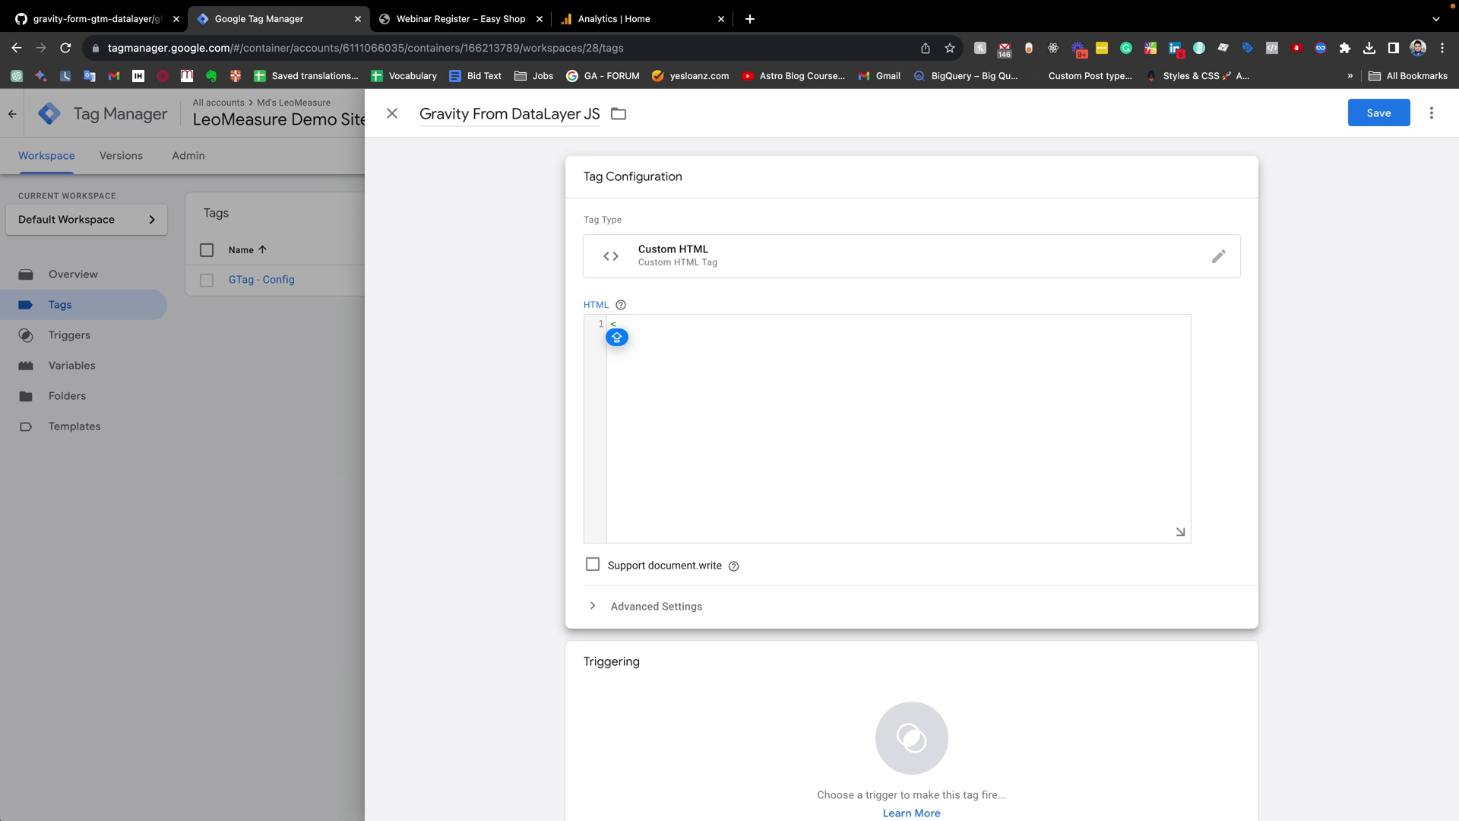
{"action": "type", "text": "SC"}
{"action": "key", "text": "BackSpace"}
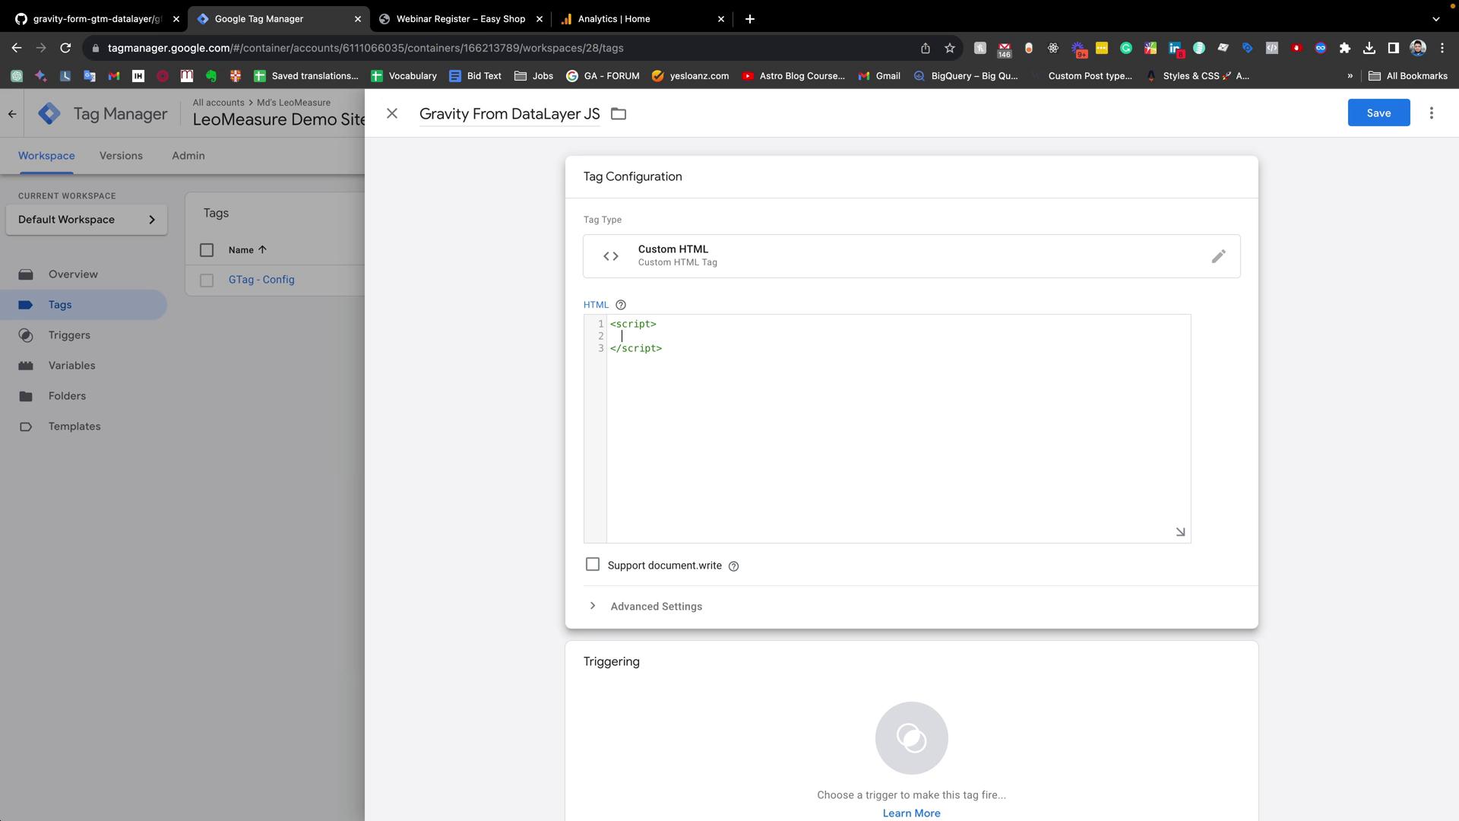
Step: Paste the copied gform-datalayer.js code between the script tags and check that it is wrapped correctly
{"action": "key", "text": "shift+Home"}
{"action": "key", "text": "ctrl+v"}
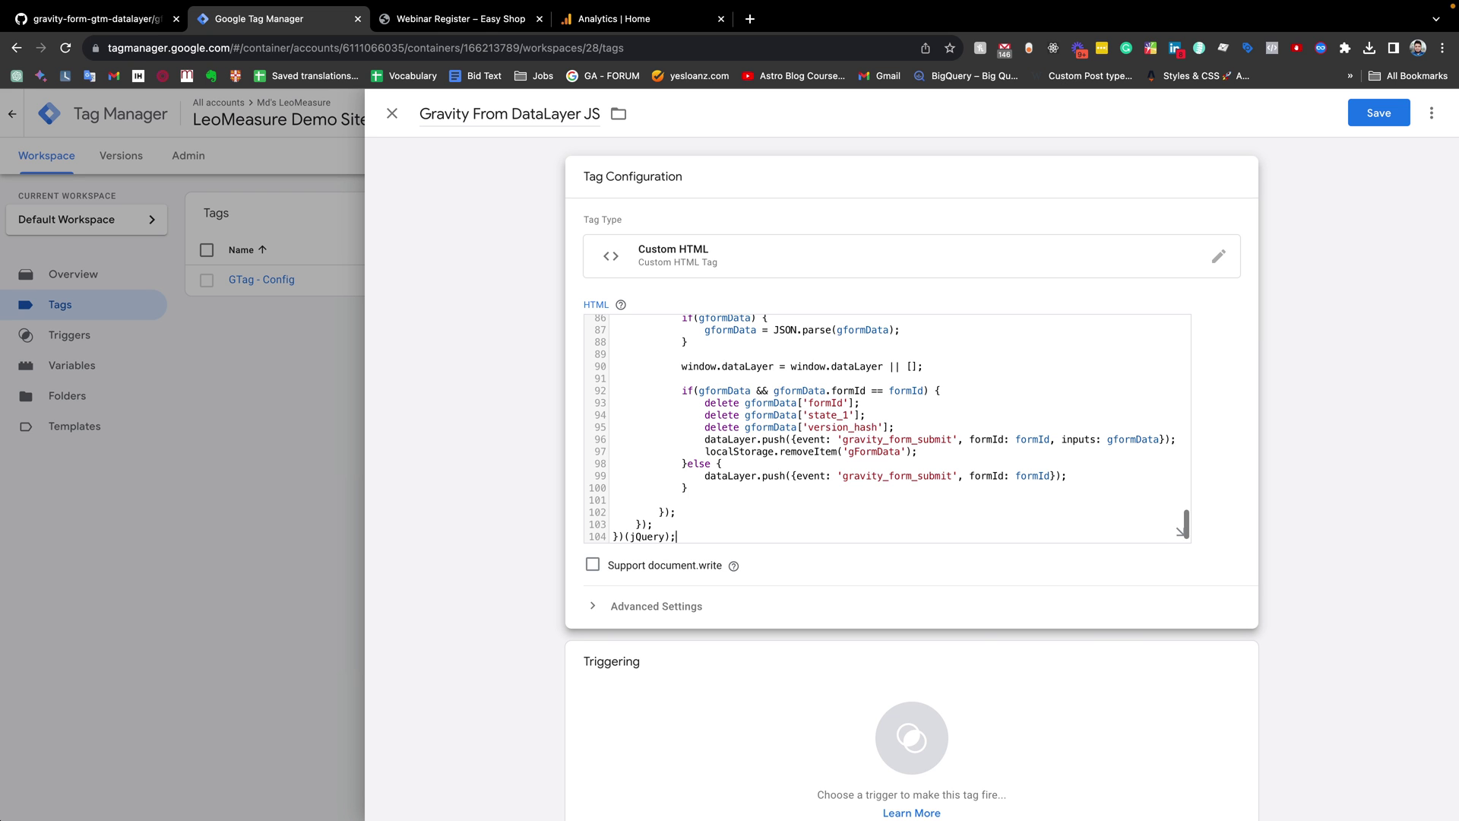
{"action": "scroll", "coordinate": [850, 380], "scroll_direction": "down", "scroll_amount": 1}
{"action": "scroll", "coordinate": [850, 380], "scroll_direction": "up", "scroll_amount": 15}
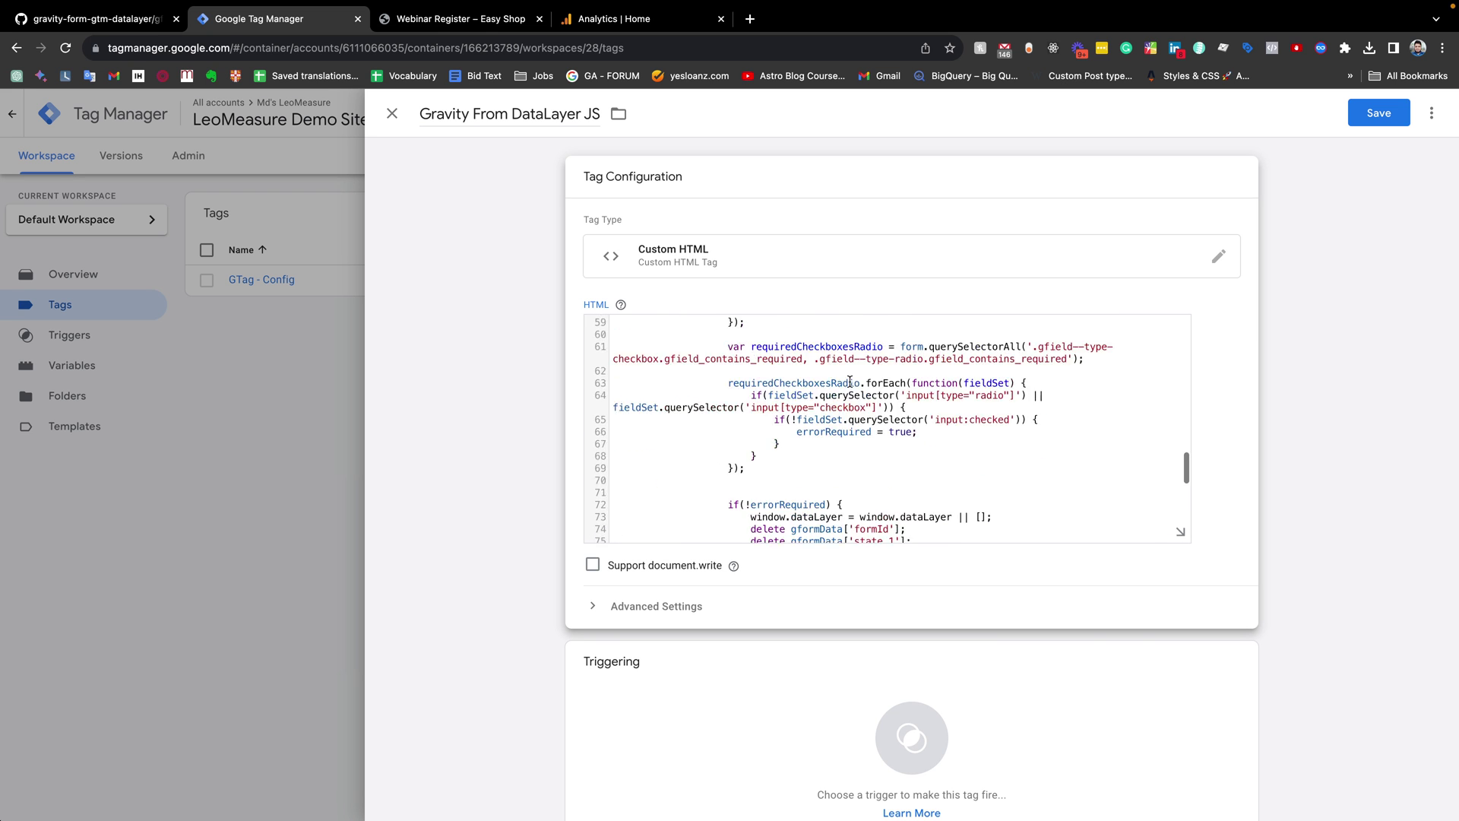
{"action": "double_click", "coordinate": [635, 323]}
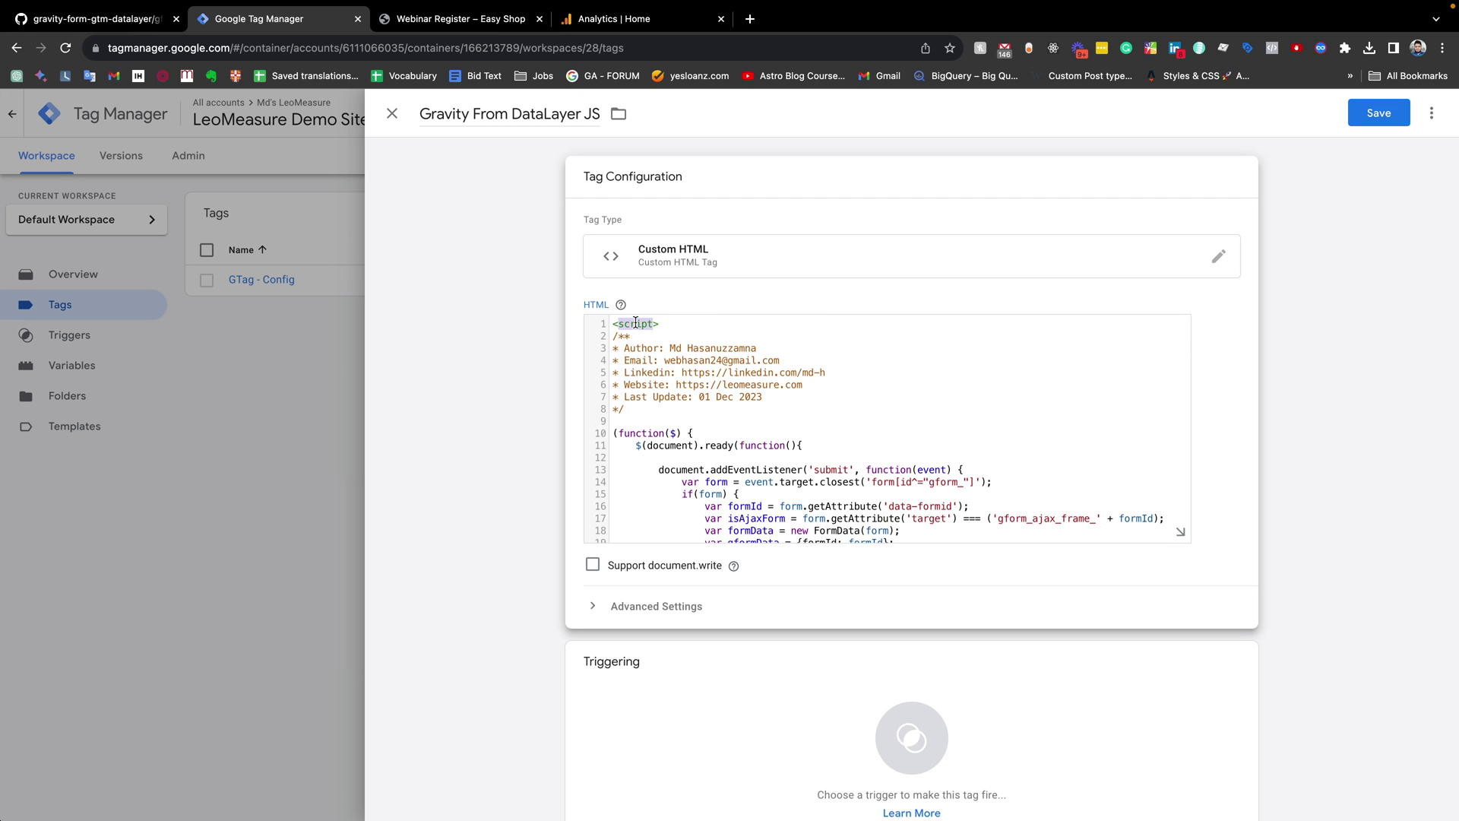
{"action": "left_click_drag", "start_coordinate": [665, 326], "coordinate": [608, 329]}
{"action": "scroll", "coordinate": [727, 386], "scroll_direction": "down", "scroll_amount": 15}
{"action": "scroll", "coordinate": [631, 672], "scroll_direction": "down", "scroll_amount": 1}
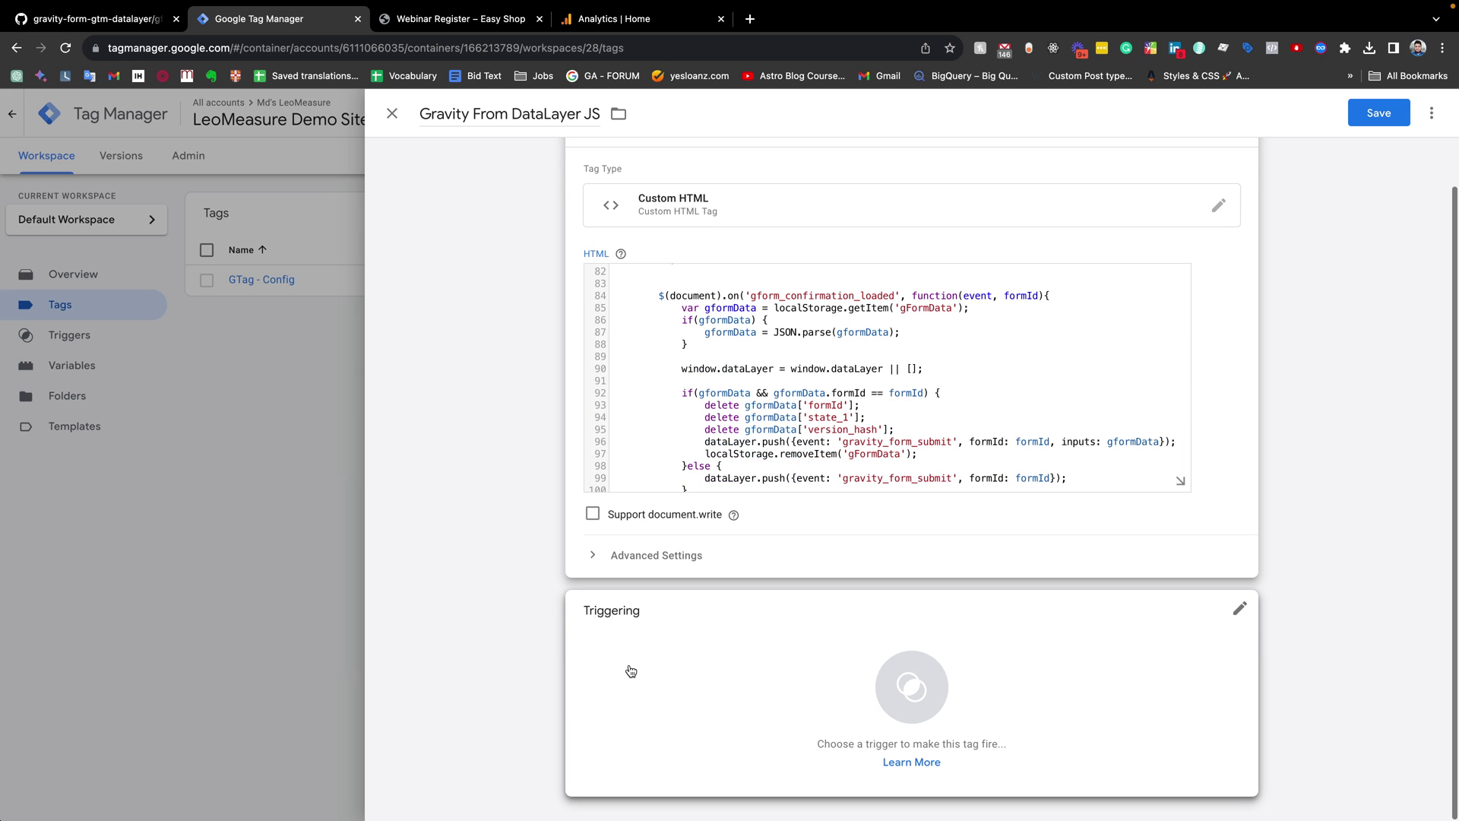
Step: Assign the All Pages trigger to the tag and save it
{"action": "left_click", "coordinate": [914, 693]}
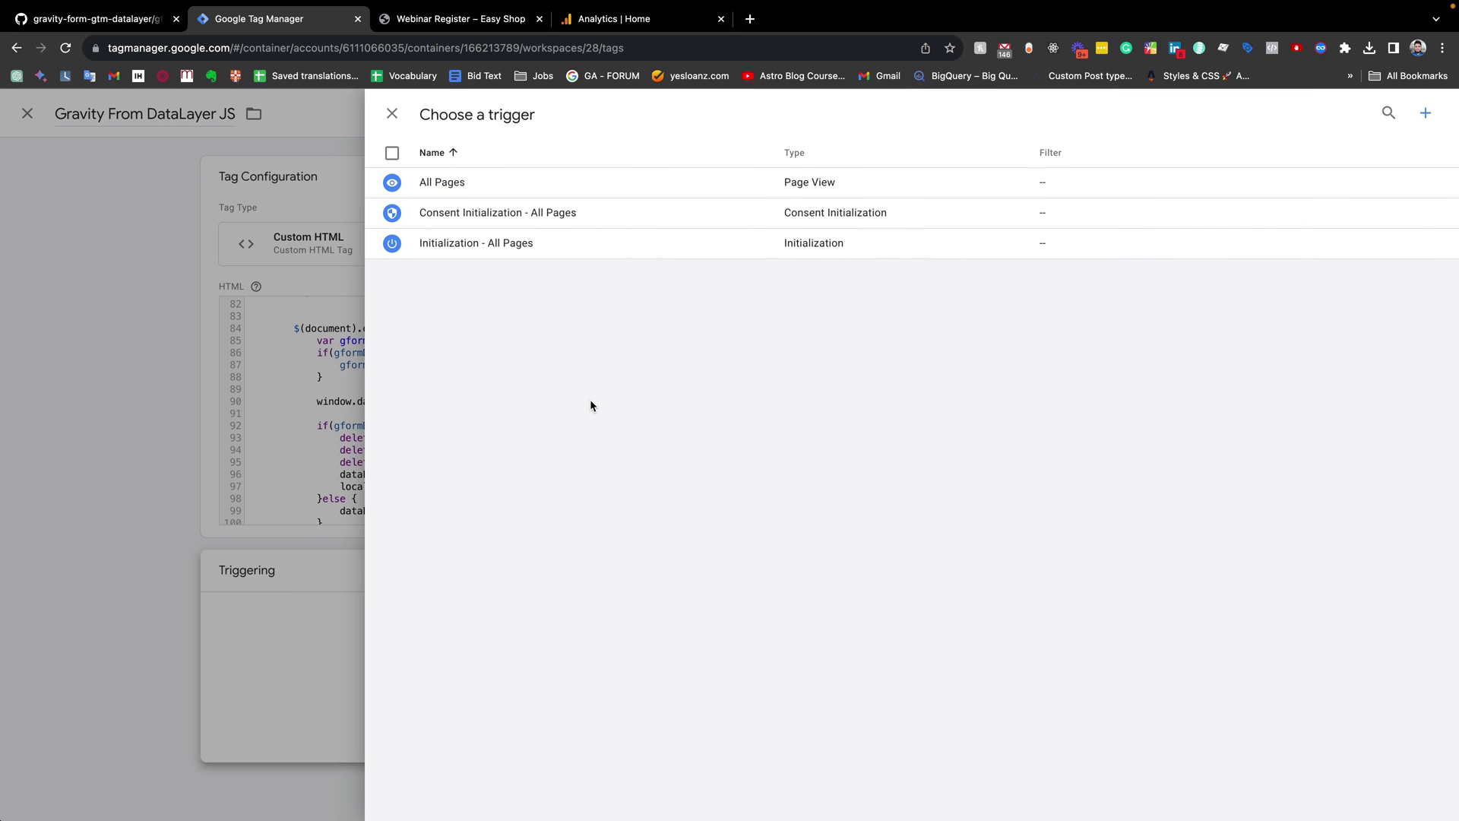
{"action": "left_click", "coordinate": [458, 185]}
{"action": "left_click", "coordinate": [1379, 114]}
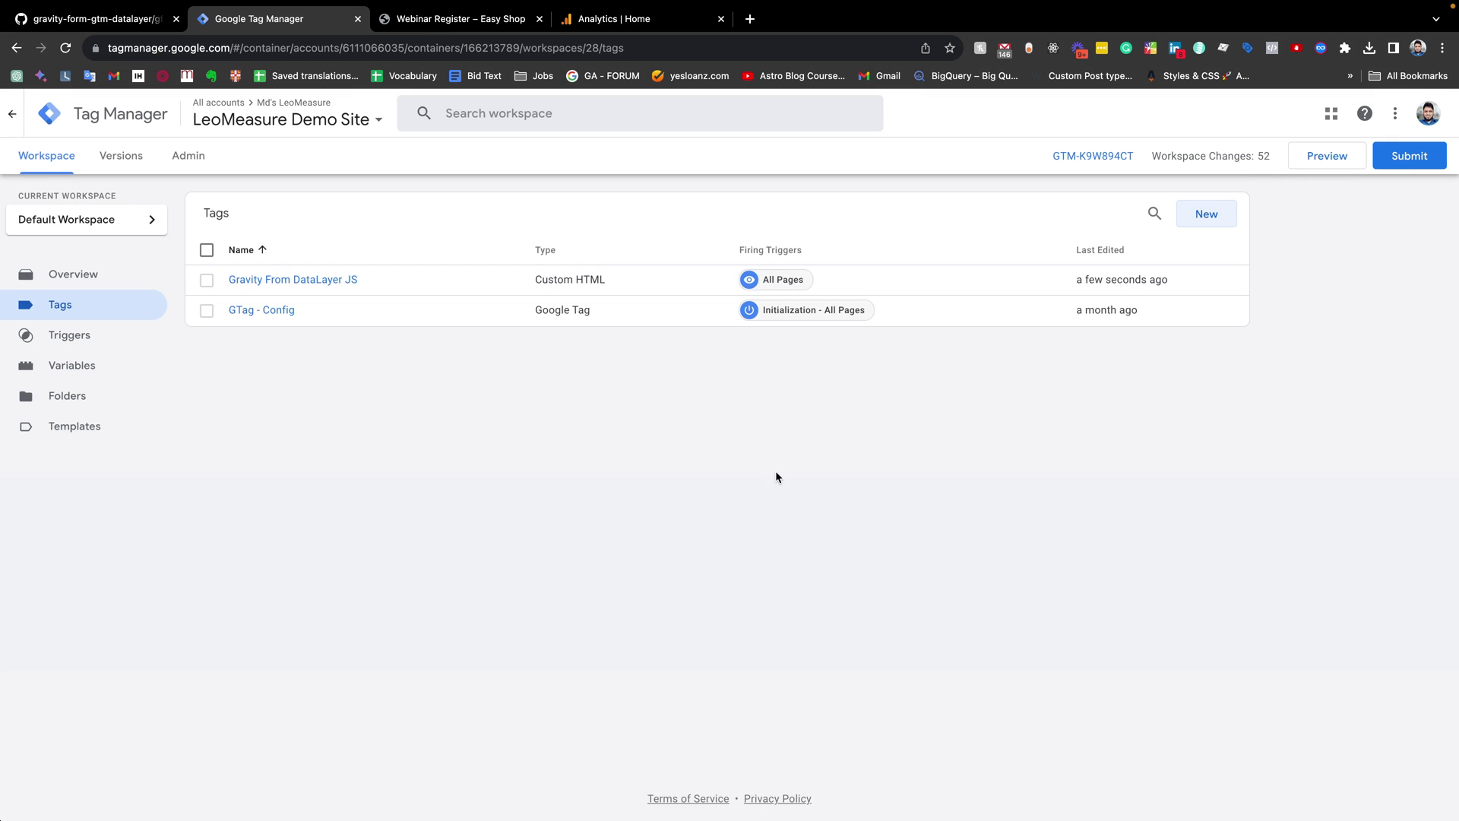
{"action": "left_click", "coordinate": [1319, 164]}
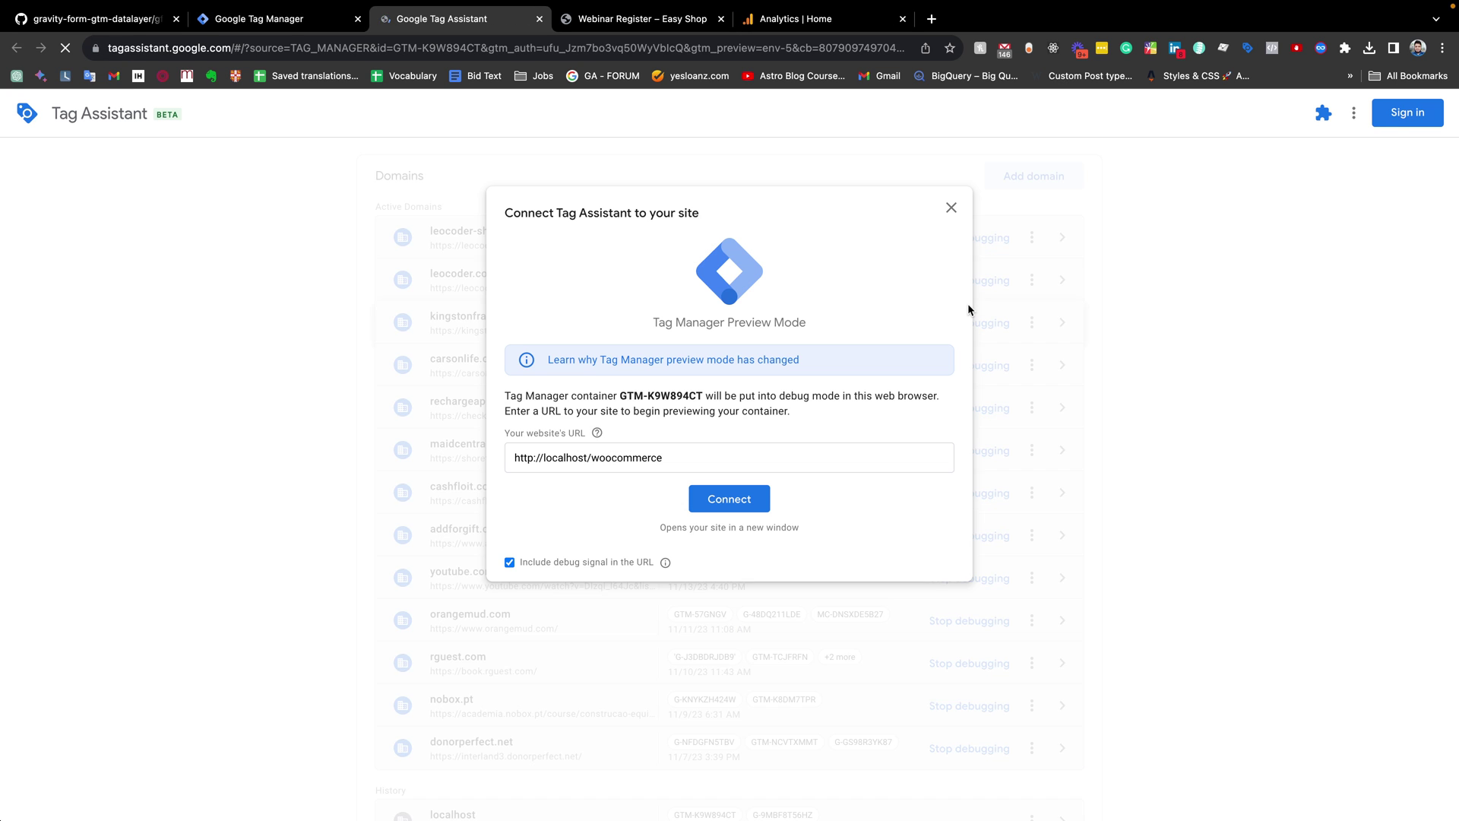
{"action": "left_click", "coordinate": [728, 506]}
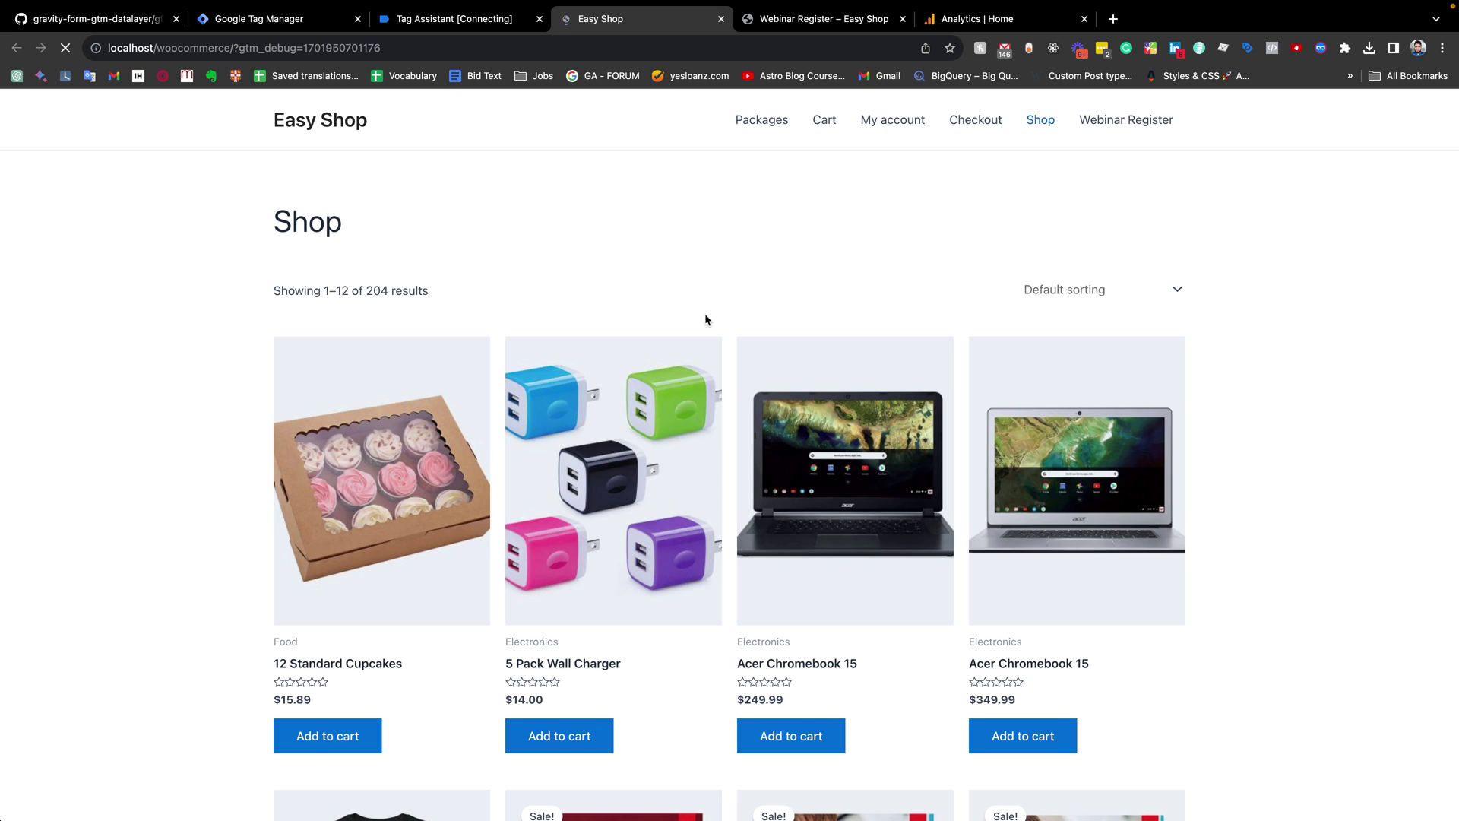
{"action": "left_click", "coordinate": [1124, 125]}
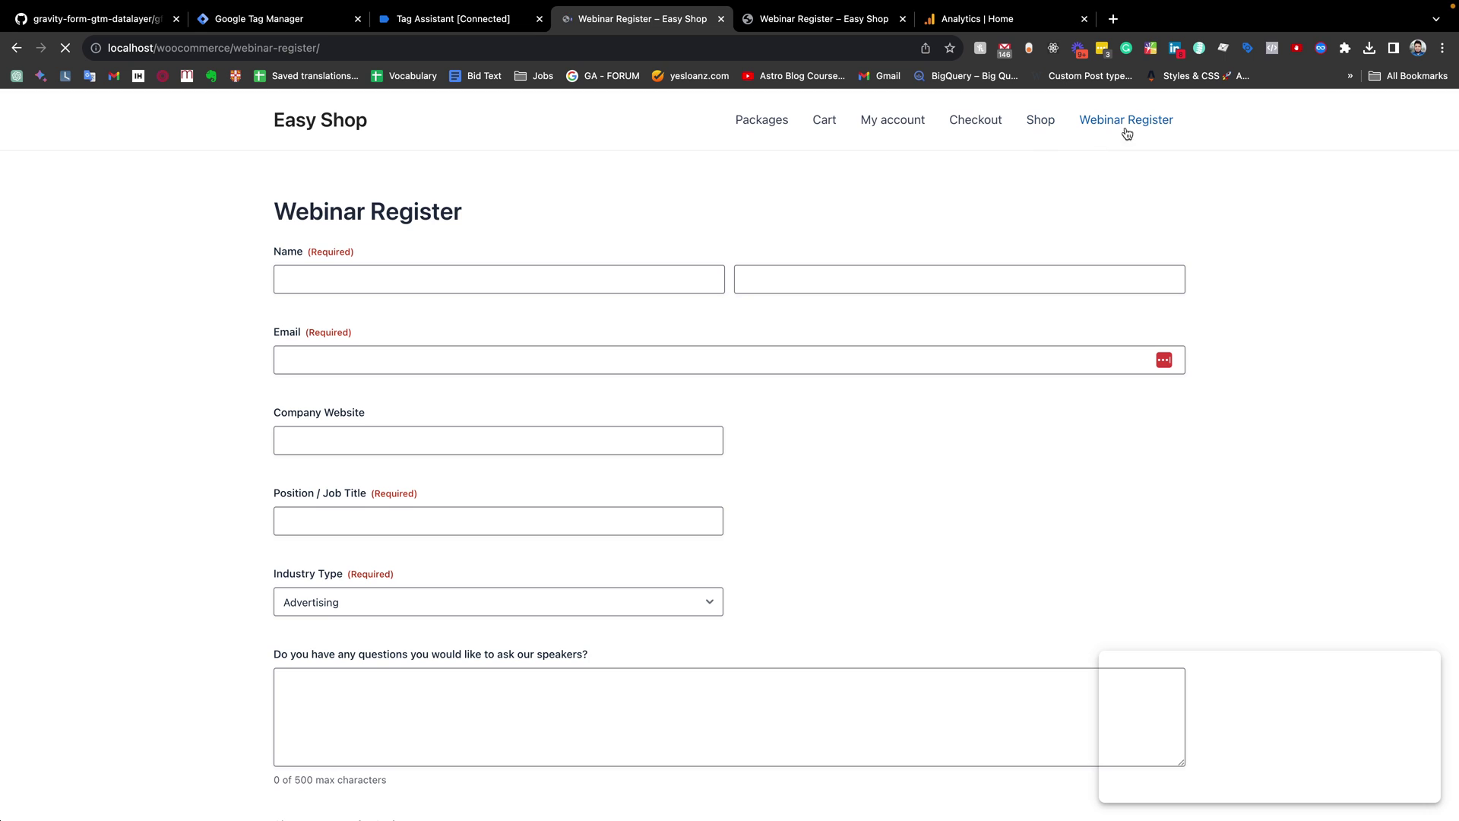
Step: Look over the webinar registration form's fields and submit the form with its required fields left empty
{"action": "scroll", "coordinate": [511, 319], "scroll_direction": "down", "scroll_amount": 2}
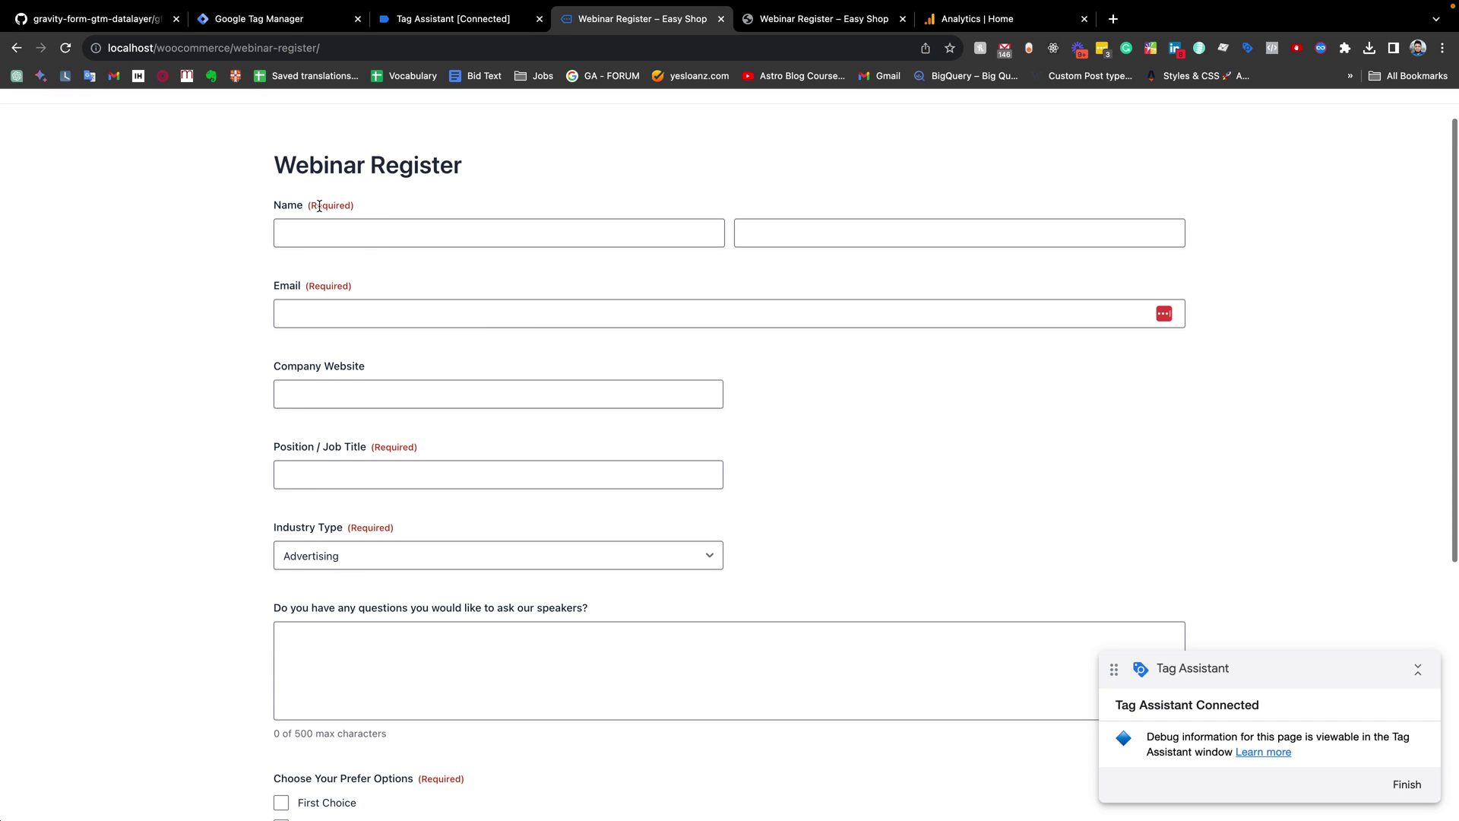
{"action": "scroll", "coordinate": [367, 304], "scroll_direction": "down", "scroll_amount": 5}
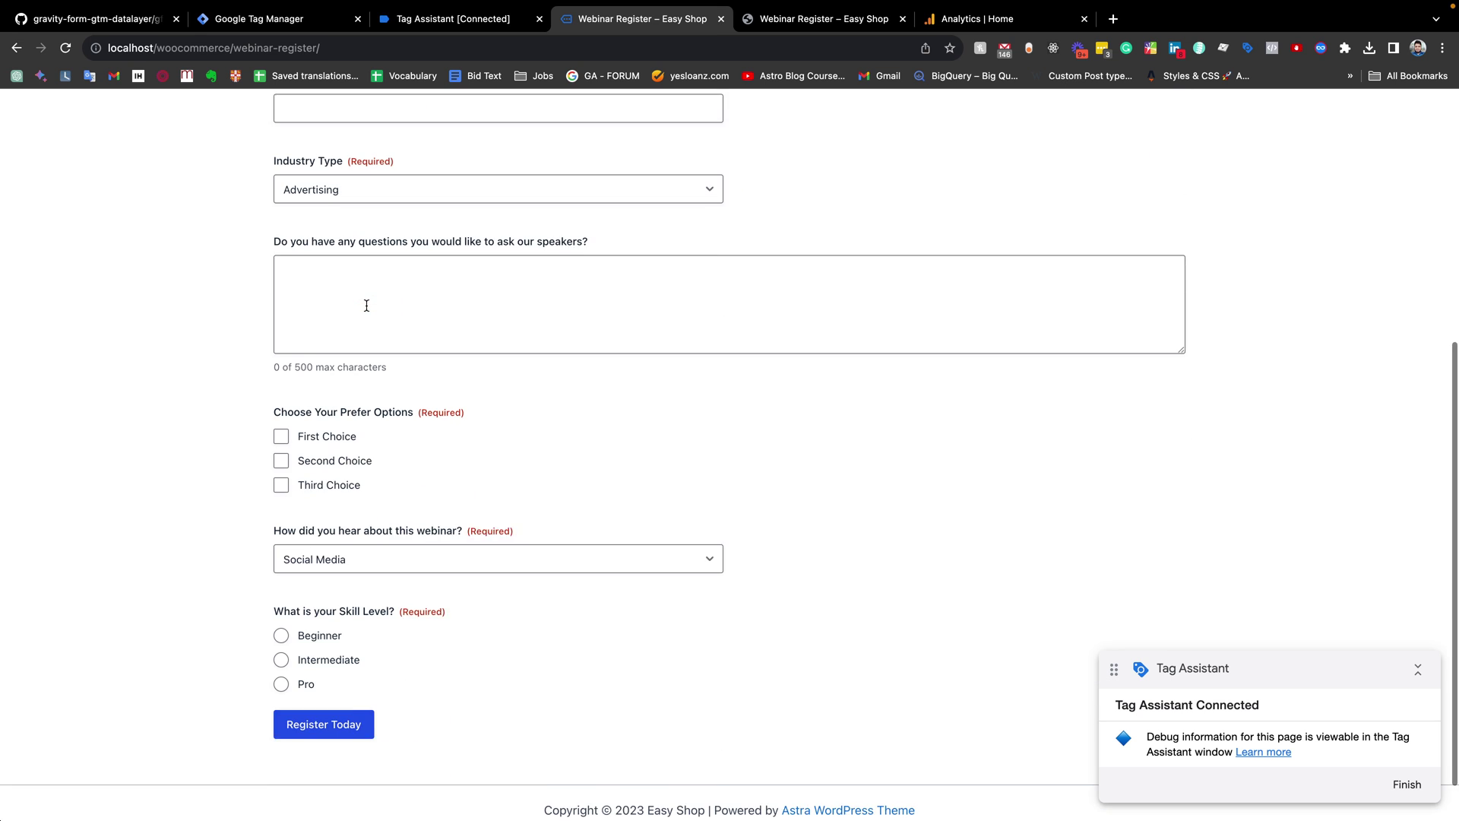
{"action": "scroll", "coordinate": [376, 380], "scroll_direction": "down", "scroll_amount": 1}
{"action": "scroll", "coordinate": [385, 449], "scroll_direction": "up", "scroll_amount": 7}
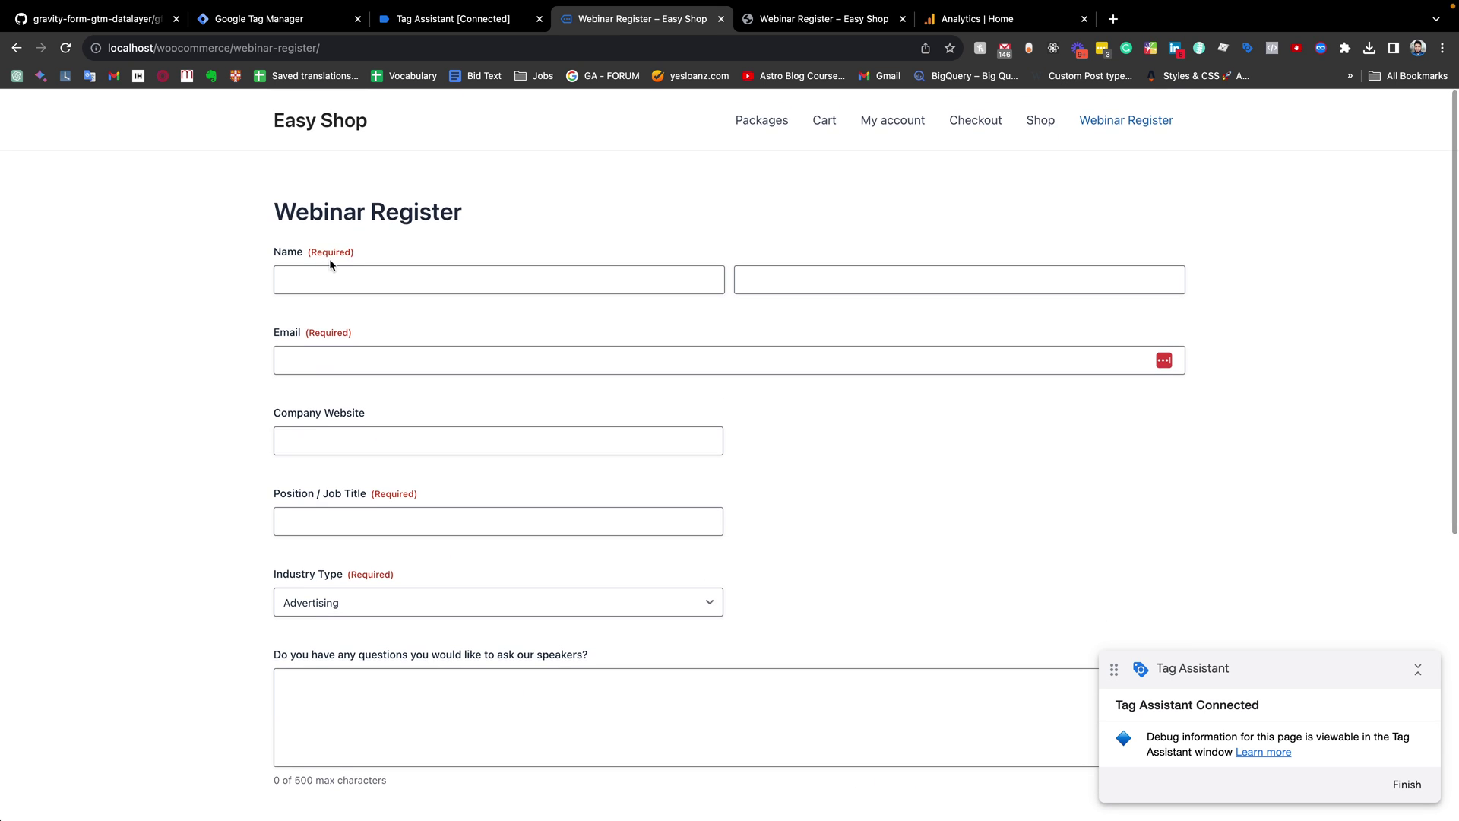
{"action": "scroll", "coordinate": [356, 464], "scroll_direction": "down", "scroll_amount": 6}
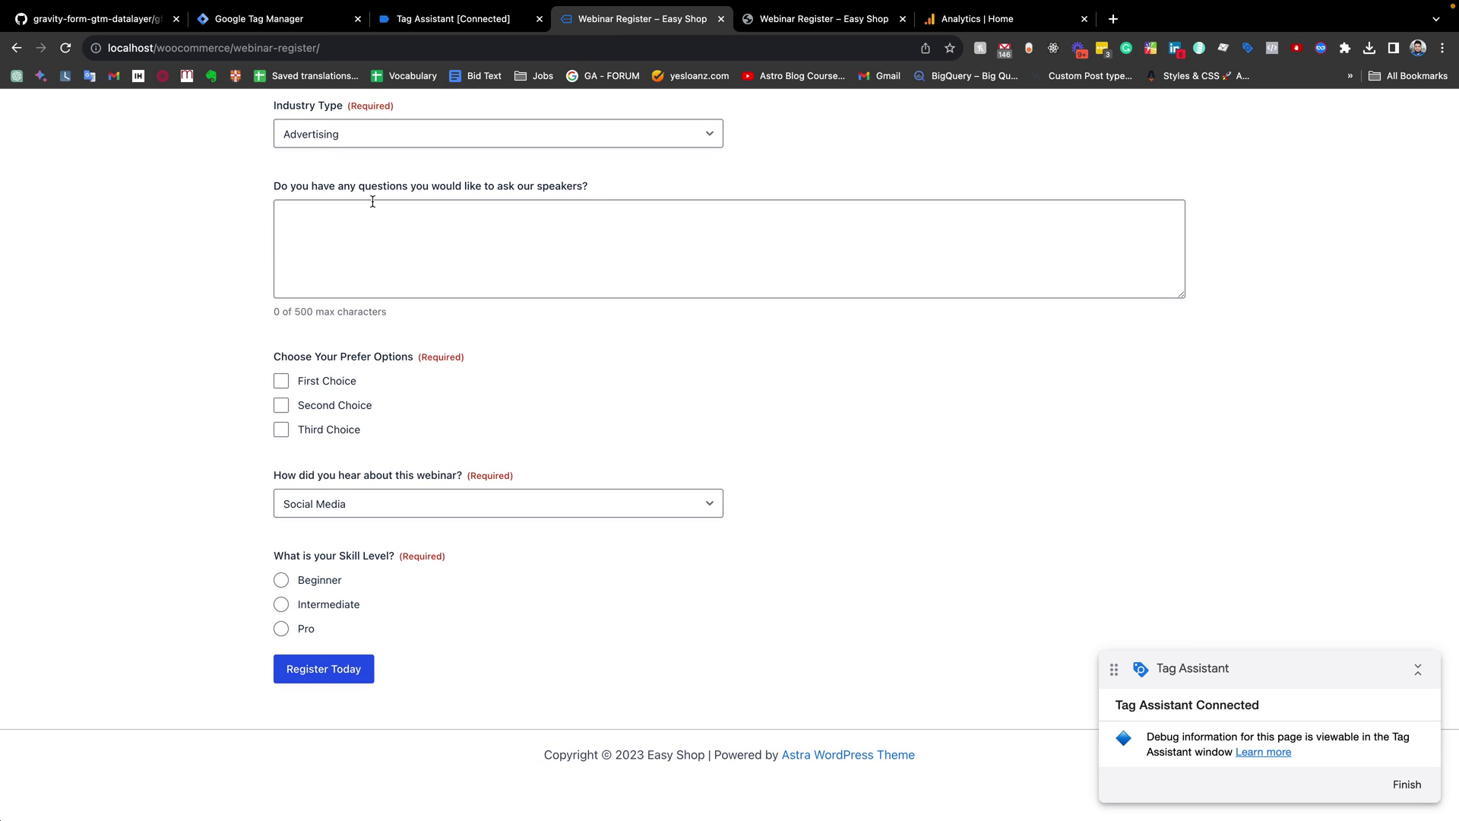
{"action": "scroll", "coordinate": [372, 202], "scroll_direction": "up", "scroll_amount": 7}
{"action": "scroll", "coordinate": [372, 202], "scroll_direction": "down", "scroll_amount": 2}
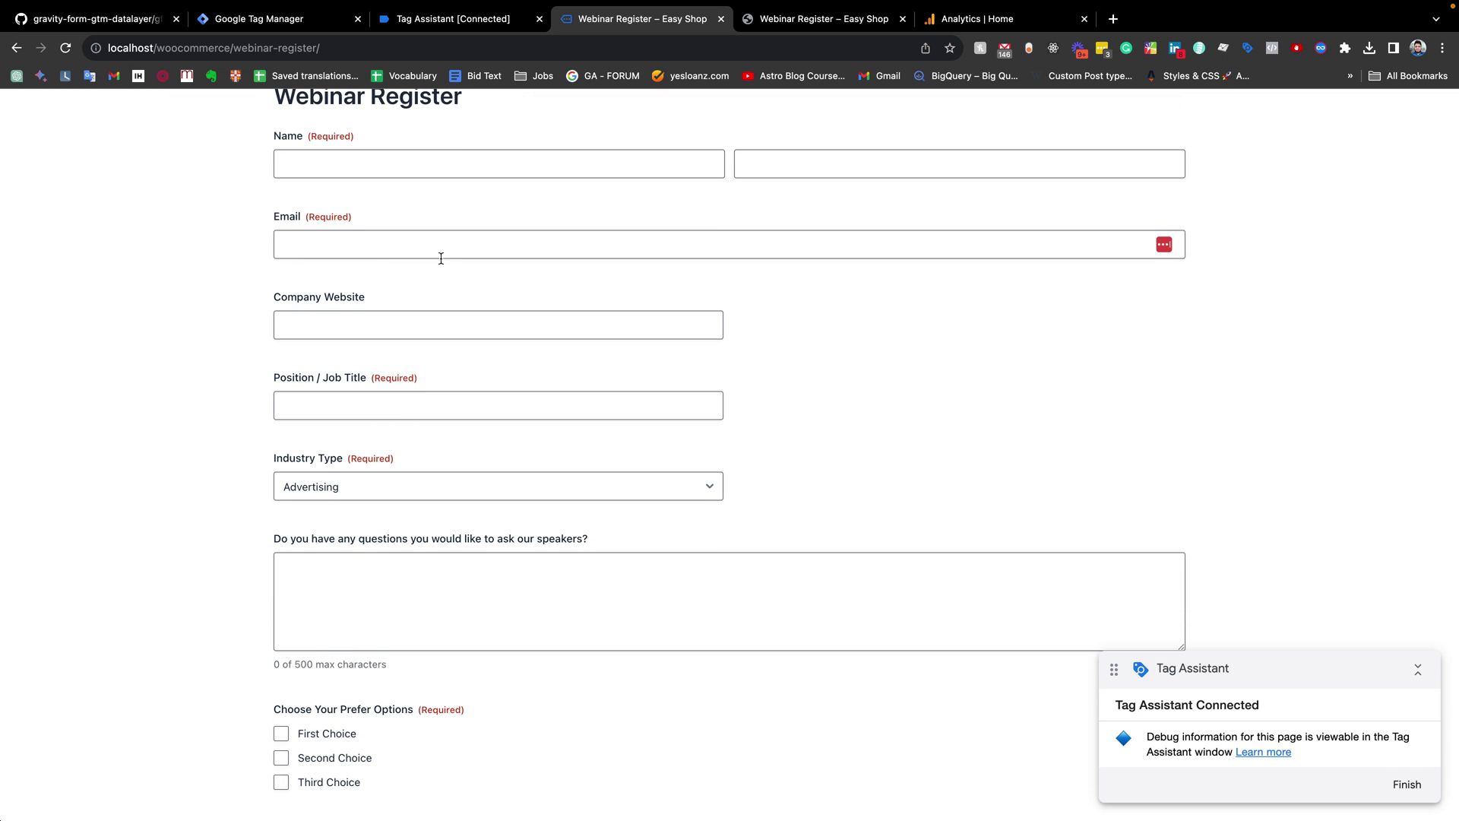
{"action": "scroll", "coordinate": [440, 257], "scroll_direction": "down", "scroll_amount": 5}
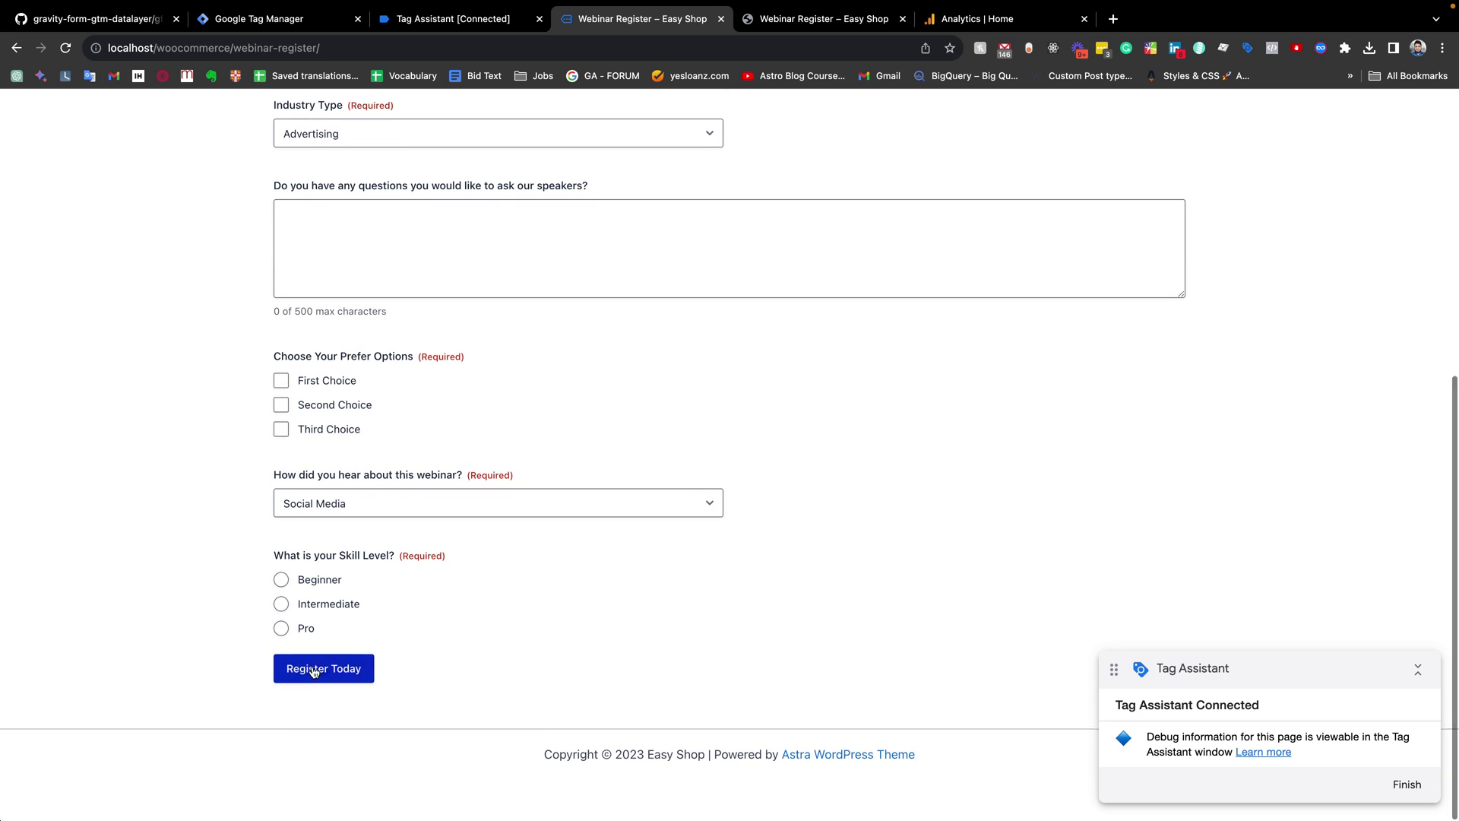
{"action": "left_click", "coordinate": [333, 672]}
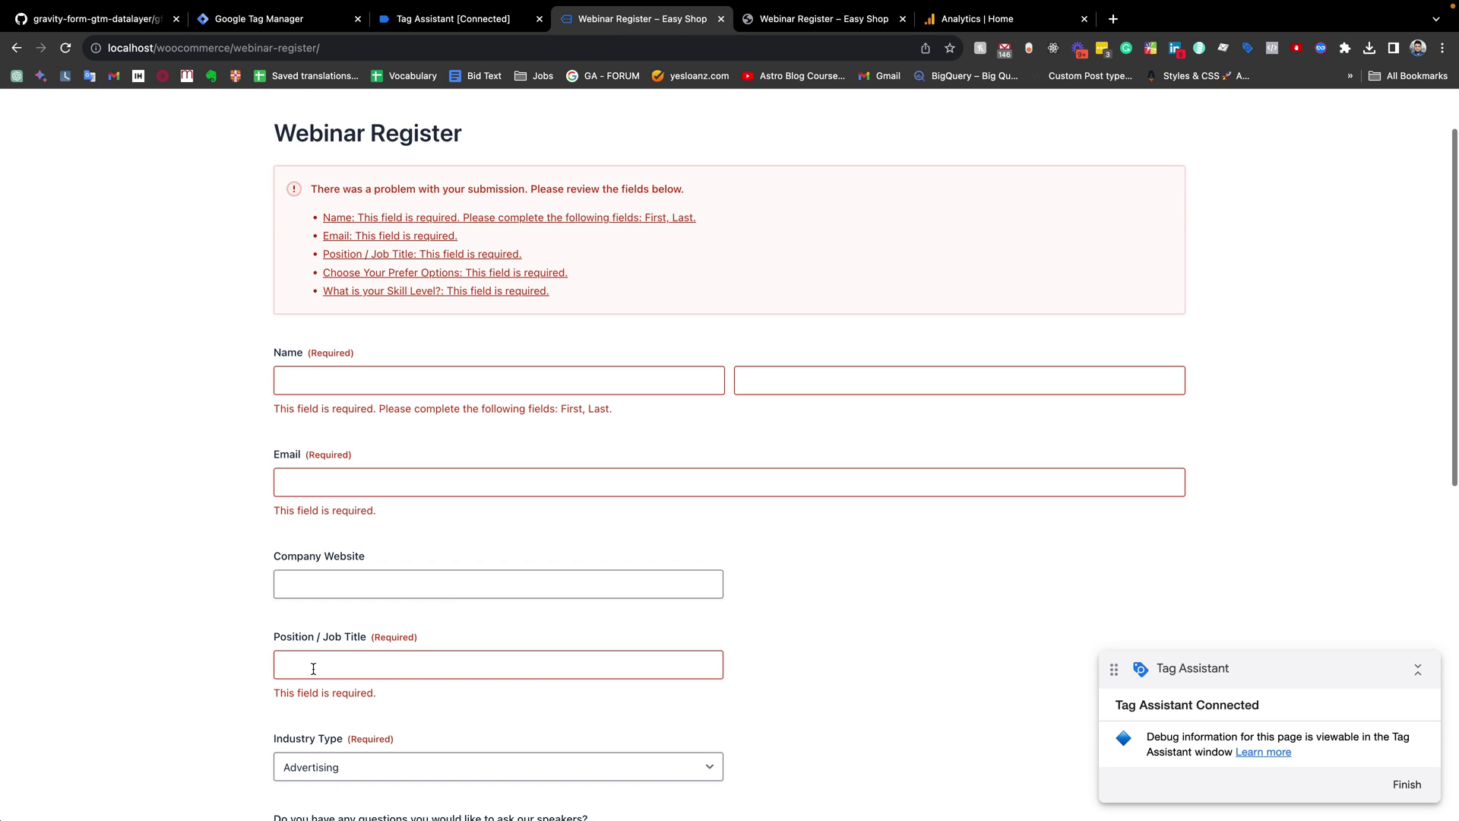
Step: Check Tag Assistant's event list for a form submission event, and return to the webinar registration form
{"action": "left_click", "coordinate": [460, 25]}
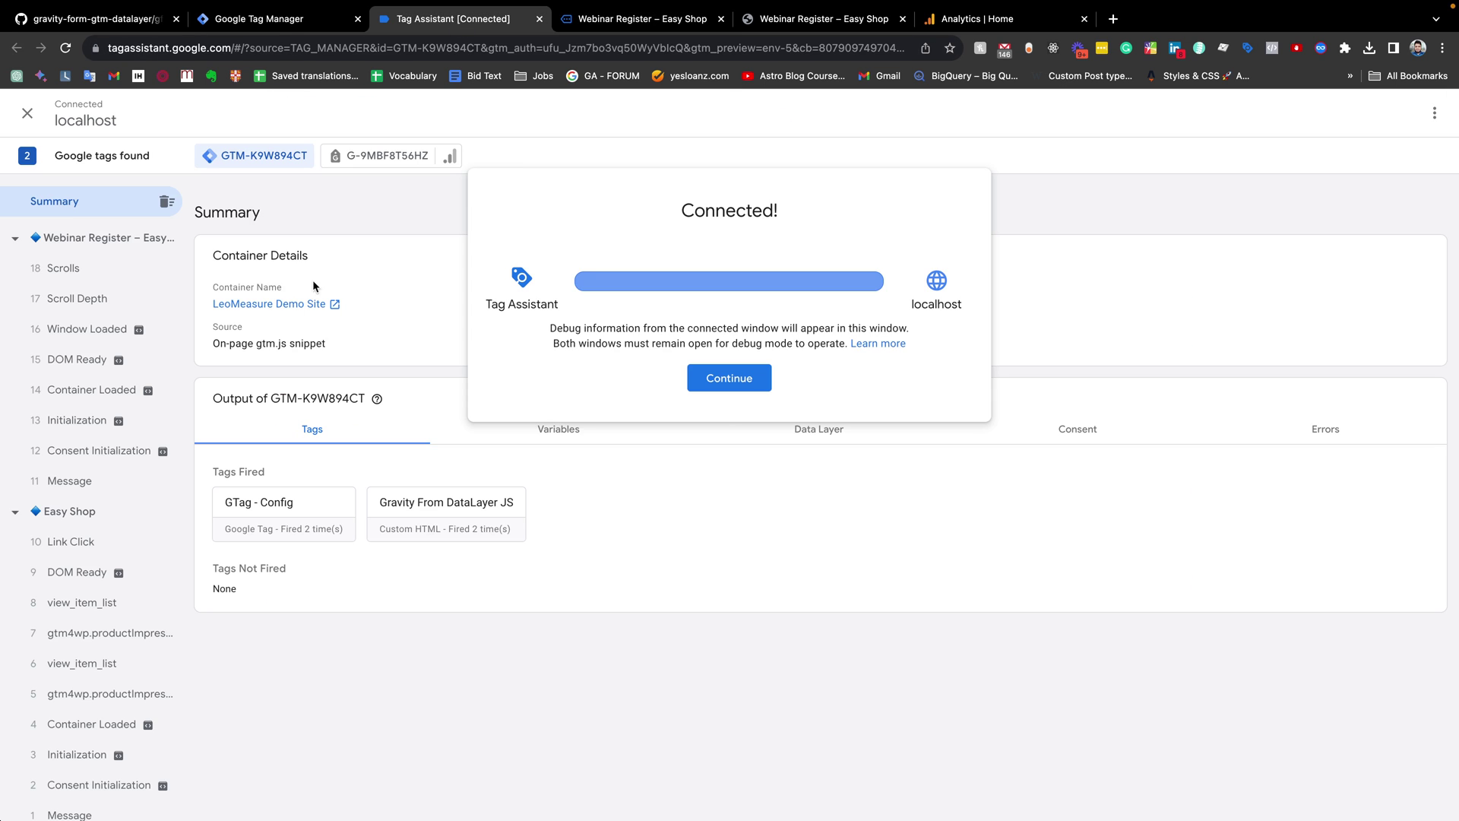
{"action": "left_click", "coordinate": [714, 386]}
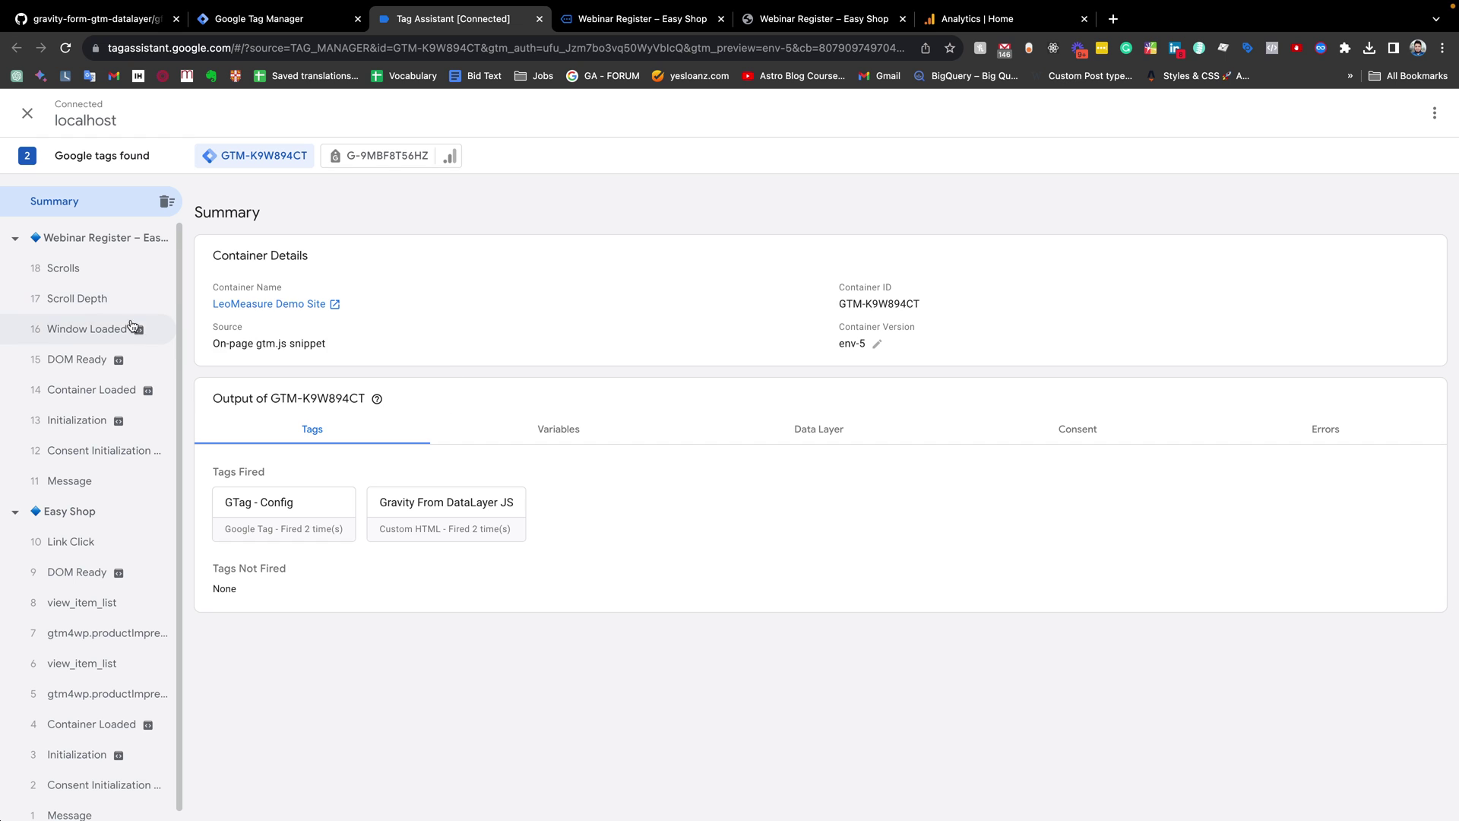
{"action": "key", "text": "ctrl+Tab"}
{"action": "scroll", "coordinate": [501, 387], "scroll_direction": "down", "scroll_amount": 3}
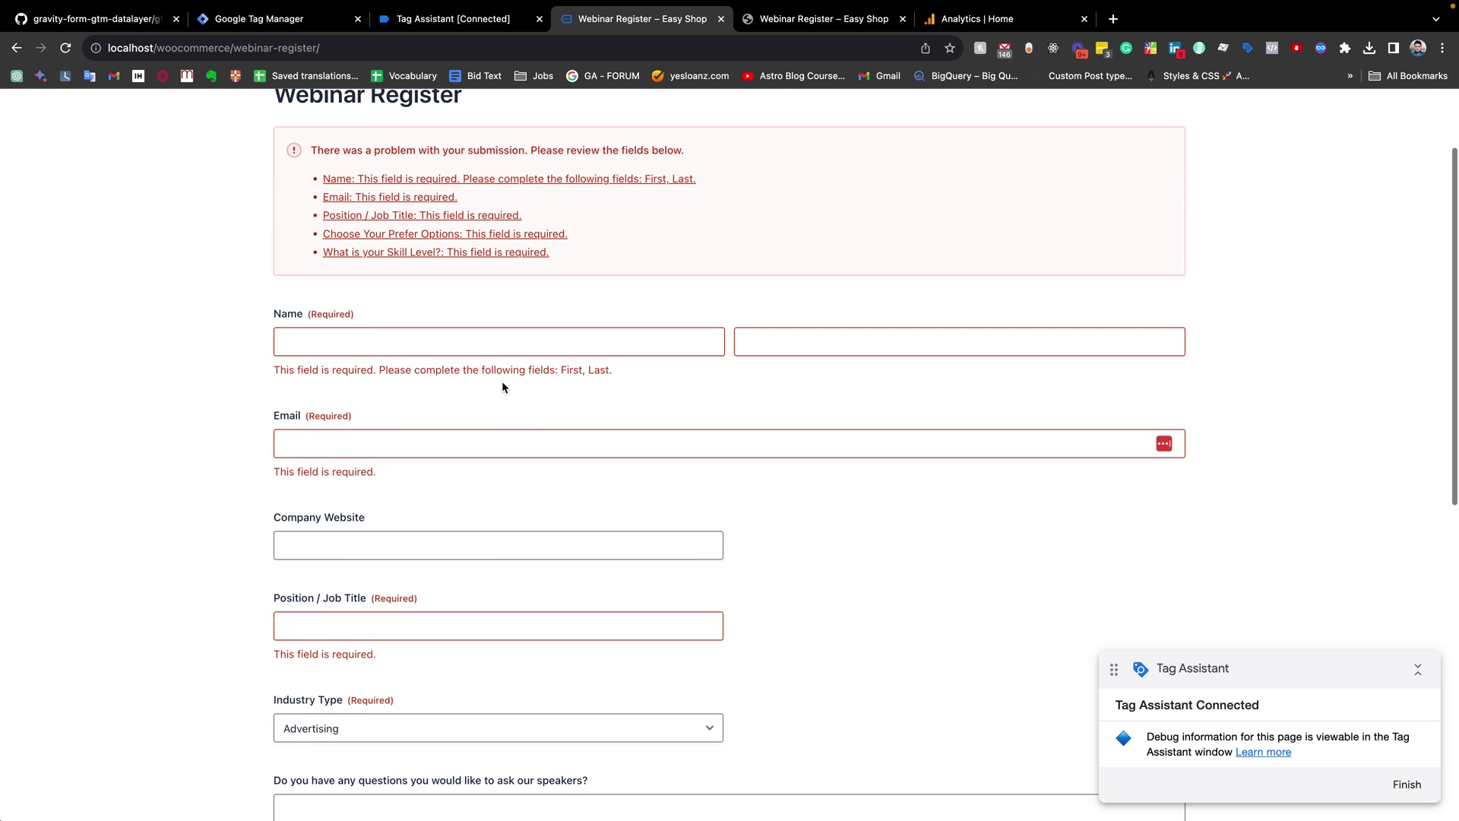
Step: Fill in the registrant's first name, last name and email using the saved autofill entry
{"action": "left_click", "coordinate": [375, 339]}
{"action": "left_click", "coordinate": [417, 395]}
{"action": "scroll", "coordinate": [456, 532], "scroll_direction": "down", "scroll_amount": 3}
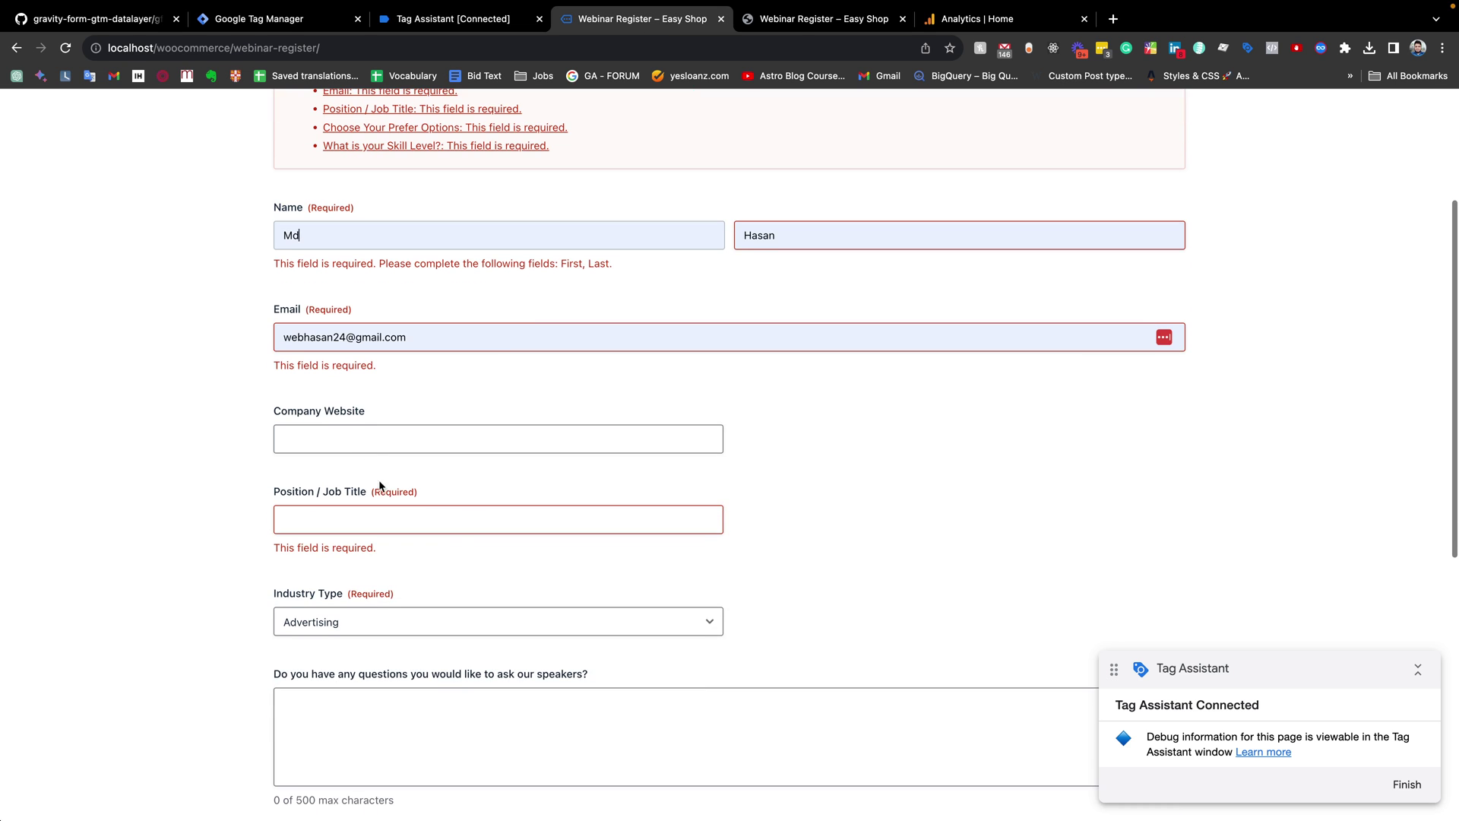
{"action": "left_click", "coordinate": [352, 442]}
{"action": "type", "text": "https"}
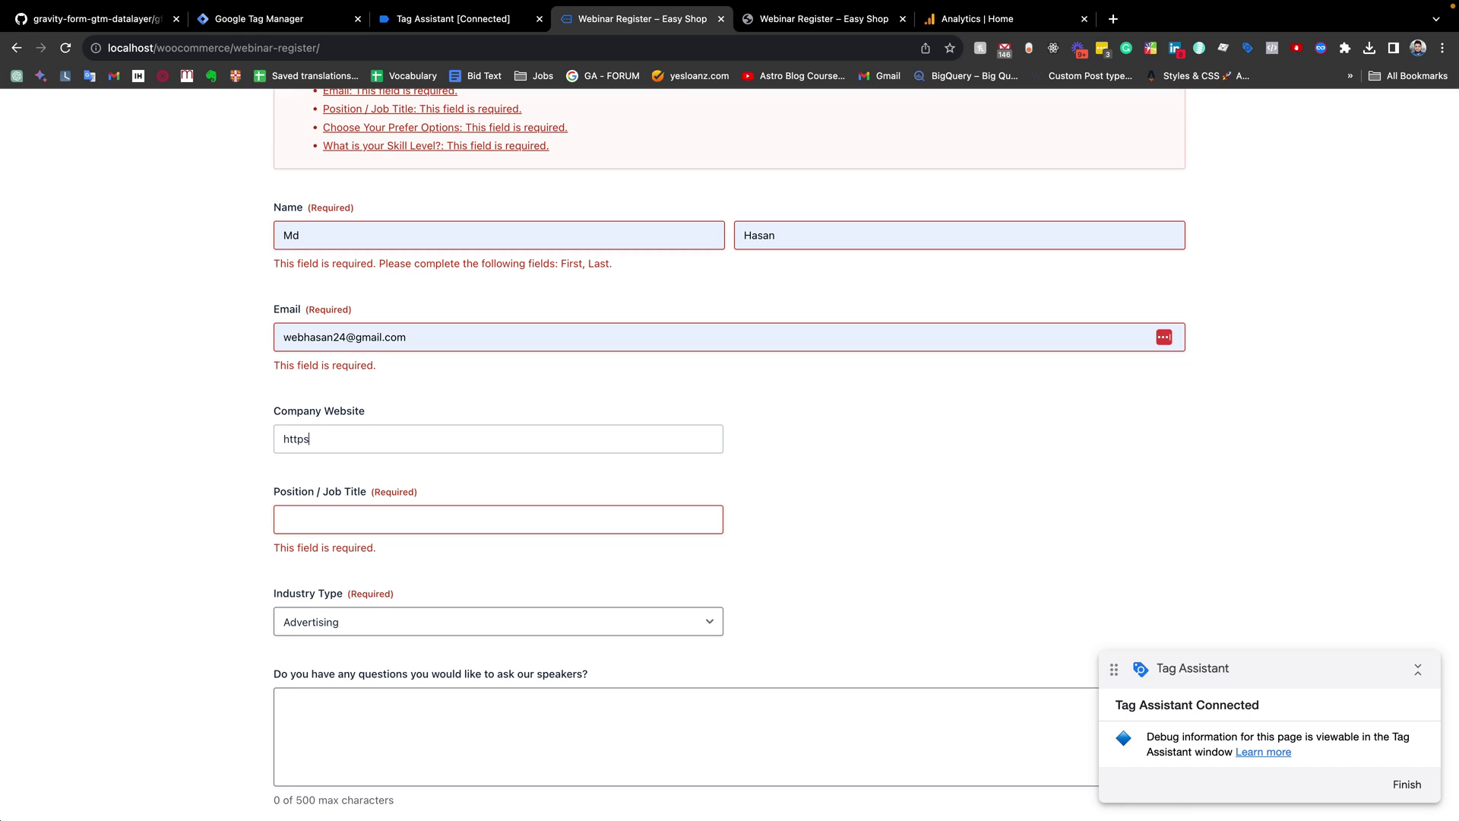
{"action": "type", "text": "://test.com"}
{"action": "left_click", "coordinate": [359, 527]}
{"action": "type", "text": "Developer"}
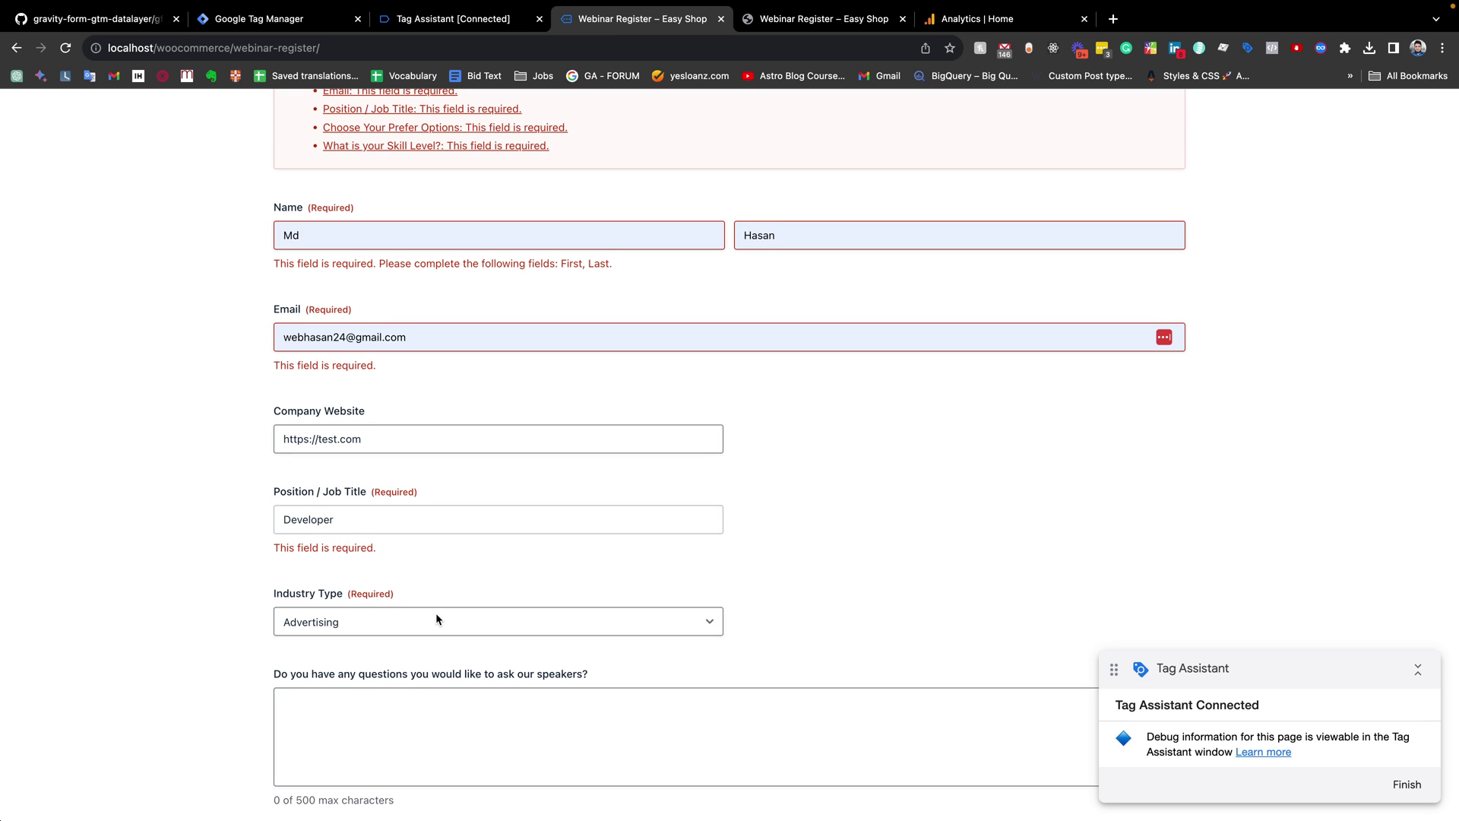
Step: Set the industry type to Banking and enter "test" as the question for the speakers
{"action": "scroll", "coordinate": [436, 619], "scroll_direction": "down", "scroll_amount": 2}
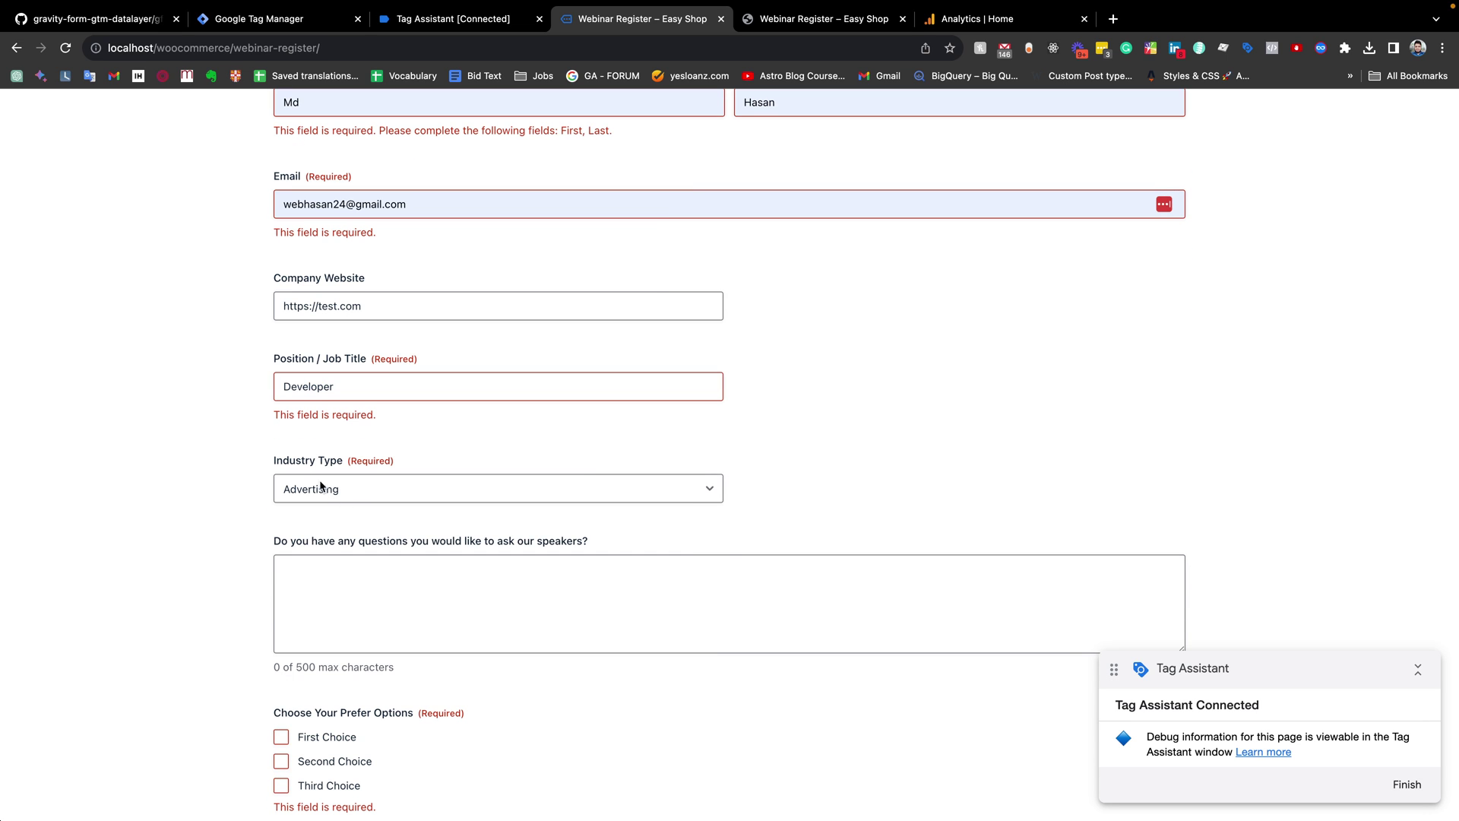
{"action": "left_click", "coordinate": [329, 491]}
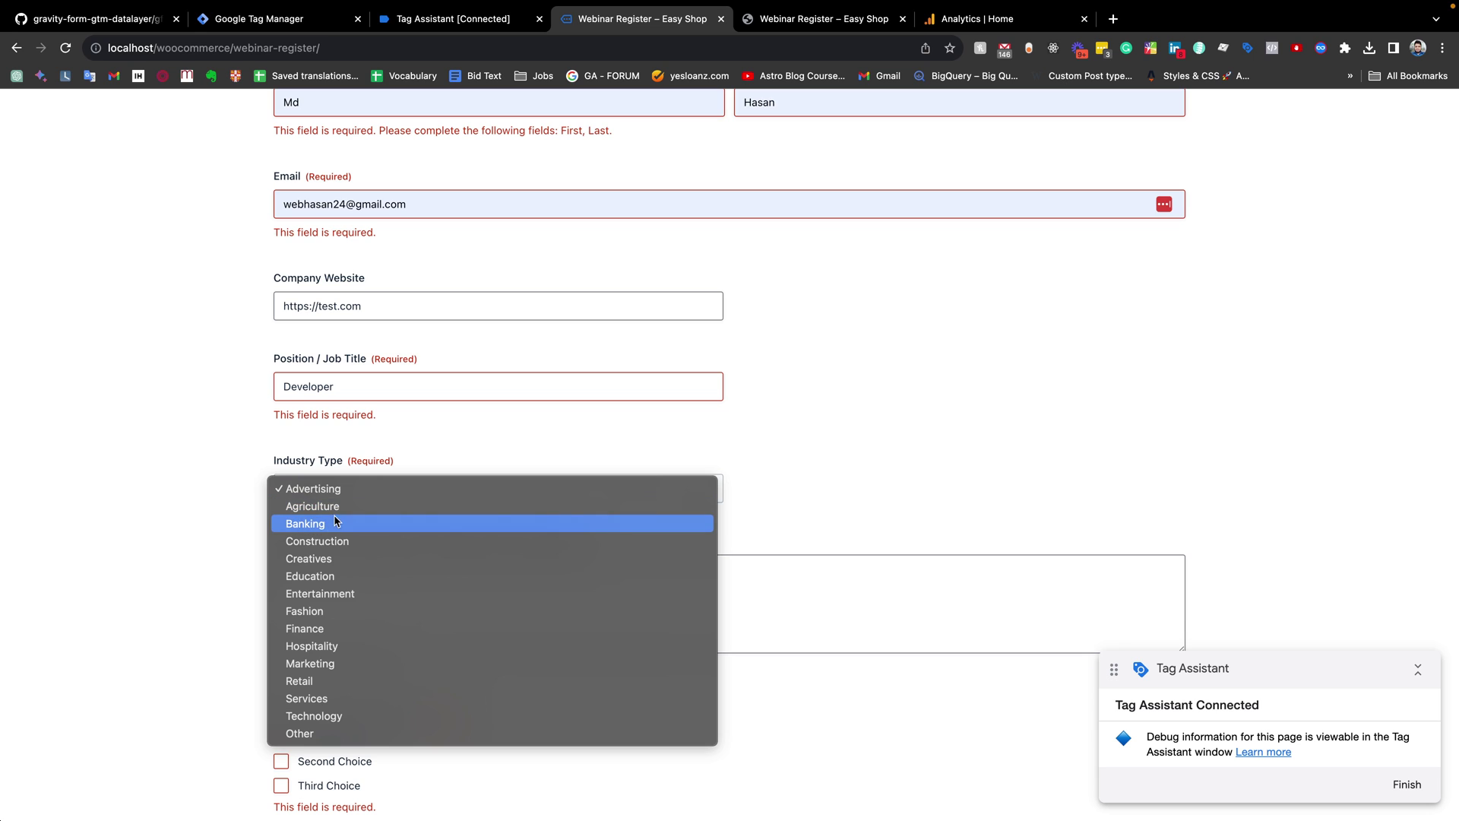
{"action": "key", "text": "Escape"}
{"action": "scroll", "coordinate": [429, 546], "scroll_direction": "down", "scroll_amount": 2}
{"action": "left_click", "coordinate": [469, 444]}
{"action": "type", "text": "test"}
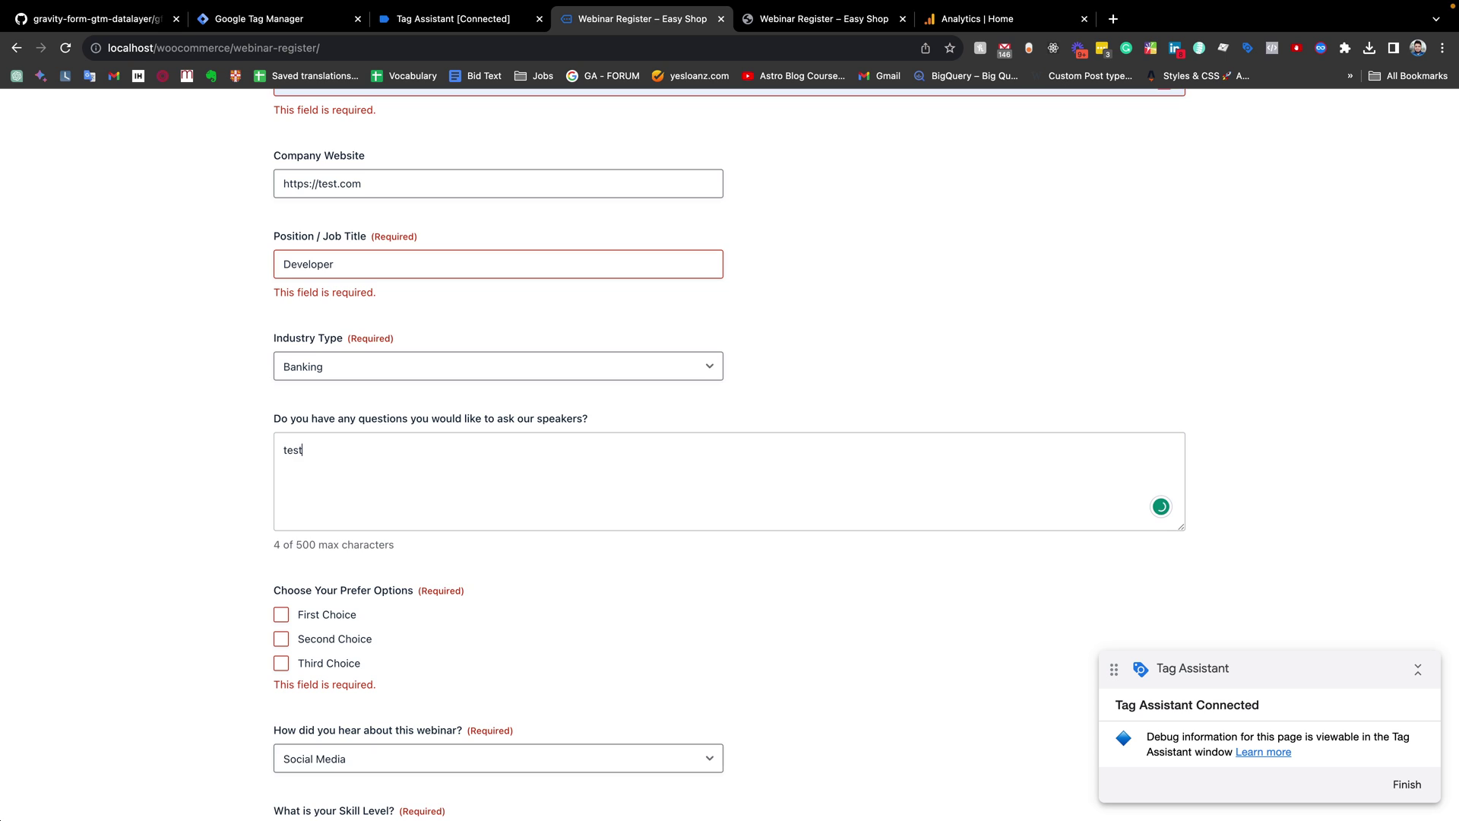
Step: Choose First Choice as the preferred option and Advertisement as the way of hearing about the webinar
{"action": "scroll", "coordinate": [469, 445], "scroll_direction": "down", "scroll_amount": 2}
{"action": "scroll", "coordinate": [282, 486], "scroll_direction": "down", "scroll_amount": 1}
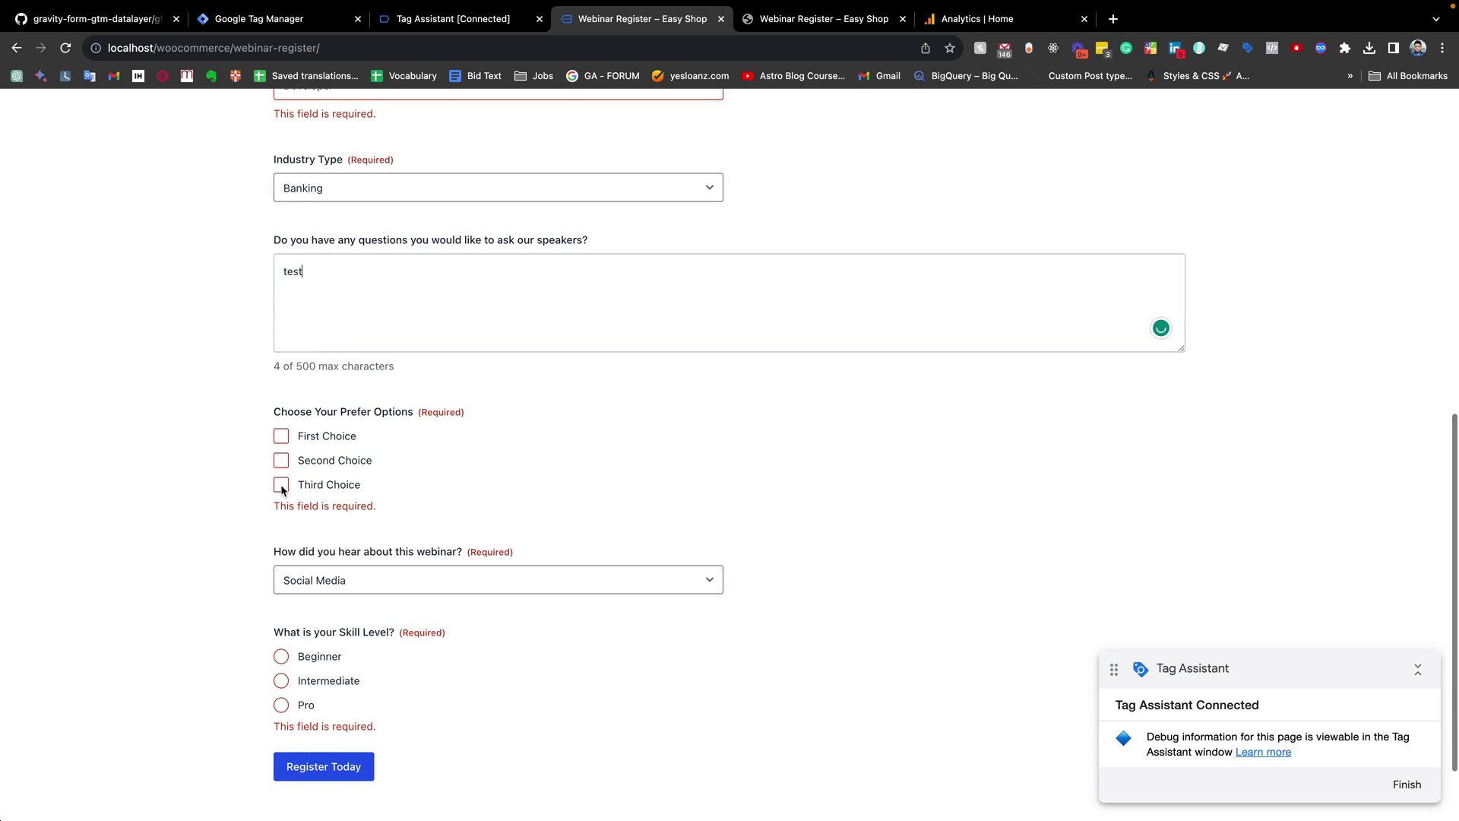
{"action": "left_click", "coordinate": [278, 438]}
{"action": "scroll", "coordinate": [279, 457], "scroll_direction": "down", "scroll_amount": 1}
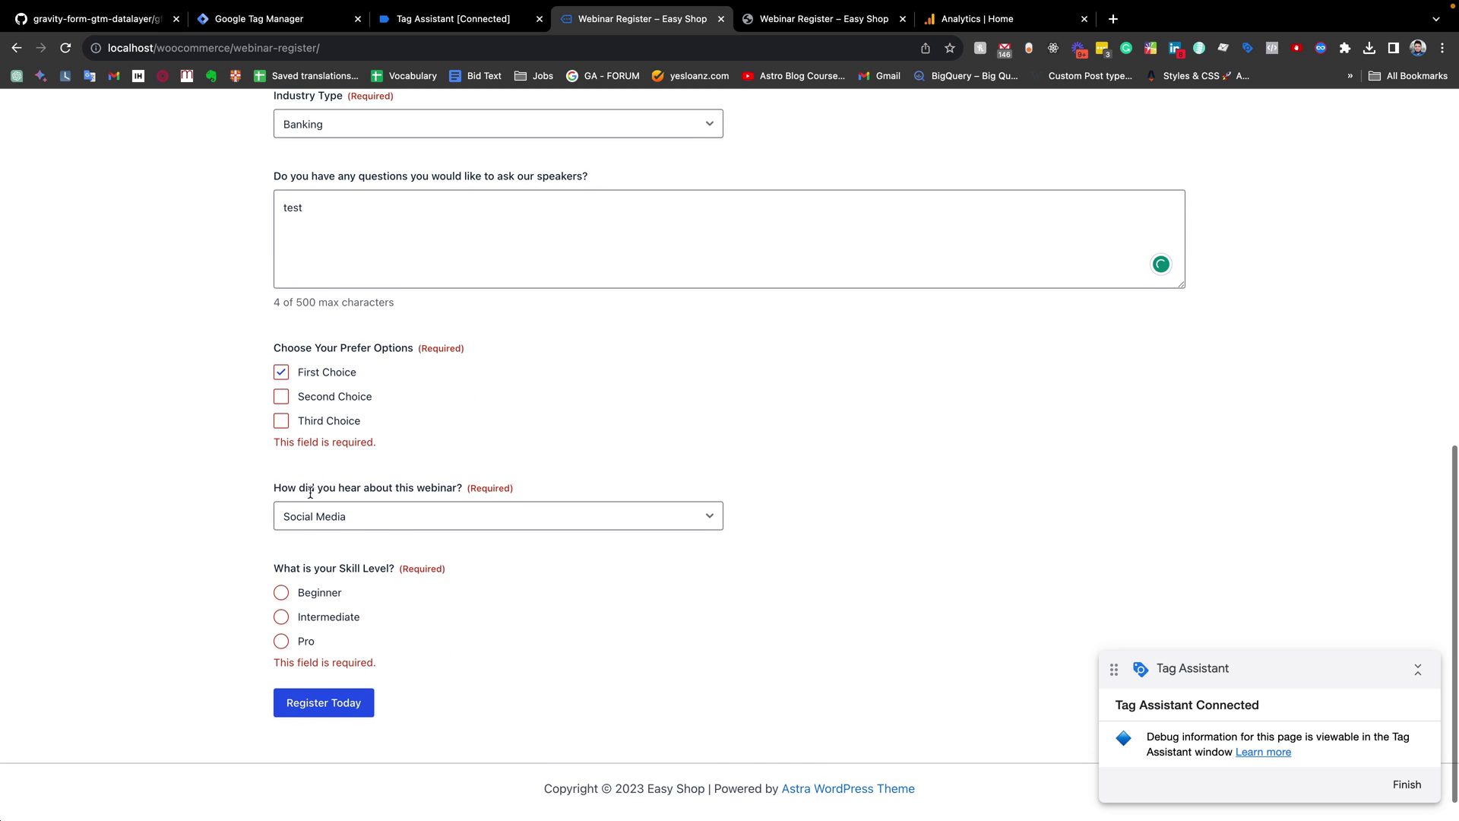
{"action": "left_click", "coordinate": [306, 515]}
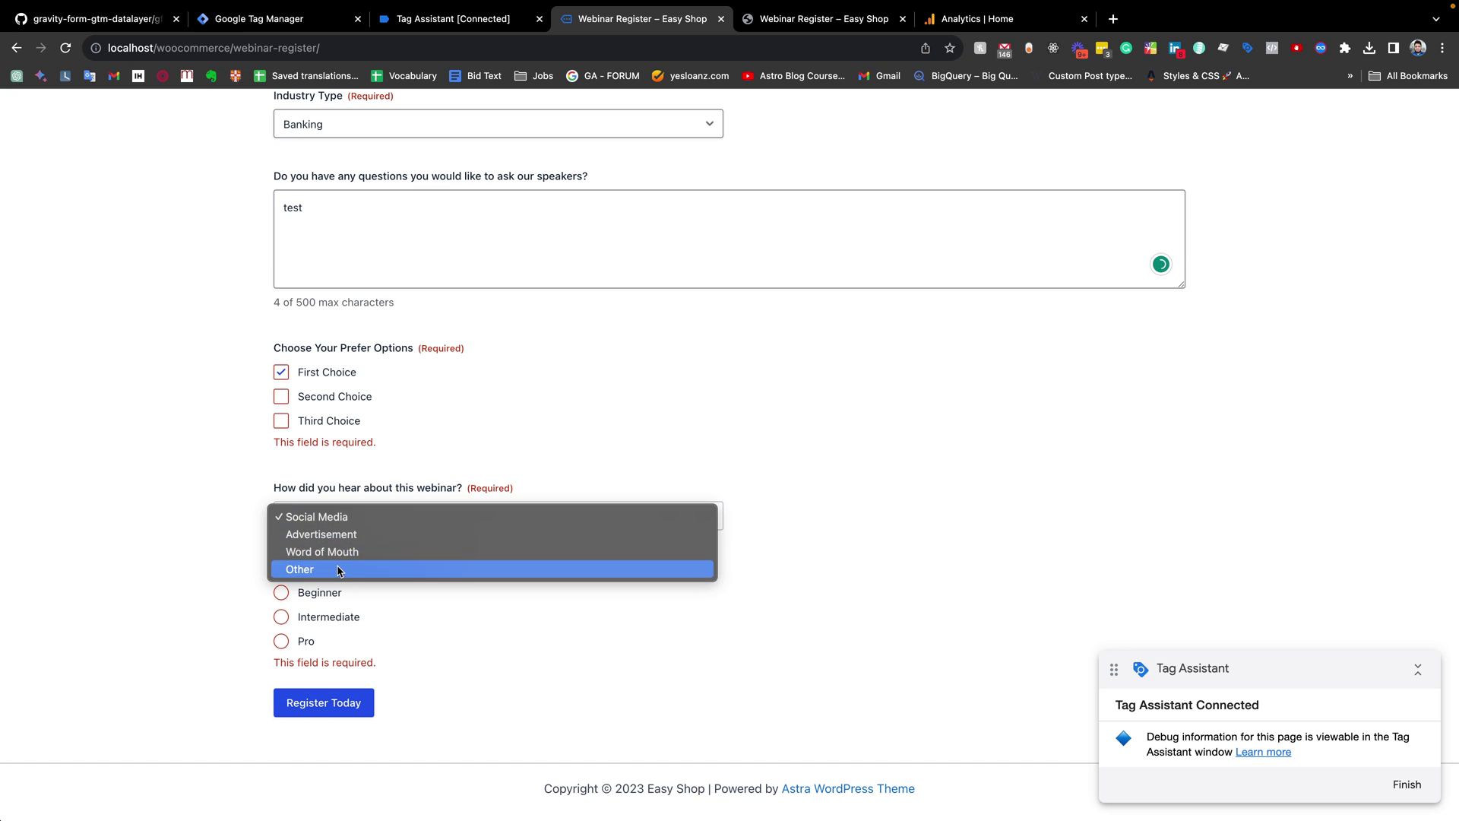
{"action": "left_click", "coordinate": [304, 535]}
Step: Set the skill level to Intermediate and submit the webinar registration form
{"action": "scroll", "coordinate": [329, 585], "scroll_direction": "down", "scroll_amount": 1}
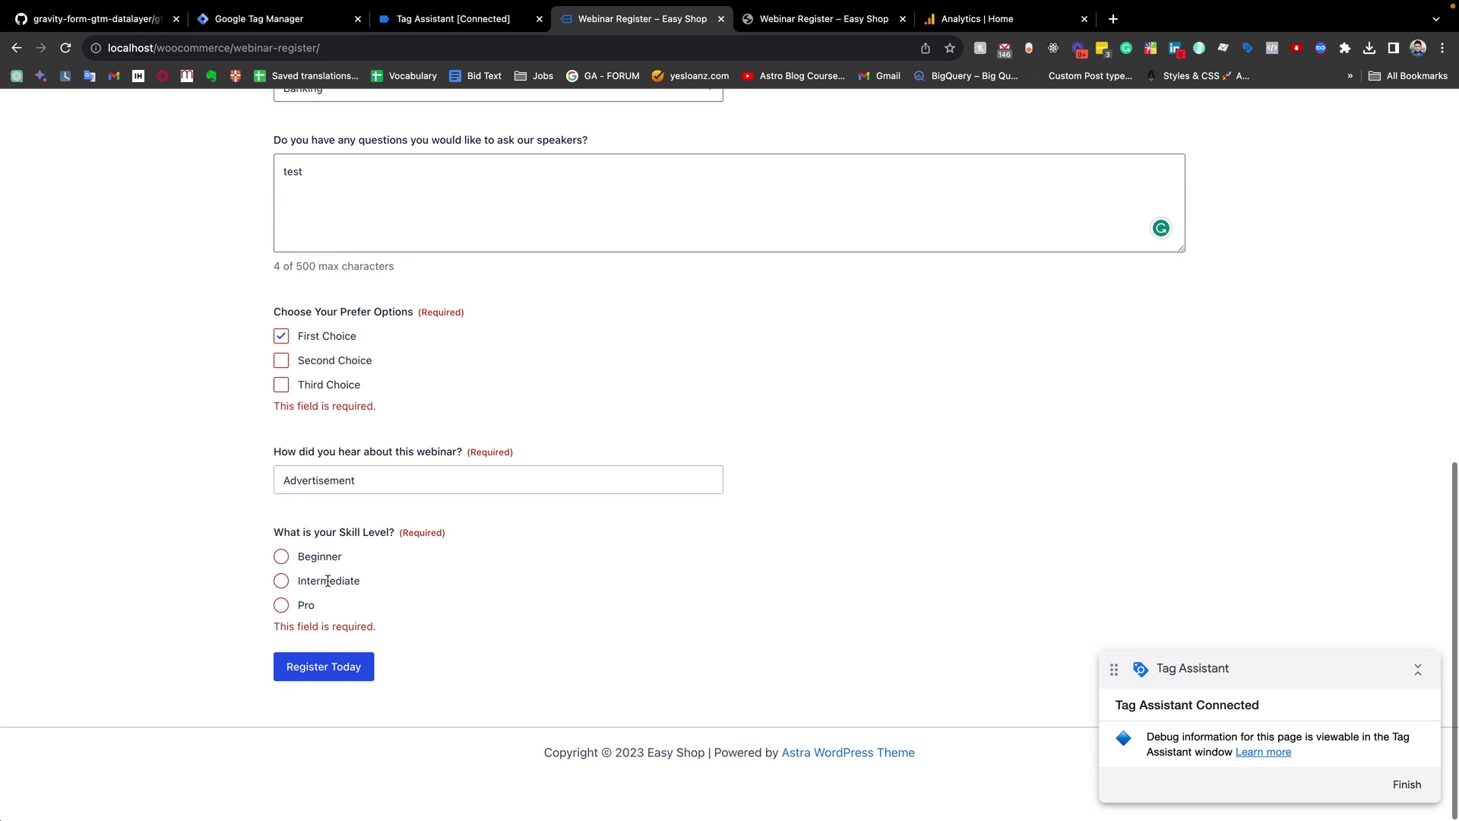
{"action": "left_click", "coordinate": [335, 582]}
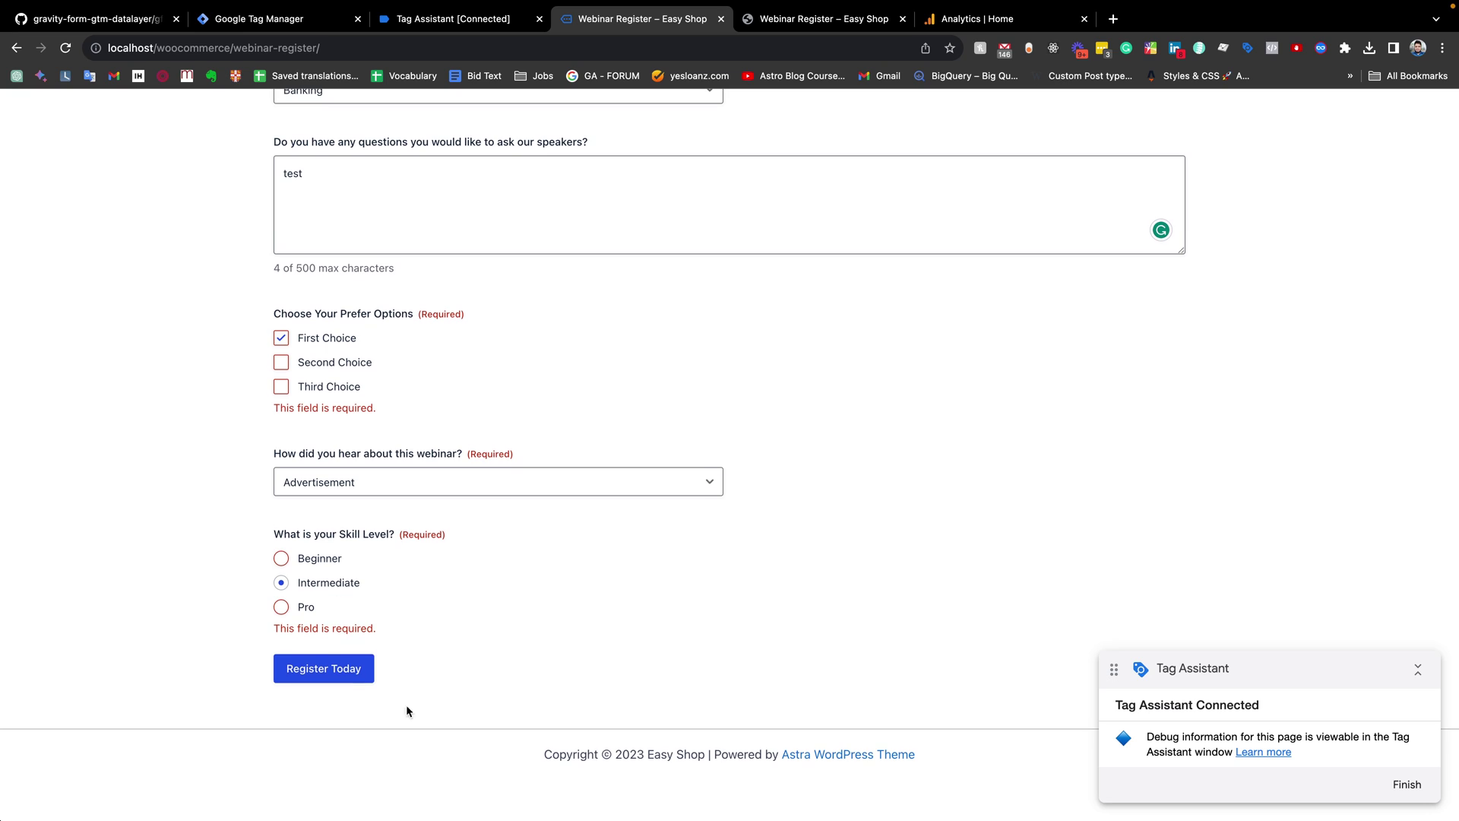
{"action": "left_click", "coordinate": [345, 679]}
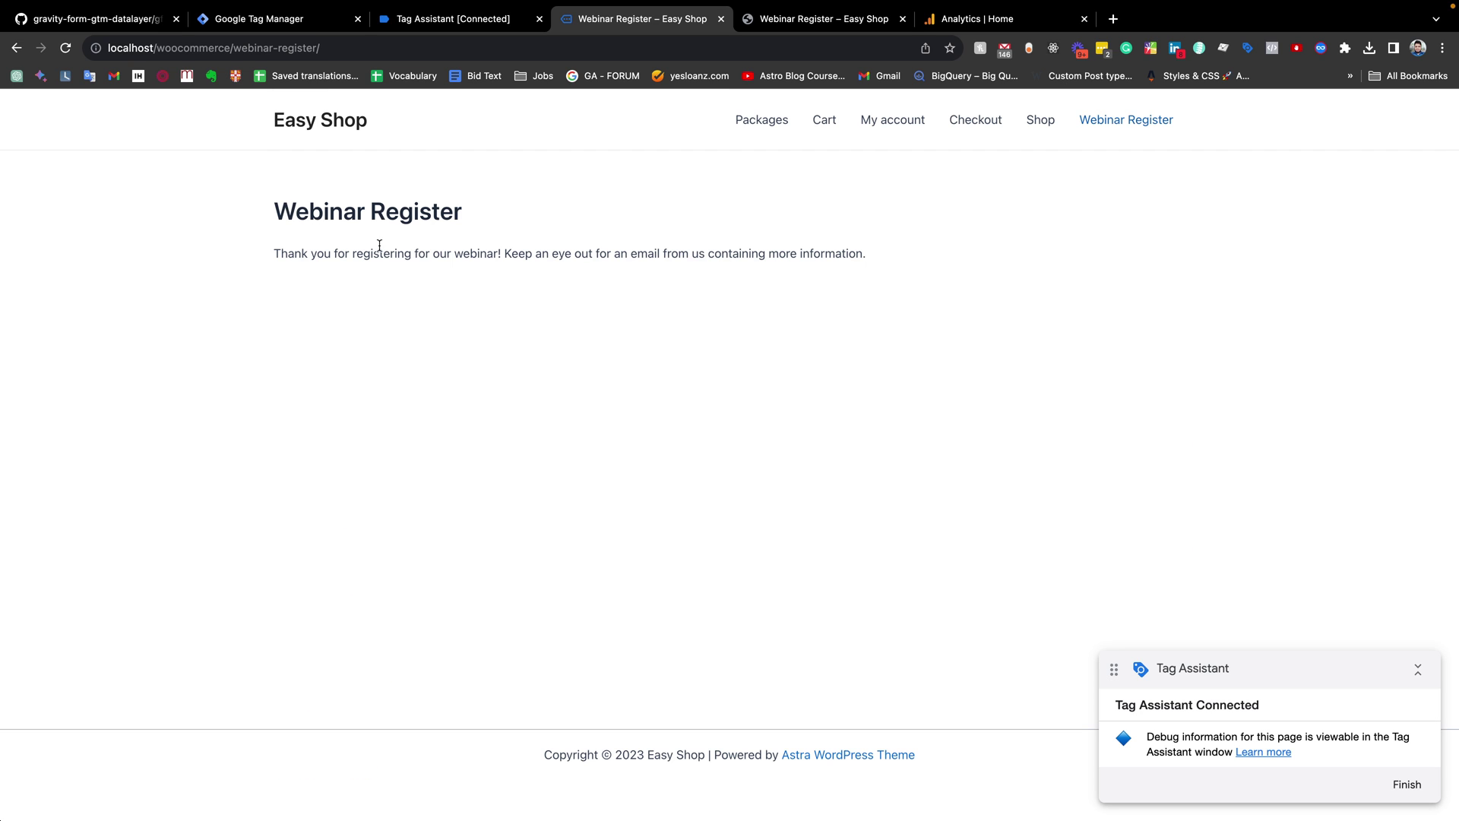
Step: Open the gravity_form_submit event in Tag Assistant and expand its dataLayer API call
{"action": "left_click", "coordinate": [453, 18]}
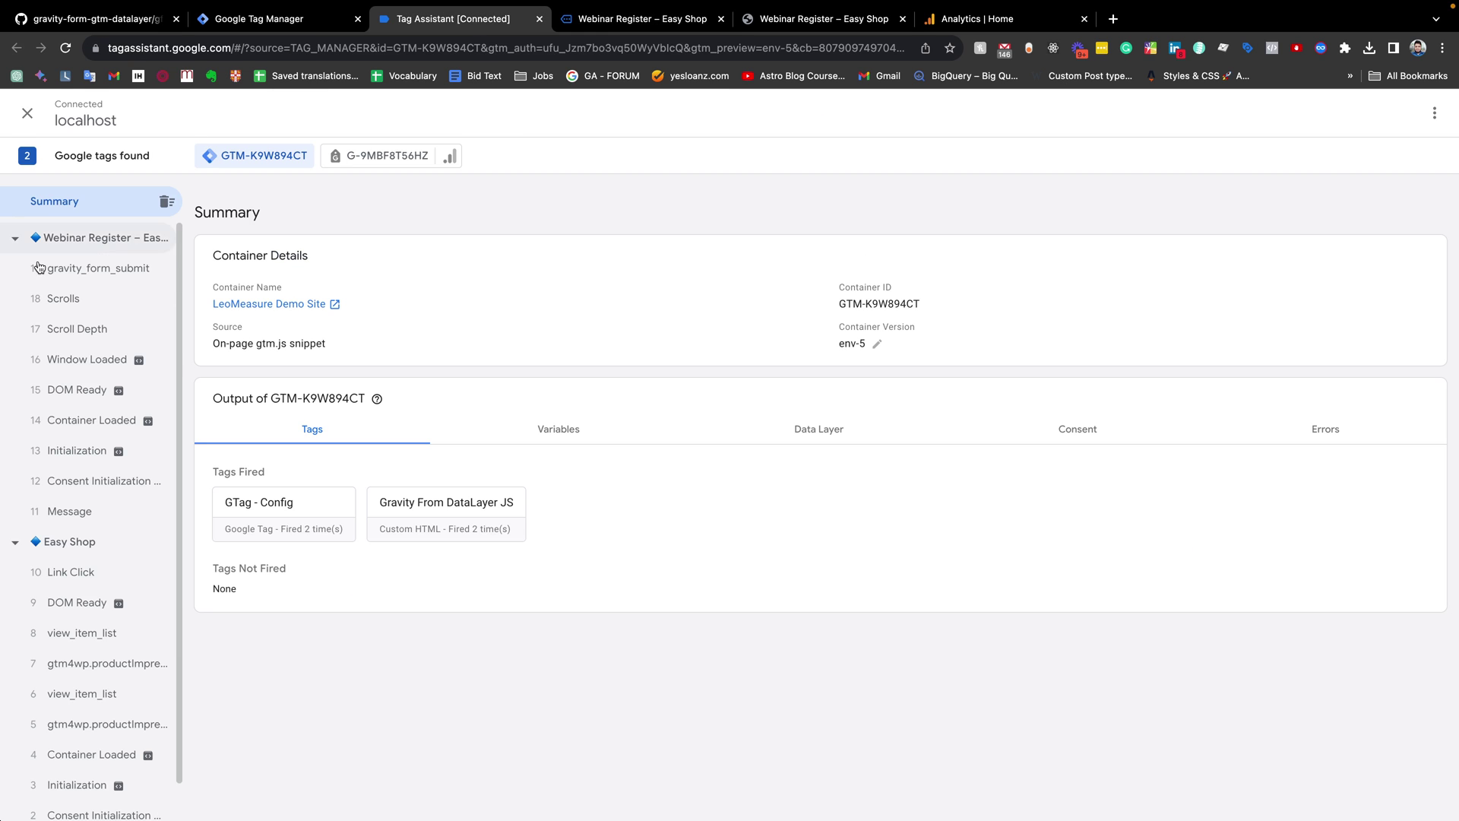
{"action": "left_click", "coordinate": [110, 281]}
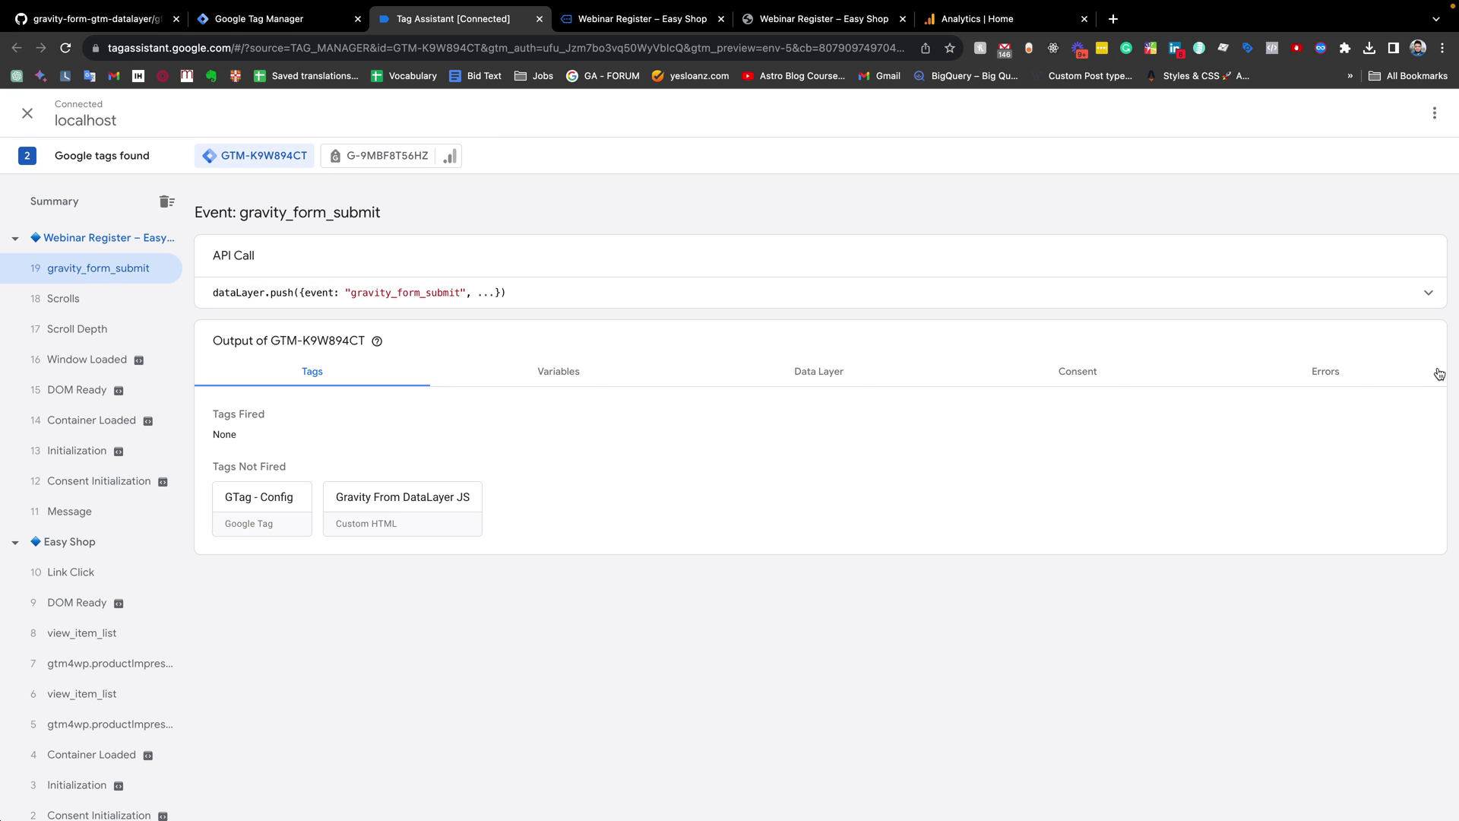
{"action": "left_click", "coordinate": [1429, 296]}
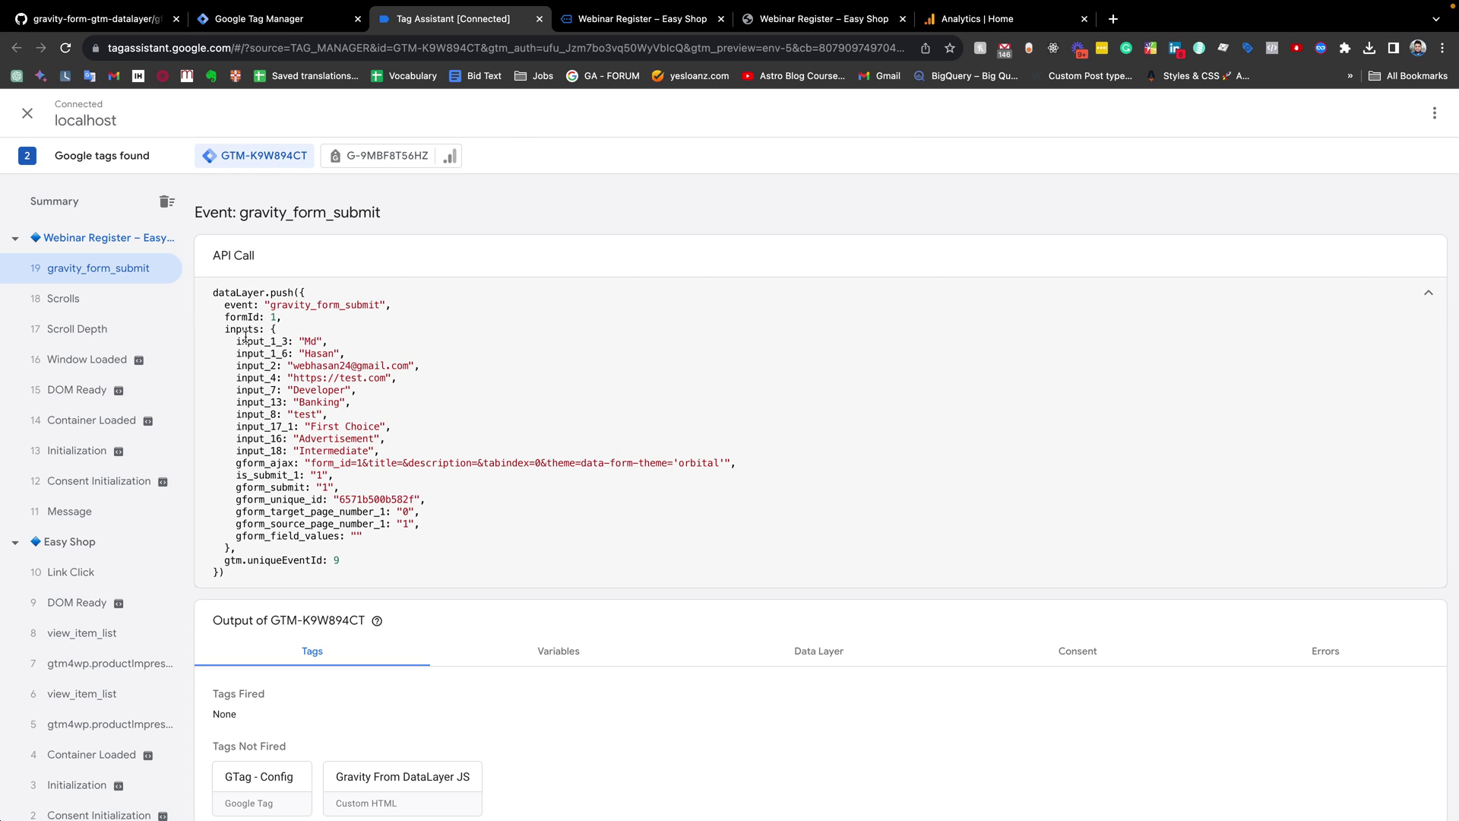
Step: Examine the formId and the submitted input values in the gravity_form_submit dataLayer push
{"action": "left_click_drag", "start_coordinate": [228, 319], "coordinate": [292, 320]}
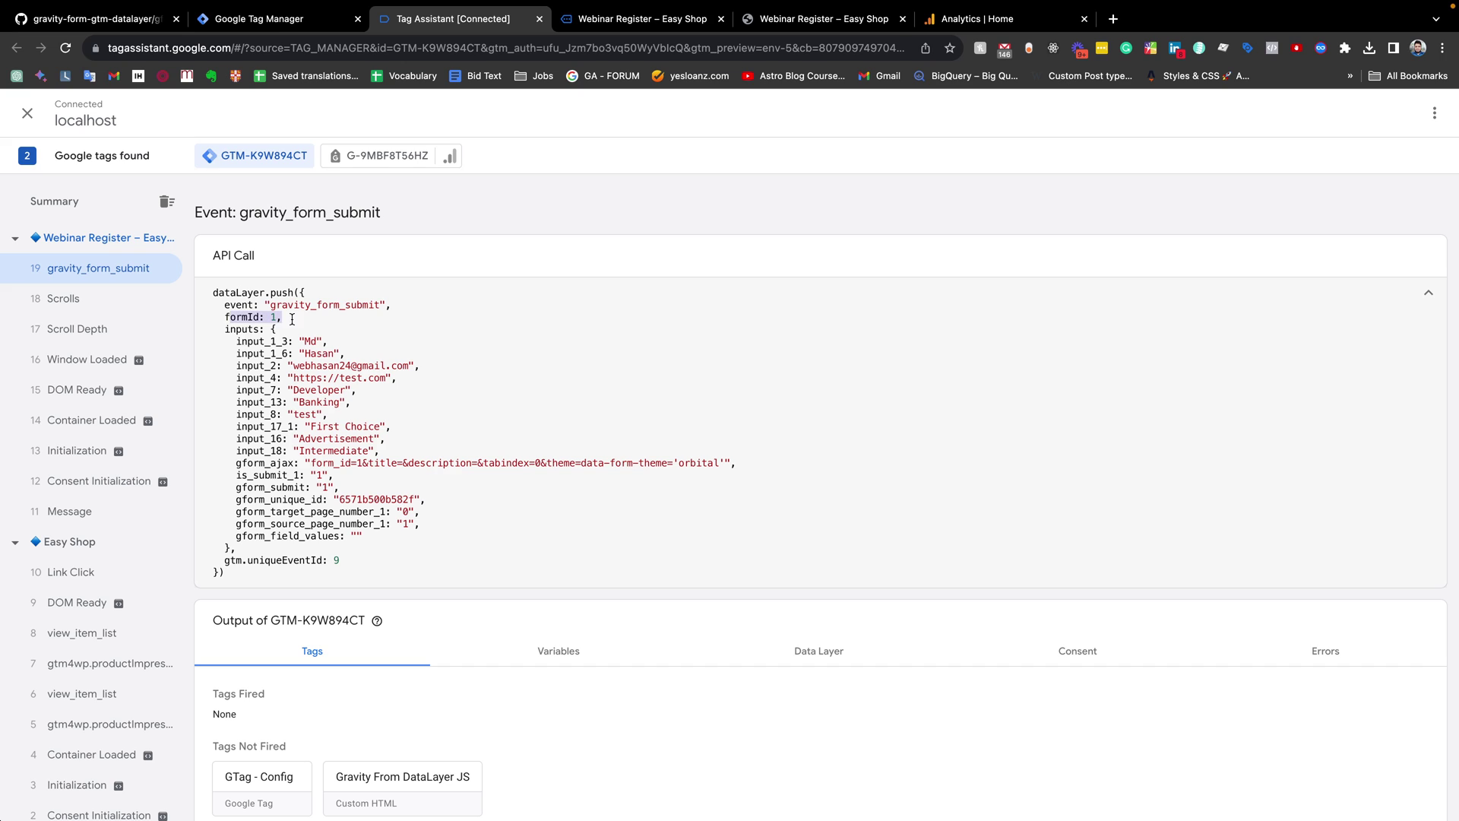
{"action": "triple_click", "coordinate": [237, 332]}
{"action": "left_click_drag", "start_coordinate": [237, 346], "coordinate": [311, 346]}
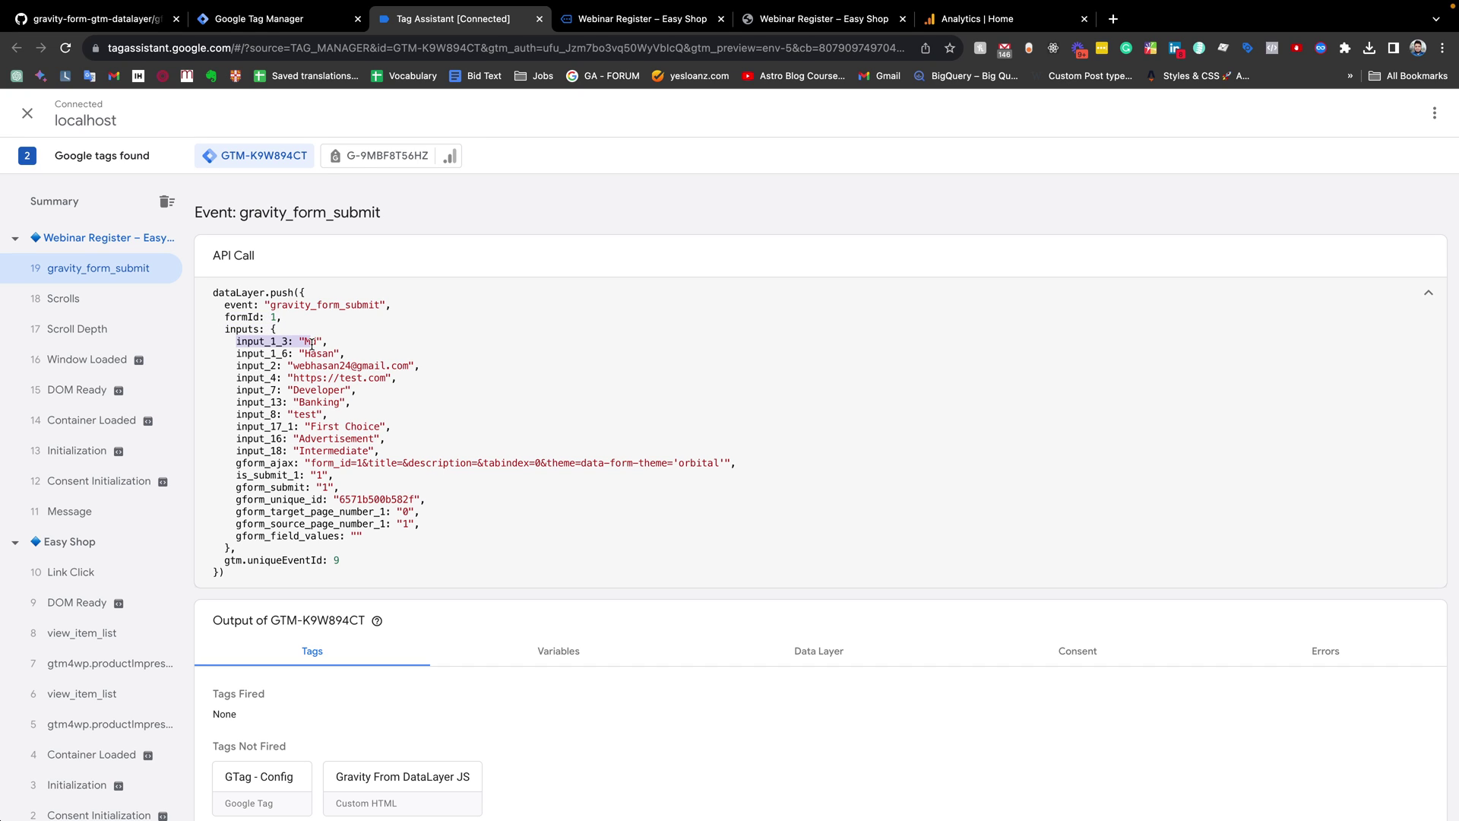
{"action": "double_click", "coordinate": [310, 342]}
{"action": "left_click_drag", "start_coordinate": [267, 342], "coordinate": [396, 365]}
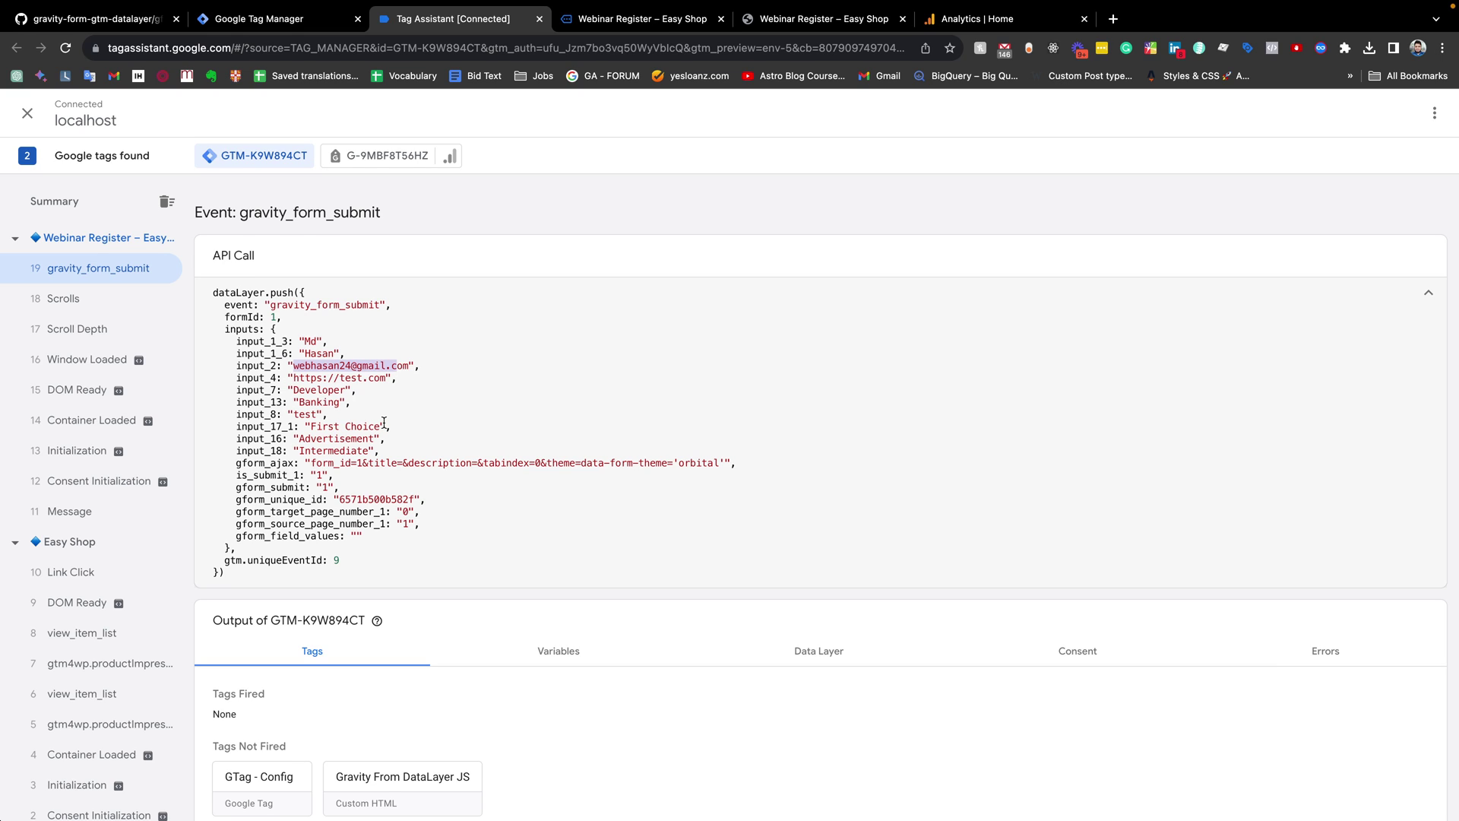
{"action": "scroll", "coordinate": [384, 423], "scroll_direction": "down", "scroll_amount": 1}
{"action": "scroll", "coordinate": [384, 423], "scroll_direction": "up", "scroll_amount": 1}
Step: Glance at the Google Analytics home page and Tag Assistant, and open the container's variables in Google Tag Manager
{"action": "left_click", "coordinate": [967, 20]}
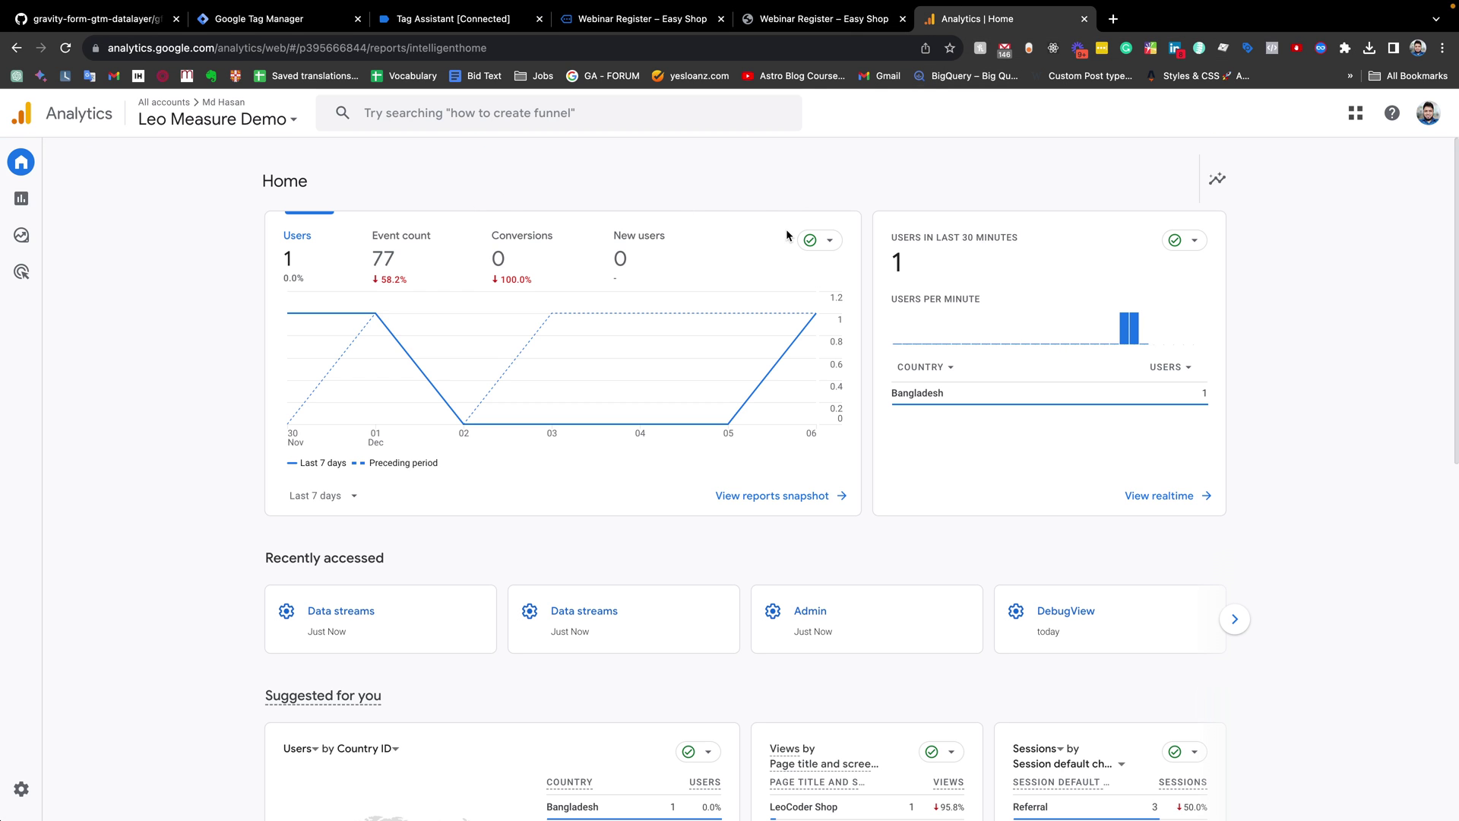
{"action": "left_click", "coordinate": [487, 21]}
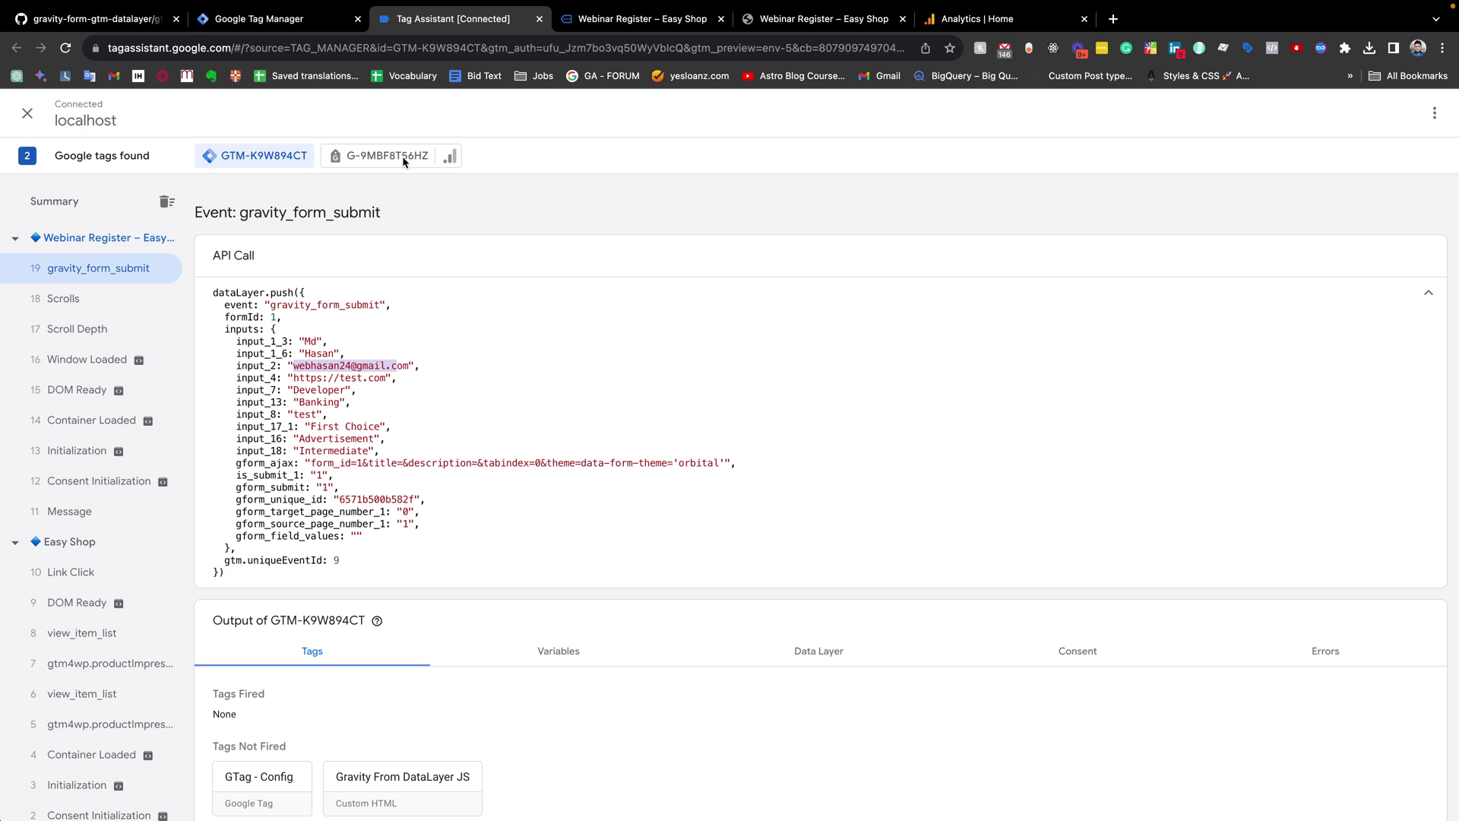
{"action": "left_click", "coordinate": [280, 18]}
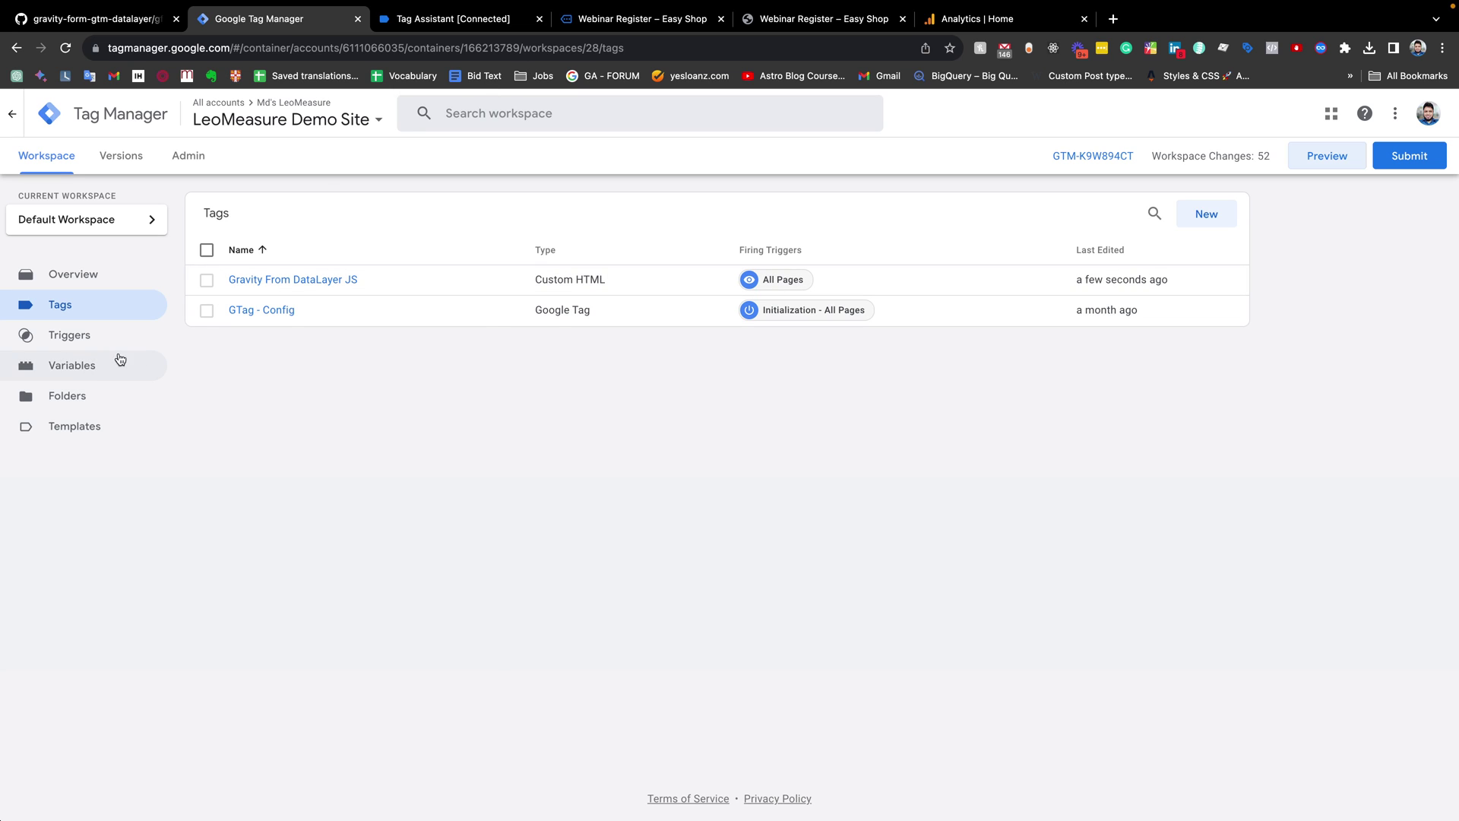
{"action": "left_click", "coordinate": [89, 369]}
Step: Return to the webinar registration page and reload it to get a blank form
{"action": "left_click", "coordinate": [499, 23]}
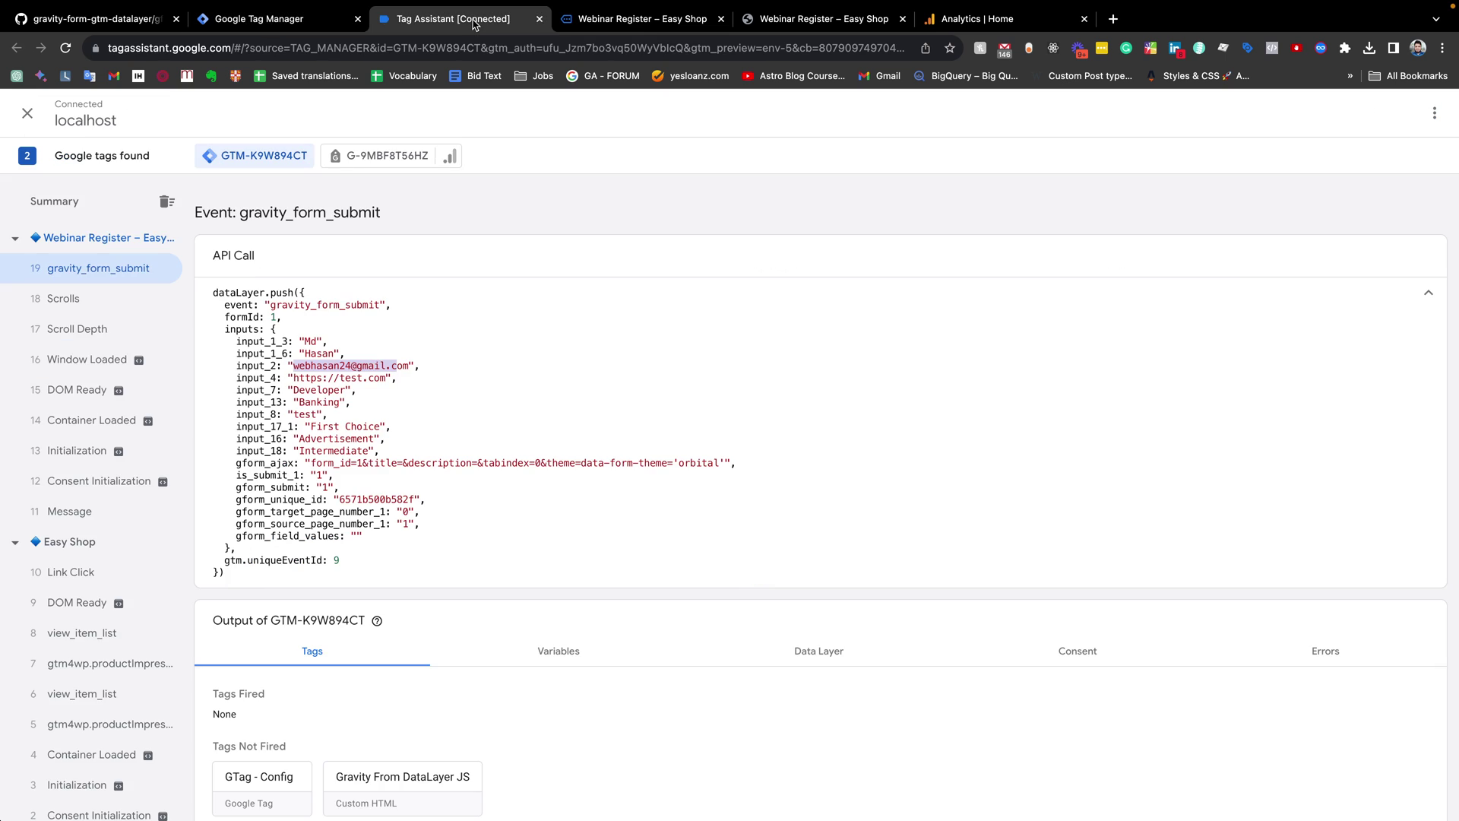
{"action": "left_click", "coordinate": [600, 19]}
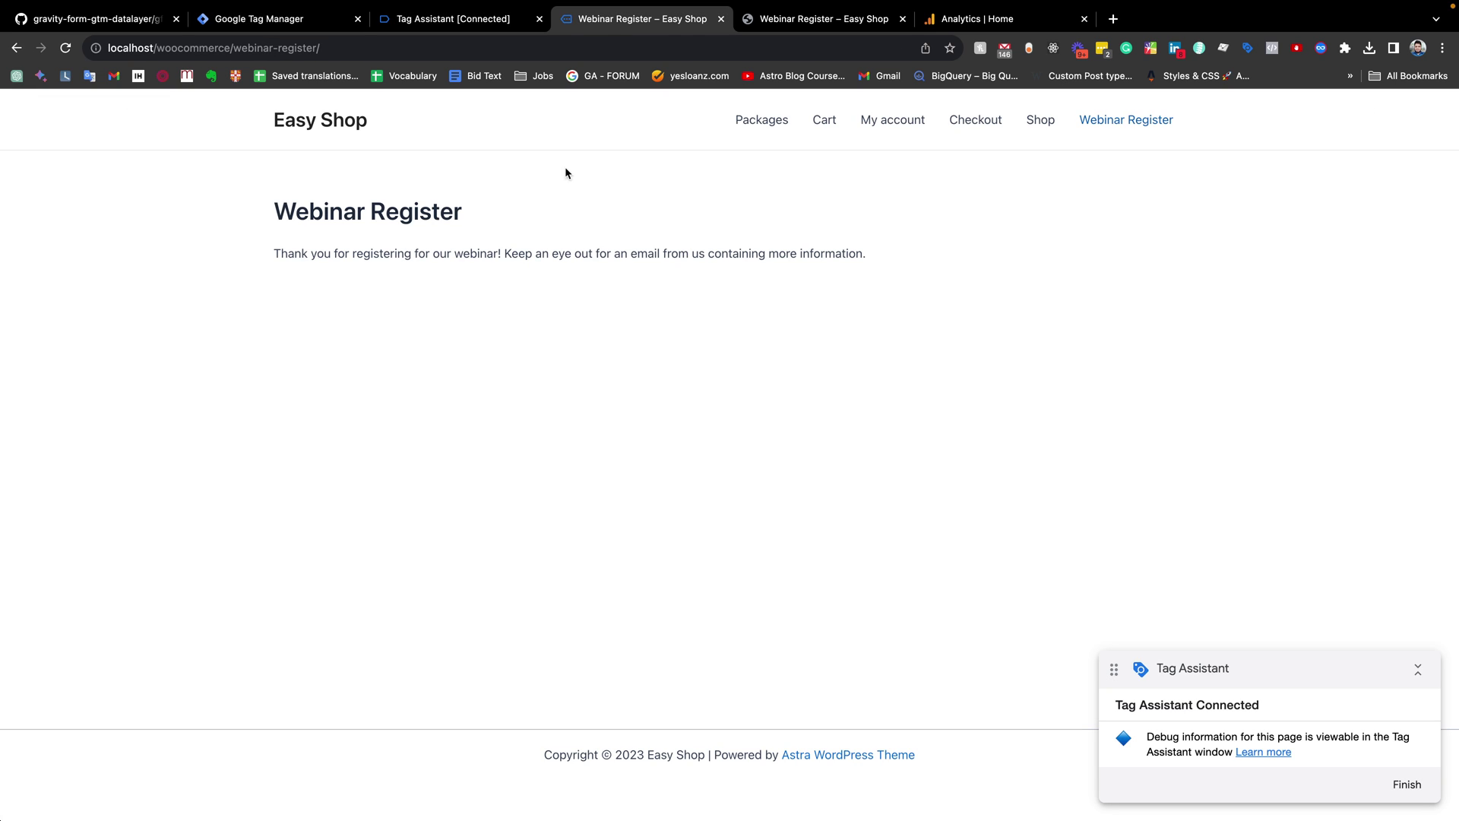
{"action": "left_click", "coordinate": [349, 43]}
{"action": "key", "text": "Return"}
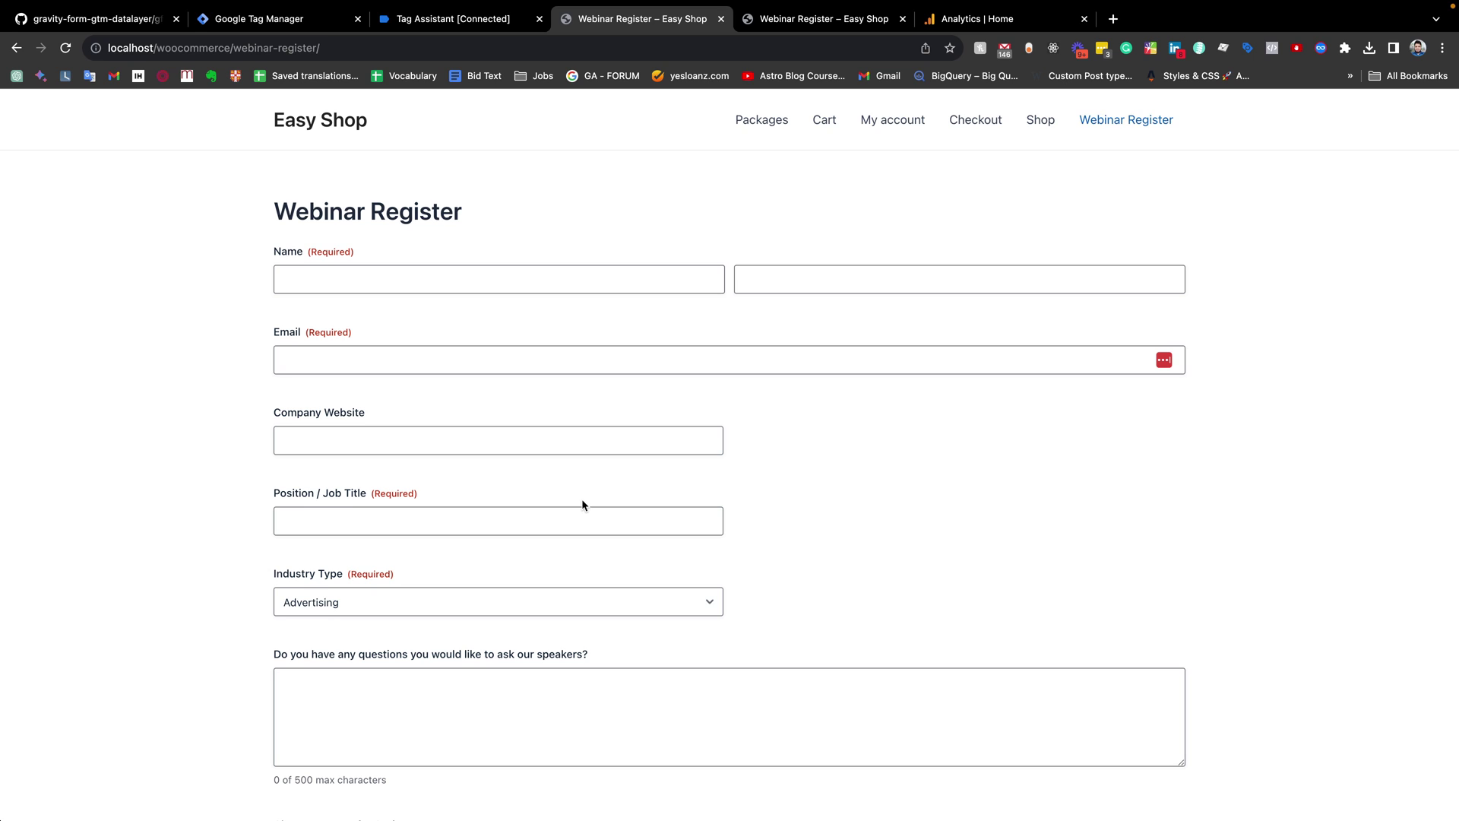
Step: Review the blank form's fields, including the answer choices for "How did you hear about this webinar?"
{"action": "scroll", "coordinate": [583, 502], "scroll_direction": "down", "scroll_amount": 2}
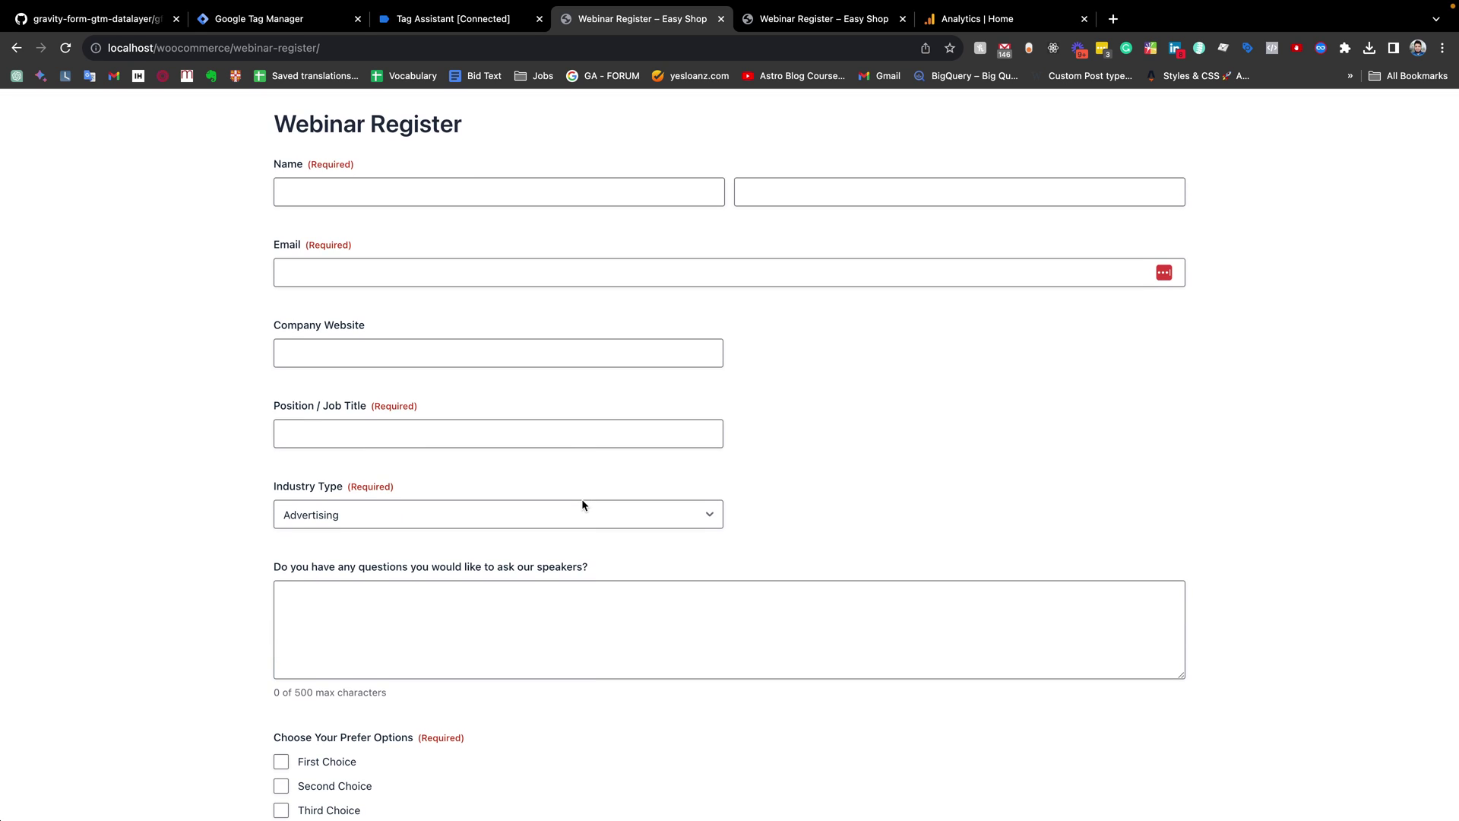
{"action": "scroll", "coordinate": [582, 503], "scroll_direction": "down", "scroll_amount": 5}
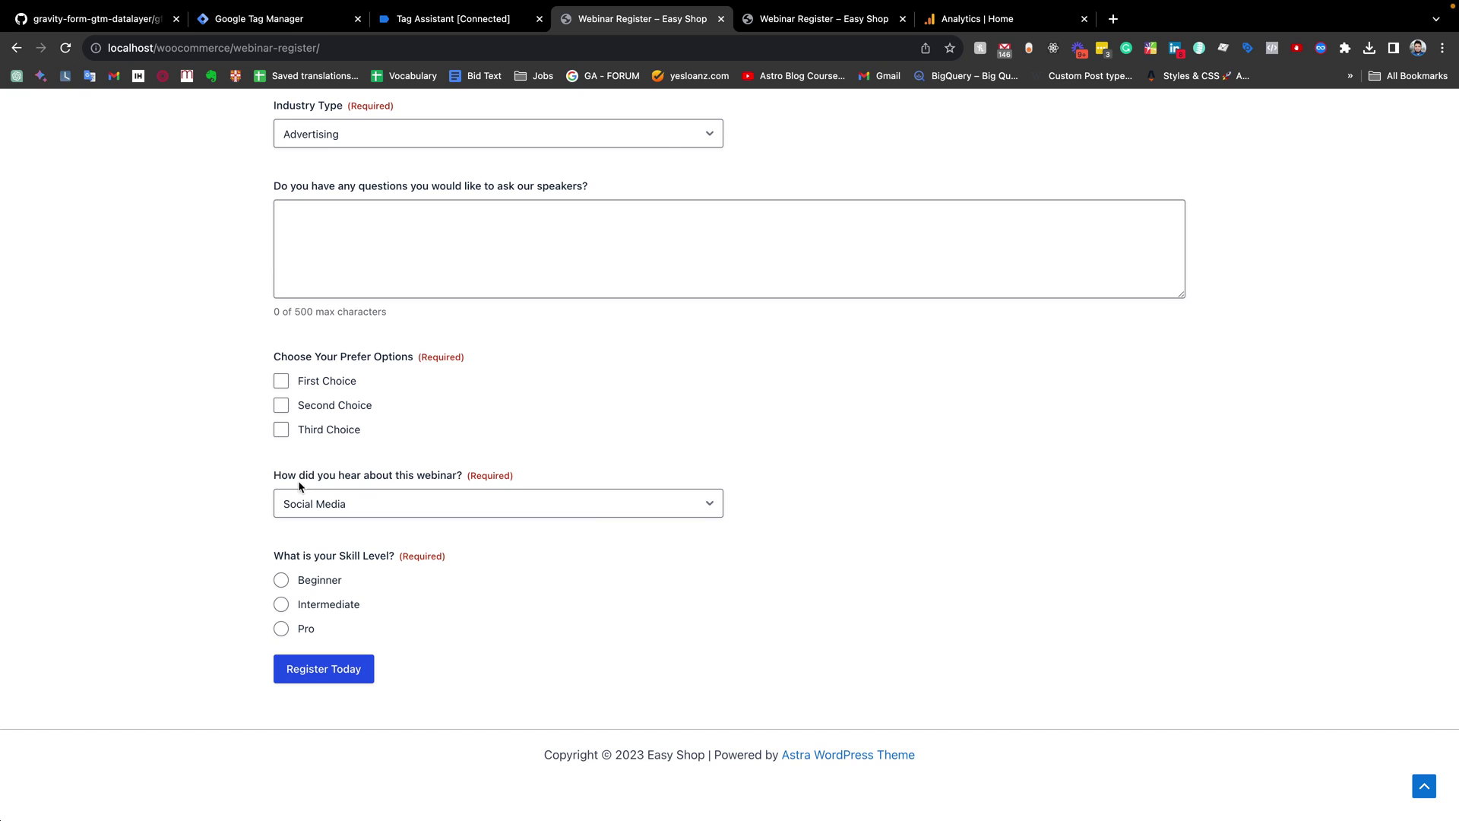
{"action": "left_click_drag", "start_coordinate": [273, 476], "coordinate": [440, 479]}
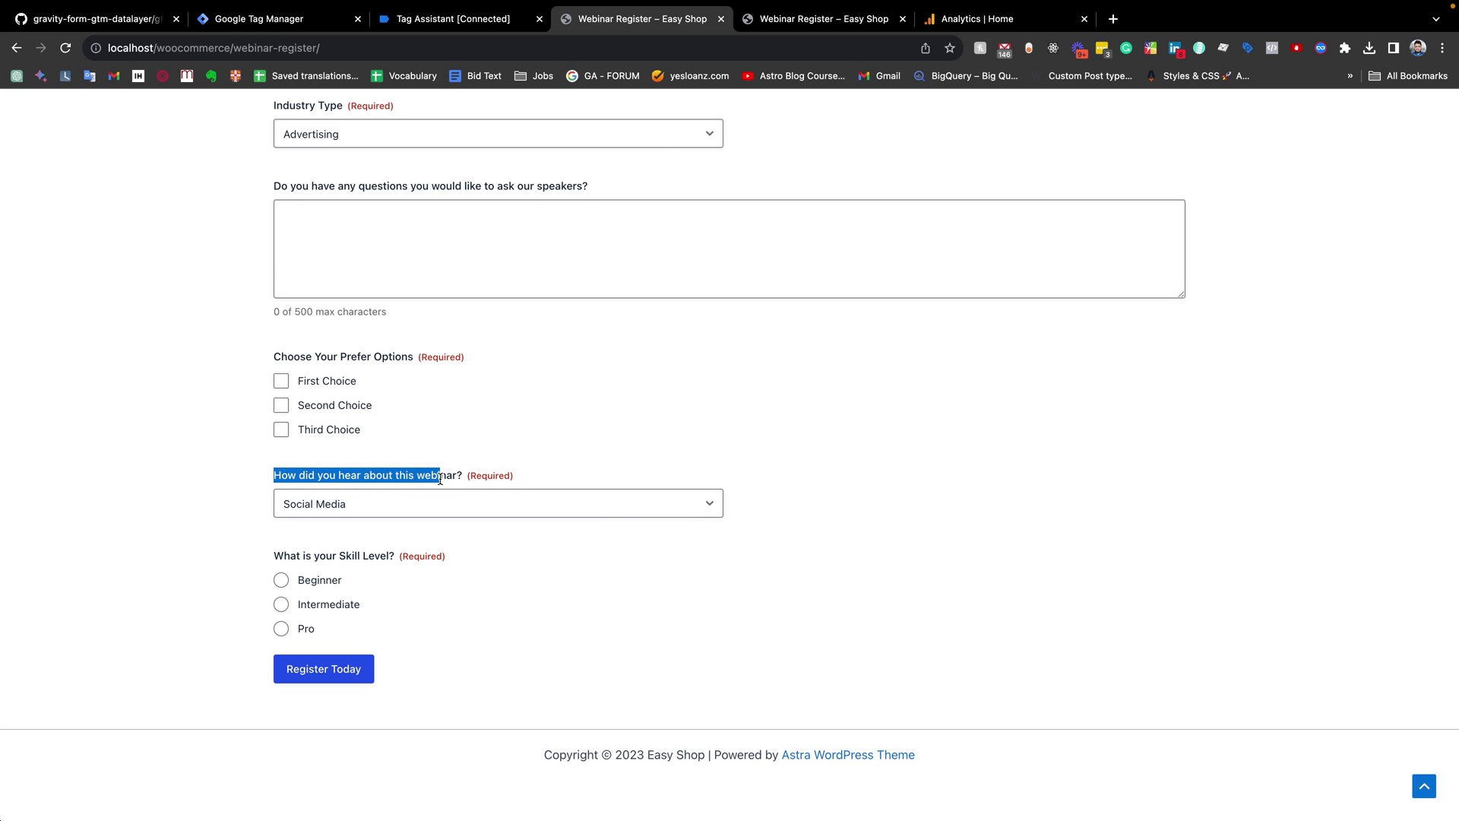
{"action": "left_click", "coordinate": [370, 515]}
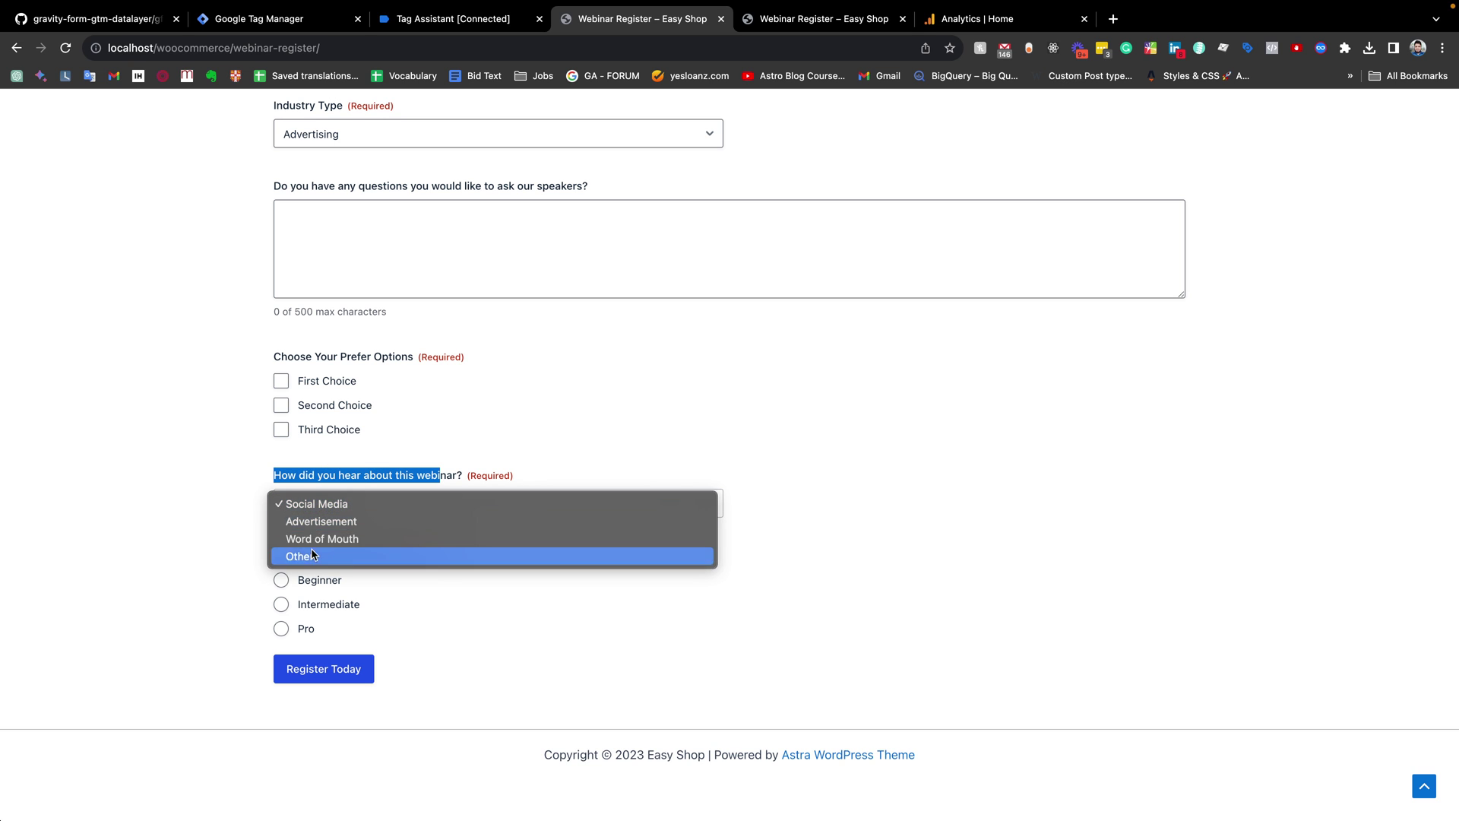
{"action": "left_click", "coordinate": [231, 502]}
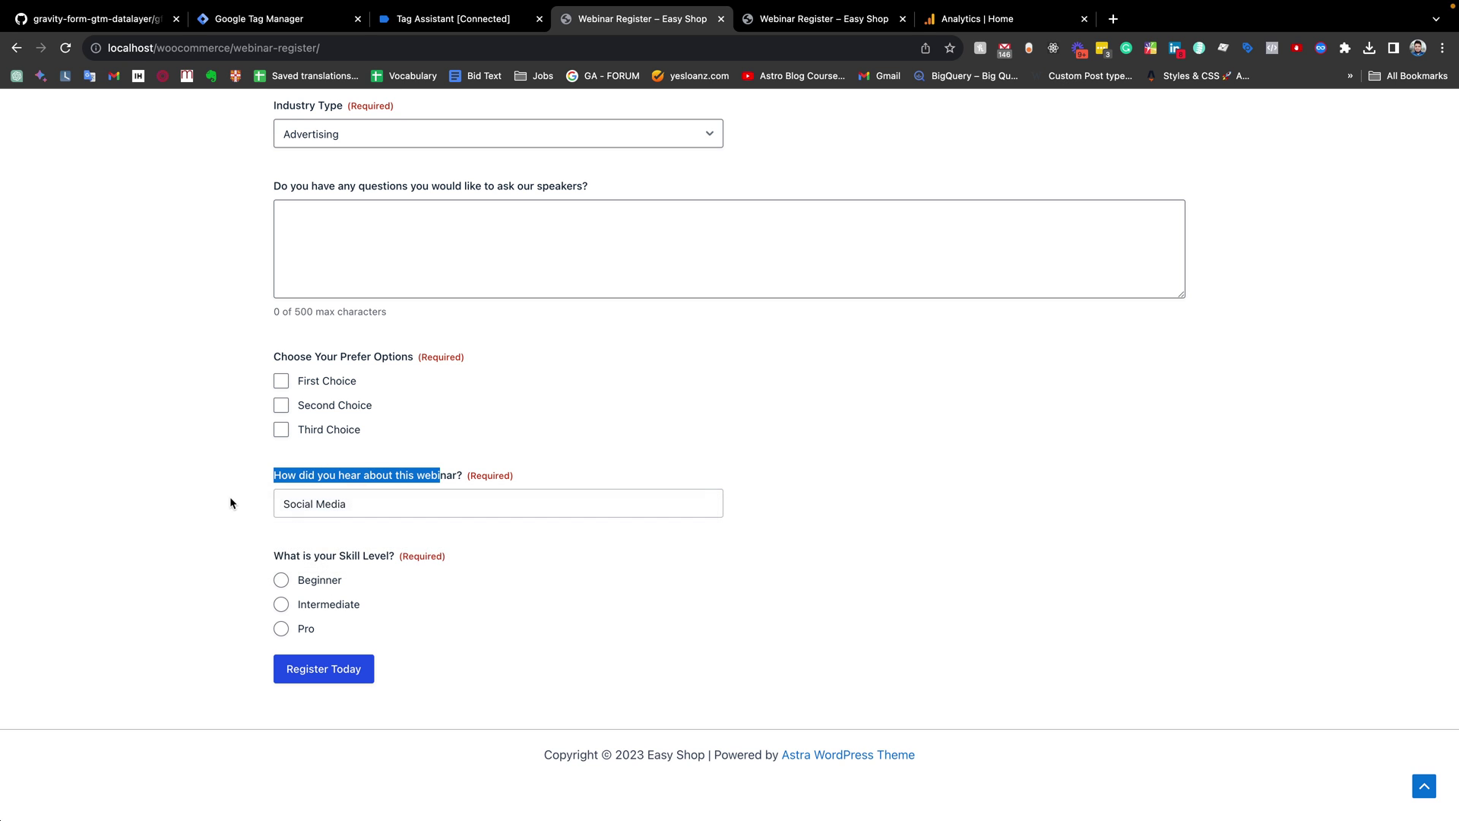
{"action": "scroll", "coordinate": [231, 502], "scroll_direction": "up", "scroll_amount": 3}
{"action": "scroll", "coordinate": [231, 502], "scroll_direction": "up", "scroll_amount": 2}
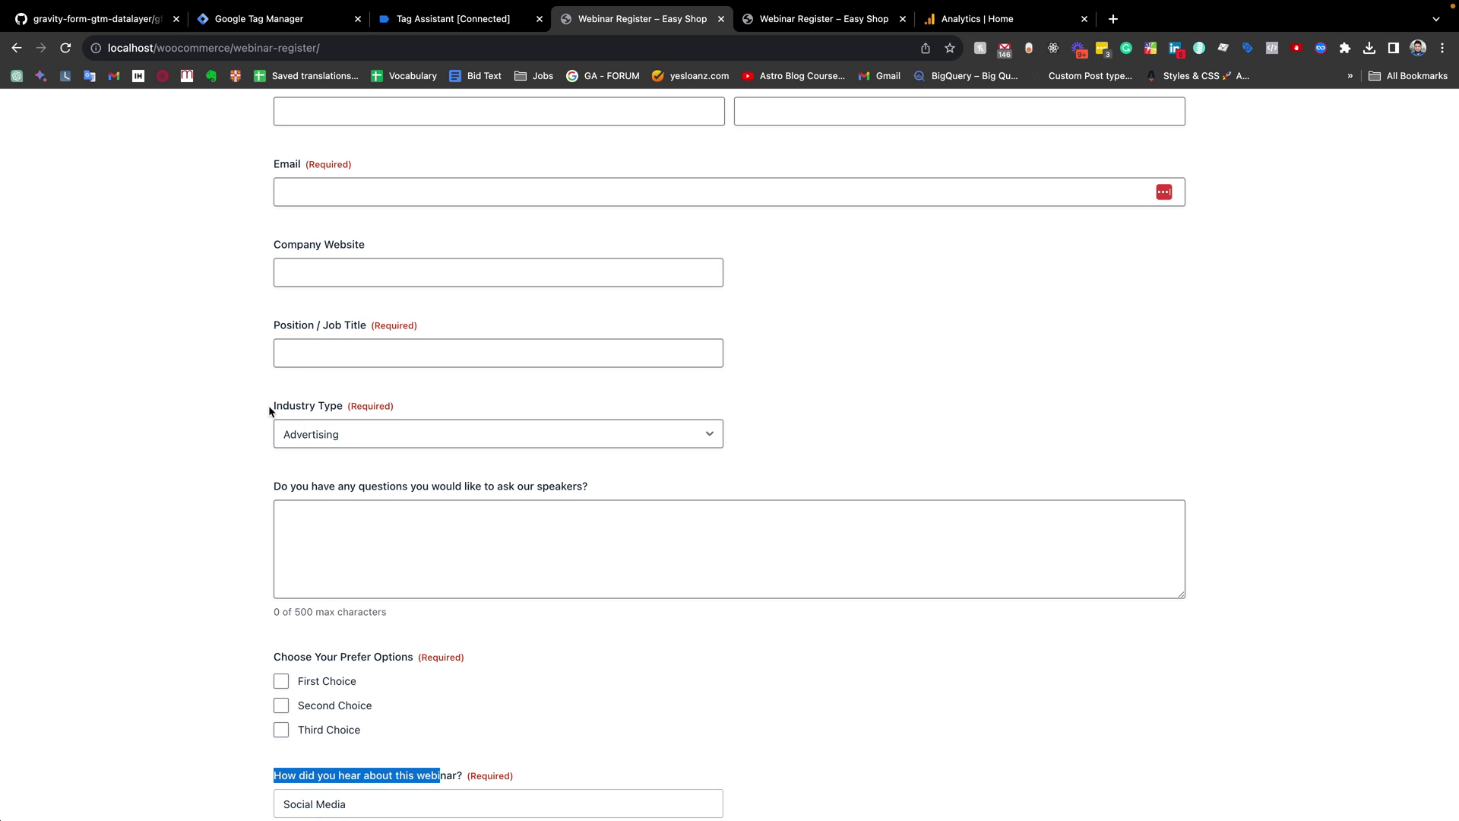
{"action": "scroll", "coordinate": [367, 444], "scroll_direction": "up", "scroll_amount": 3}
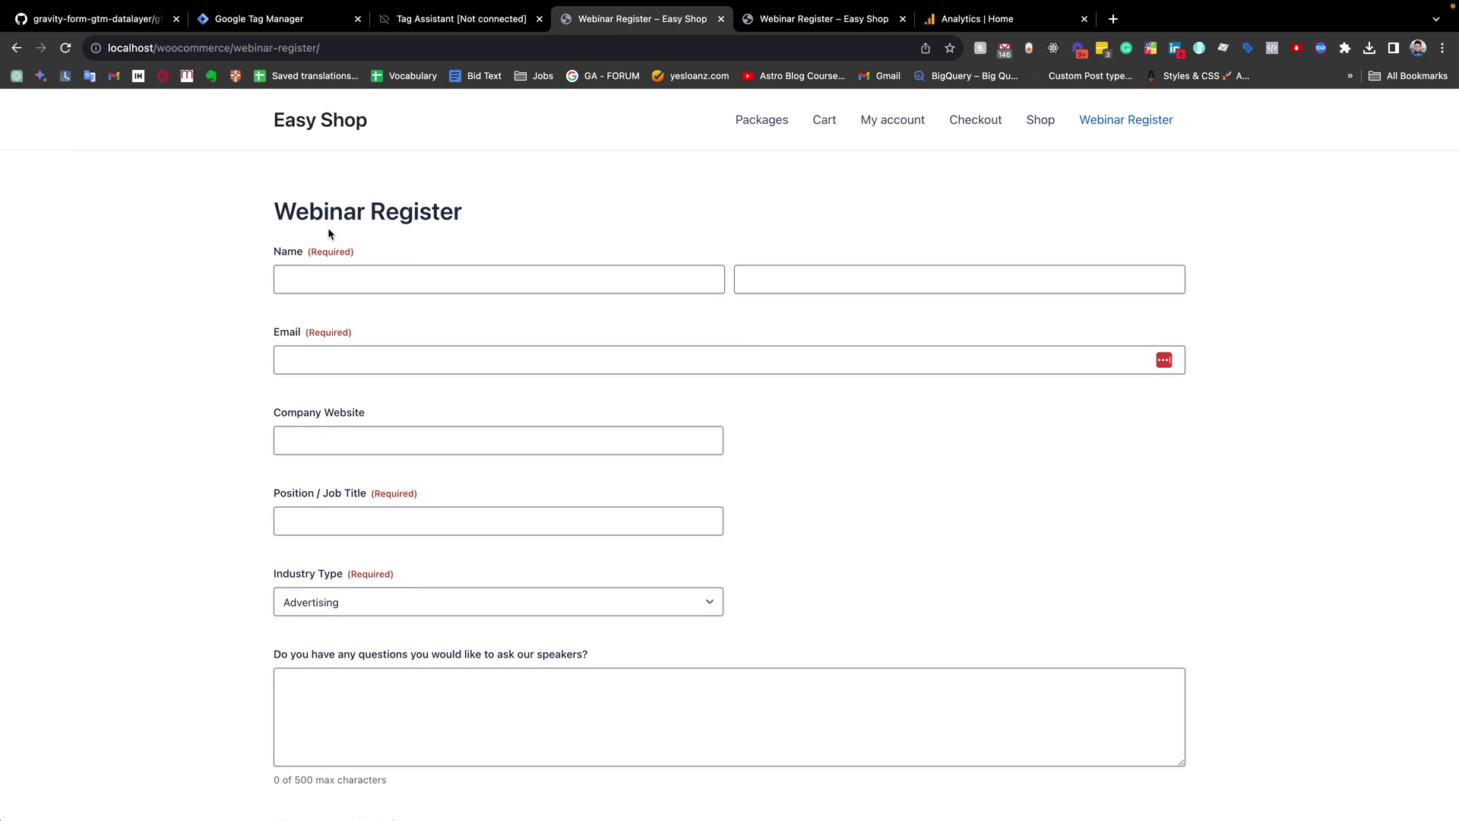
Step: In Google Tag Manager, start a new user-defined variable named "dlv - gFormId" with the Data Layer Variable type
{"action": "left_click", "coordinate": [279, 23]}
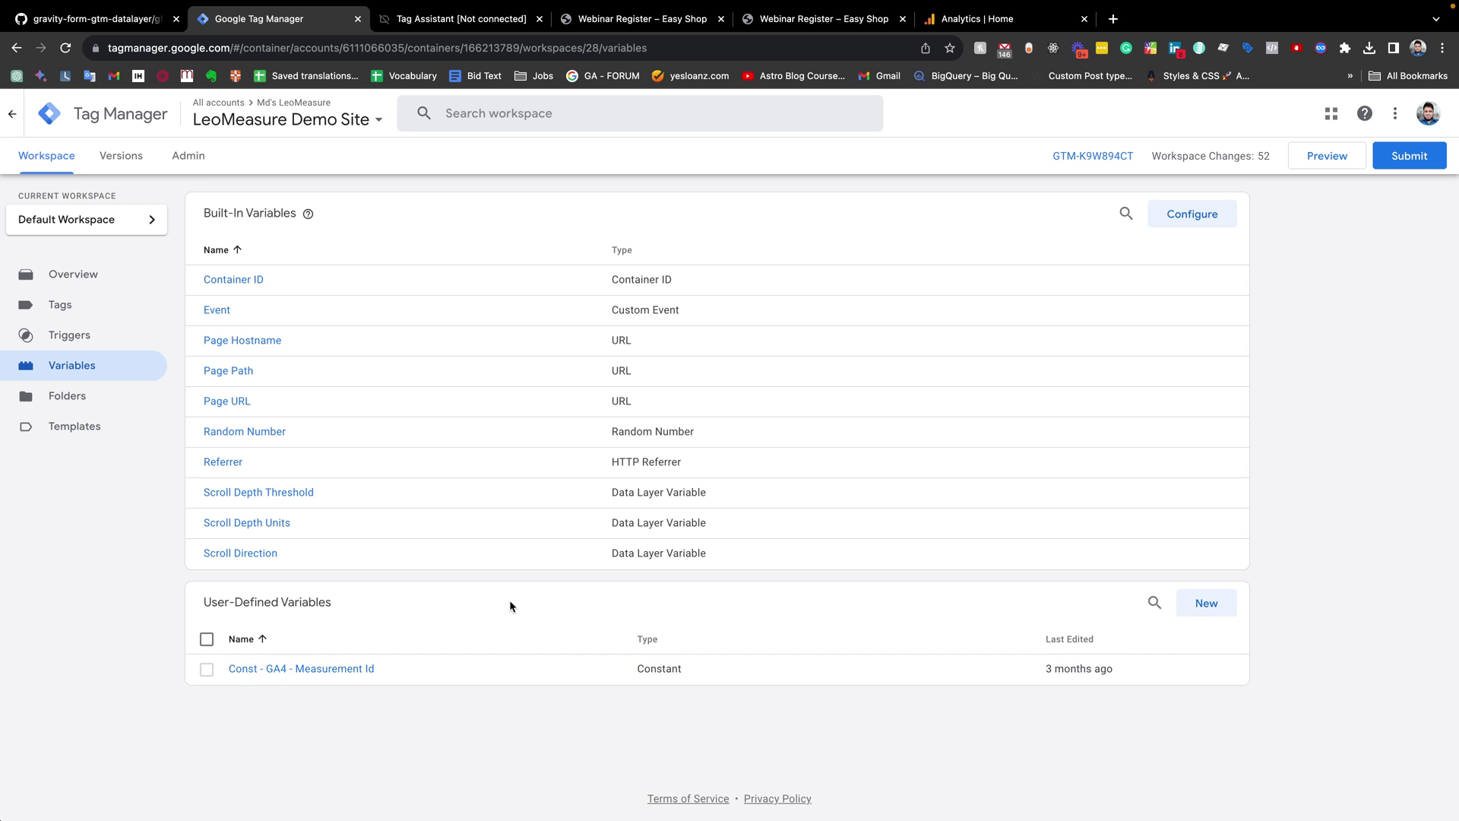
{"action": "left_click", "coordinate": [1202, 606]}
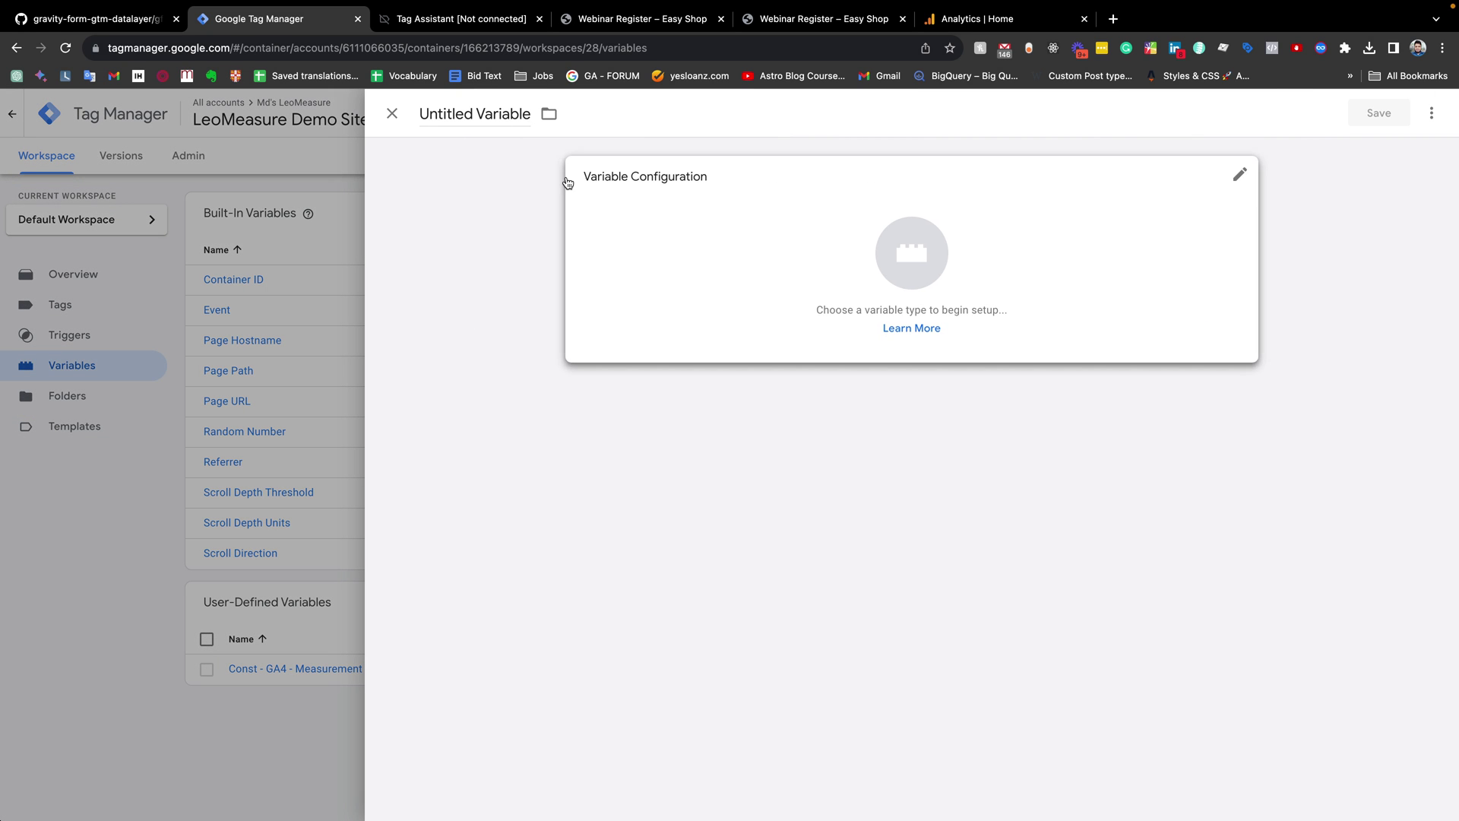
{"action": "left_click", "coordinate": [474, 109]}
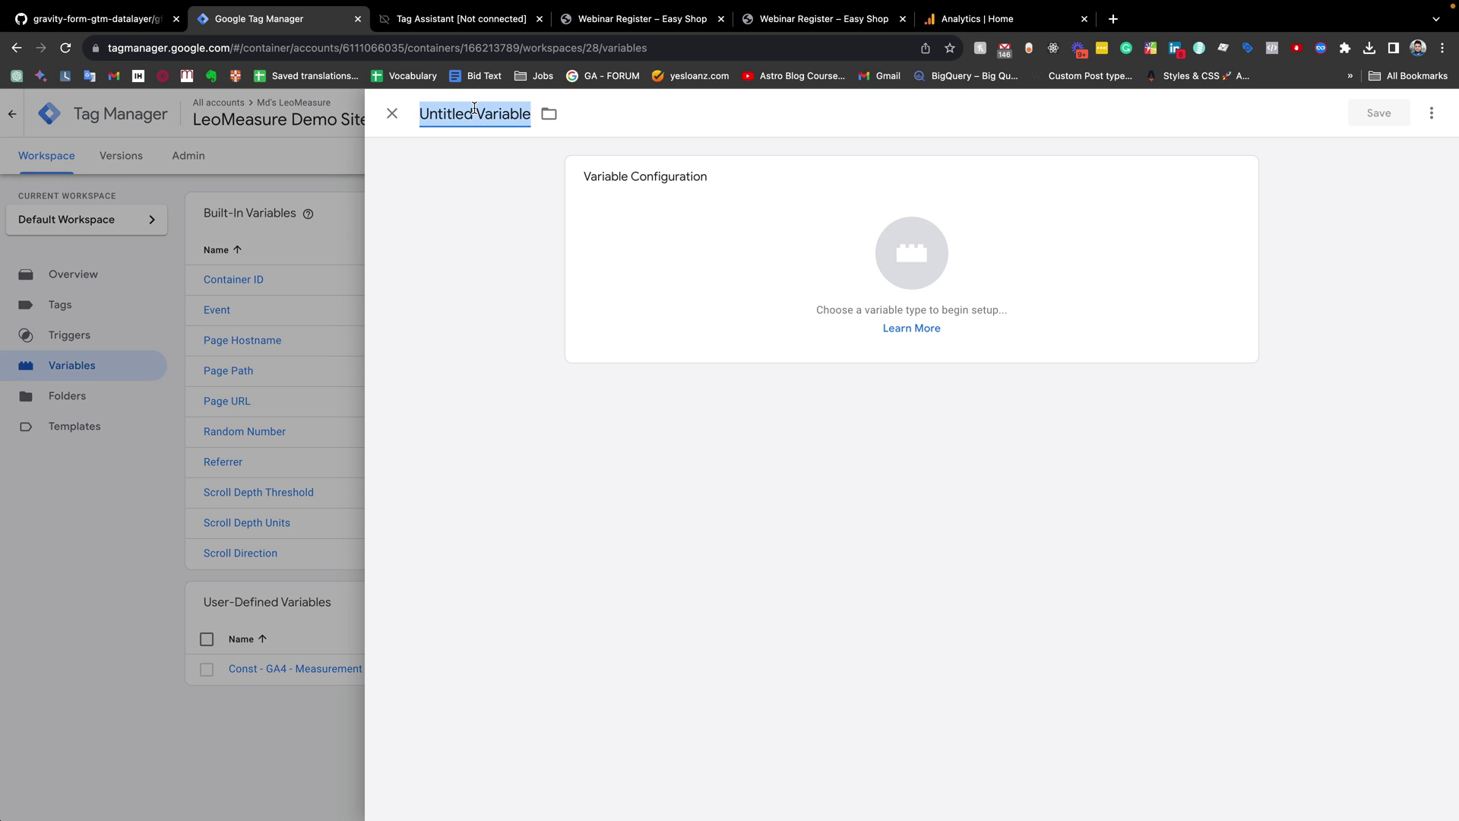
{"action": "type", "text": "div"}
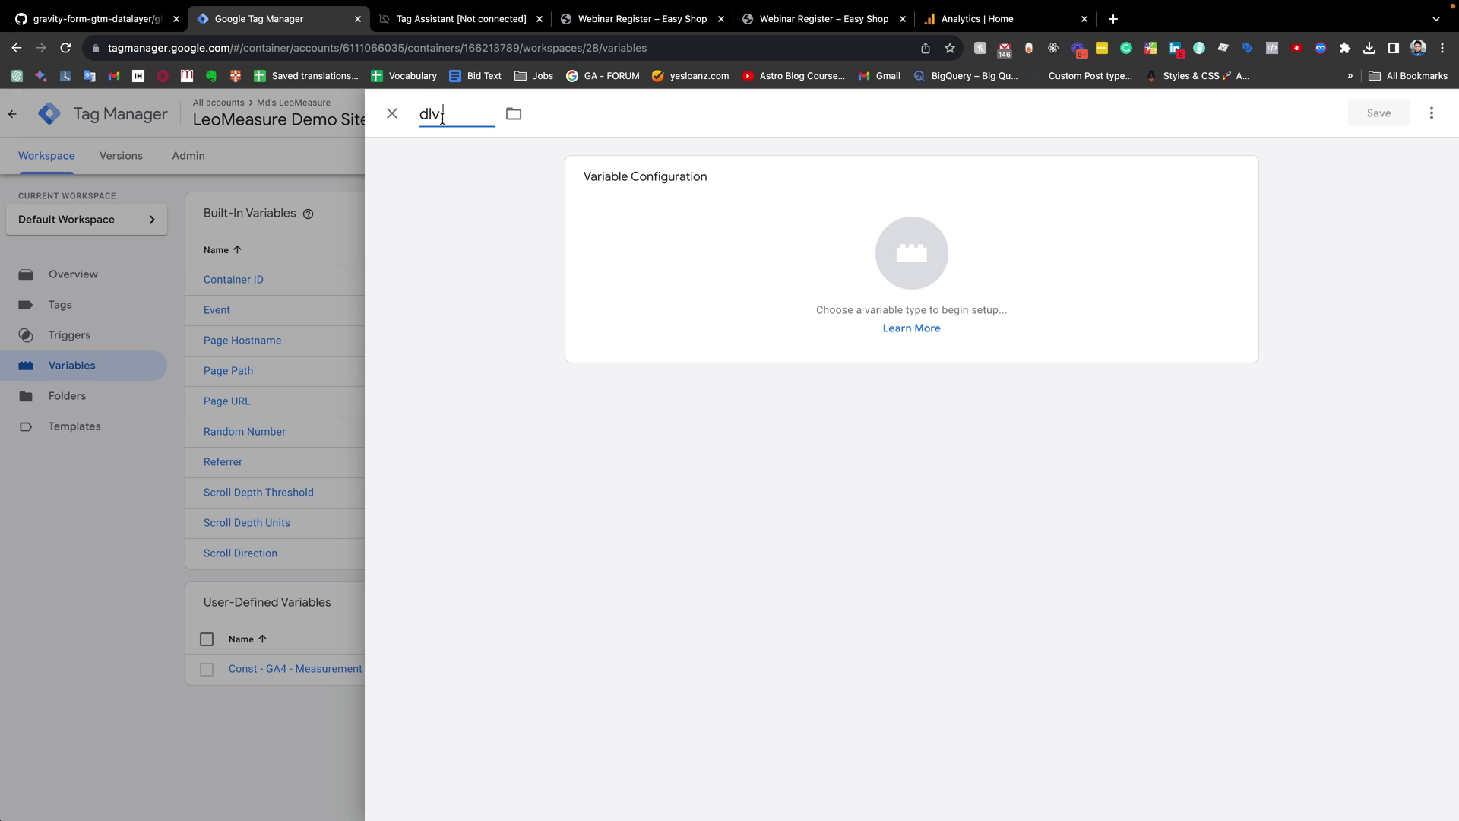
{"action": "type", "text": "- gFr"}
{"action": "key", "text": "BackSpace"}
{"action": "type", "text": "ormId"}
{"action": "left_click_drag", "start_coordinate": [454, 118], "coordinate": [507, 118]}
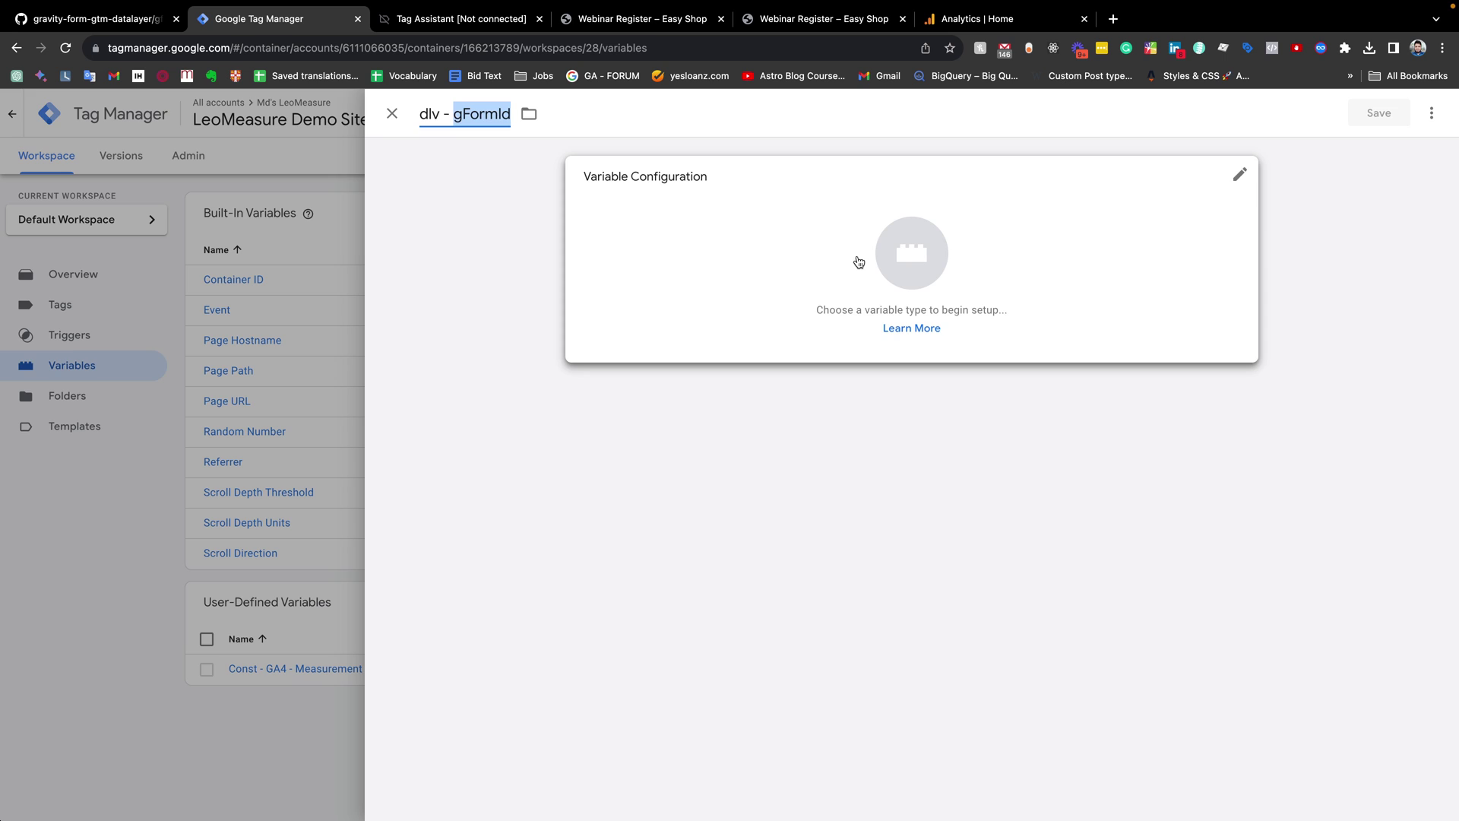
{"action": "left_click", "coordinate": [903, 261]}
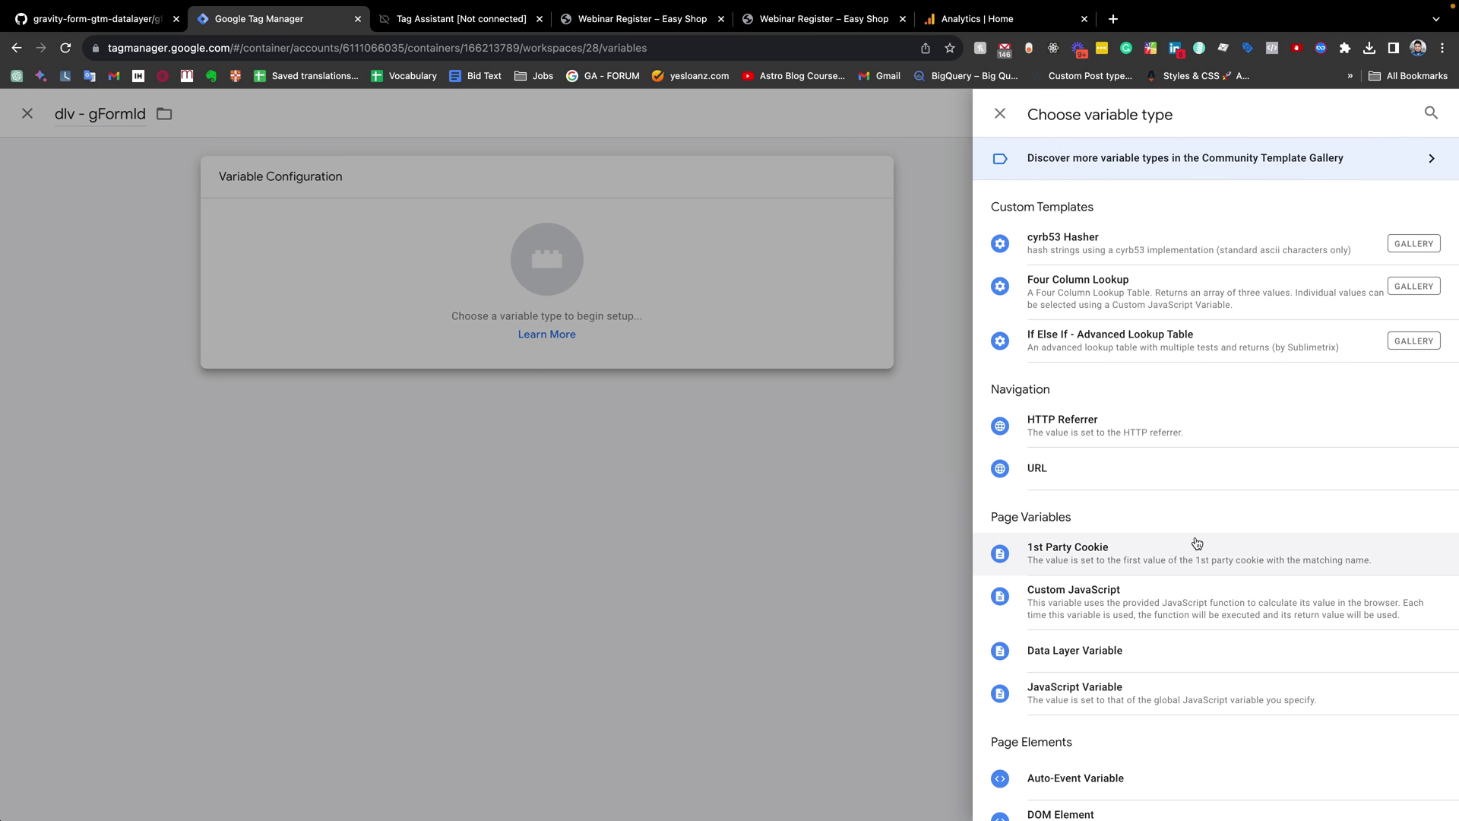
{"action": "left_click", "coordinate": [1132, 652]}
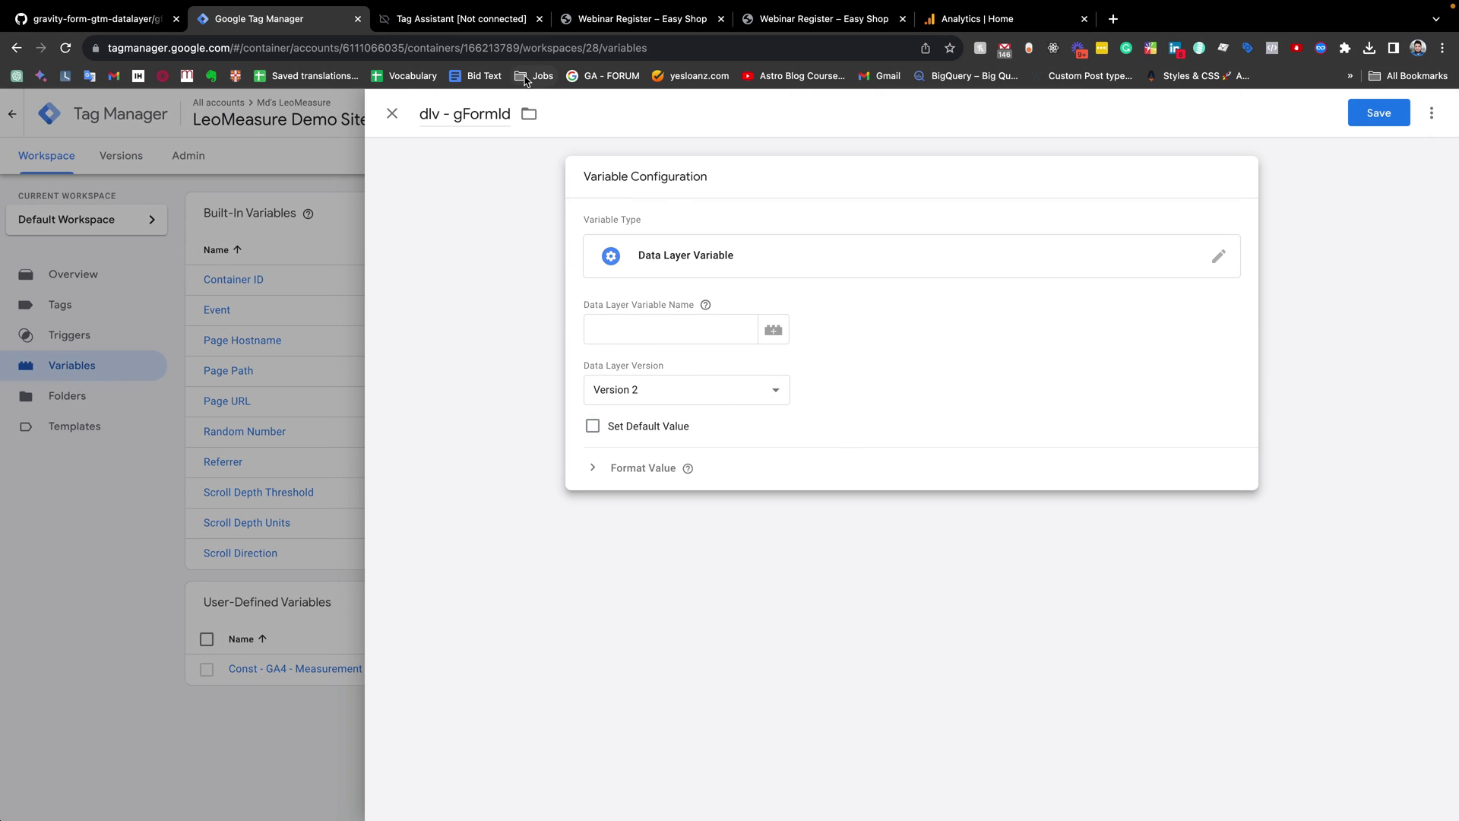
Step: In Tag Assistant, view the data layer values after the gravity_form_submit event and locate the formId key
{"action": "left_click", "coordinate": [462, 18]}
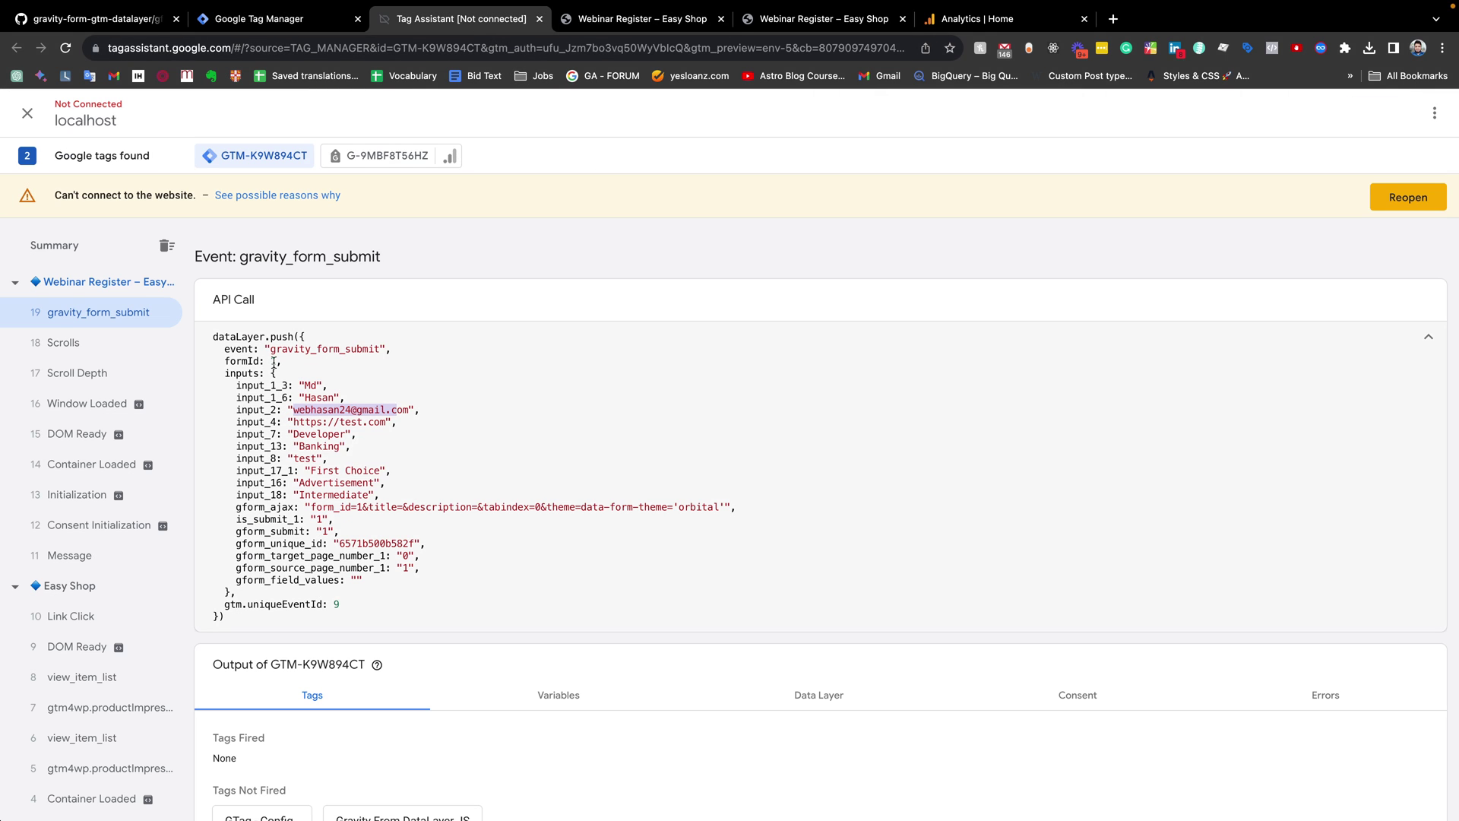
{"action": "double_click", "coordinate": [235, 360]}
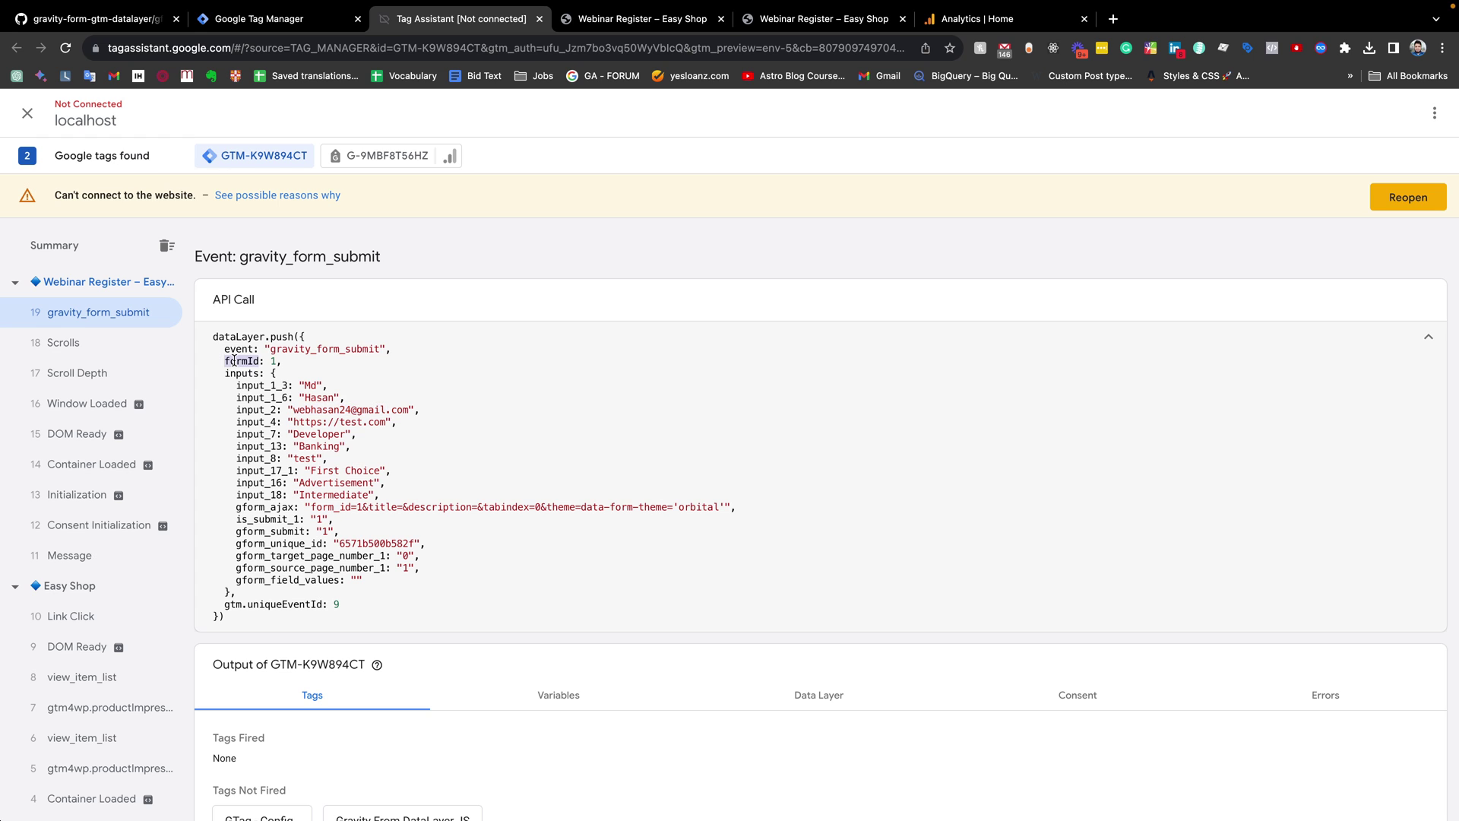
{"action": "left_click", "coordinate": [805, 703]}
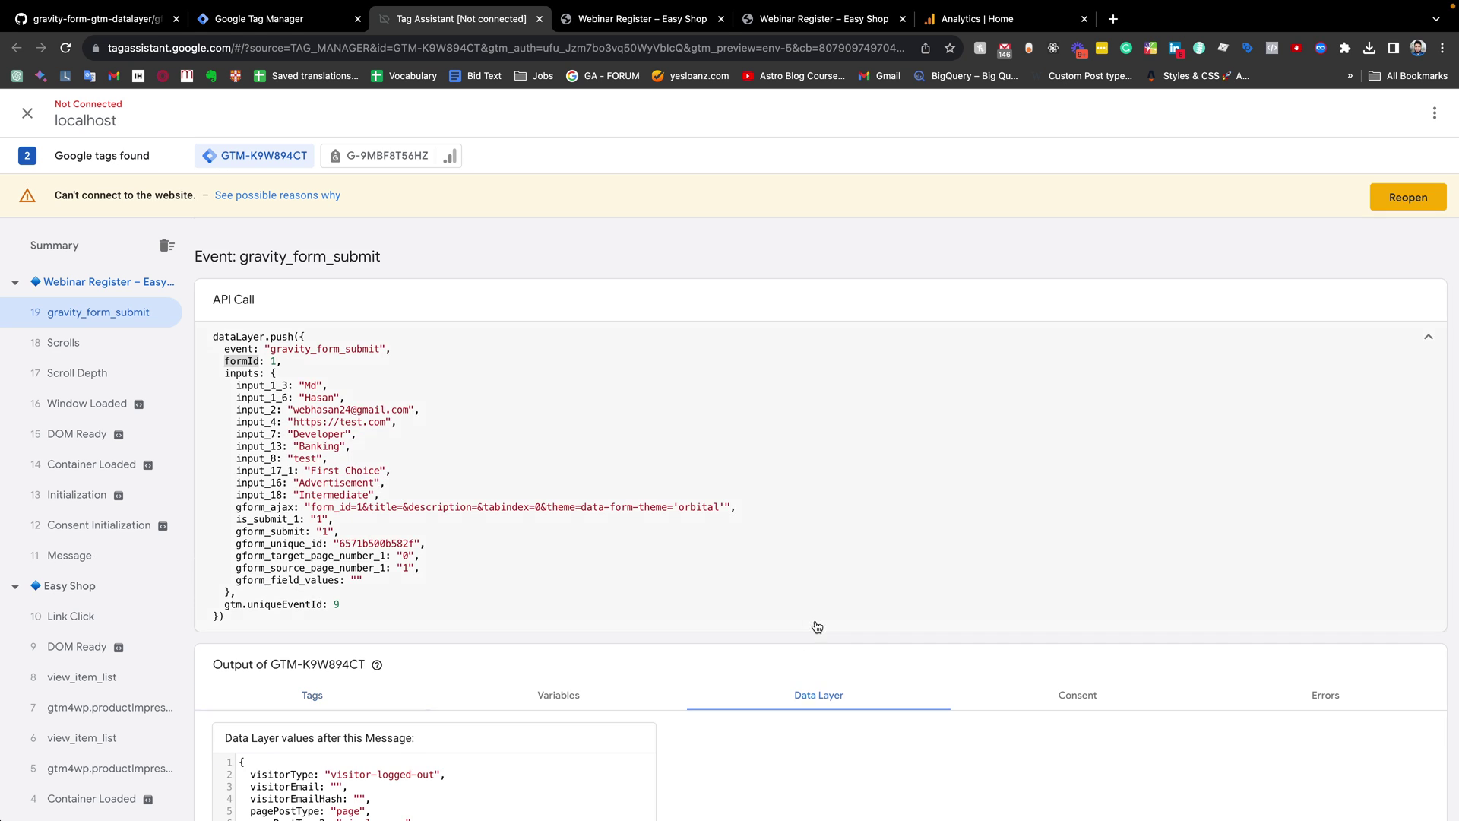
{"action": "scroll", "coordinate": [565, 620], "scroll_direction": "down", "scroll_amount": 3}
{"action": "scroll", "coordinate": [565, 620], "scroll_direction": "down", "scroll_amount": 8}
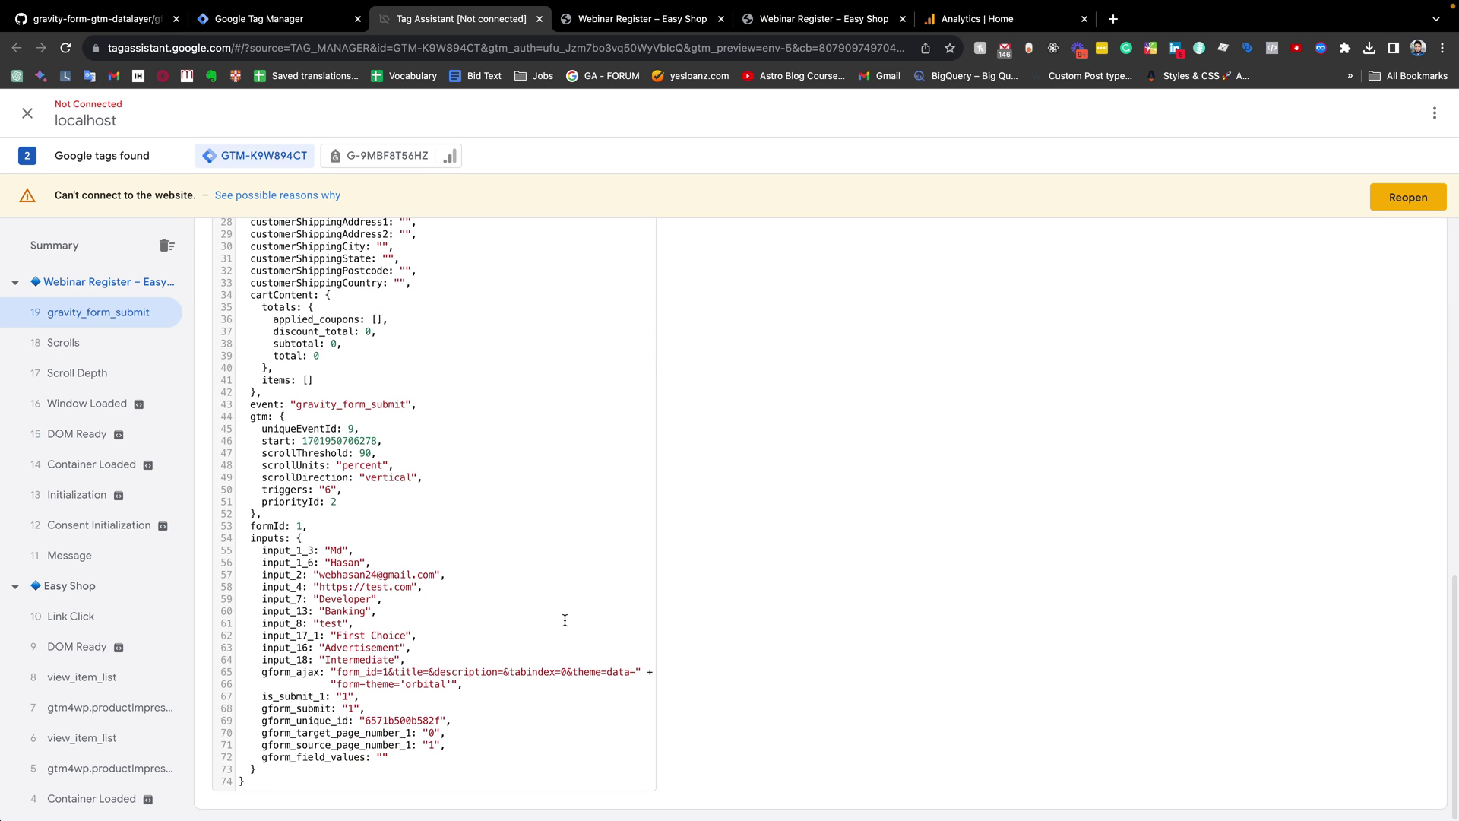
{"action": "double_click", "coordinate": [254, 526]}
Step: Compare the gravity_form_submit API call contents with the full list of data layer values recorded after the event
{"action": "scroll", "coordinate": [254, 524], "scroll_direction": "up", "scroll_amount": 10}
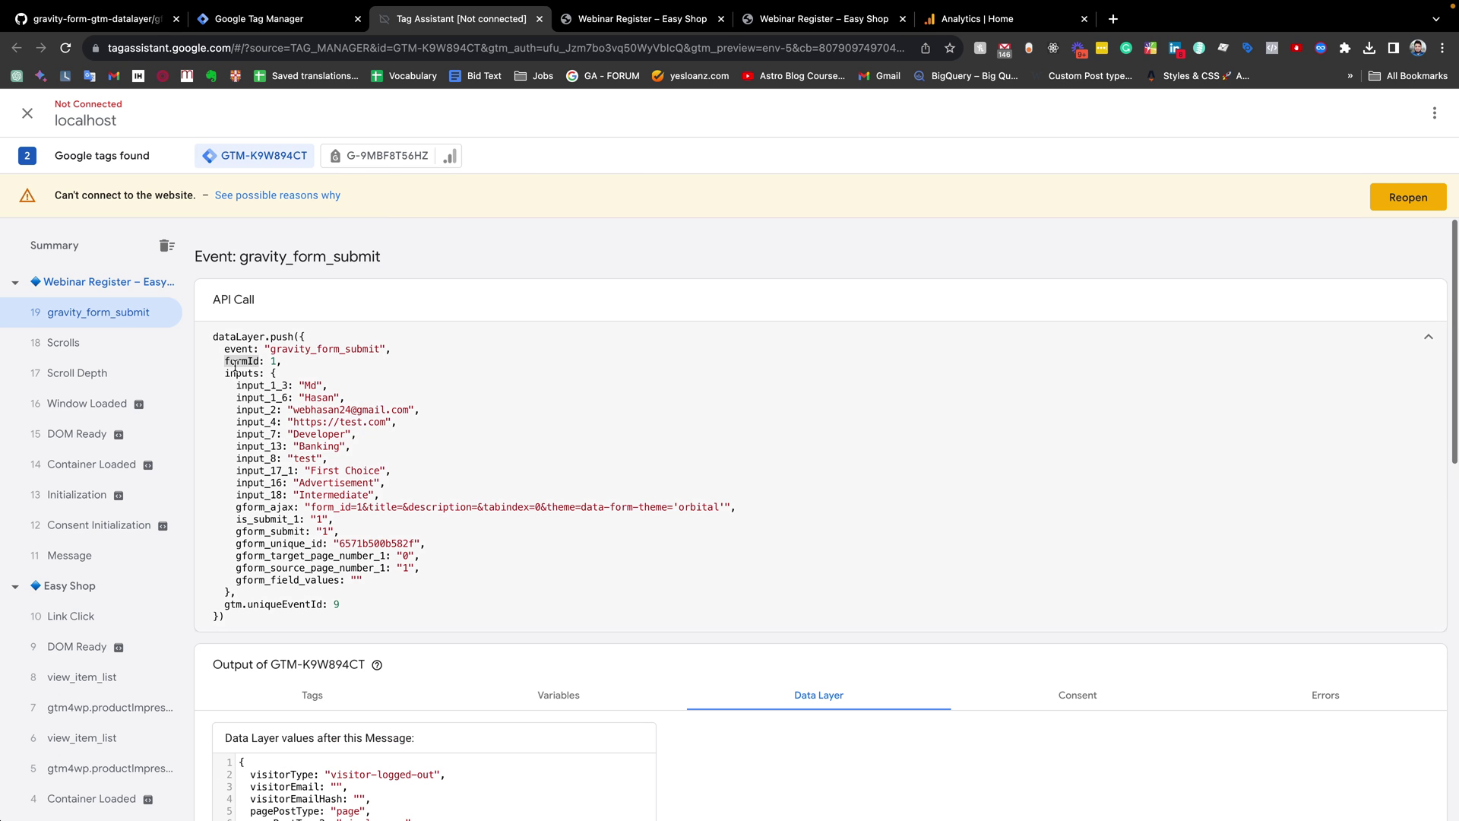
{"action": "scroll", "coordinate": [260, 511], "scroll_direction": "down", "scroll_amount": 1}
{"action": "scroll", "coordinate": [260, 512], "scroll_direction": "down", "scroll_amount": 2}
{"action": "scroll", "coordinate": [260, 514], "scroll_direction": "up", "scroll_amount": 2}
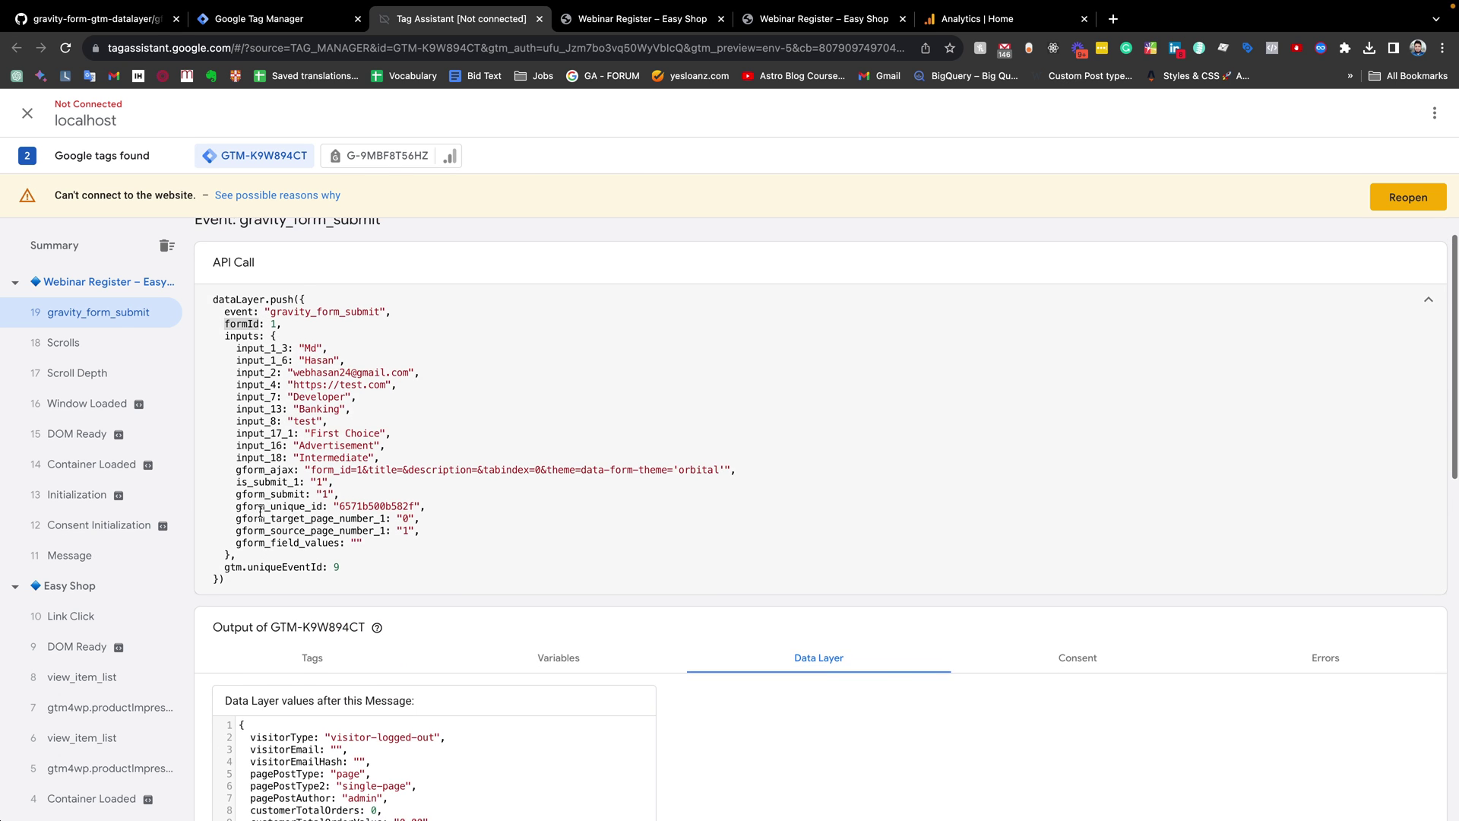
{"action": "left_click_drag", "start_coordinate": [225, 312], "coordinate": [323, 505]}
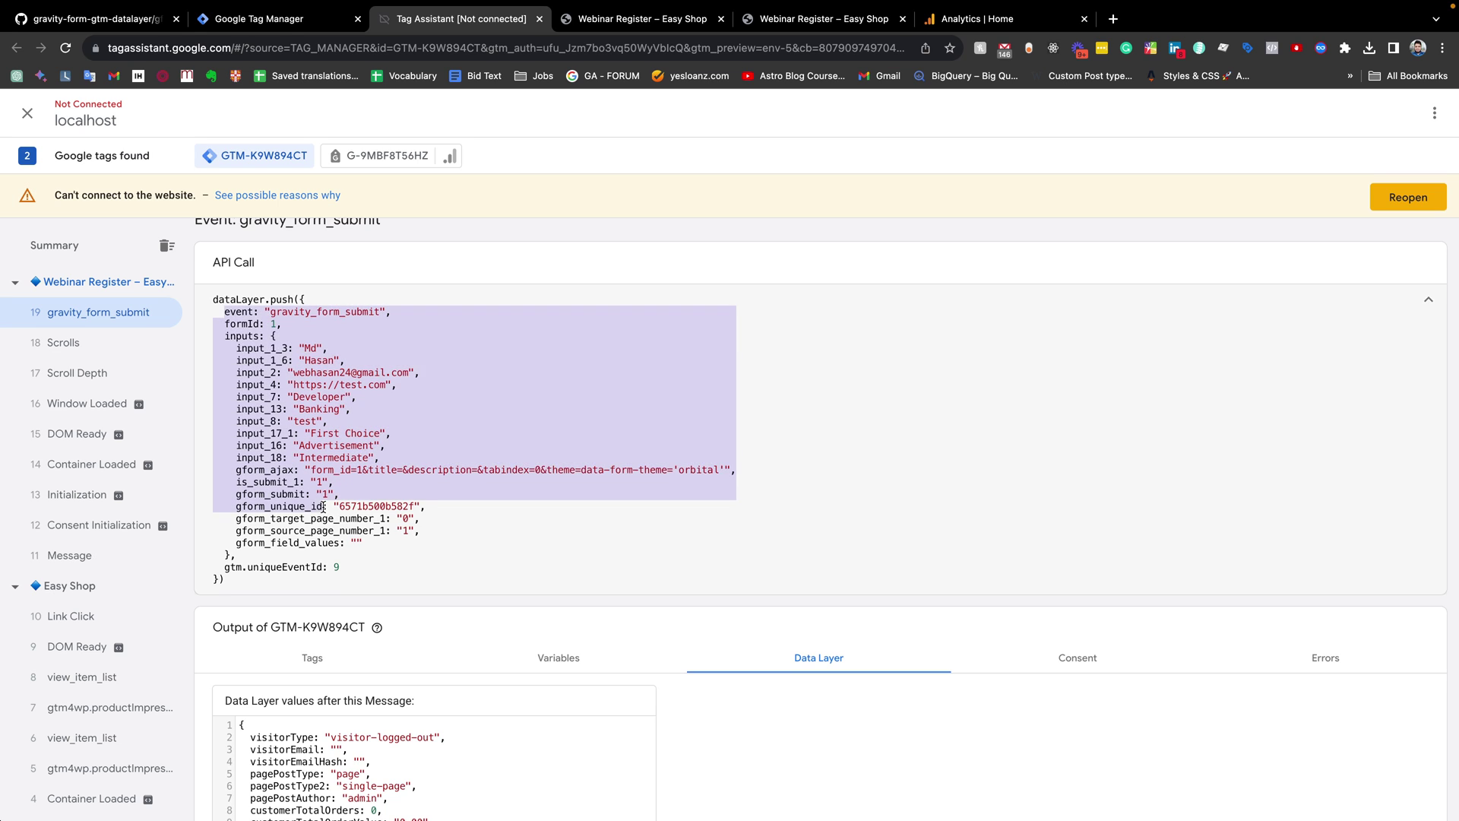
{"action": "scroll", "coordinate": [323, 502], "scroll_direction": "down", "scroll_amount": 2}
{"action": "scroll", "coordinate": [323, 502], "scroll_direction": "down", "scroll_amount": 4}
{"action": "left_click_drag", "start_coordinate": [263, 382], "coordinate": [372, 663]}
{"action": "left_click", "coordinate": [333, 455]}
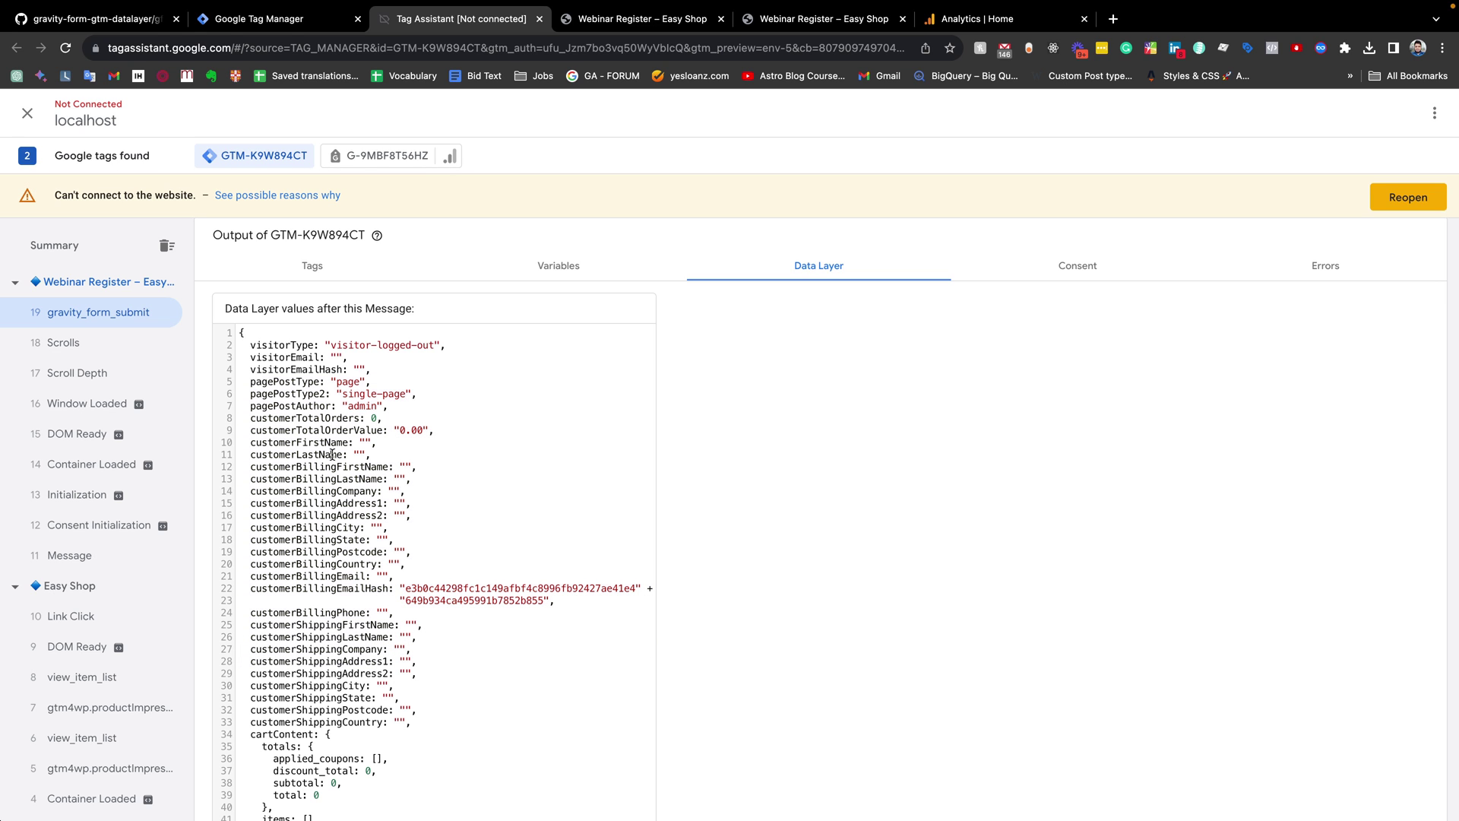
{"action": "scroll", "coordinate": [332, 454], "scroll_direction": "up", "scroll_amount": 6}
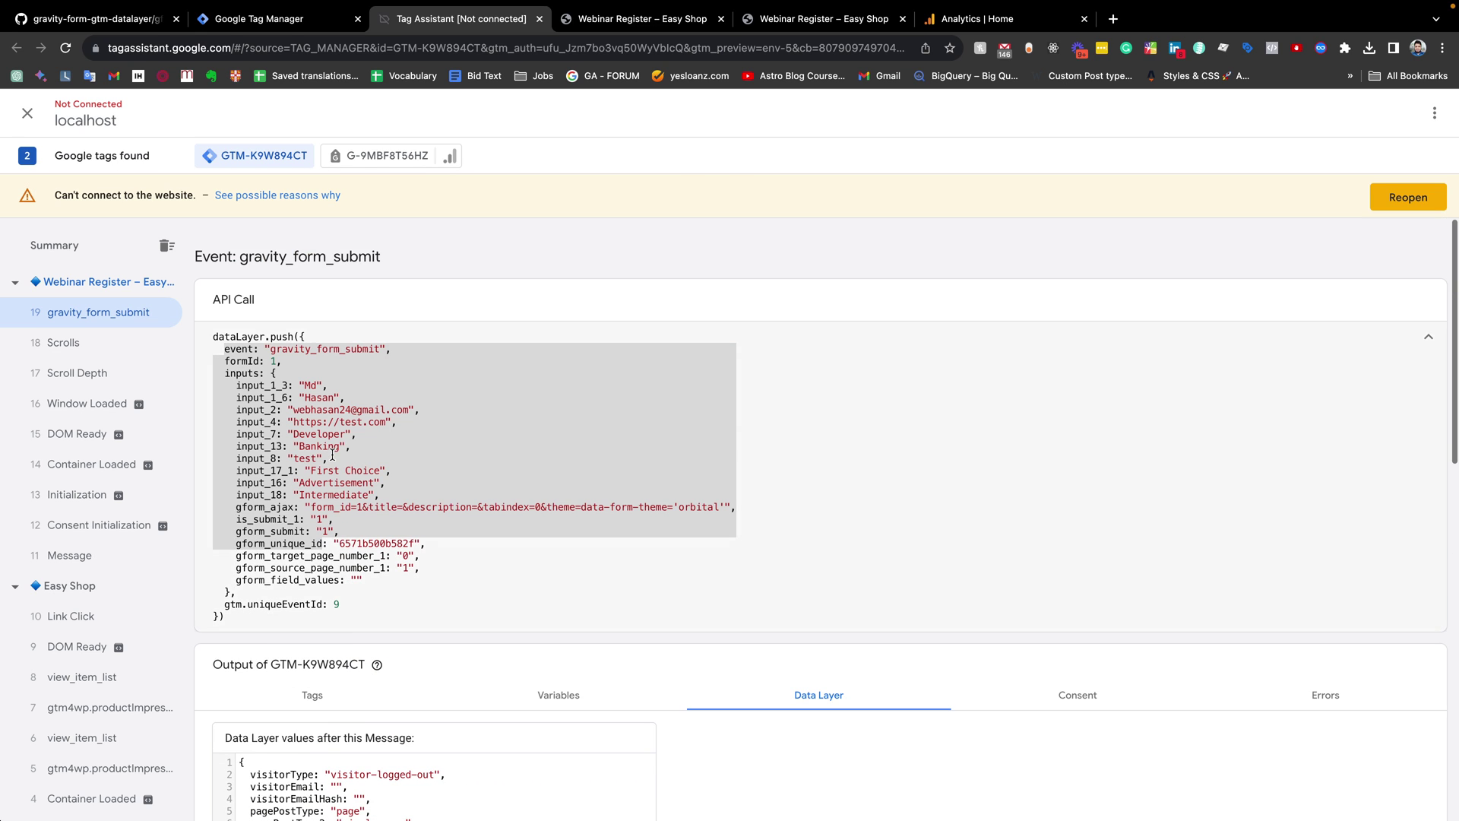
{"action": "left_click", "coordinate": [313, 349]}
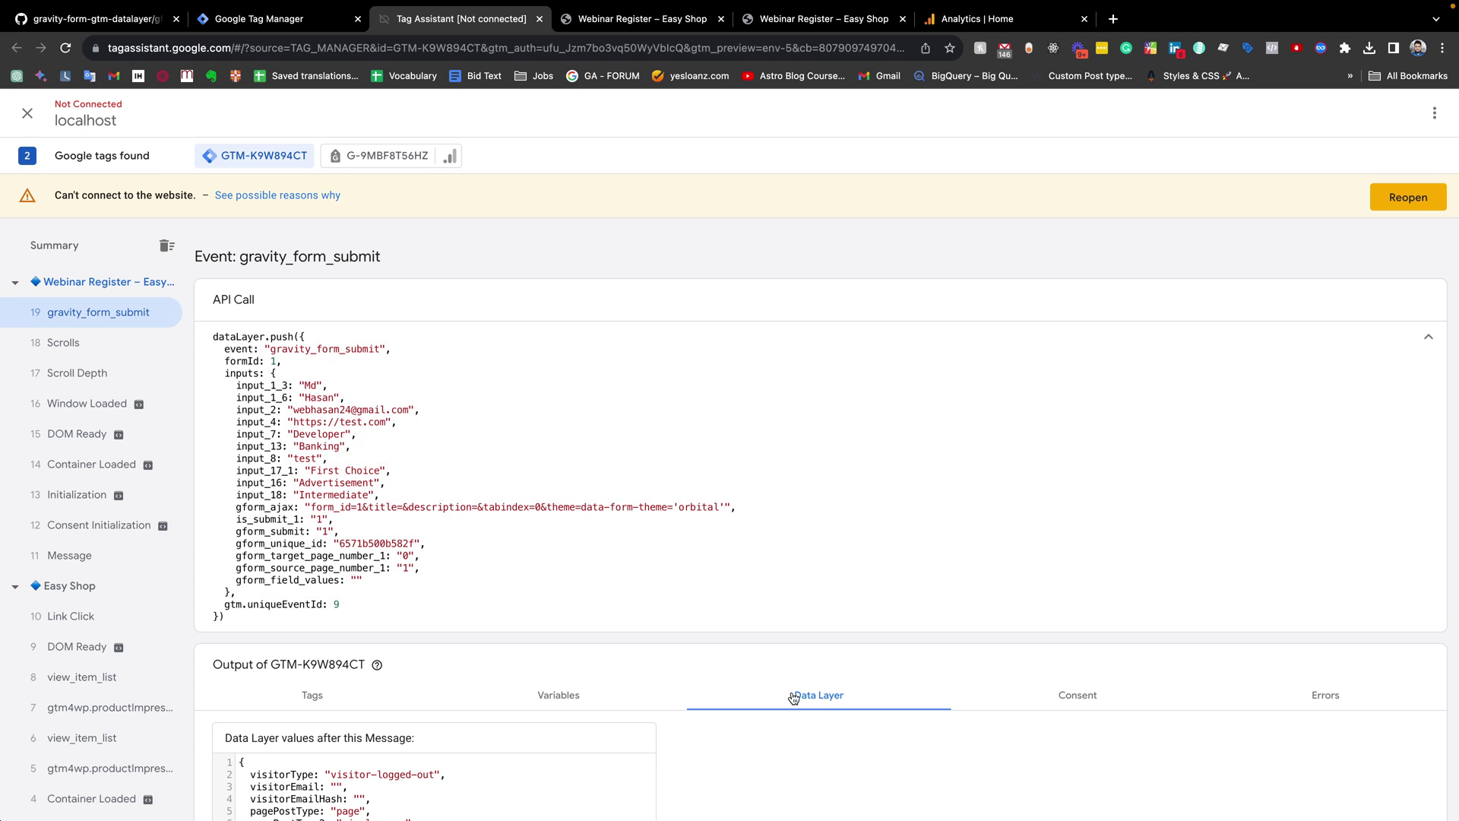
Step: Copy the formId key from the API call, set it as the Data Layer Variable Name of "dlv - gFormId", and save the variable
{"action": "double_click", "coordinate": [242, 360]}
{"action": "key", "text": "super+c"}
{"action": "left_click", "coordinate": [288, 23]}
{"action": "left_click", "coordinate": [586, 324]}
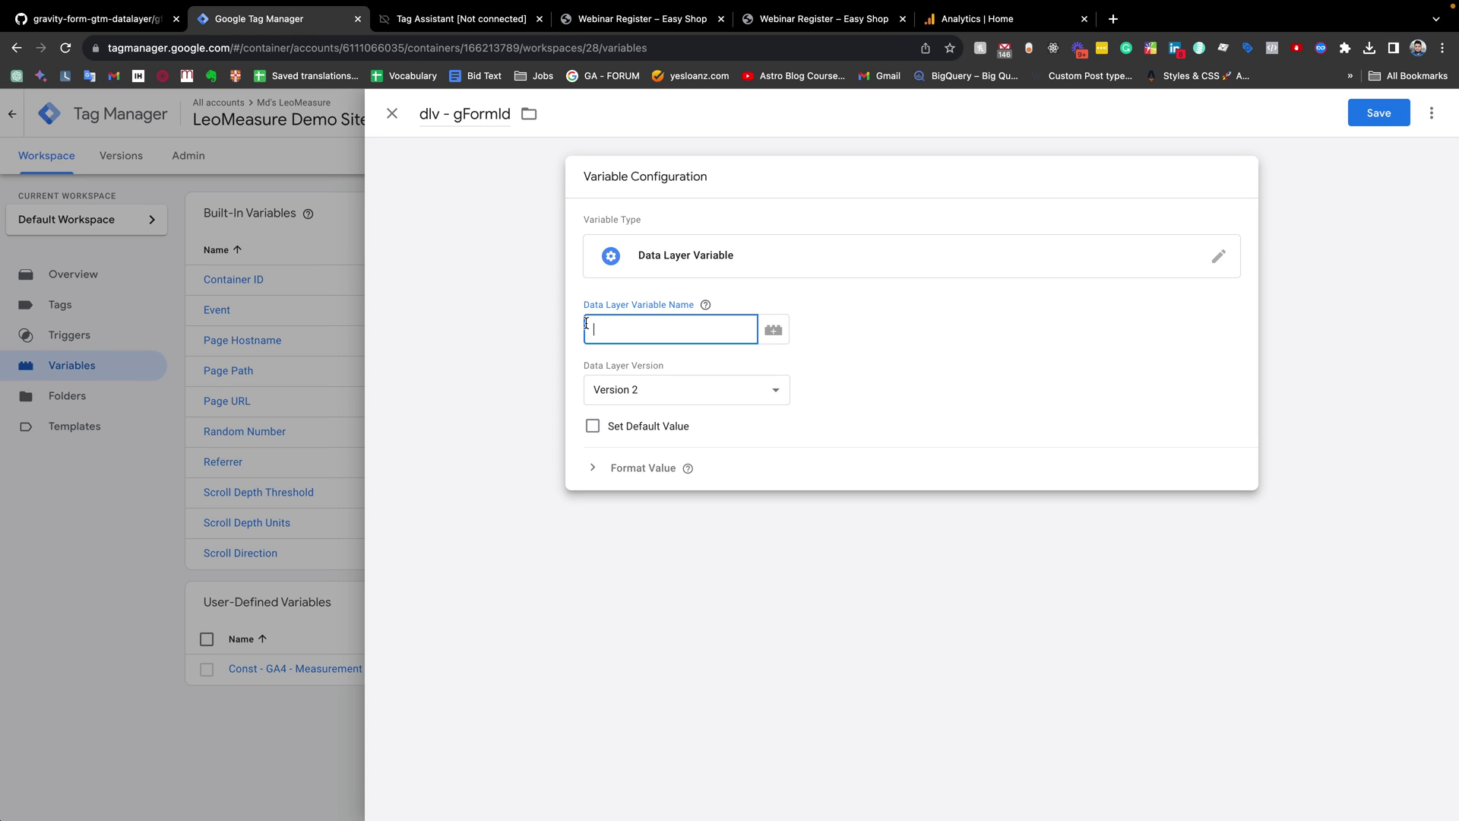
{"action": "key", "text": "super+v"}
{"action": "left_click", "coordinate": [1379, 113]}
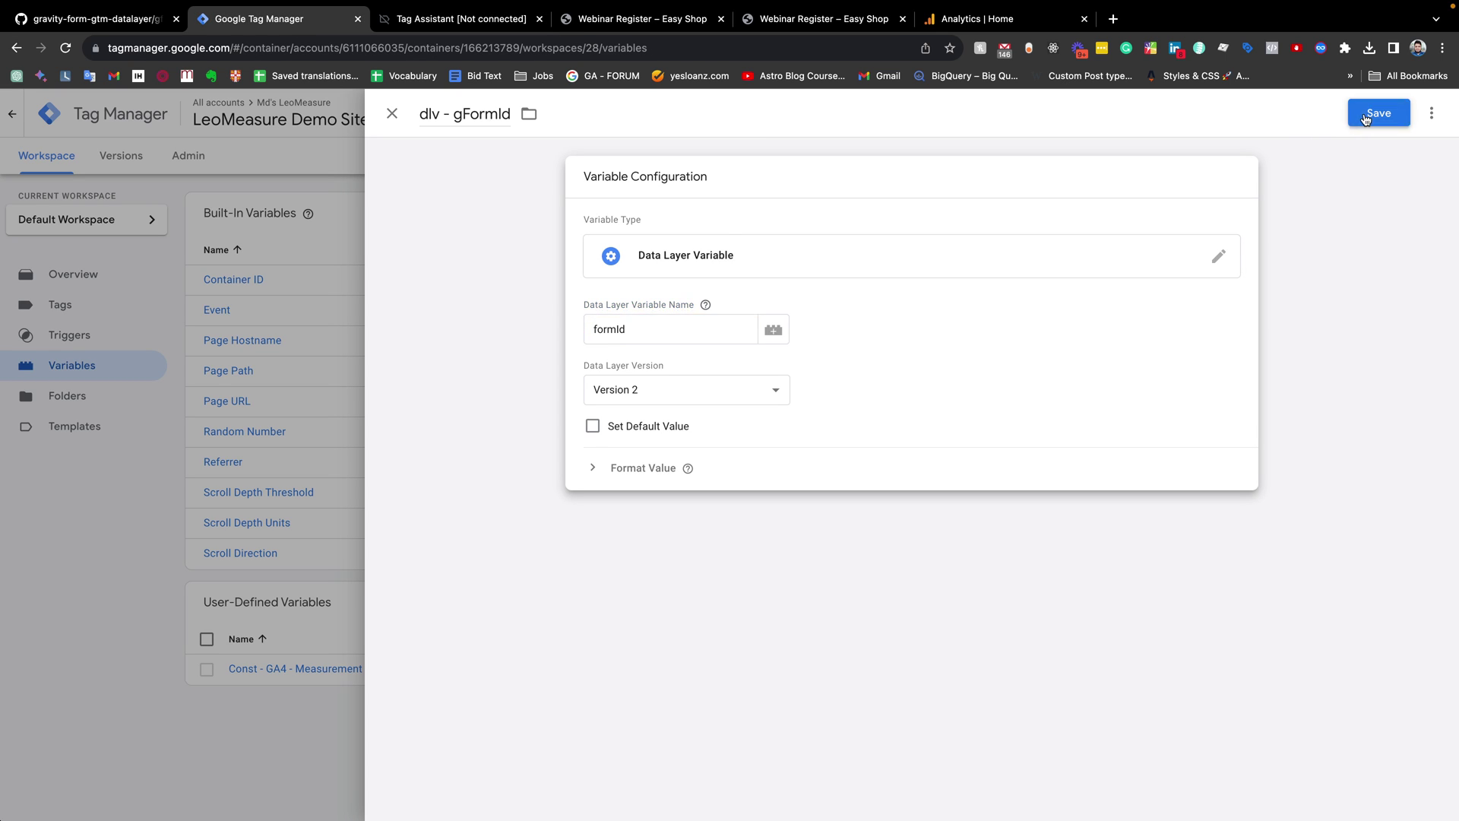
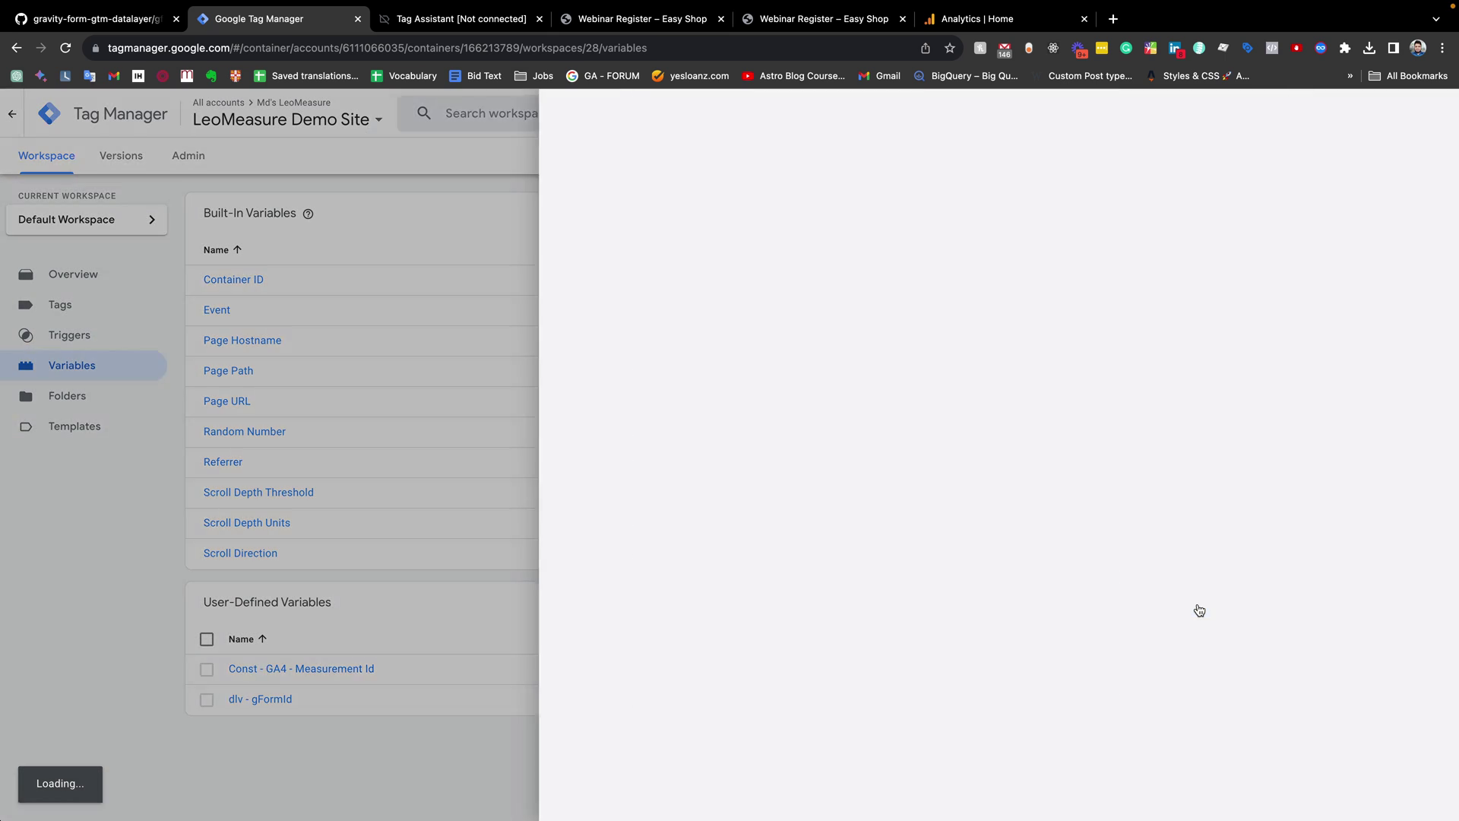
Step: Start another user-defined variable named "dlv - industry" with the Data Layer Variable type
{"action": "double_click", "coordinate": [479, 118]}
{"action": "key", "text": "super+a"}
{"action": "type", "text": "d"}
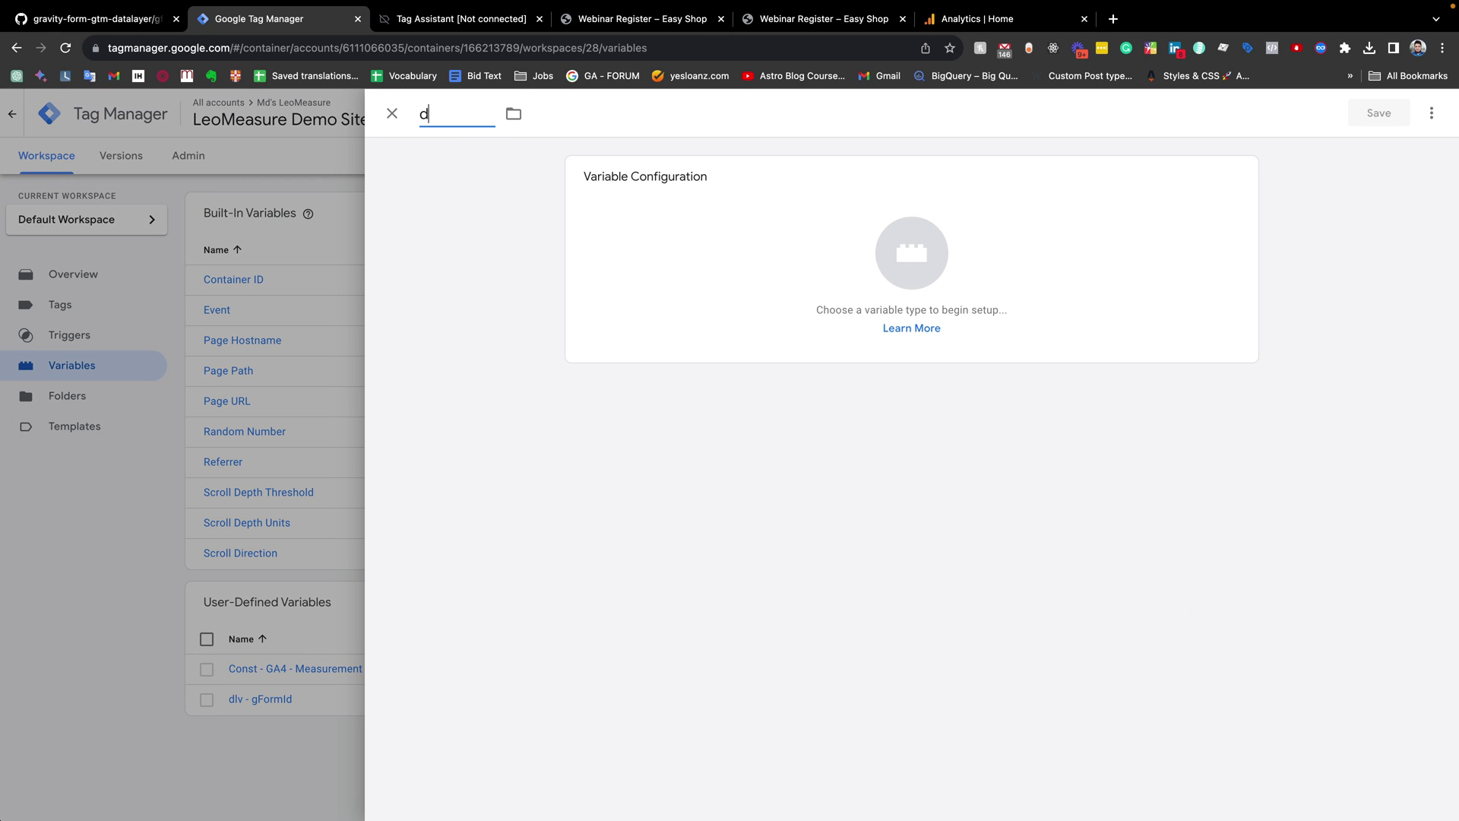
{"action": "type", "text": "lv - industry"}
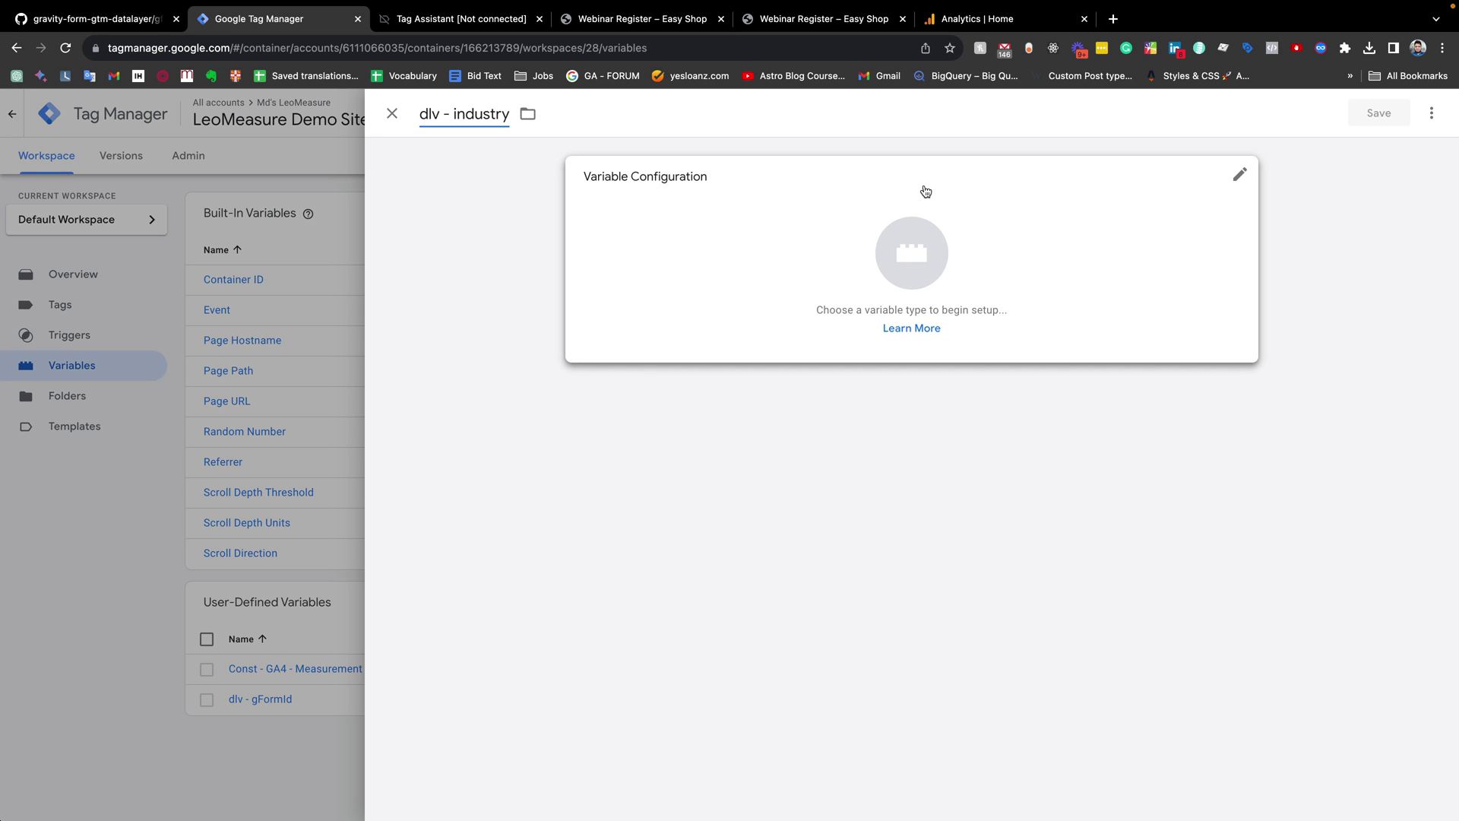
{"action": "left_click", "coordinate": [938, 262]}
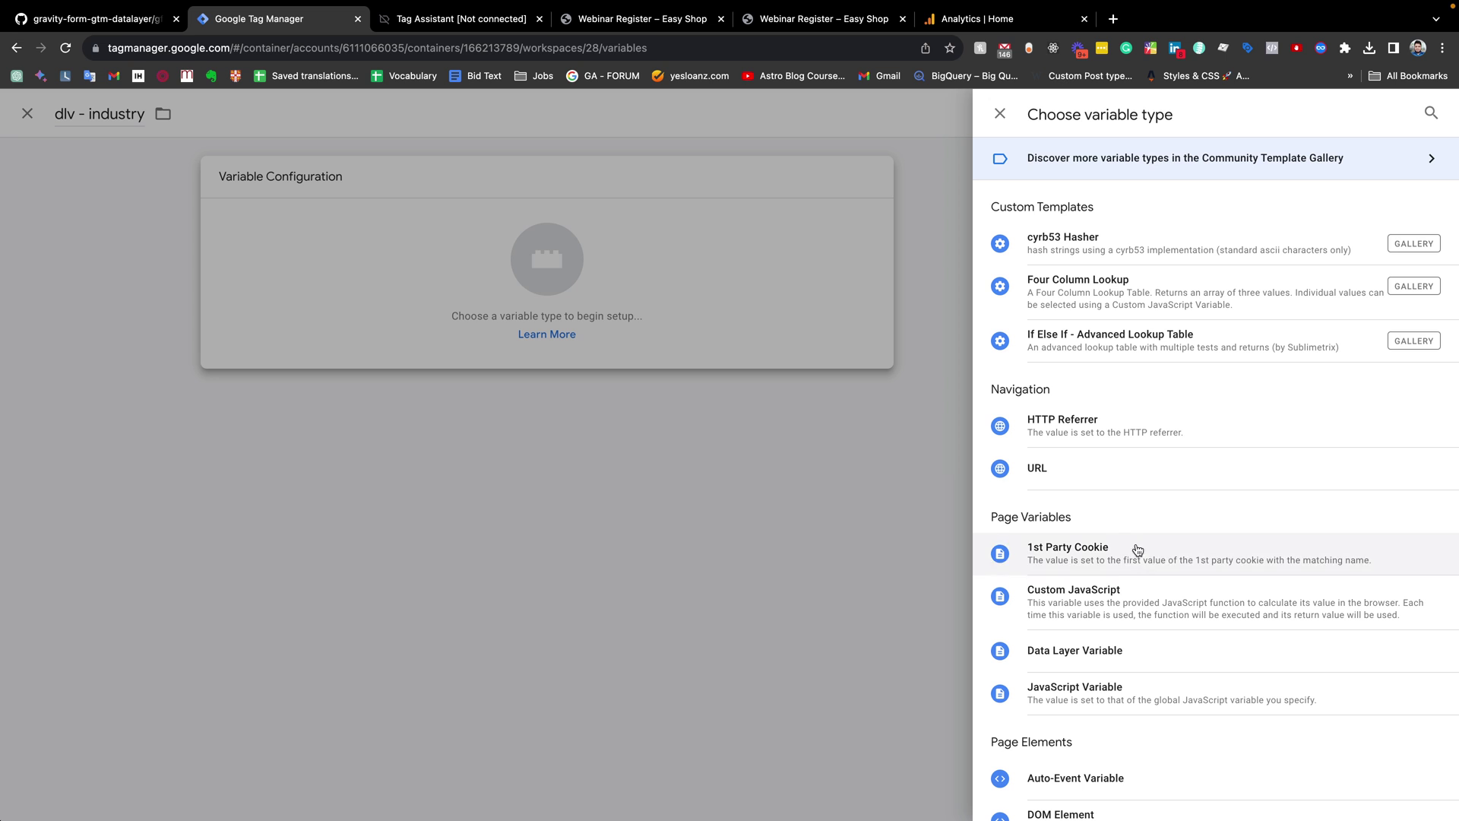
{"action": "scroll", "coordinate": [1106, 646], "scroll_direction": "down", "scroll_amount": 1}
{"action": "left_click", "coordinate": [1109, 639]}
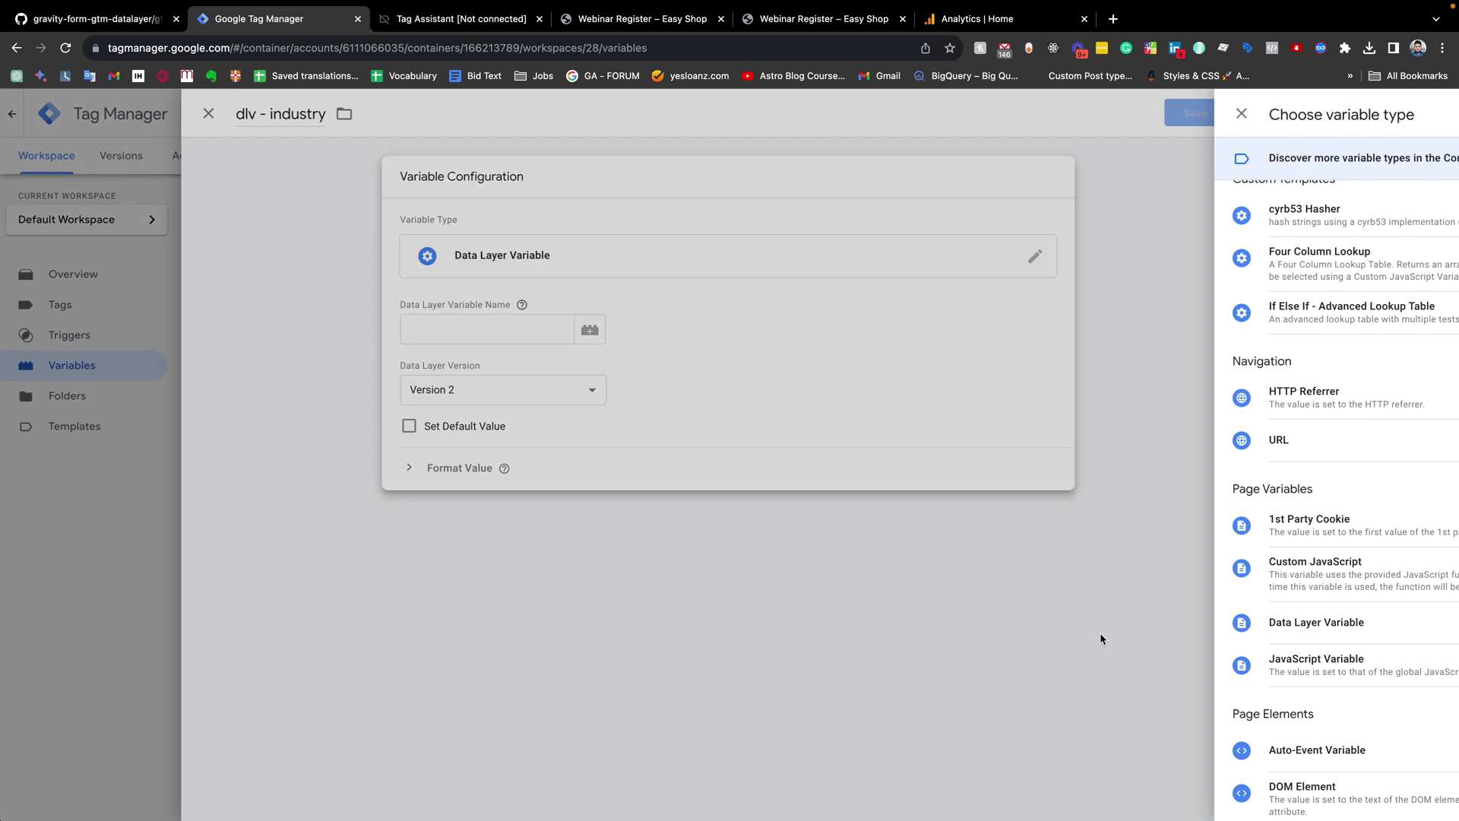
Step: Look through the inputs in Tag Assistant's gravity_form_submit push for the key that holds the submitted industry
{"action": "left_click", "coordinate": [482, 21]}
{"action": "left_click", "coordinate": [289, 14]}
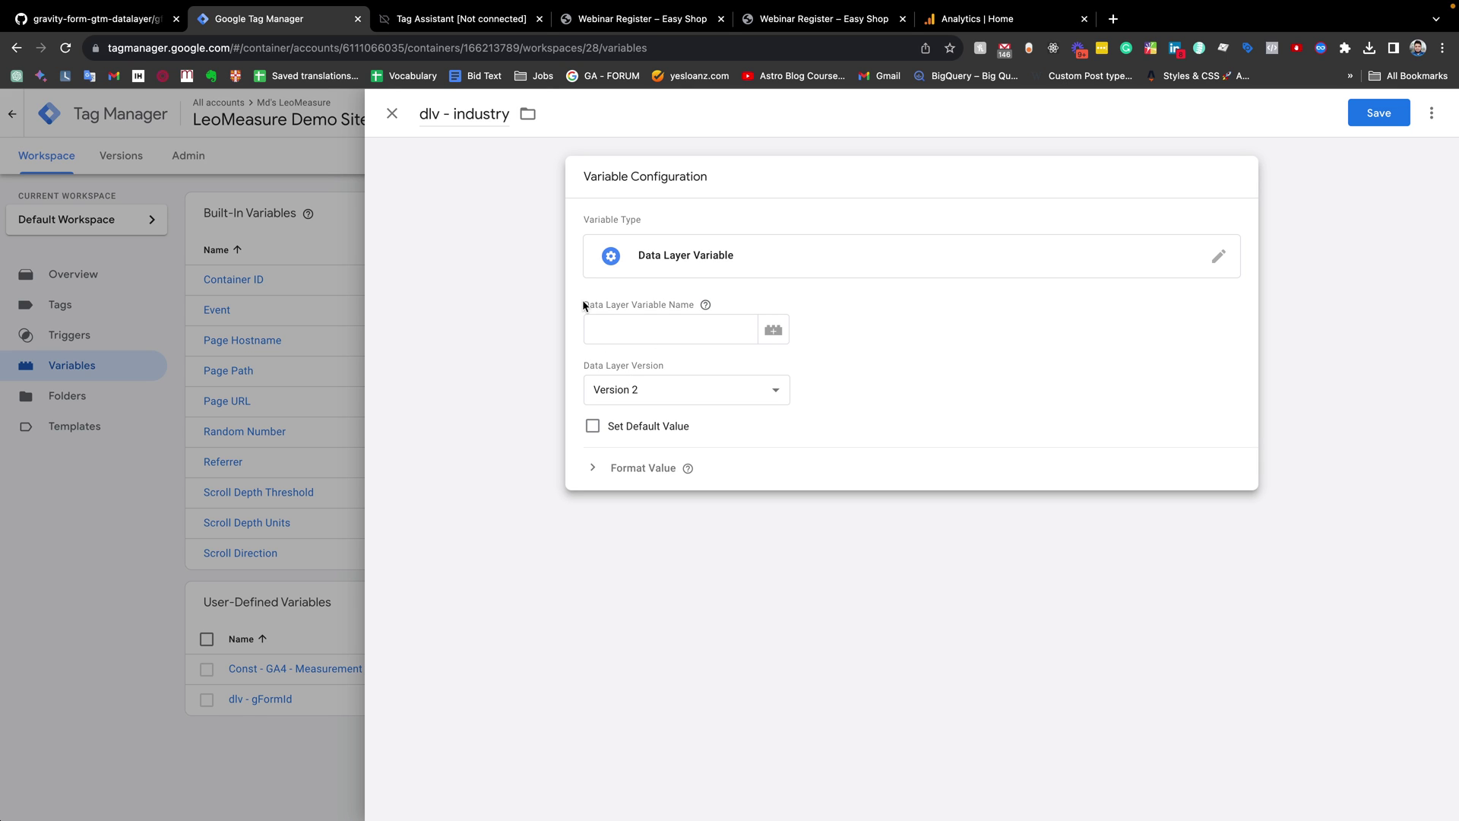
{"action": "left_click", "coordinate": [464, 18]}
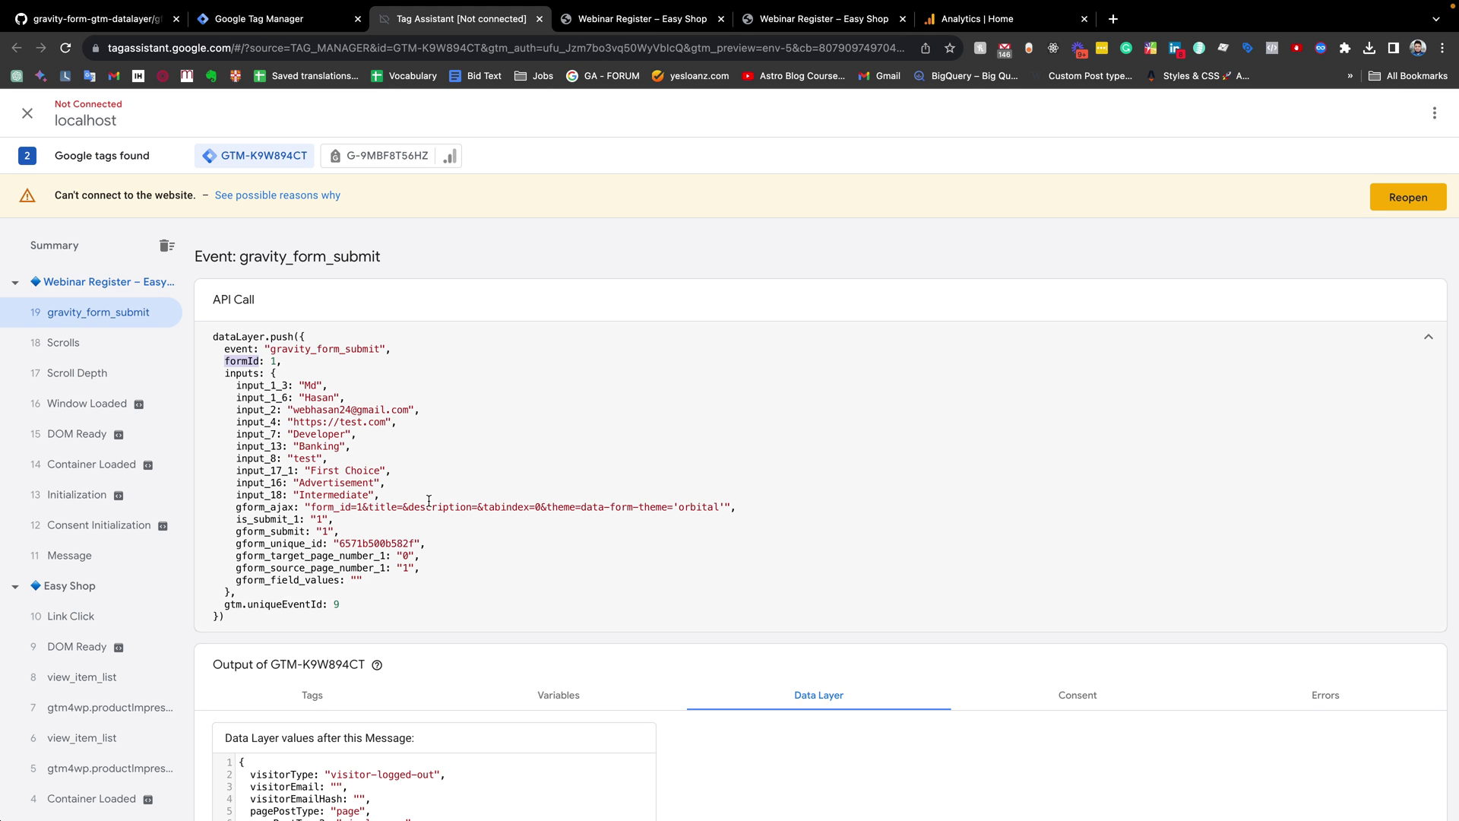
{"action": "scroll", "coordinate": [429, 502], "scroll_direction": "down", "scroll_amount": 1}
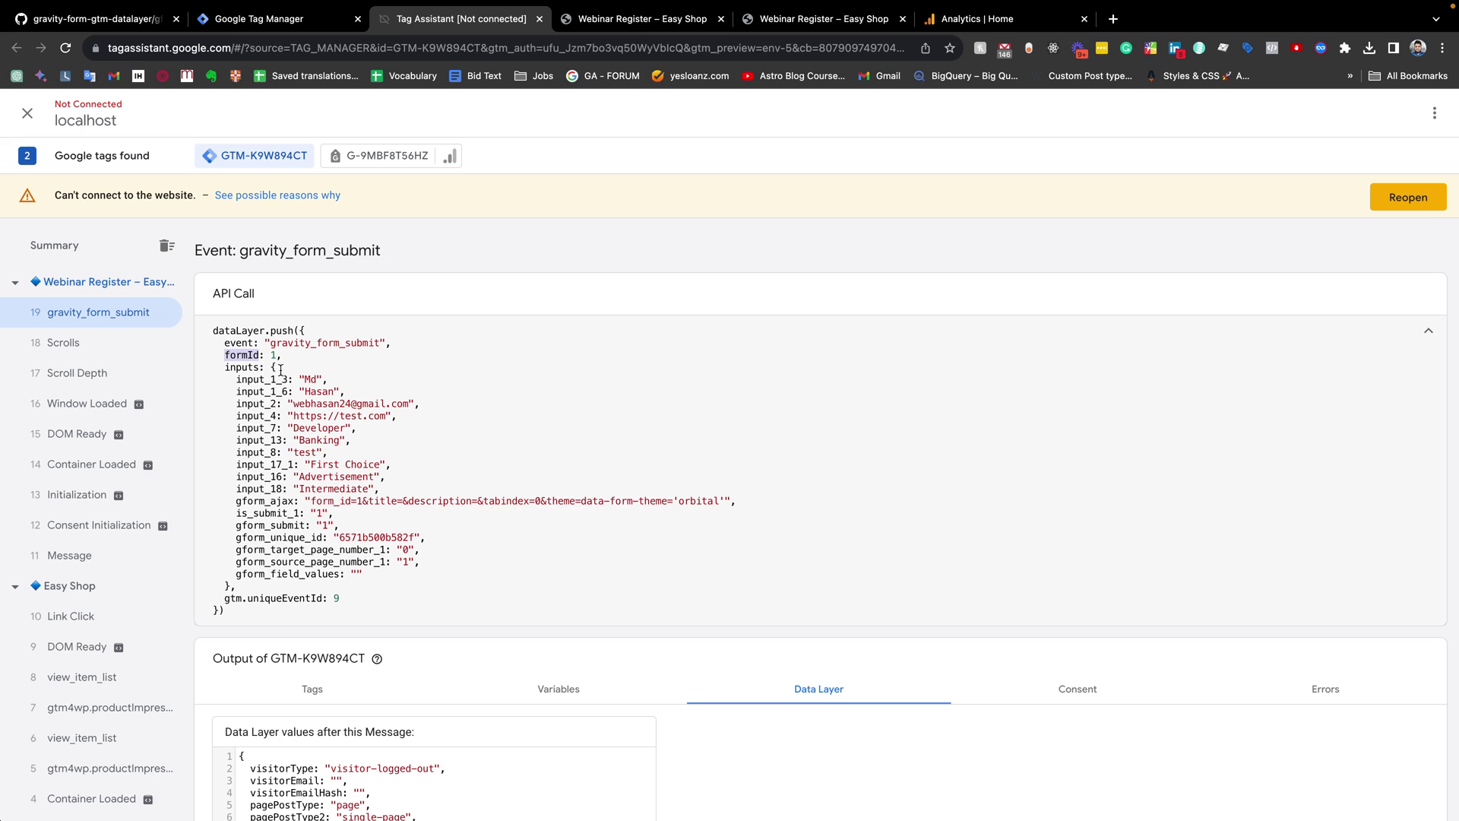
{"action": "left_click_drag", "start_coordinate": [299, 328], "coordinate": [216, 612]}
{"action": "left_click", "coordinate": [286, 466]}
{"action": "left_click_drag", "start_coordinate": [351, 440], "coordinate": [240, 439]}
{"action": "double_click", "coordinate": [240, 439]}
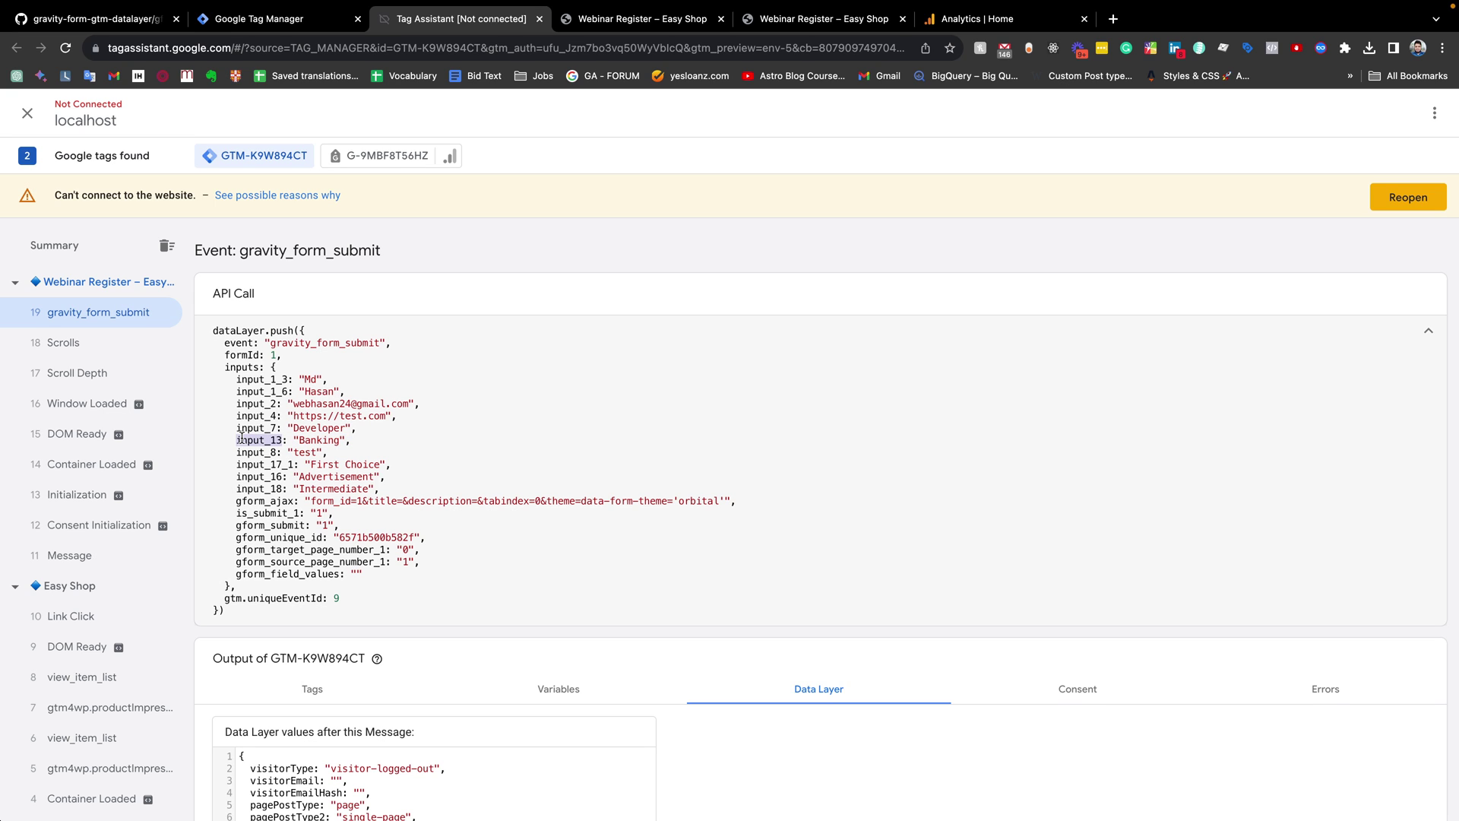
Step: Check the input_13 entry of the push against the Industry Type options on the webinar registration form
{"action": "left_click", "coordinate": [623, 19]}
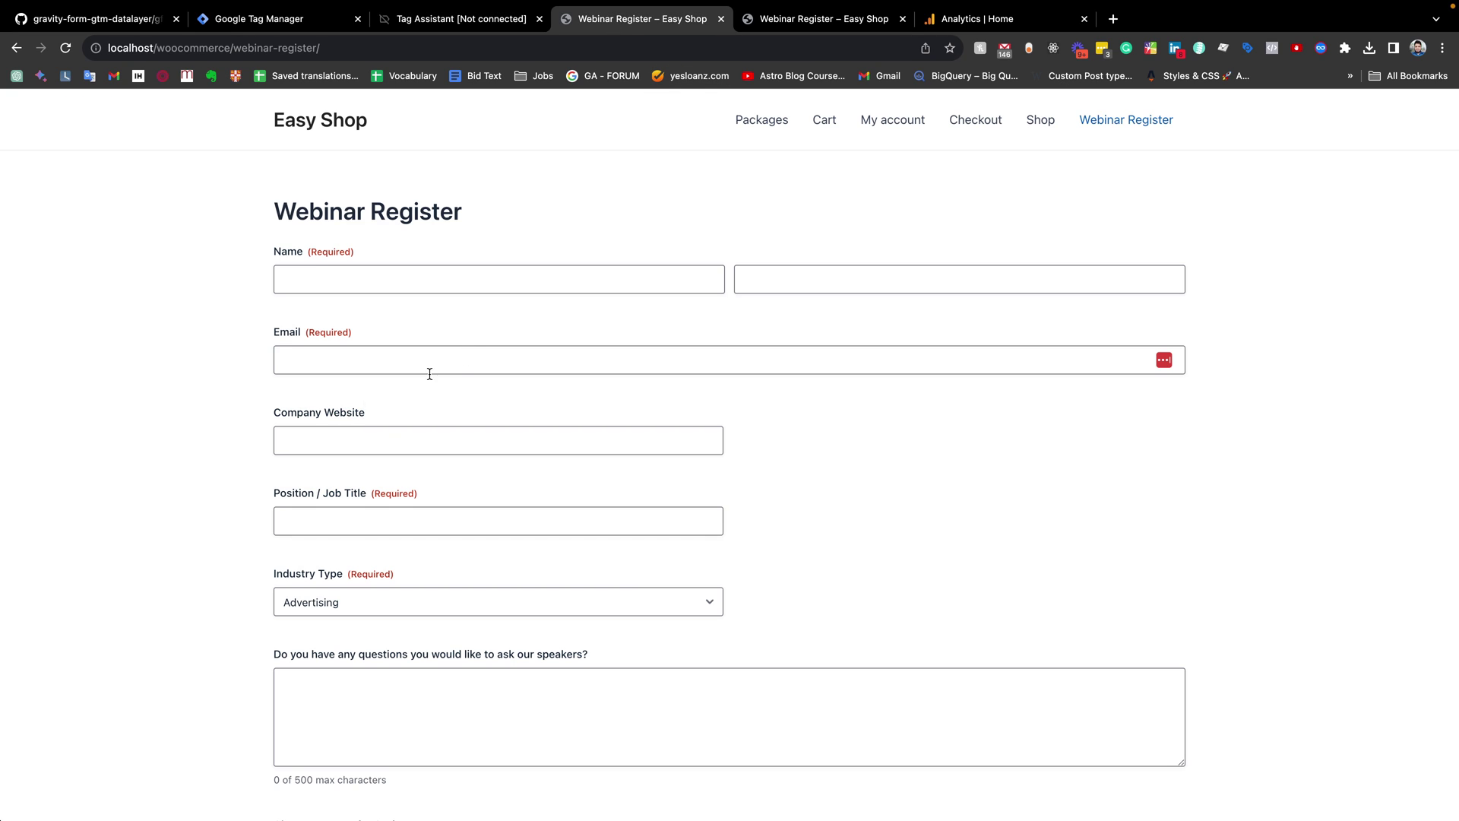
{"action": "scroll", "coordinate": [378, 494], "scroll_direction": "down", "scroll_amount": 1}
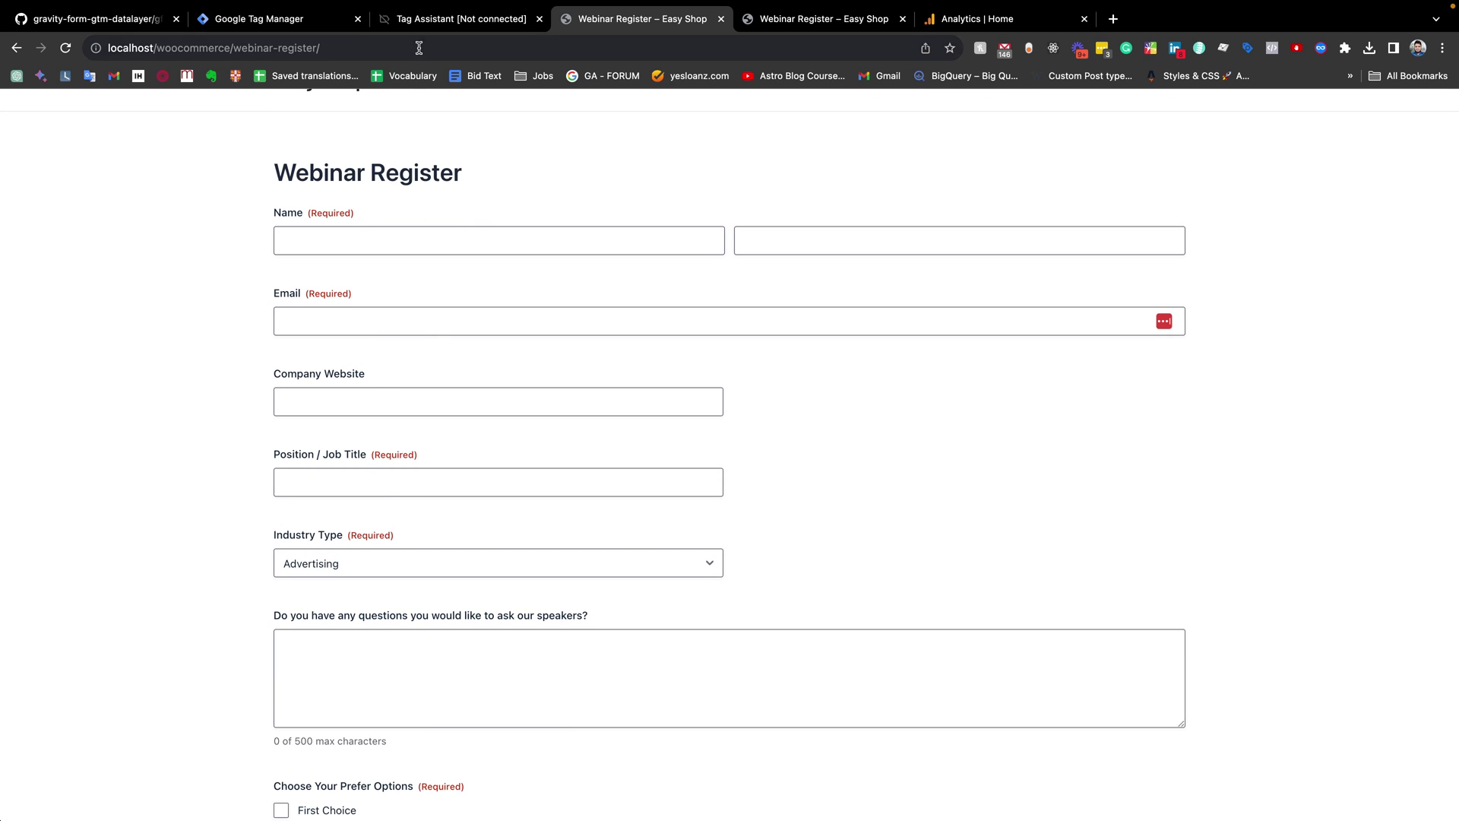
{"action": "left_click", "coordinate": [460, 18]}
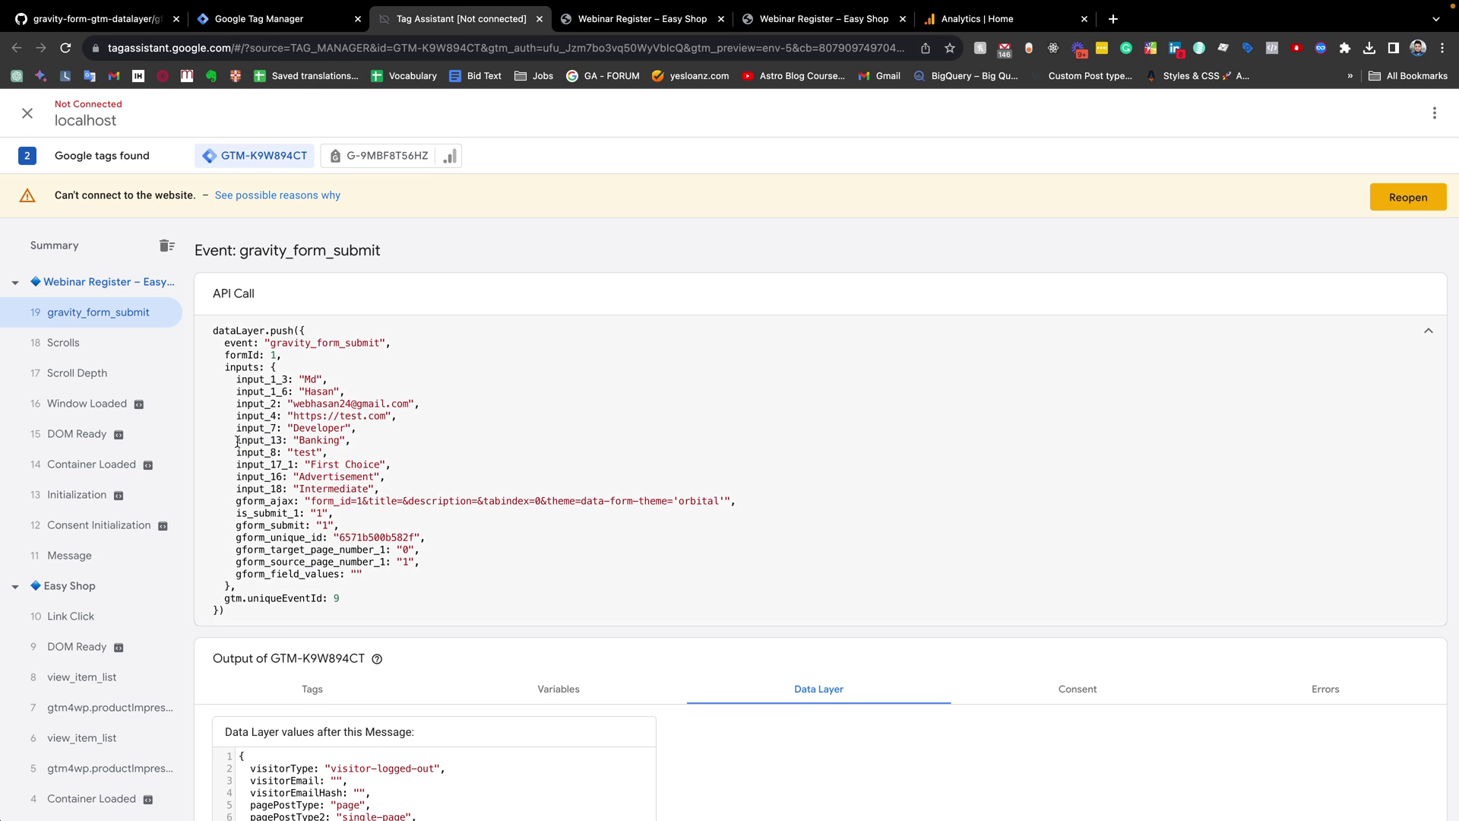
{"action": "left_click_drag", "start_coordinate": [236, 441], "coordinate": [364, 441]}
{"action": "double_click", "coordinate": [263, 442]}
{"action": "left_click", "coordinate": [642, 19]}
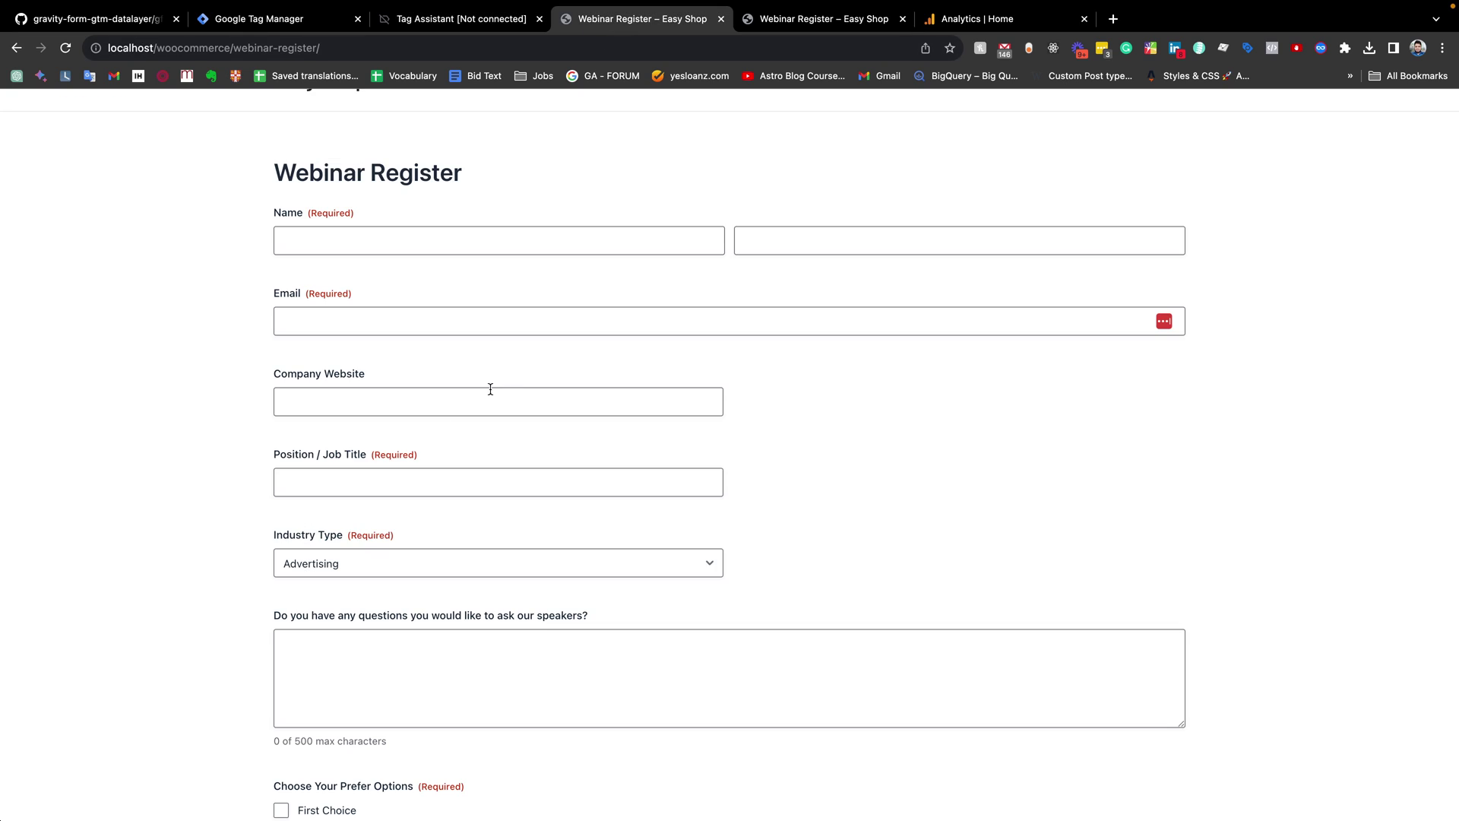
{"action": "left_click", "coordinate": [354, 564]}
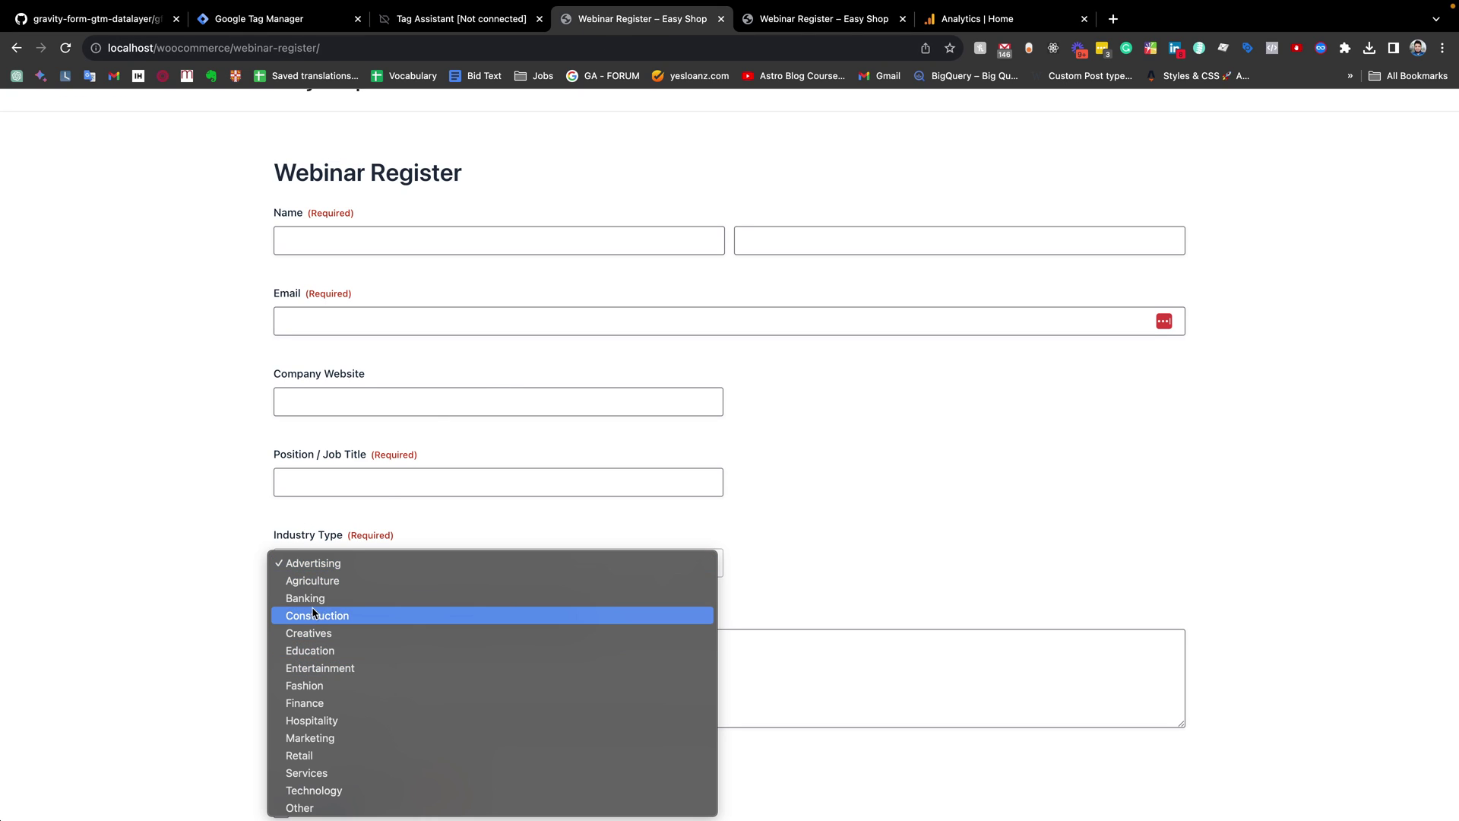
{"action": "left_click", "coordinate": [471, 22]}
{"action": "left_click", "coordinate": [465, 18]}
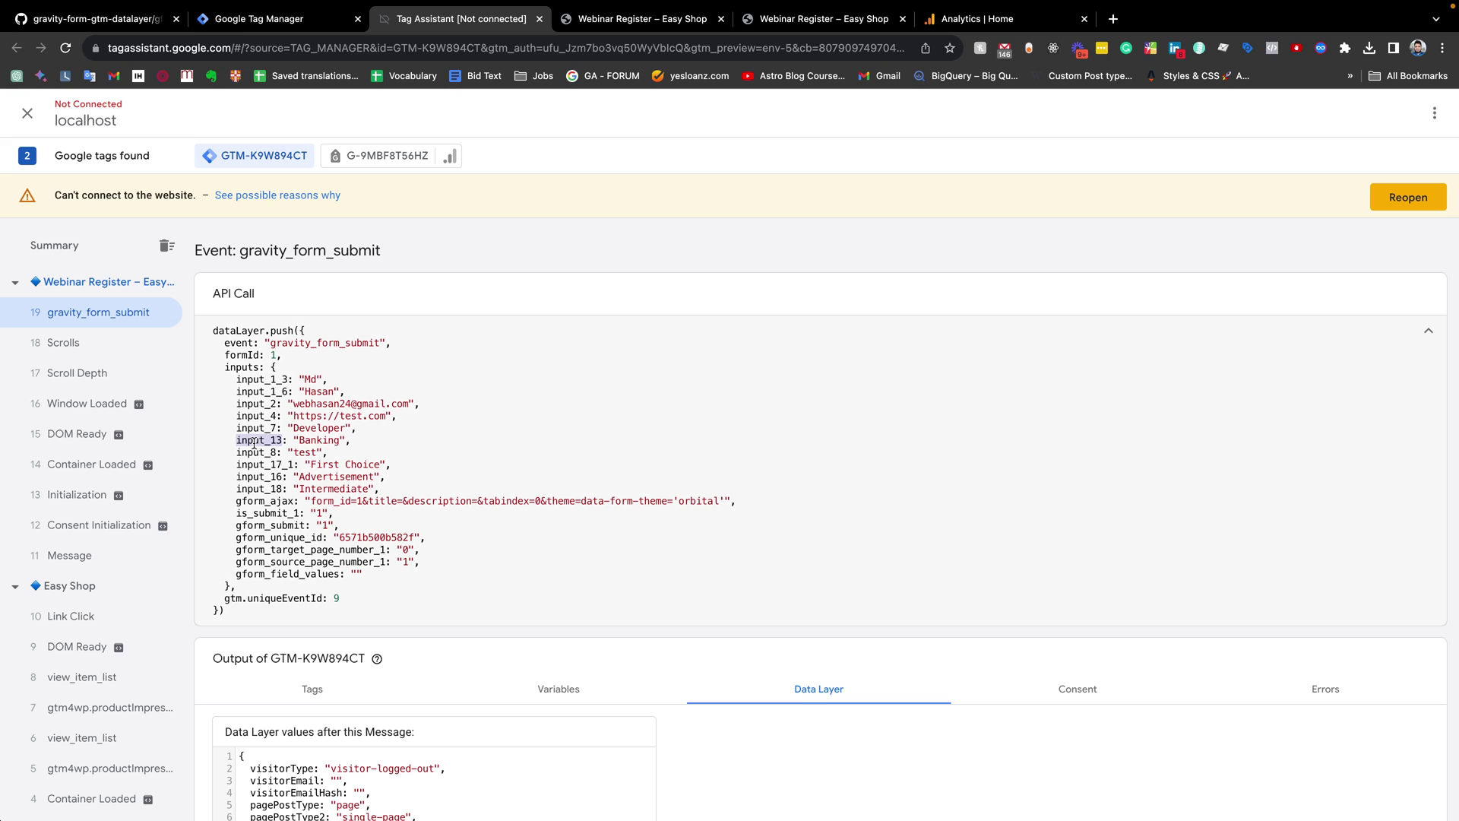
Step: Back in Google Tag Manager, enter input_13 as the Data Layer Variable Name of "dlv - industry"
{"action": "left_click", "coordinate": [274, 19]}
{"action": "left_click", "coordinate": [636, 333]}
{"action": "type", "text": "input_13"}
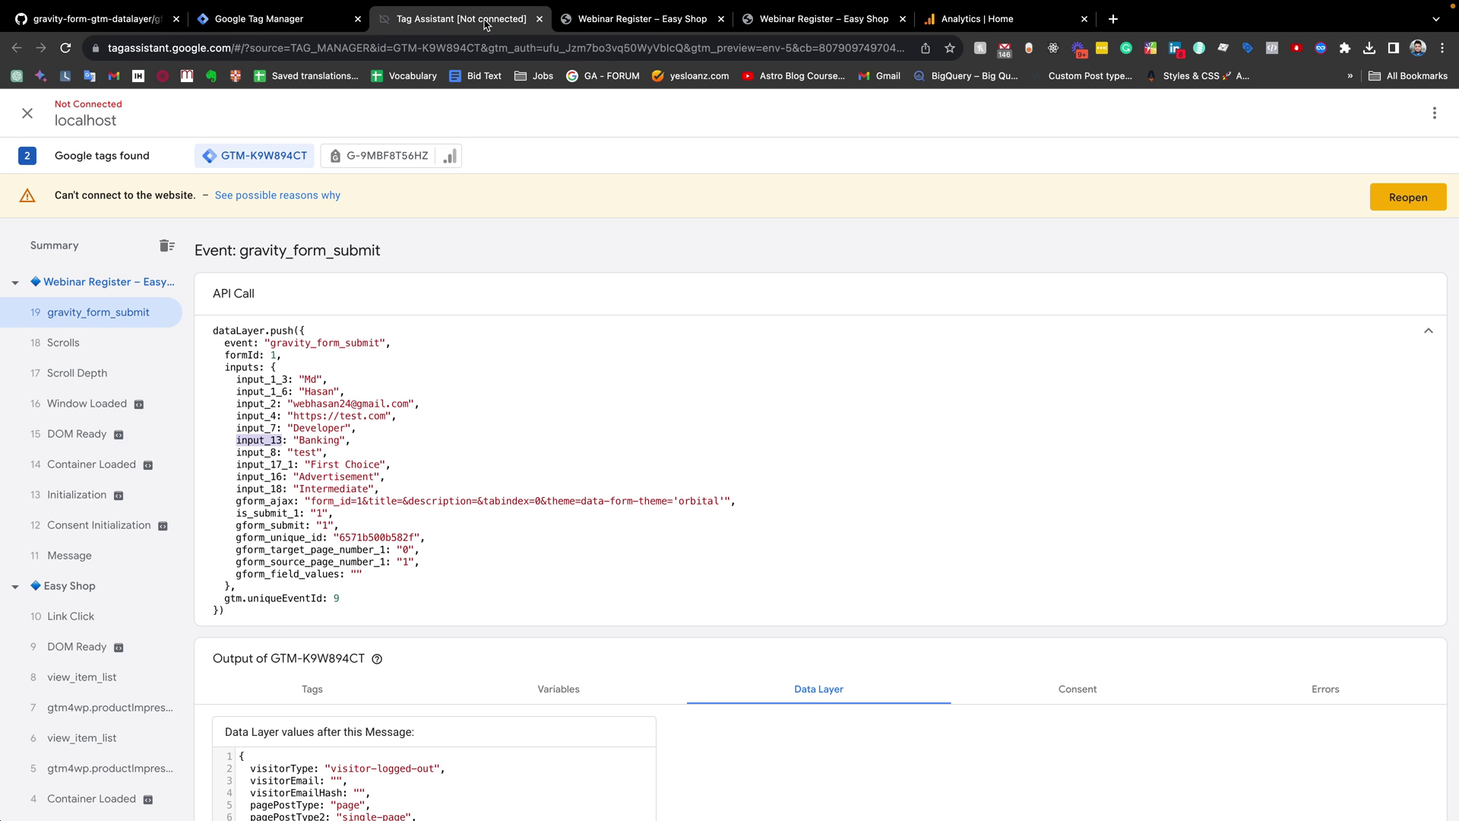
Step: In Tag Assistant's gravity_form_submit push, check which object encloses the form entries and copy its key name, inputs
{"action": "left_click", "coordinate": [486, 19]}
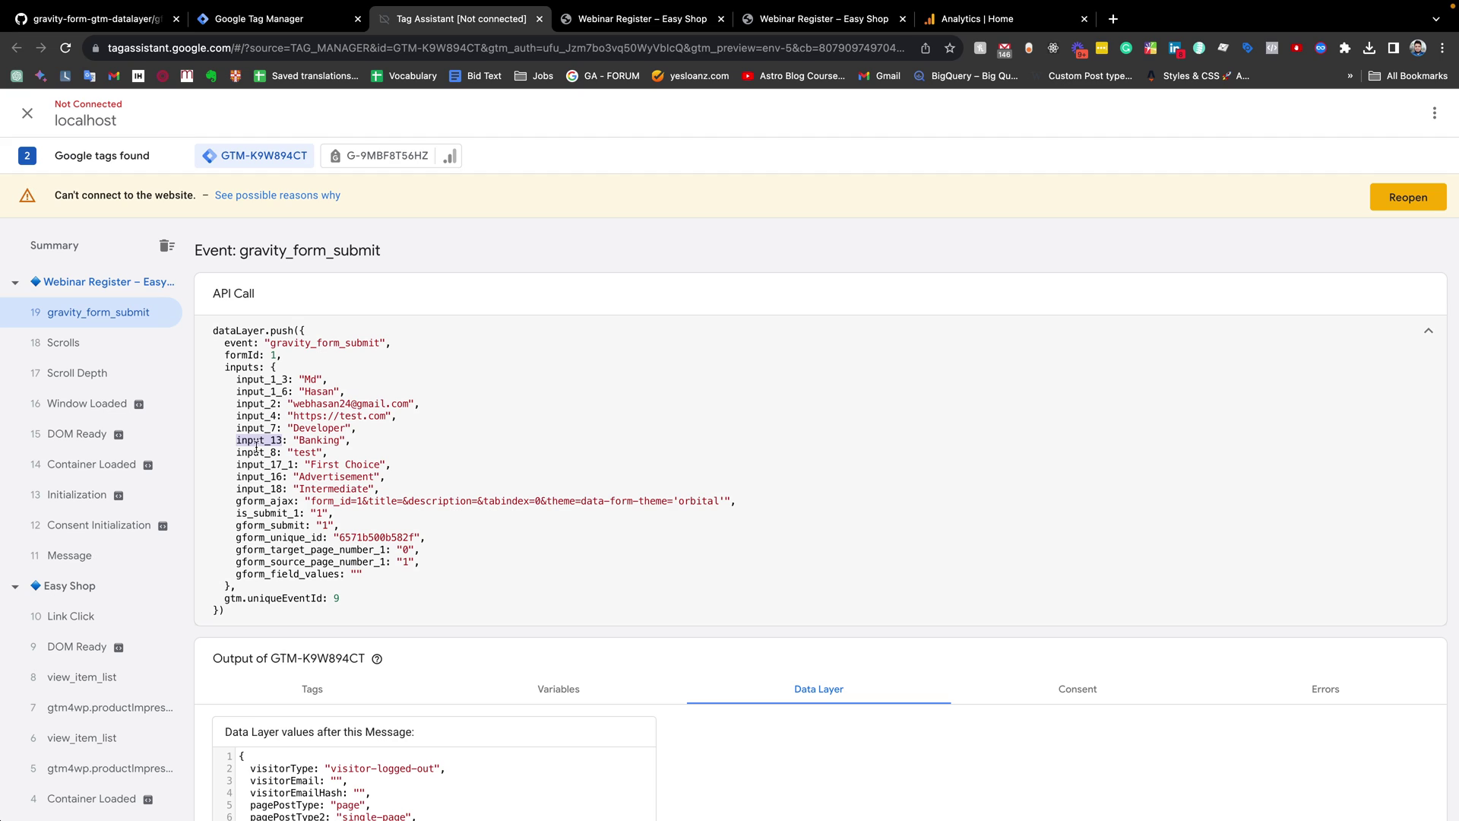
{"action": "key", "text": "Left"}
{"action": "left_click_drag", "start_coordinate": [271, 366], "coordinate": [228, 587]}
{"action": "left_click", "coordinate": [261, 402]}
{"action": "left_click_drag", "start_coordinate": [226, 371], "coordinate": [254, 370]}
{"action": "double_click", "coordinate": [237, 369]}
{"action": "key", "text": "cmd+c"}
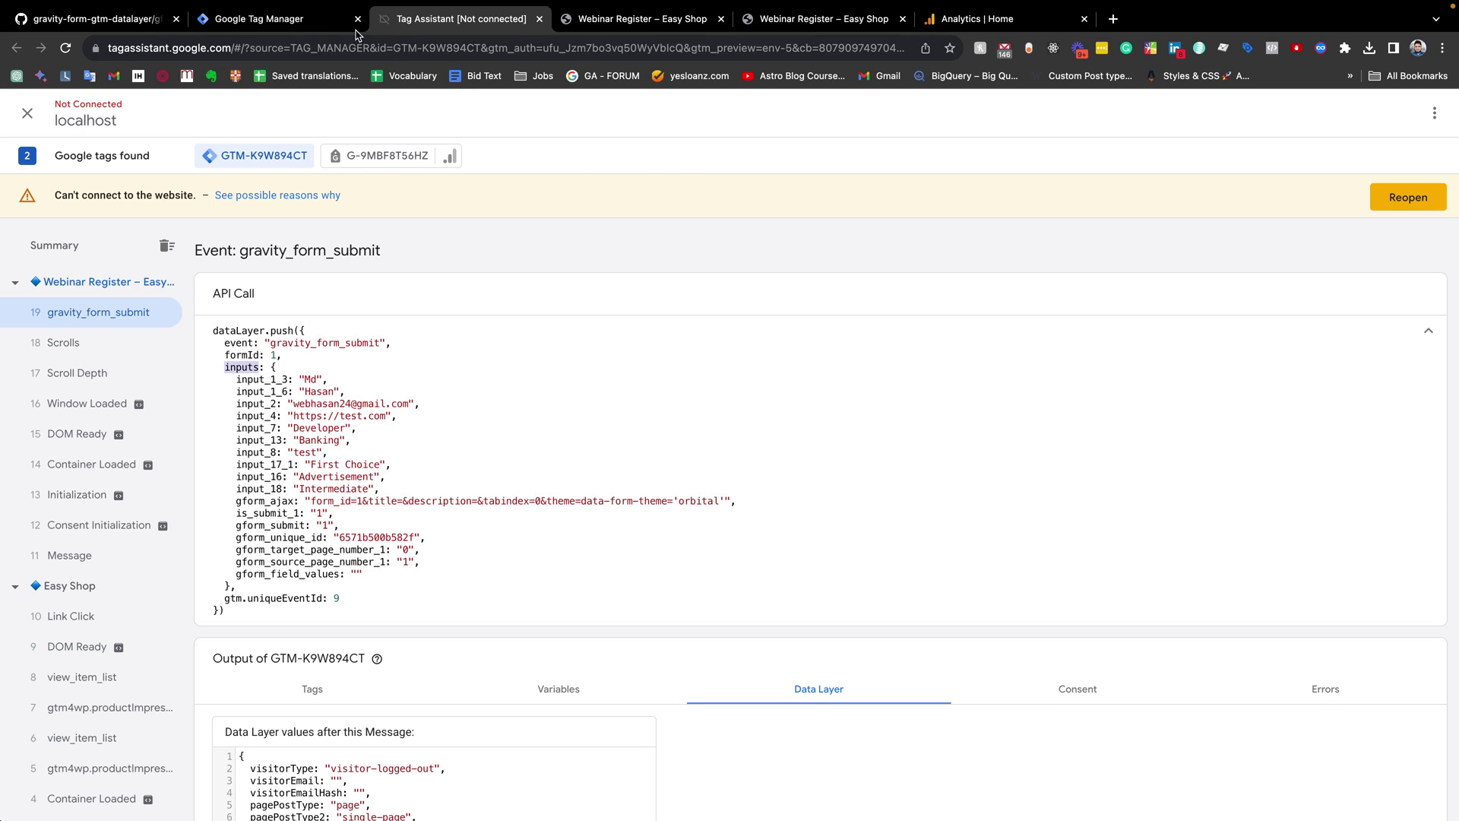
Step: Back in Google Tag Manager, replace the Data Layer Variable Name of "dlv - industry" with the prefix "inputs."
{"action": "left_click", "coordinate": [320, 25]}
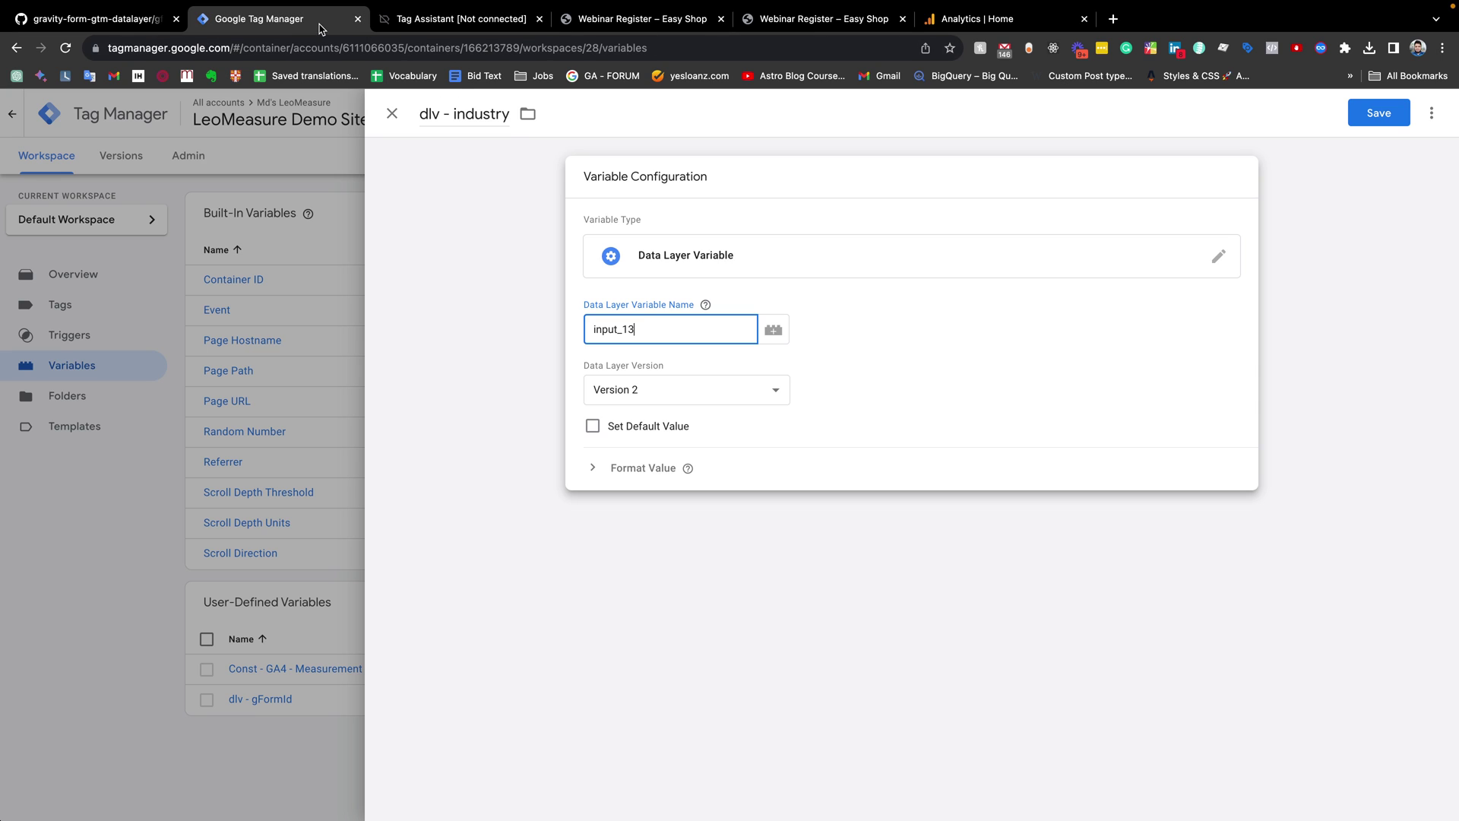
{"action": "double_click", "coordinate": [593, 333]}
{"action": "key", "text": "BackSpace"}
{"action": "key", "text": "cmd+v"}
{"action": "left_click_drag", "start_coordinate": [640, 335], "coordinate": [571, 328]}
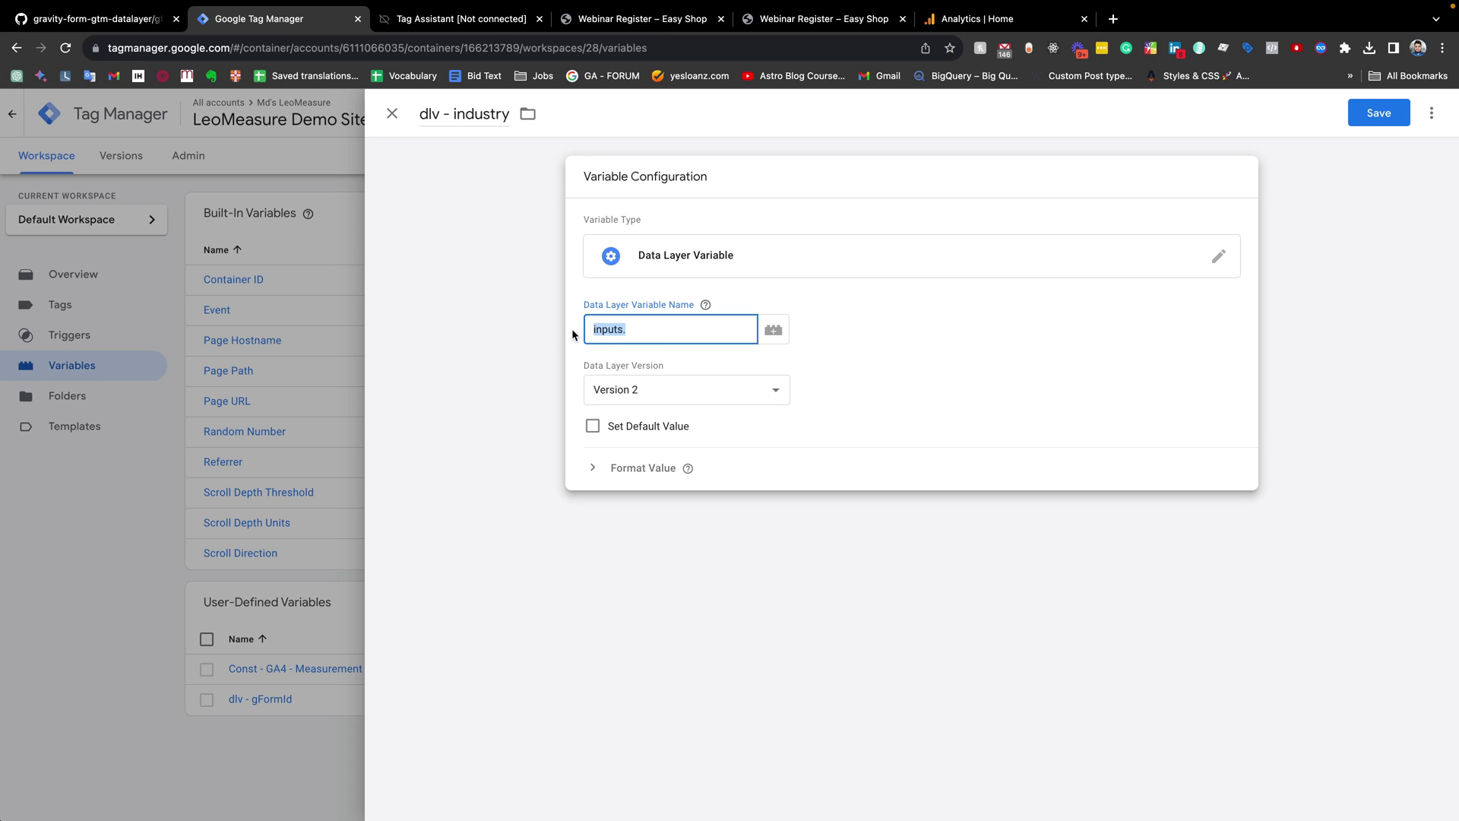
Step: Review the inputs object and its input_13 entry in Tag Assistant against the Industry Type field on the webinar form
{"action": "left_click", "coordinate": [461, 18]}
{"action": "left_click_drag", "start_coordinate": [271, 366], "coordinate": [230, 587]}
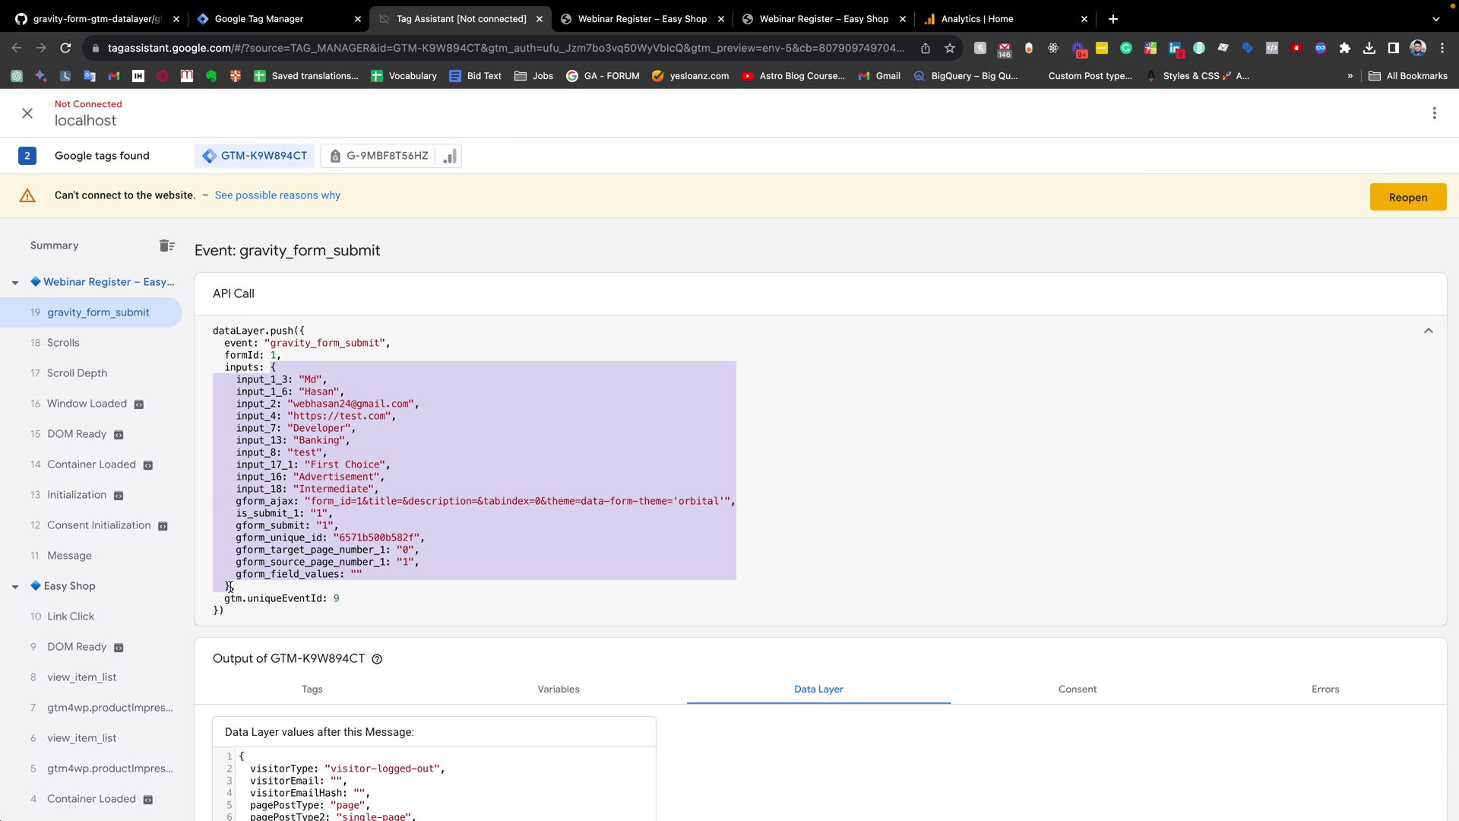
{"action": "left_click", "coordinate": [367, 473]}
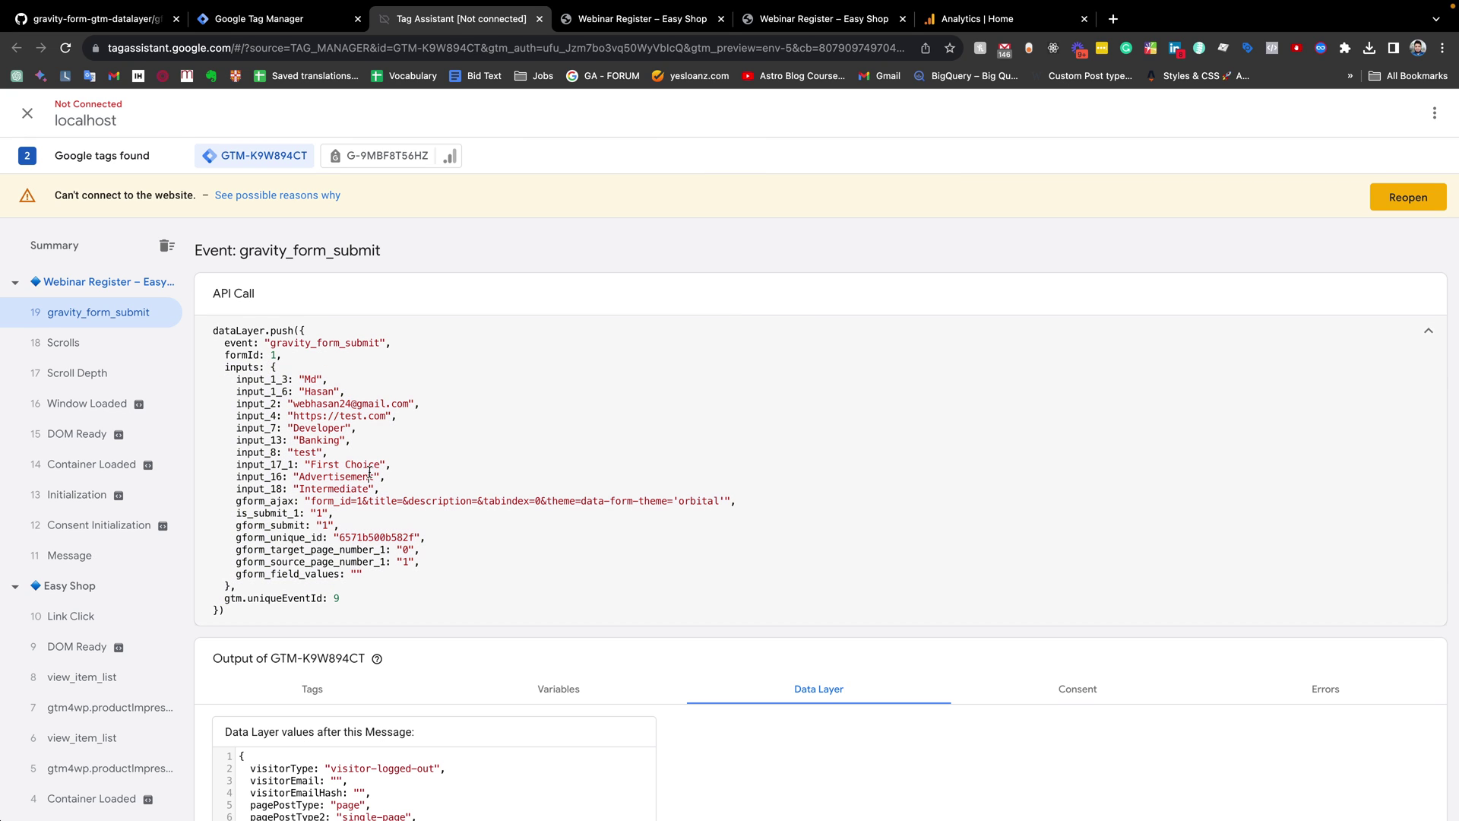
{"action": "double_click", "coordinate": [260, 441]}
{"action": "double_click", "coordinate": [253, 444]}
{"action": "left_click", "coordinate": [643, 18]}
{"action": "scroll", "coordinate": [360, 532], "scroll_direction": "down", "scroll_amount": 1}
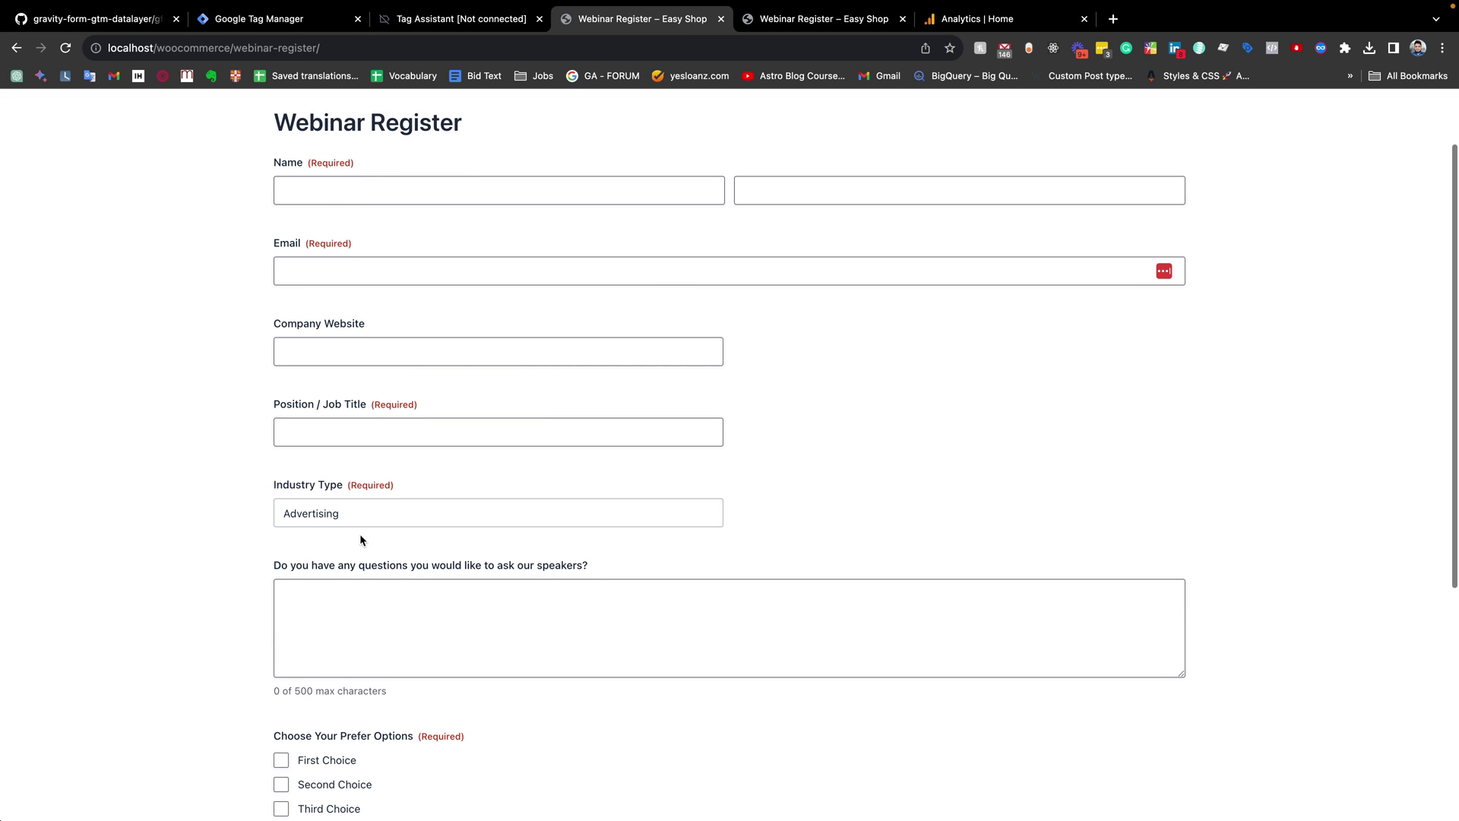
{"action": "left_click", "coordinate": [461, 61]}
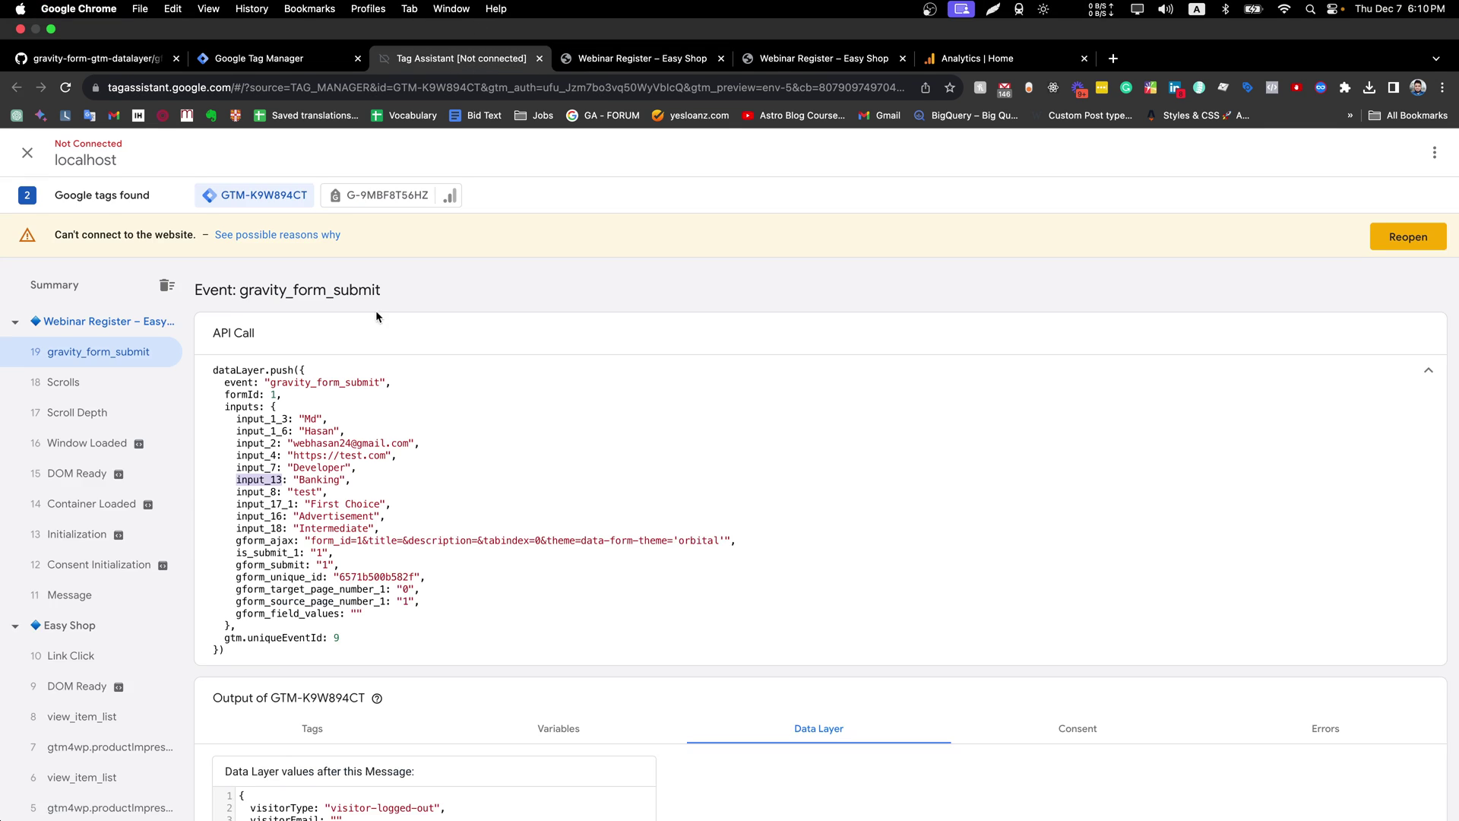
{"action": "left_click_drag", "start_coordinate": [237, 441], "coordinate": [337, 441]}
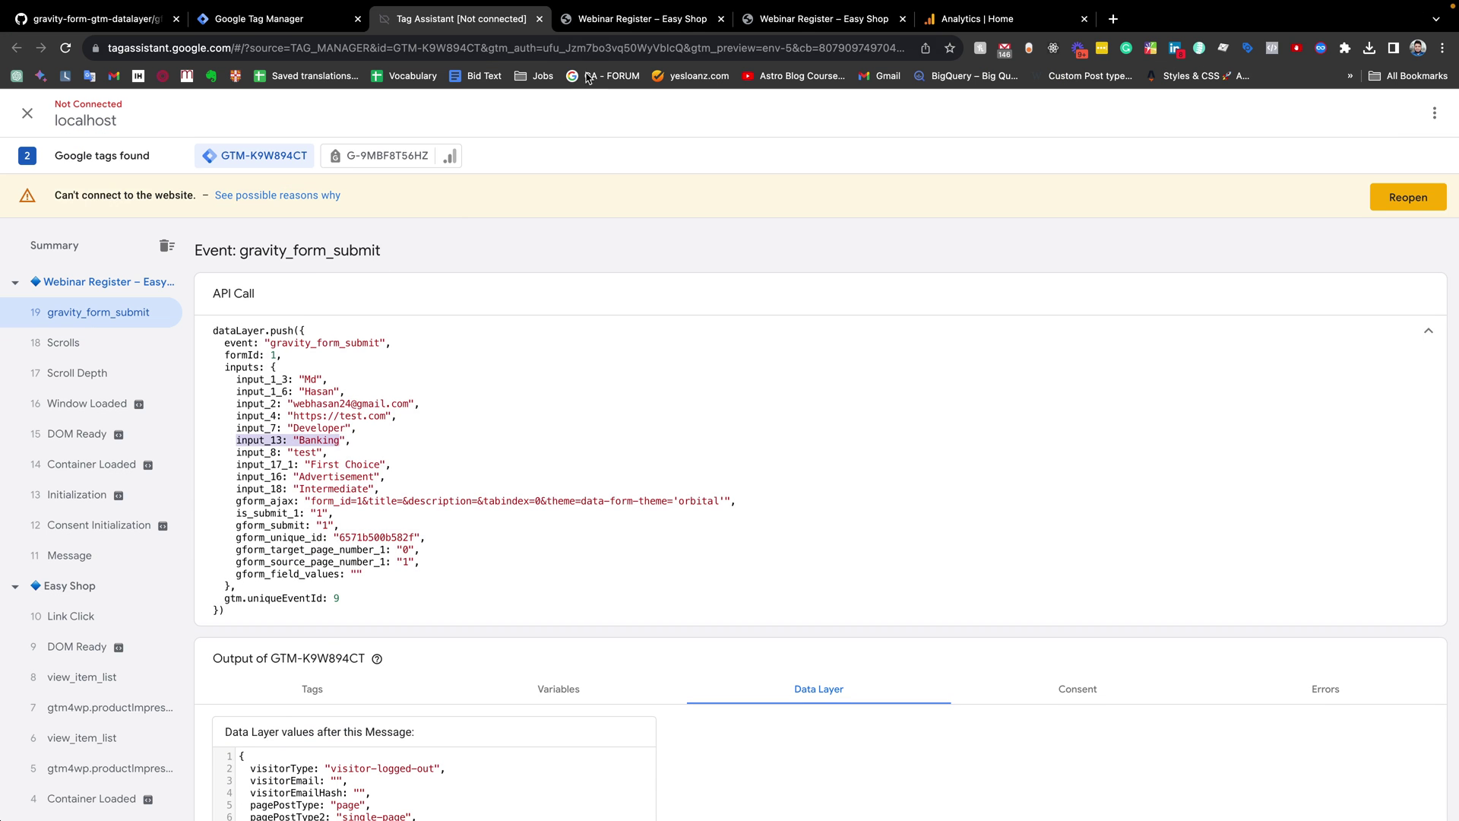
Step: Inspect the Industry Type dropdown on the webinar form in the browser's developer tools to check its name attribute
{"action": "key", "text": "ctrl+Tab"}
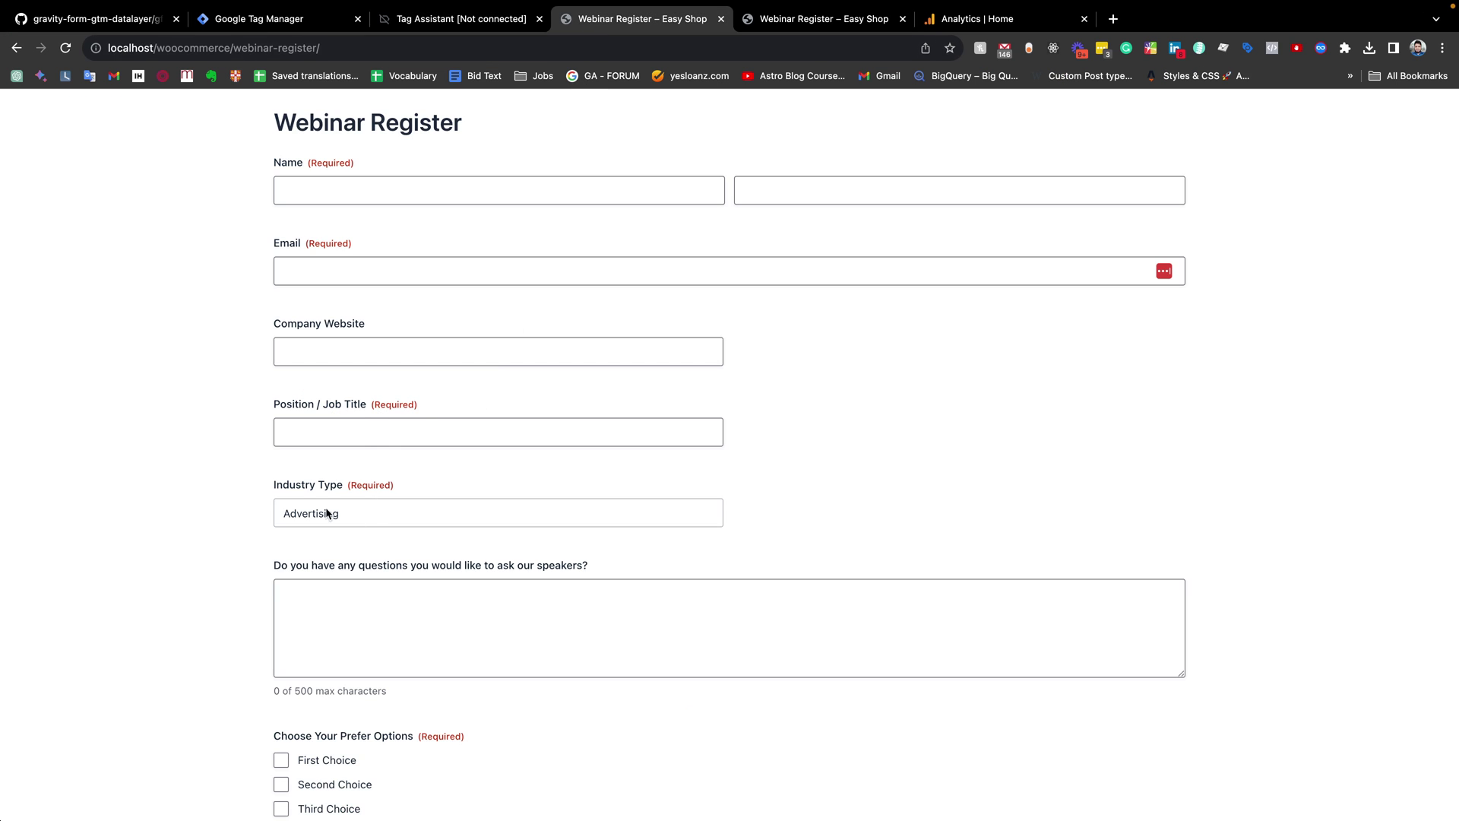
{"action": "scroll", "coordinate": [328, 515], "scroll_direction": "down", "scroll_amount": 2}
{"action": "right_click", "coordinate": [308, 413]}
{"action": "left_click", "coordinate": [357, 571]}
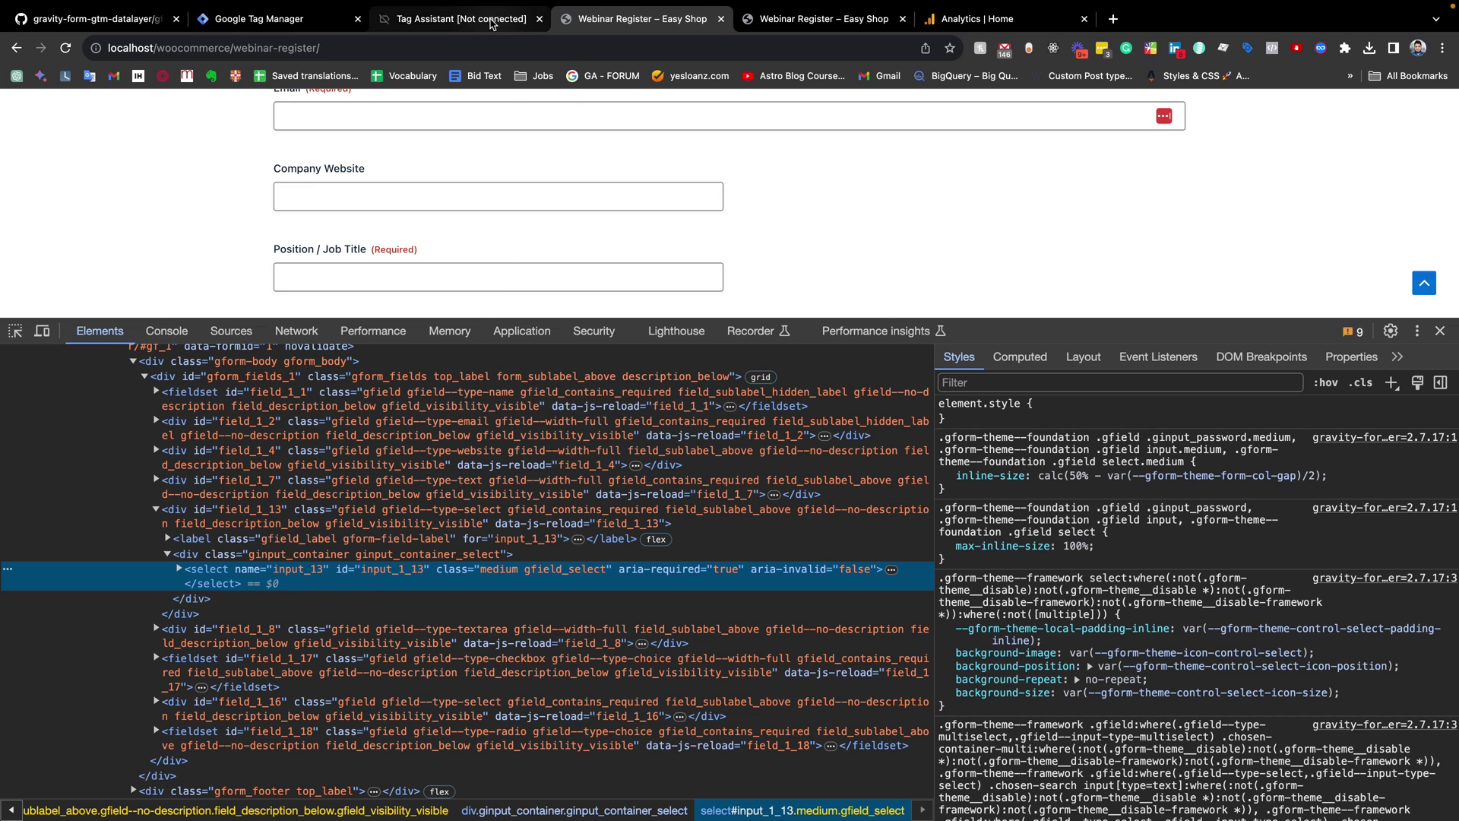
Step: Copy input_13 from Tag Assistant, complete the "dlv - industry" Data Layer Variable Name as inputs.input_13, and save the variable
{"action": "left_click", "coordinate": [462, 18]}
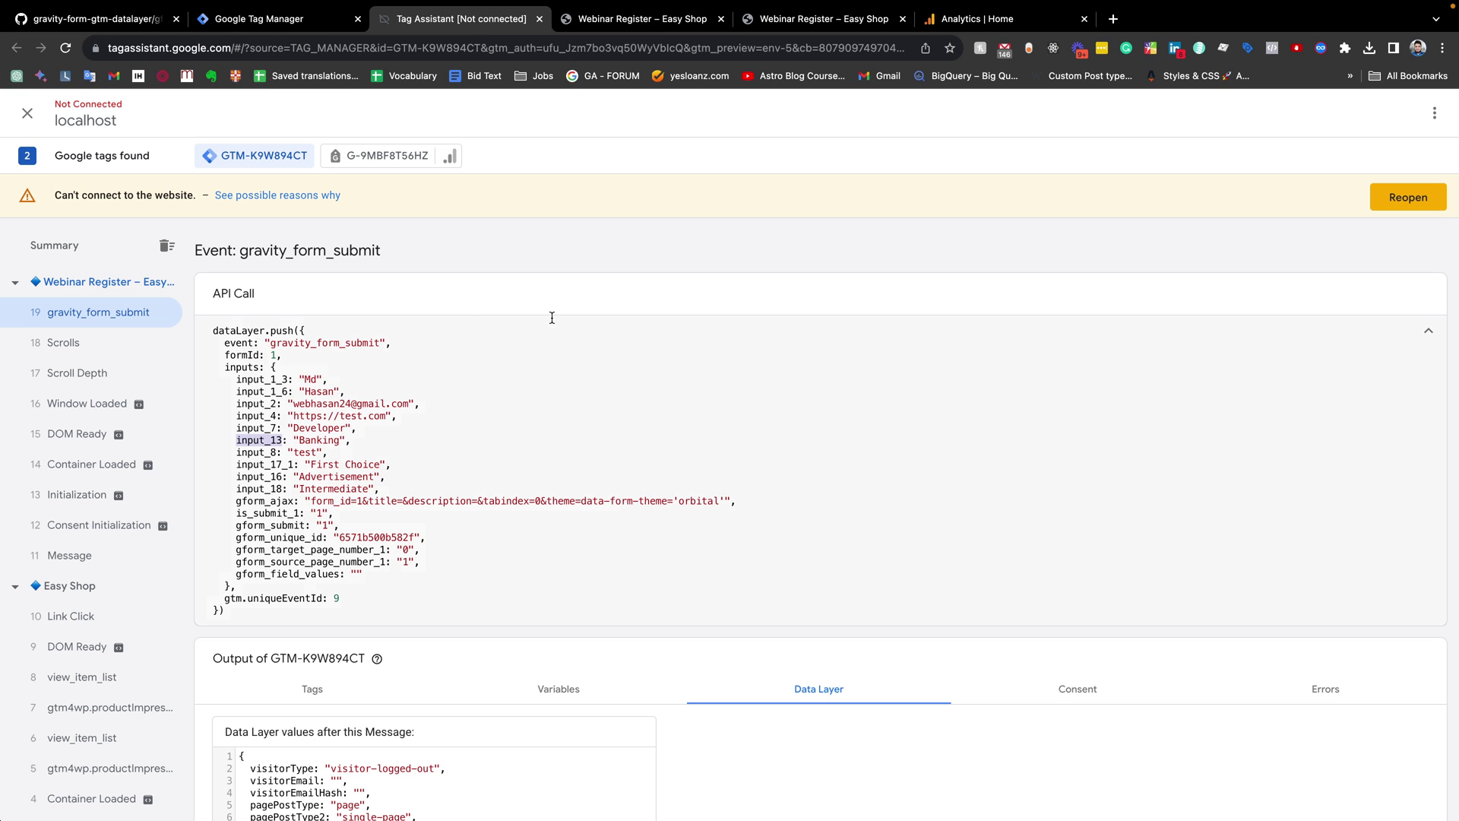
{"action": "double_click", "coordinate": [261, 441]}
{"action": "key", "text": "super+c"}
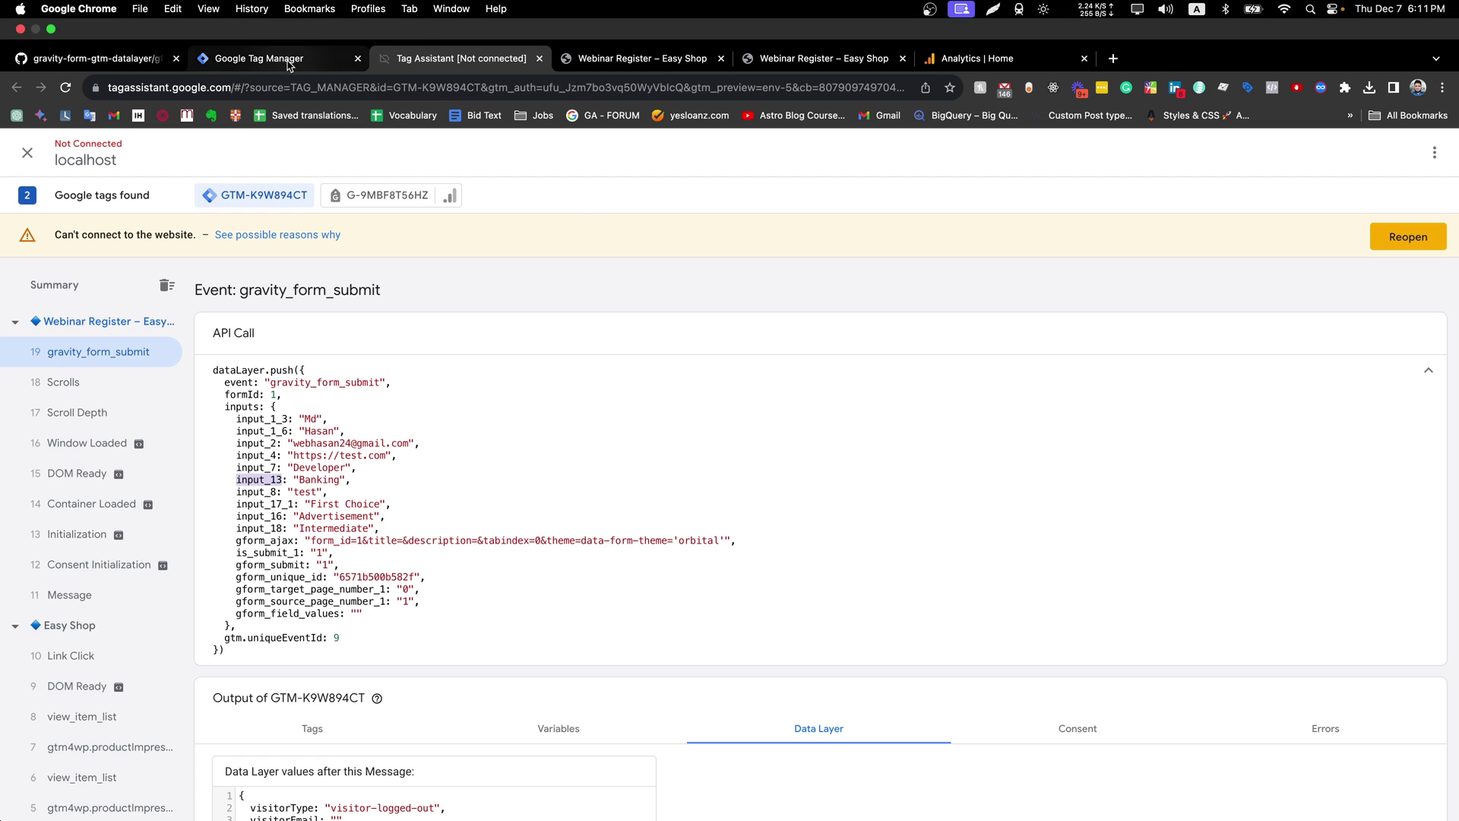
{"action": "left_click", "coordinate": [277, 57]}
{"action": "left_click", "coordinate": [659, 338]}
{"action": "key", "text": "super+v"}
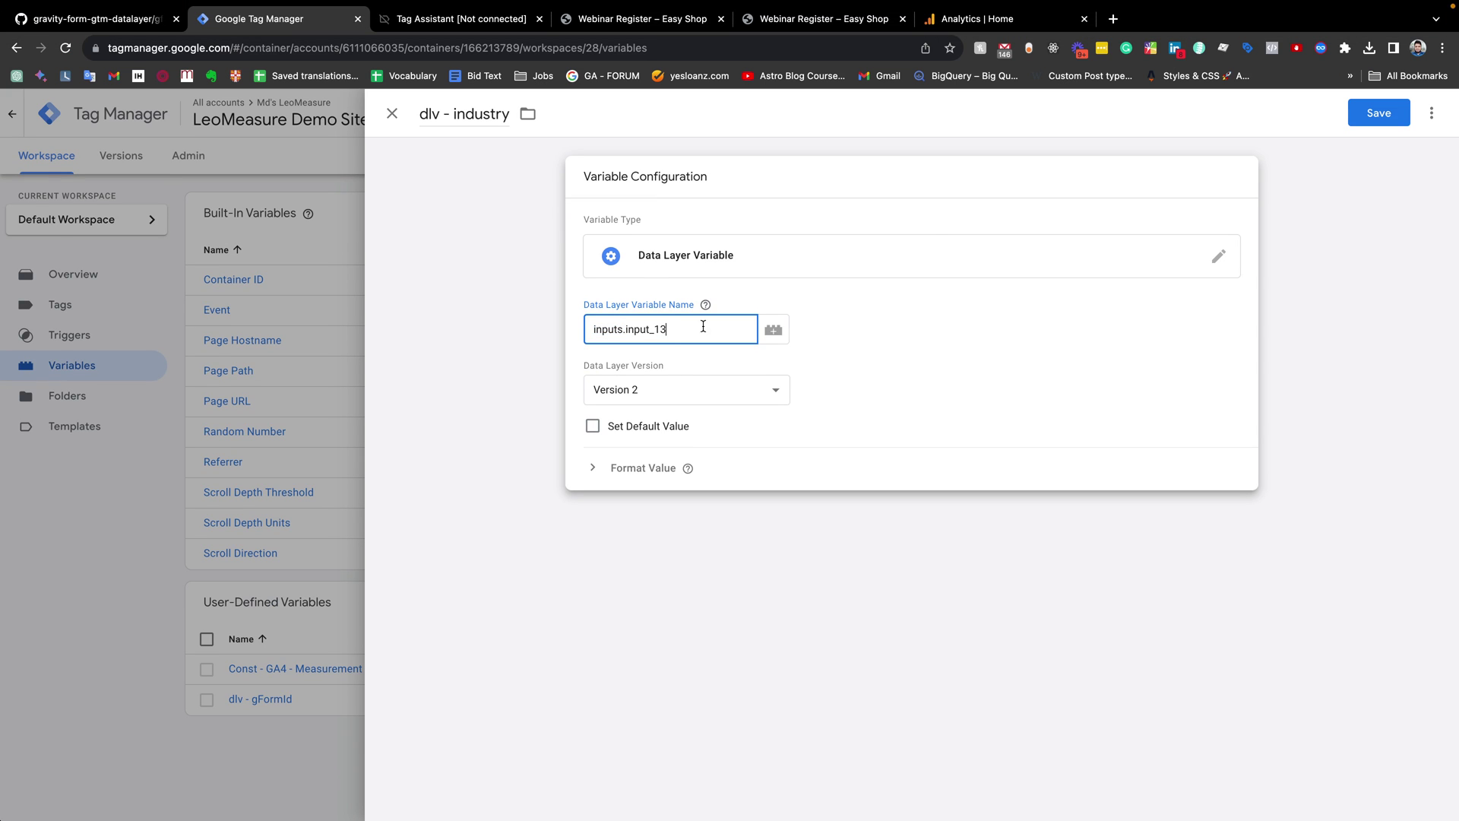
{"action": "left_click", "coordinate": [1372, 114]}
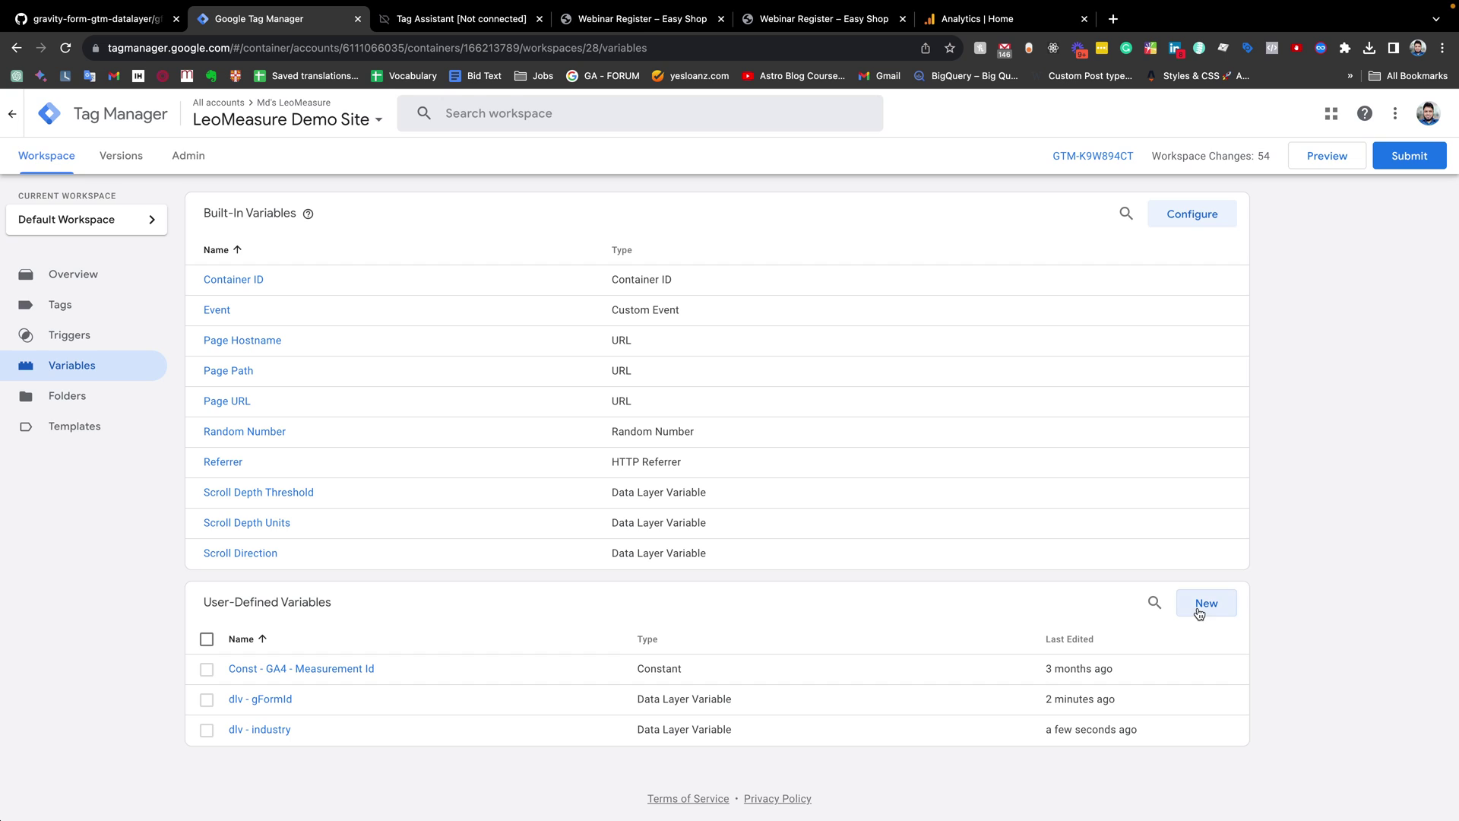
Step: Start a new user-defined variable named "dlv - cursomer source" with the Data Layer Variable type
{"action": "left_click", "coordinate": [1200, 612]}
{"action": "left_click", "coordinate": [456, 112]}
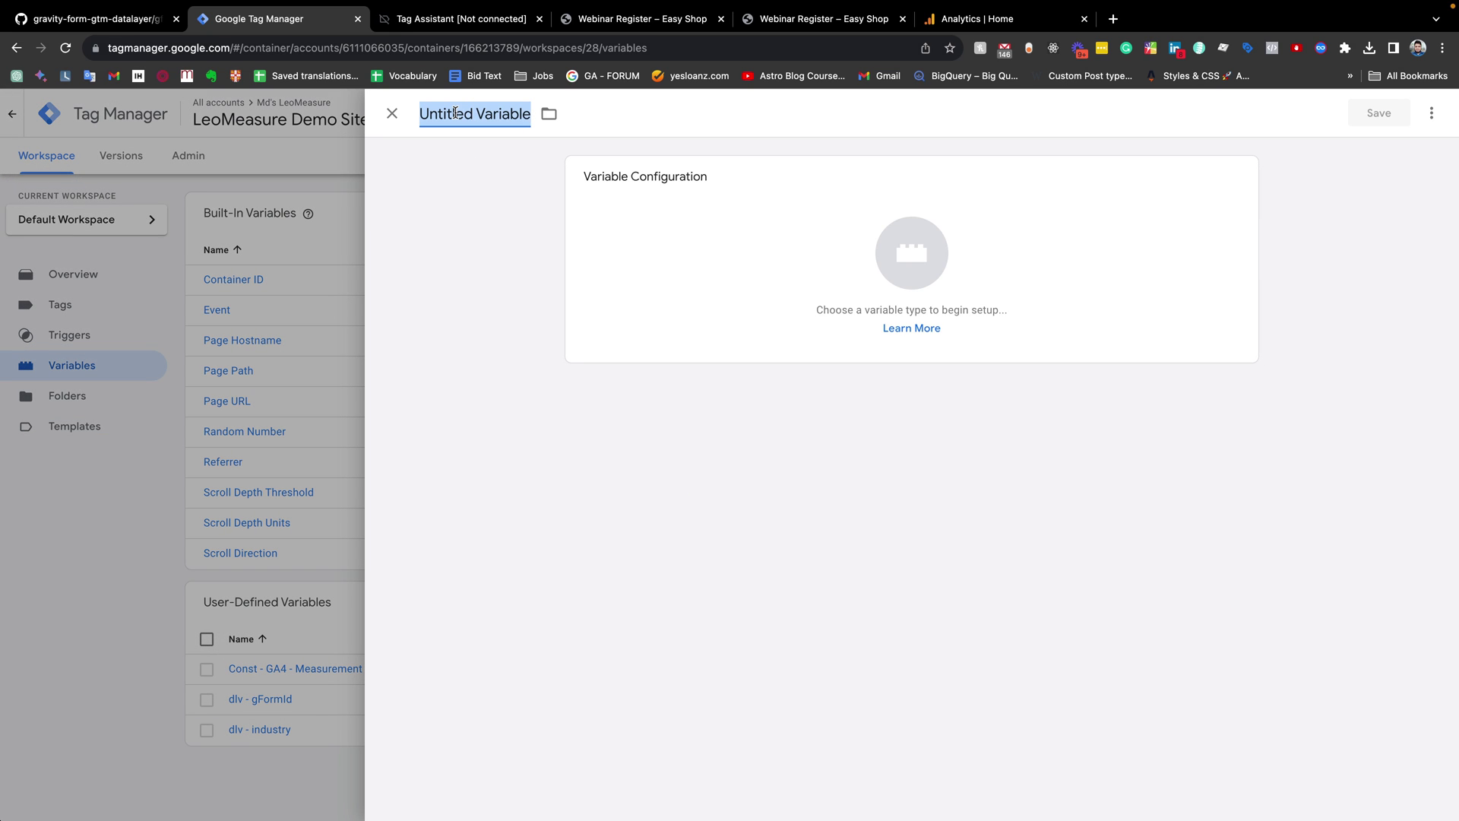
{"action": "key", "text": "BackSpace"}
{"action": "type", "text": "dl"}
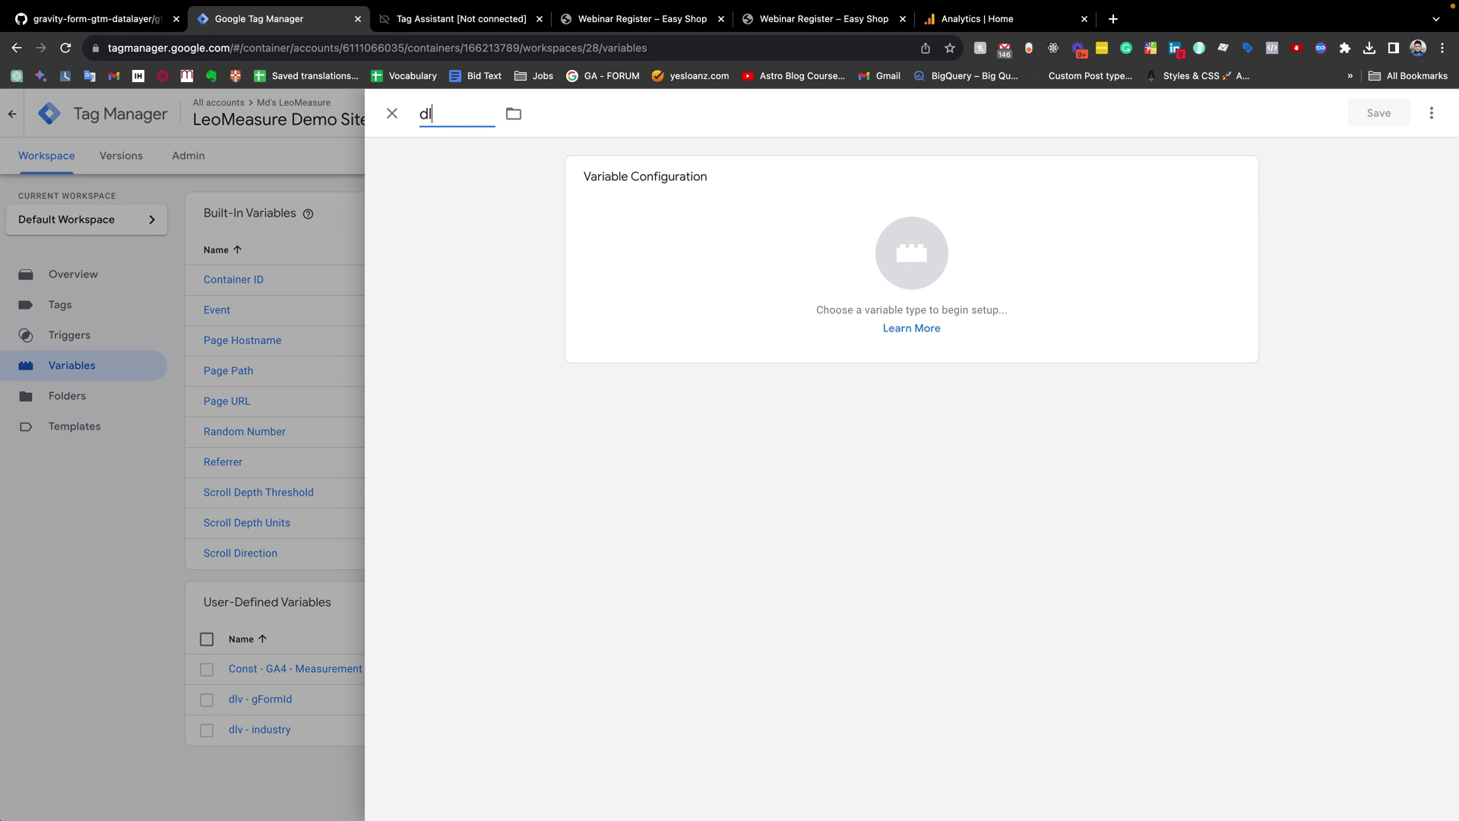
{"action": "type", "text": "v - cursomer source"}
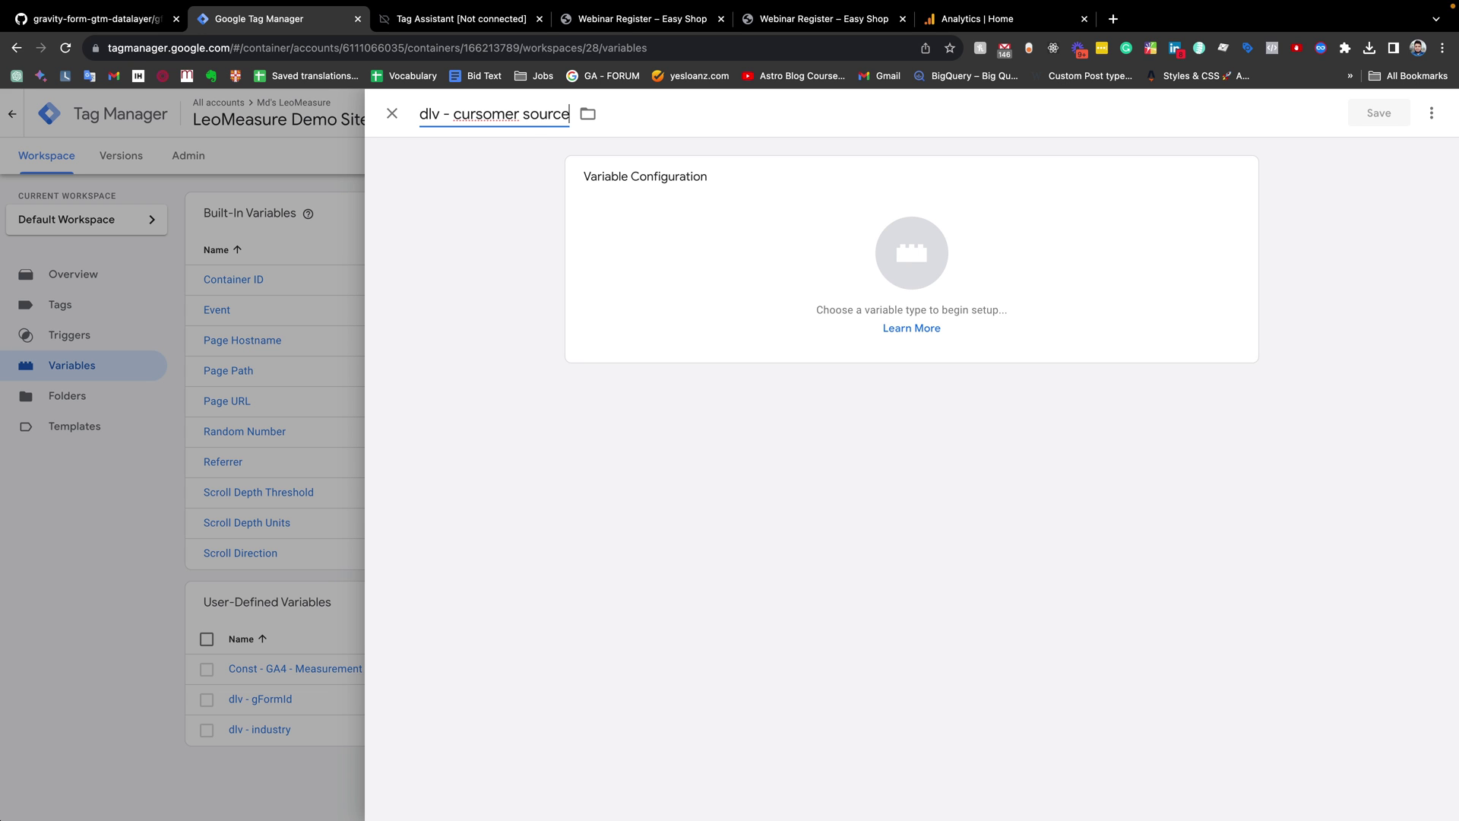
{"action": "left_click", "coordinate": [966, 274]}
{"action": "scroll", "coordinate": [1229, 586], "scroll_direction": "down", "scroll_amount": 1}
{"action": "left_click", "coordinate": [1110, 614]}
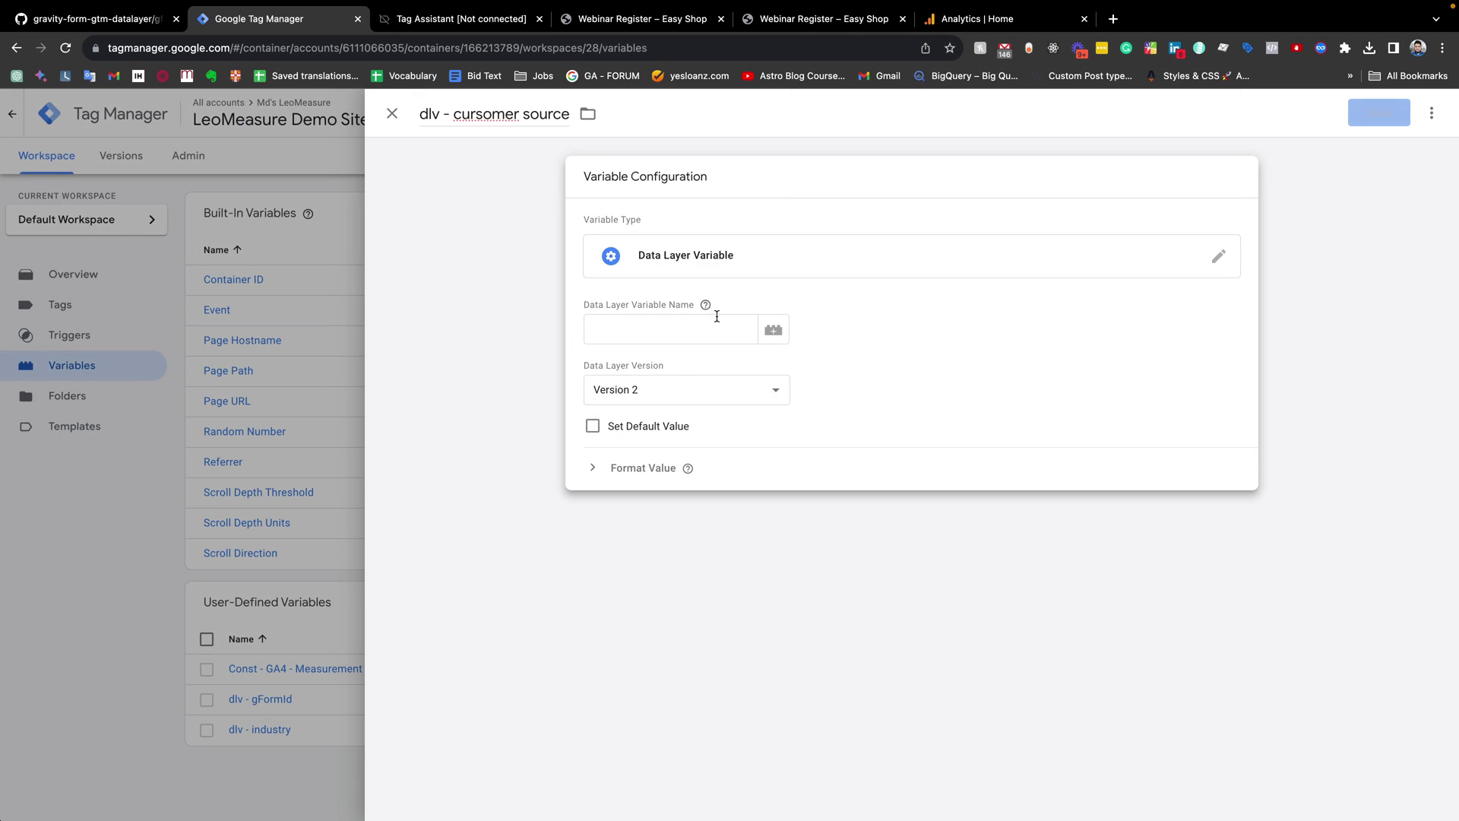
Step: Enter the prefix "inputs." as the Data Layer Variable Name of "dlv - cursomer source"
{"action": "left_click", "coordinate": [627, 335]}
{"action": "type", "text": "inpu"}
{"action": "key", "text": "super+a"}
{"action": "key", "text": "BackSpace"}
{"action": "type", "text": "inpu"}
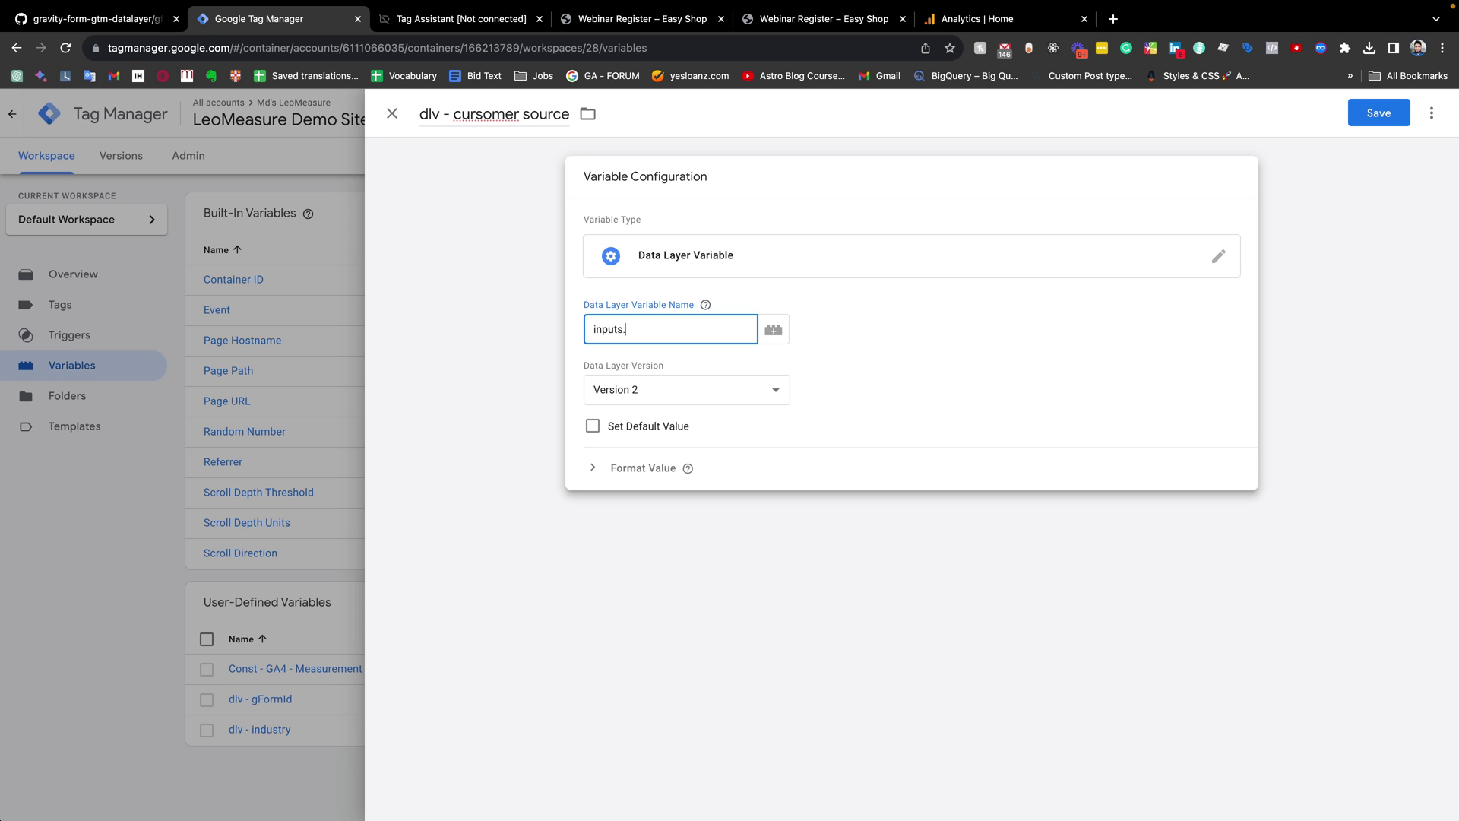
Step: Check the input_16 key in Tag Assistant against the inspected "How did you hear about this webinar?" dropdown and its options on the form
{"action": "left_click", "coordinate": [483, 20]}
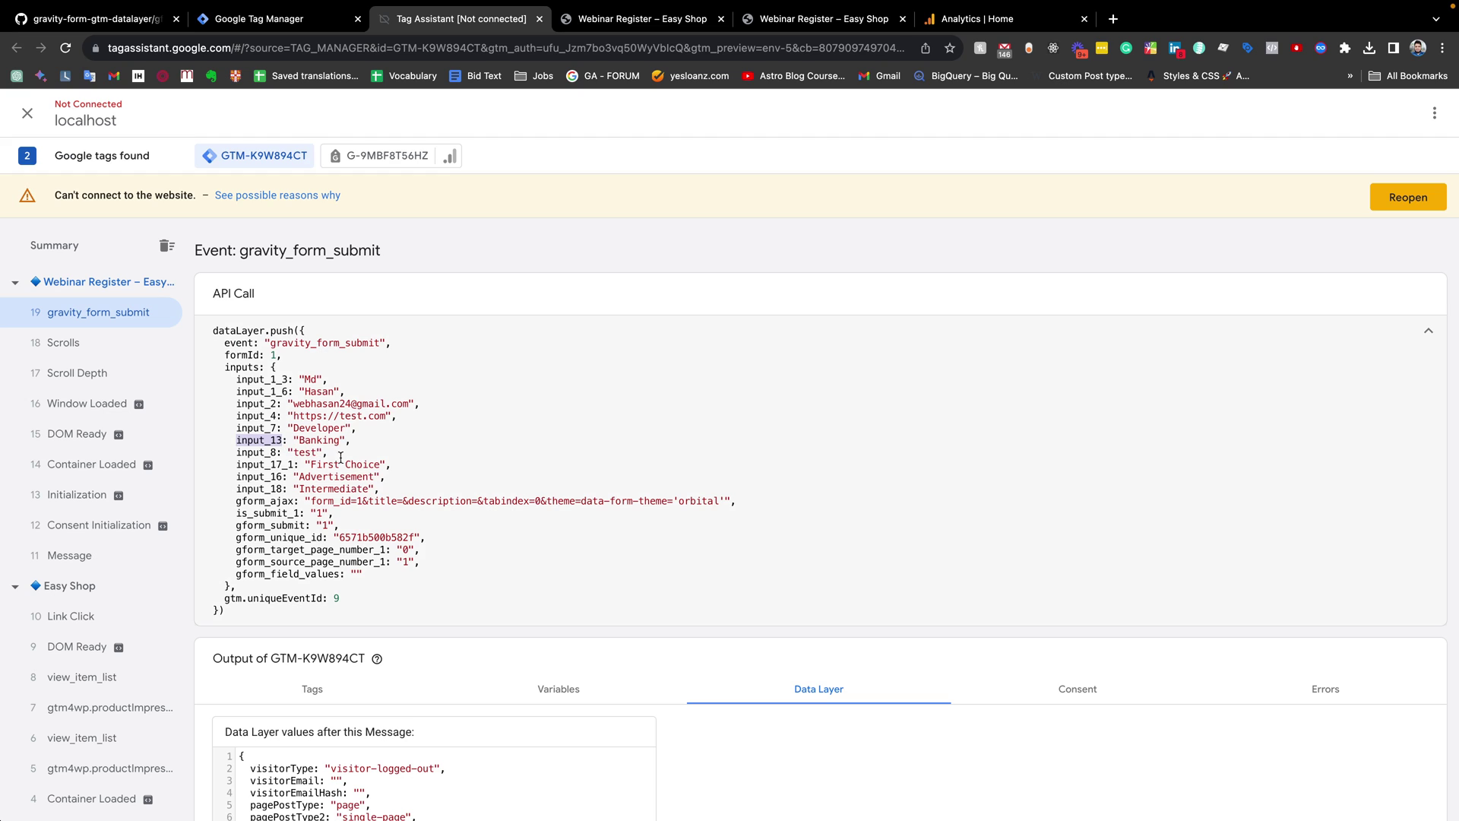
{"action": "left_click_drag", "start_coordinate": [237, 477], "coordinate": [279, 477]}
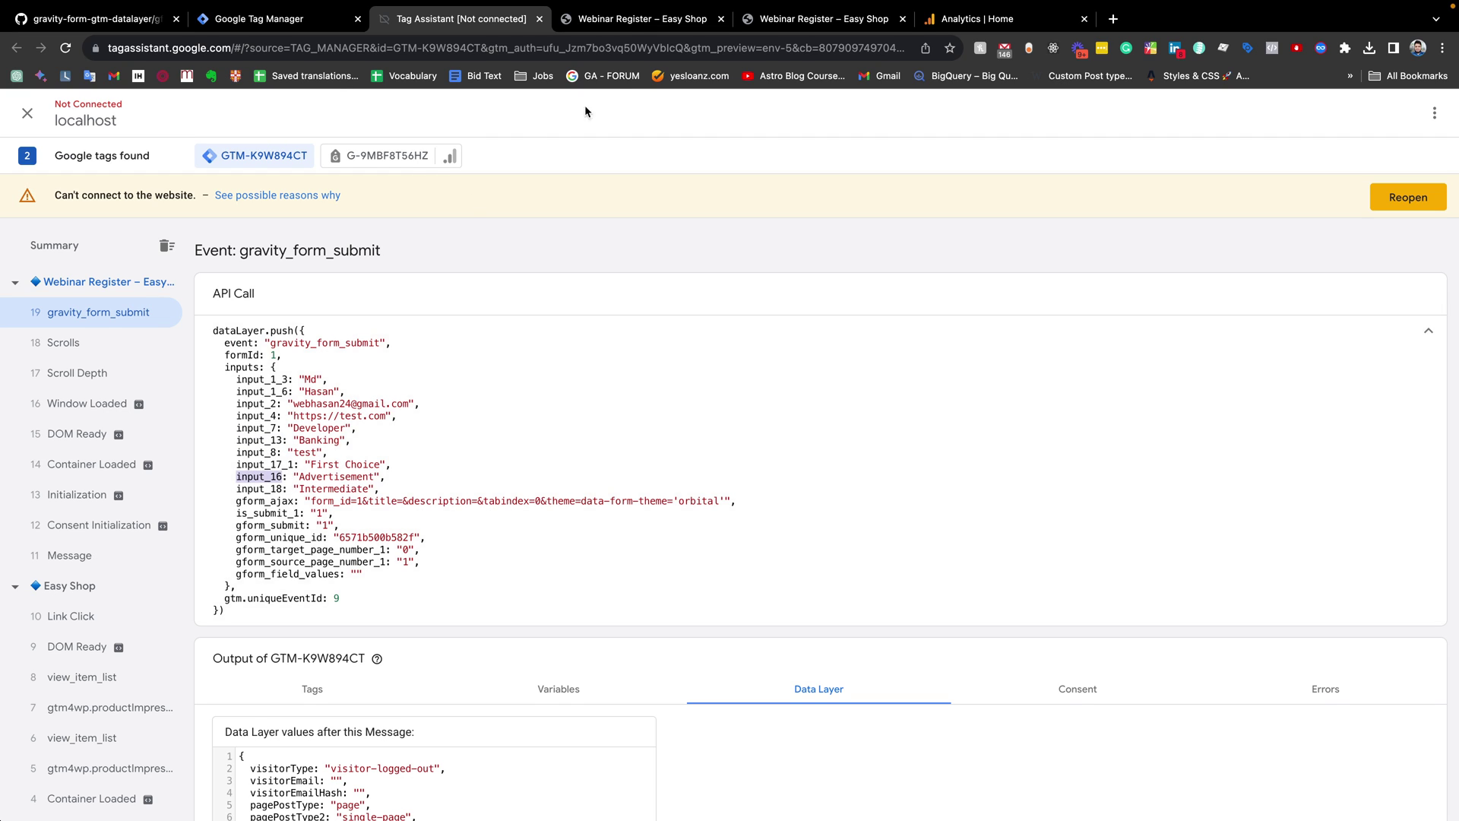
{"action": "left_click", "coordinate": [624, 27]}
{"action": "scroll", "coordinate": [557, 189], "scroll_direction": "down", "scroll_amount": 6}
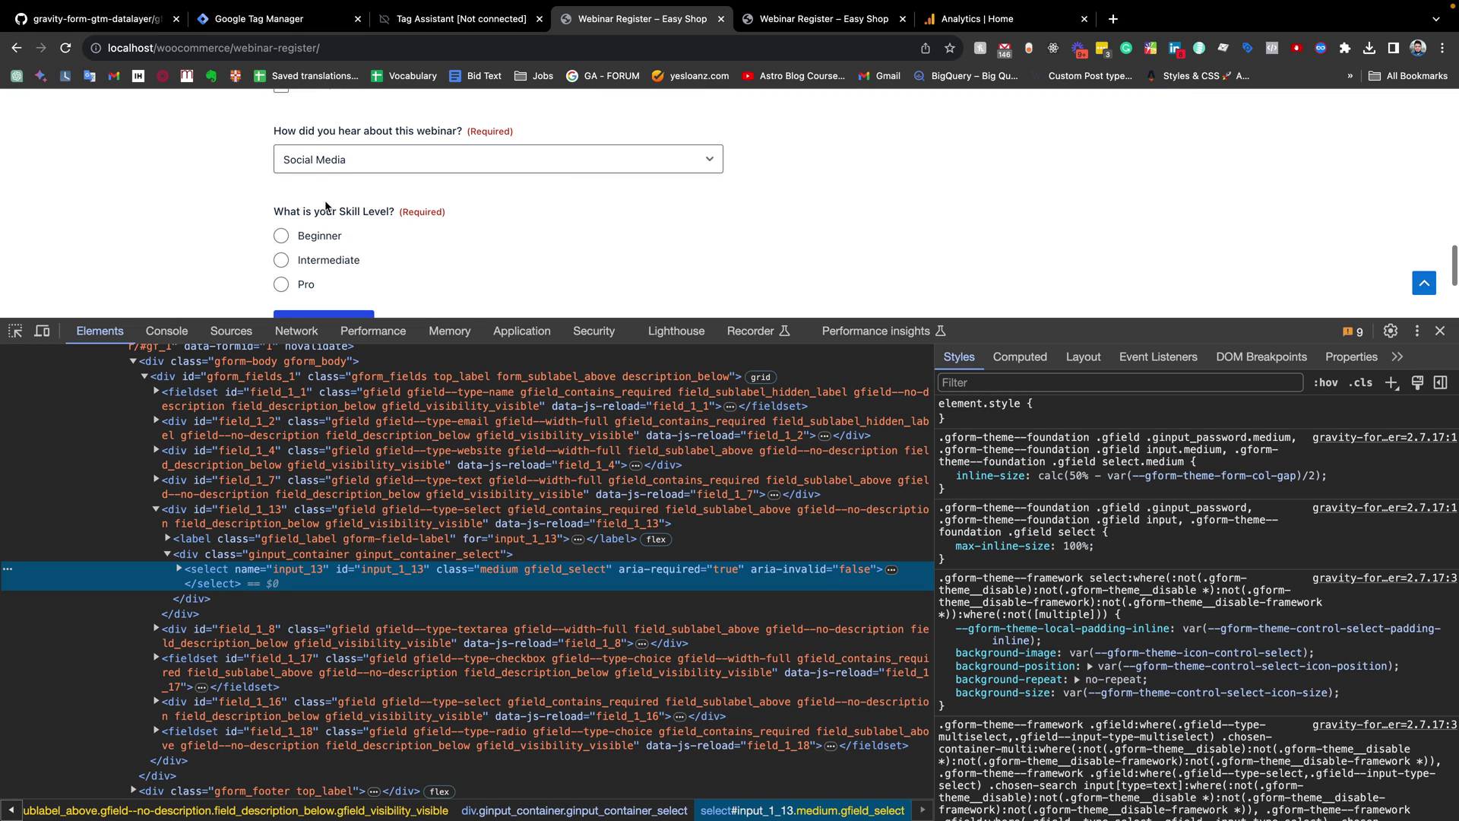
{"action": "right_click", "coordinate": [309, 160]}
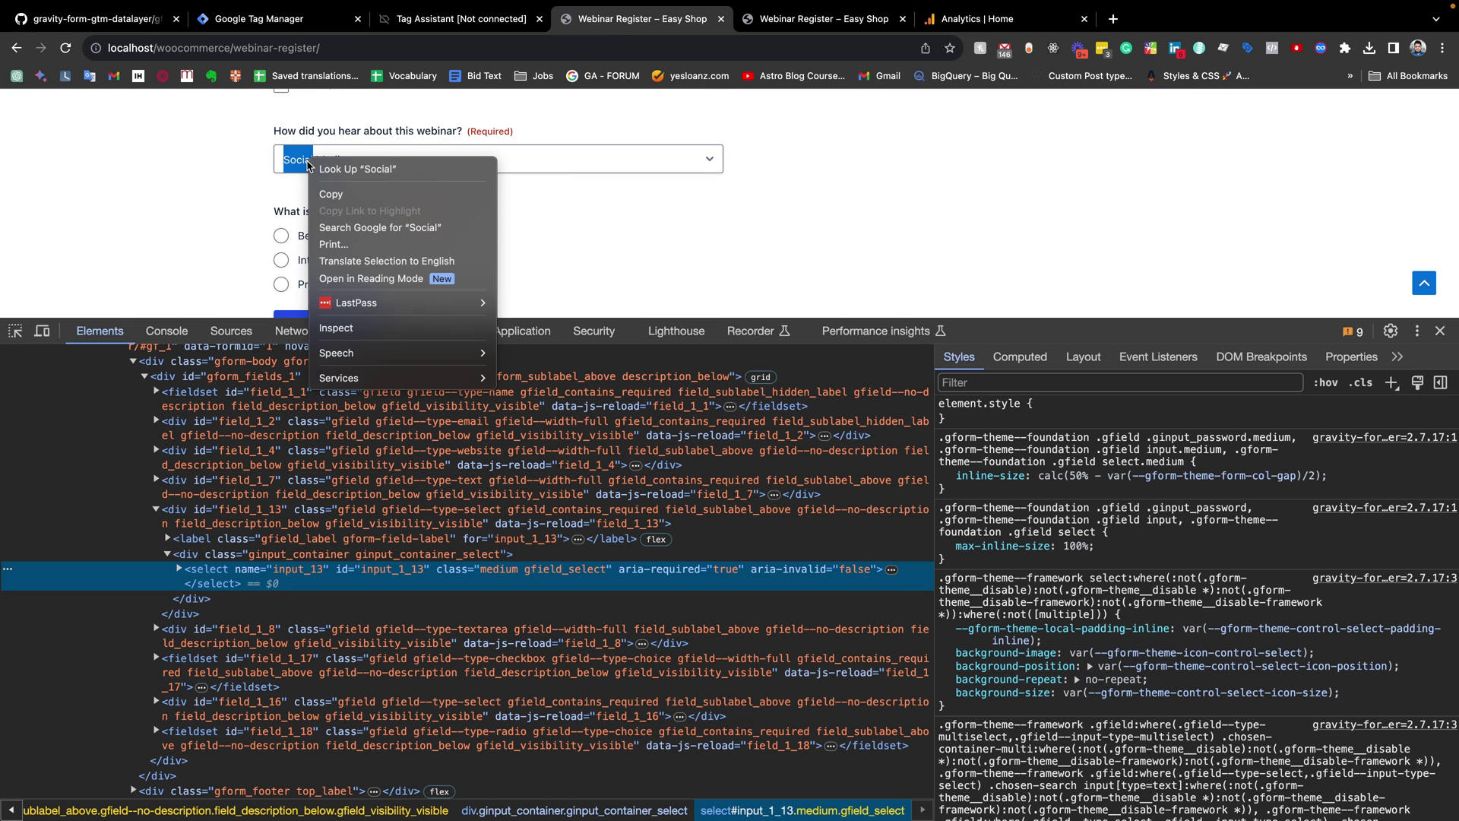
{"action": "left_click", "coordinate": [354, 332]}
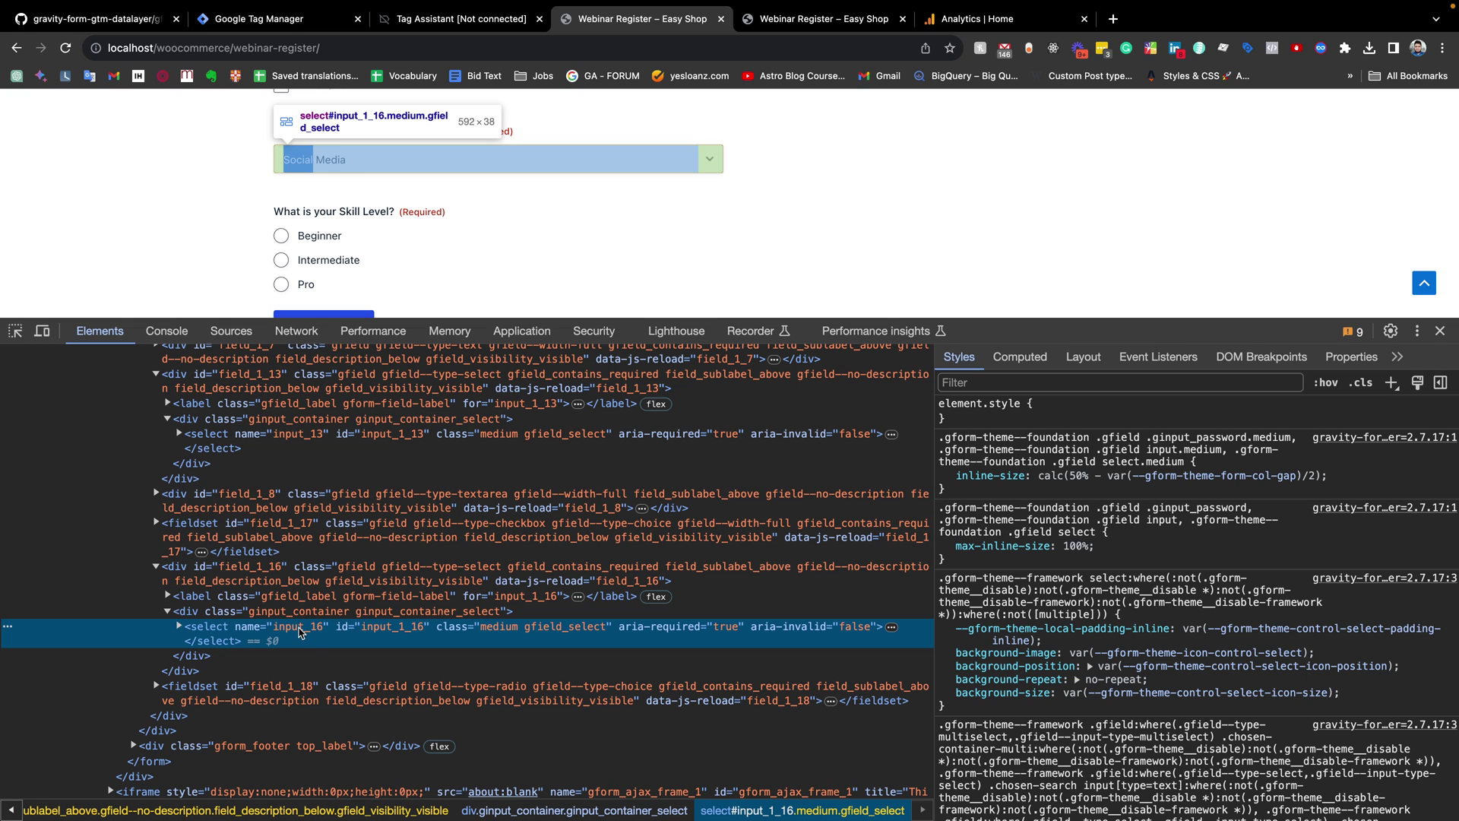
{"action": "key", "text": "Right"}
Step: Copy input_16 from Tag Assistant, complete the customer source variable's Data Layer Variable Name as inputs.input_16, and save the variable
{"action": "left_click", "coordinate": [428, 19]}
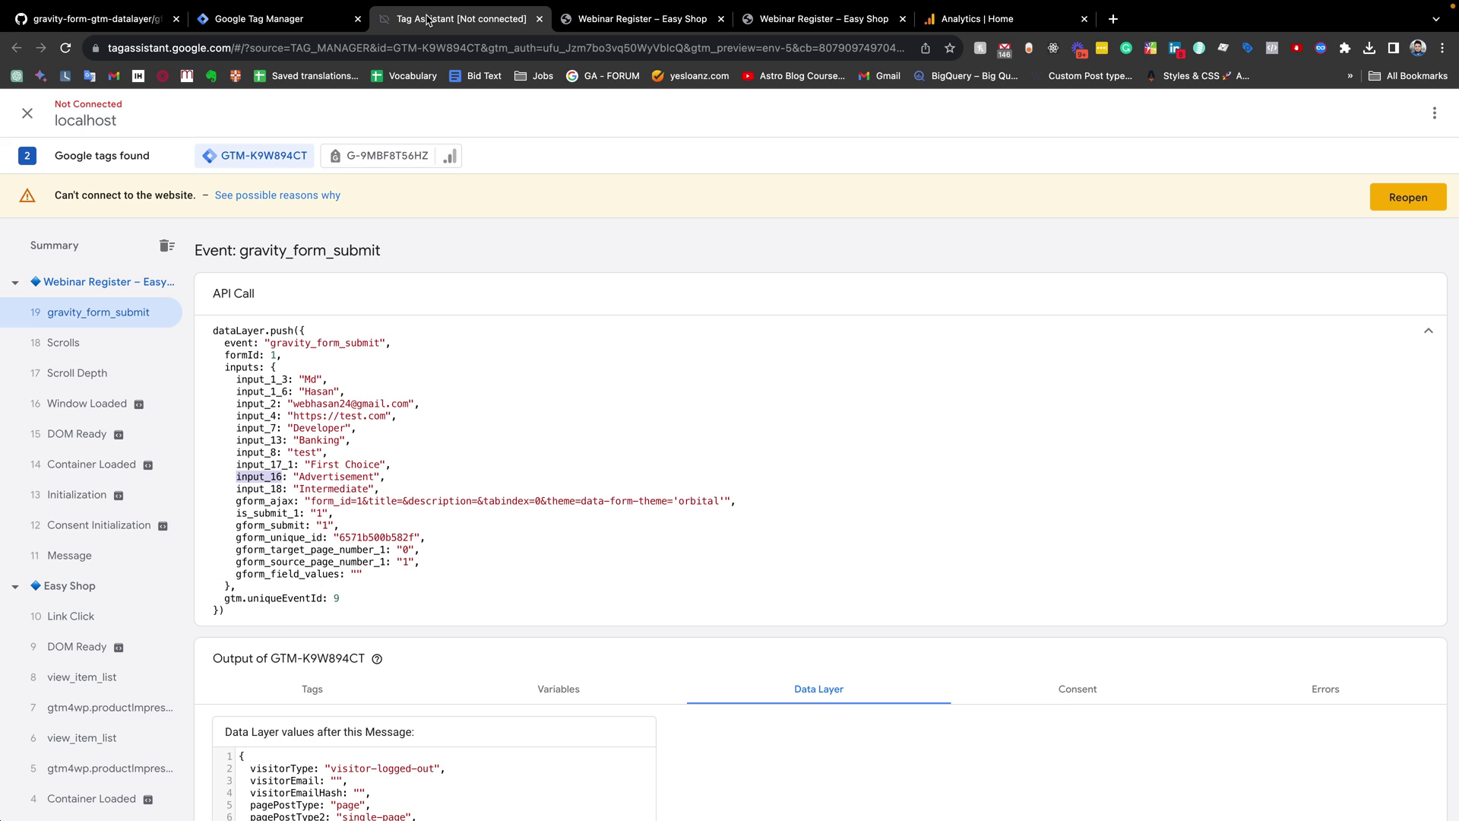
{"action": "double_click", "coordinate": [260, 479]}
{"action": "key", "text": "super+c"}
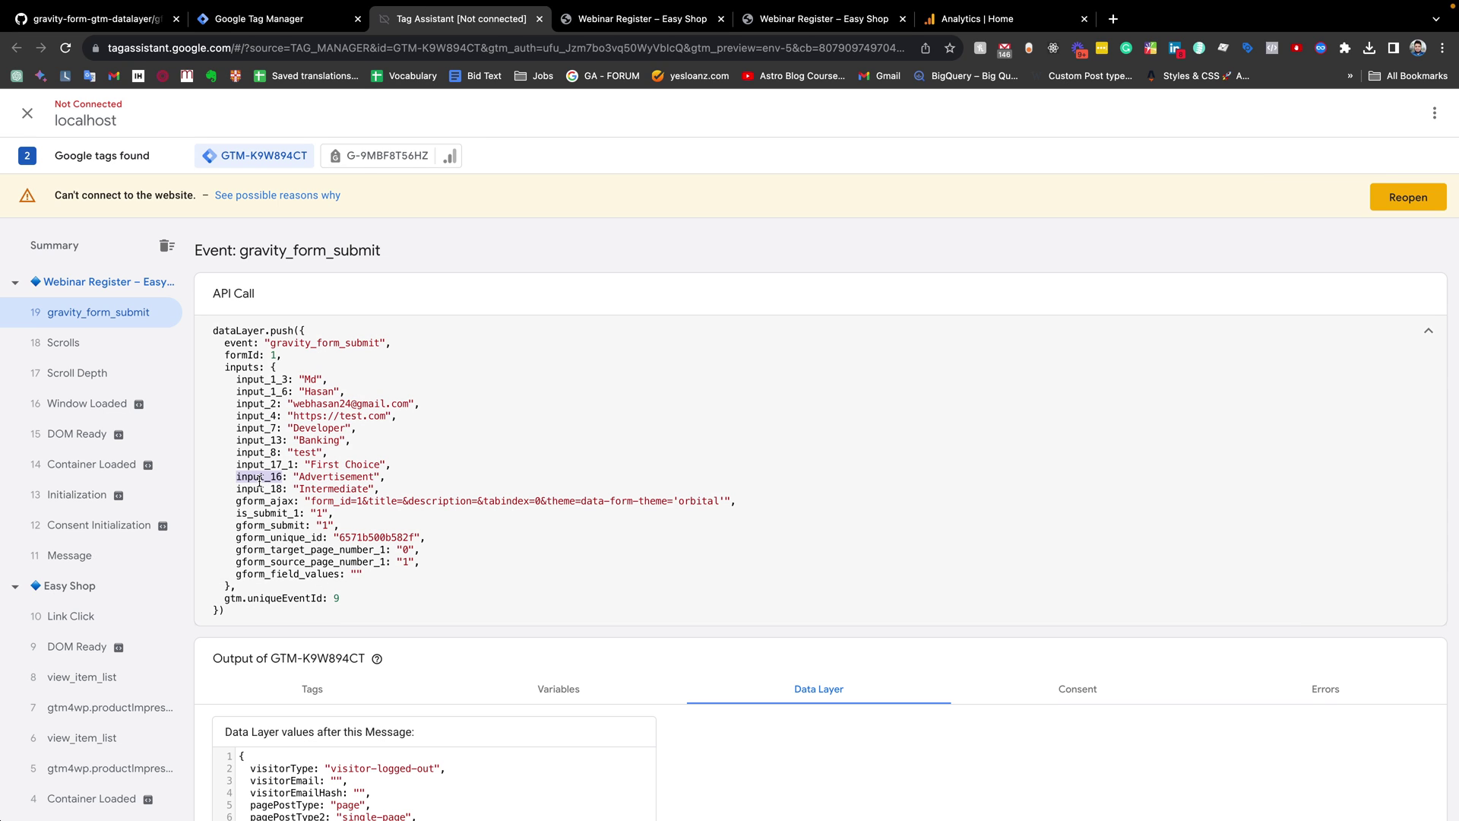
{"action": "left_click", "coordinate": [285, 19]}
{"action": "key", "text": "super+v"}
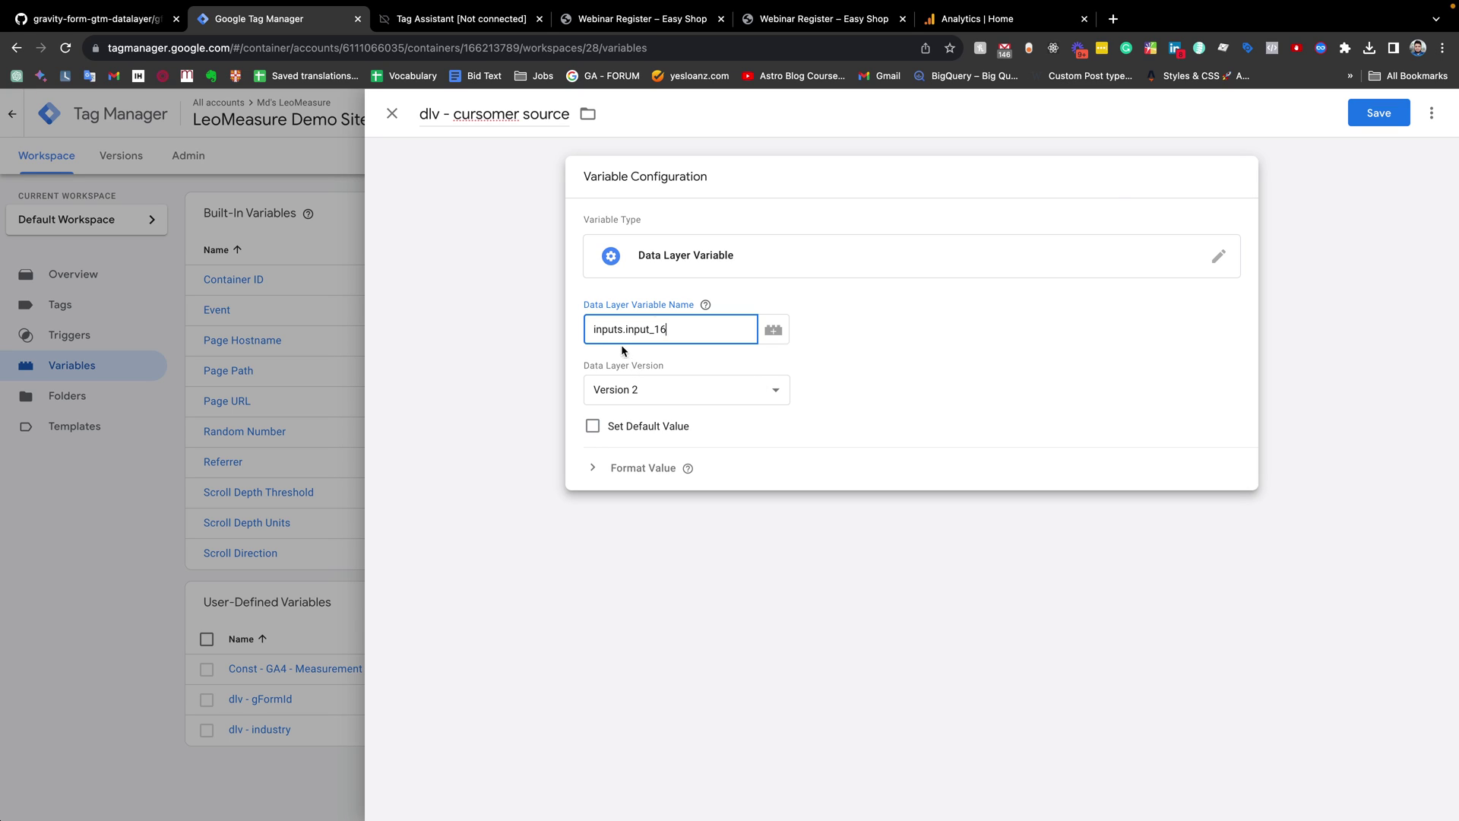
{"action": "left_click", "coordinate": [1396, 125]}
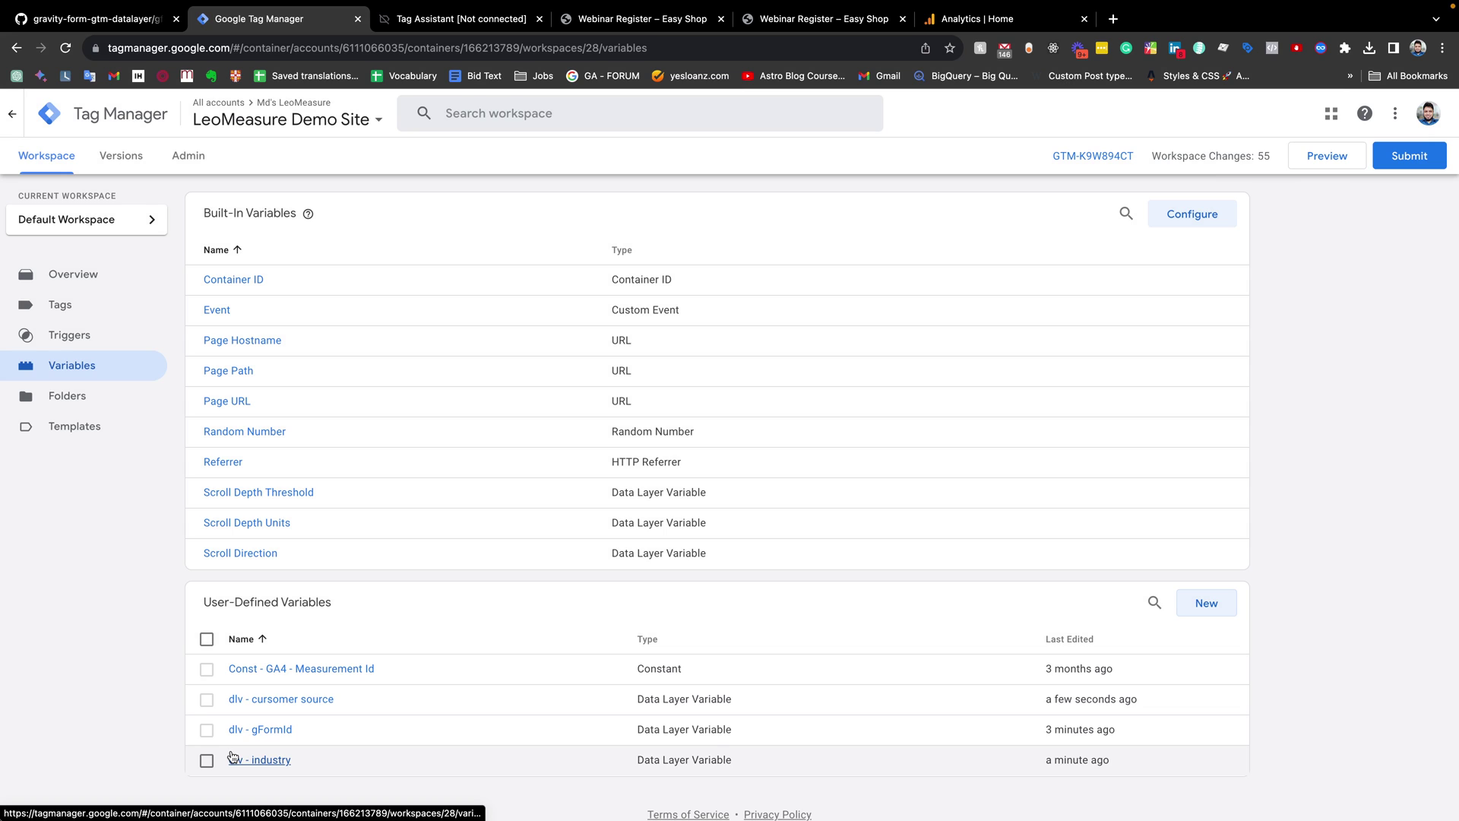
Step: Start a new trigger in the Google Tag Manager workspace and clear its default name
{"action": "left_click", "coordinate": [61, 343]}
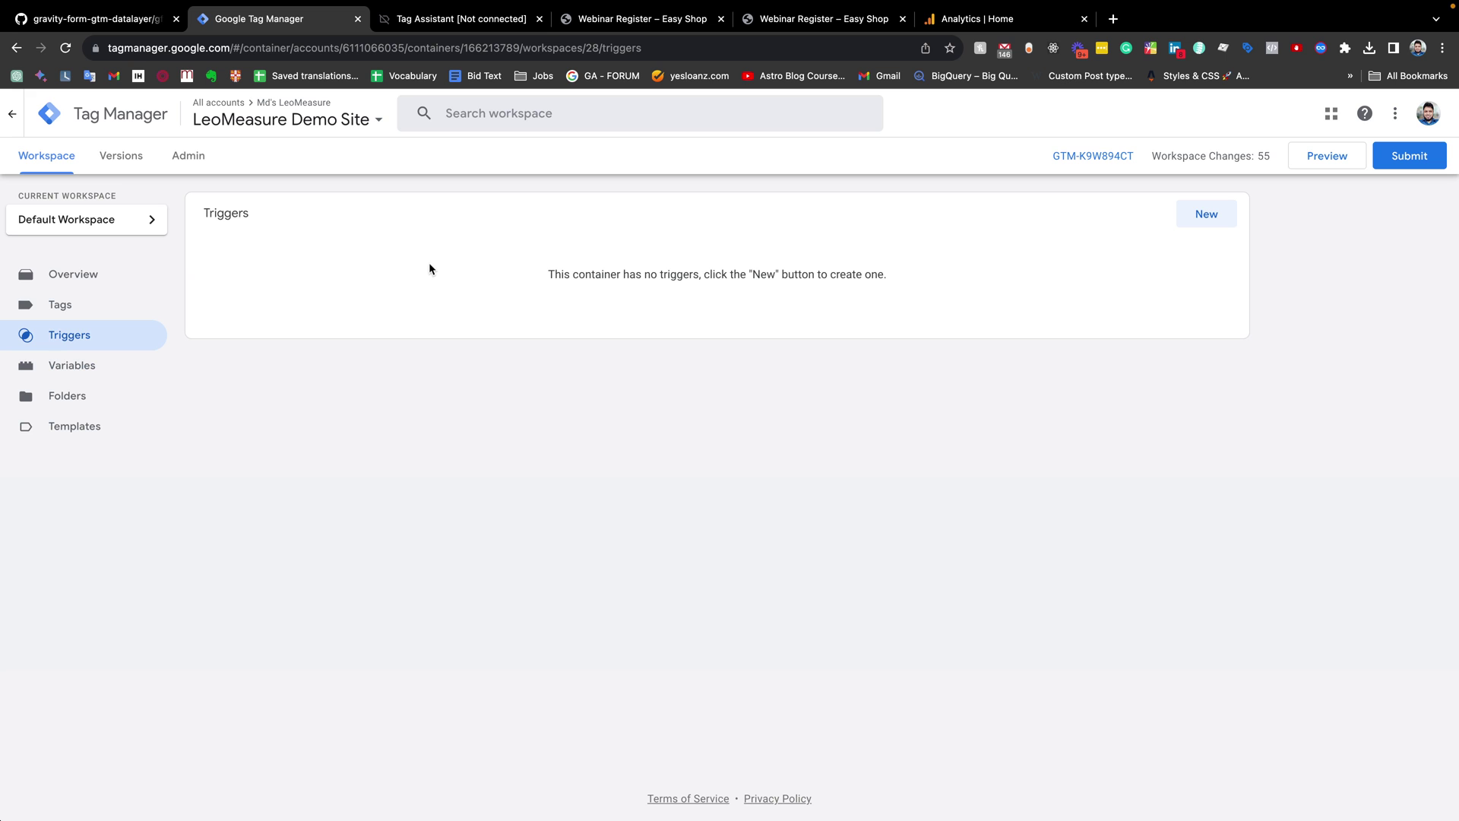
{"action": "left_click", "coordinate": [1184, 225]}
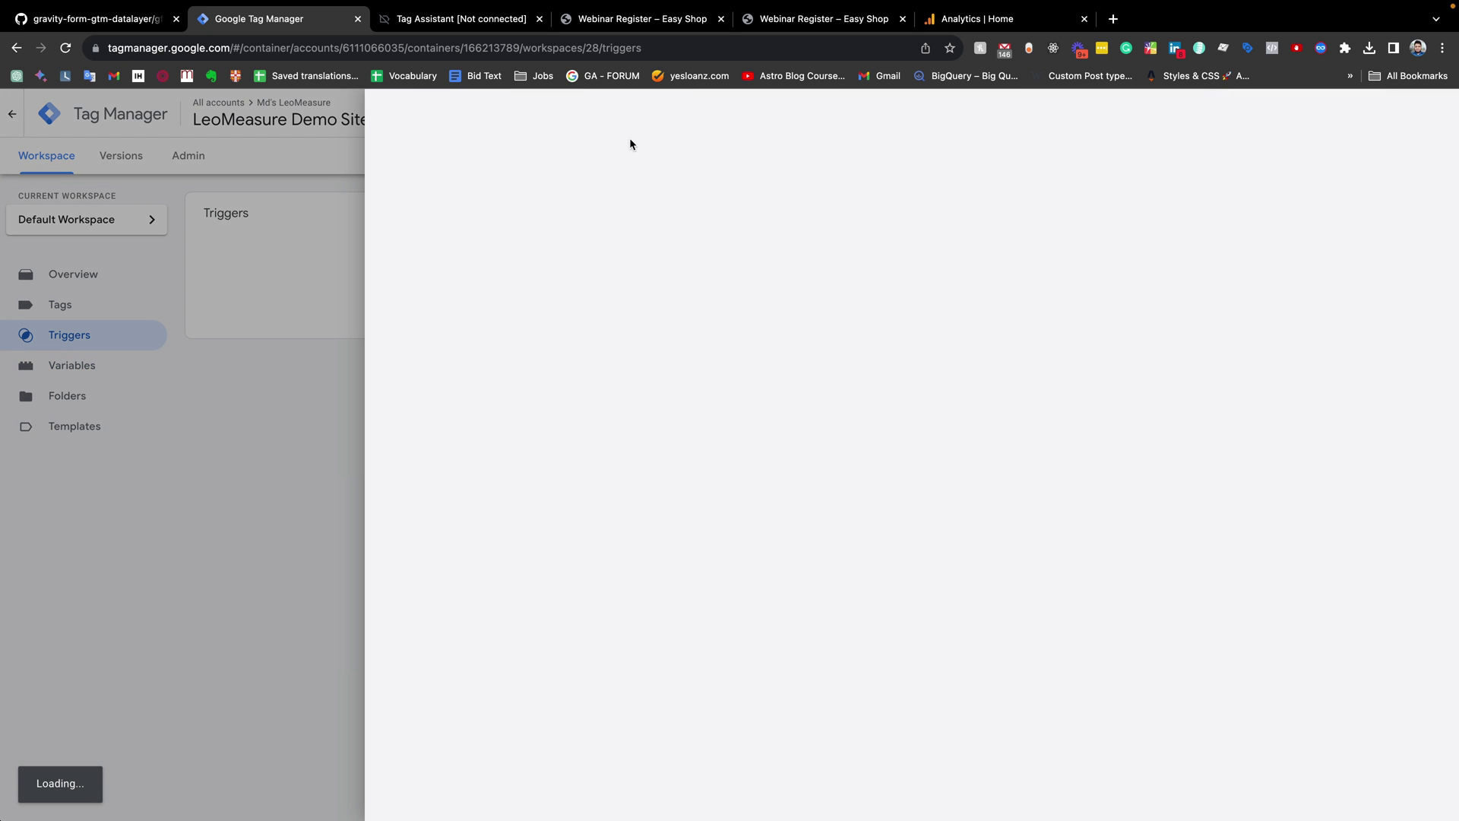
{"action": "left_click", "coordinate": [476, 107]}
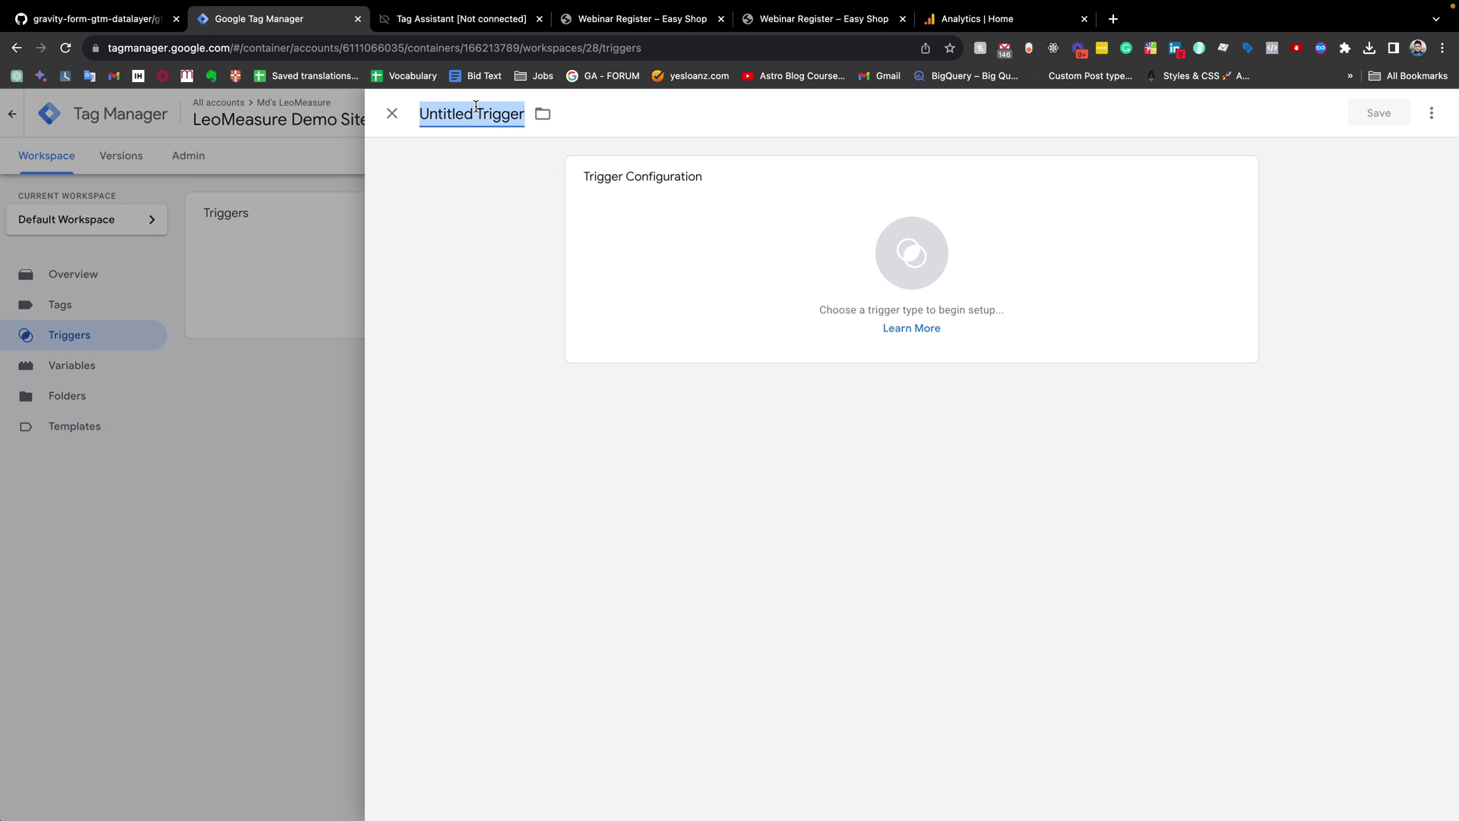
{"action": "key", "text": "BackSpace"}
Step: Copy the "Webinar Register" heading from the webinar form page for use as the trigger name
{"action": "left_click", "coordinate": [490, 22]}
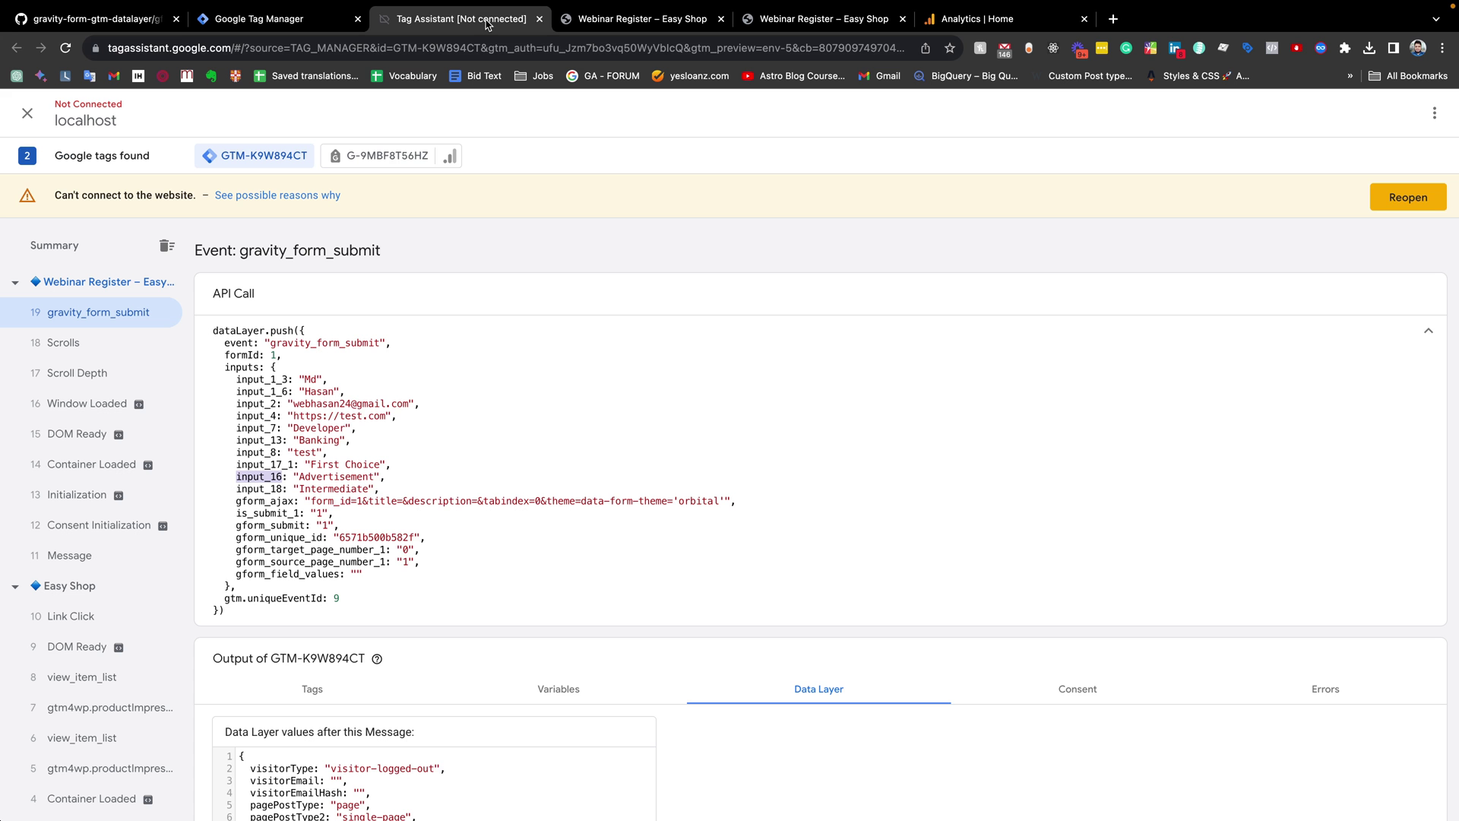
{"action": "left_click", "coordinate": [626, 21]}
{"action": "scroll", "coordinate": [377, 126], "scroll_direction": "up", "scroll_amount": 10}
{"action": "scroll", "coordinate": [375, 124], "scroll_direction": "down", "scroll_amount": 1}
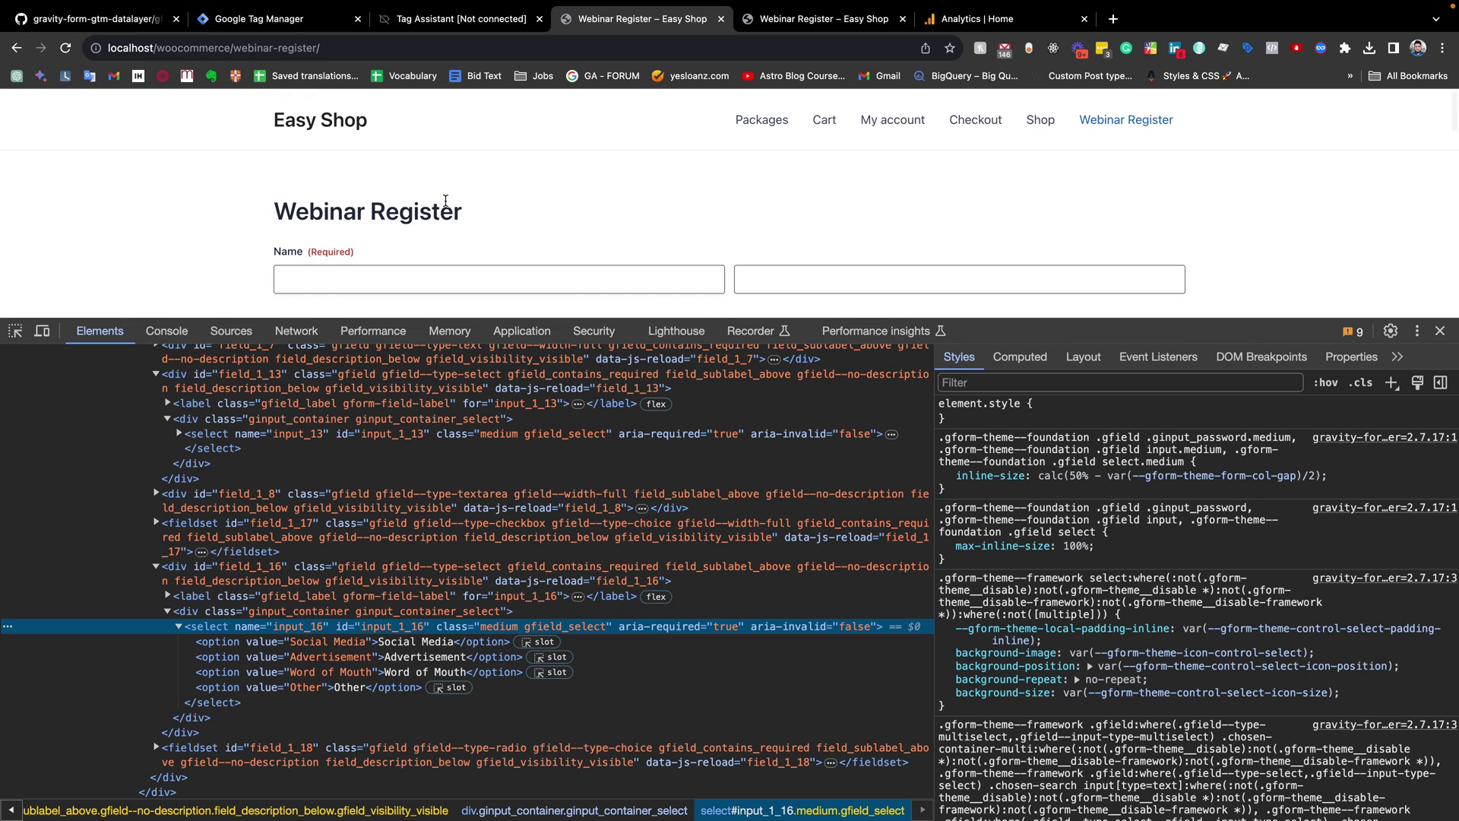
{"action": "left_click_drag", "start_coordinate": [465, 212], "coordinate": [259, 208]}
{"action": "key", "text": "super+c"}
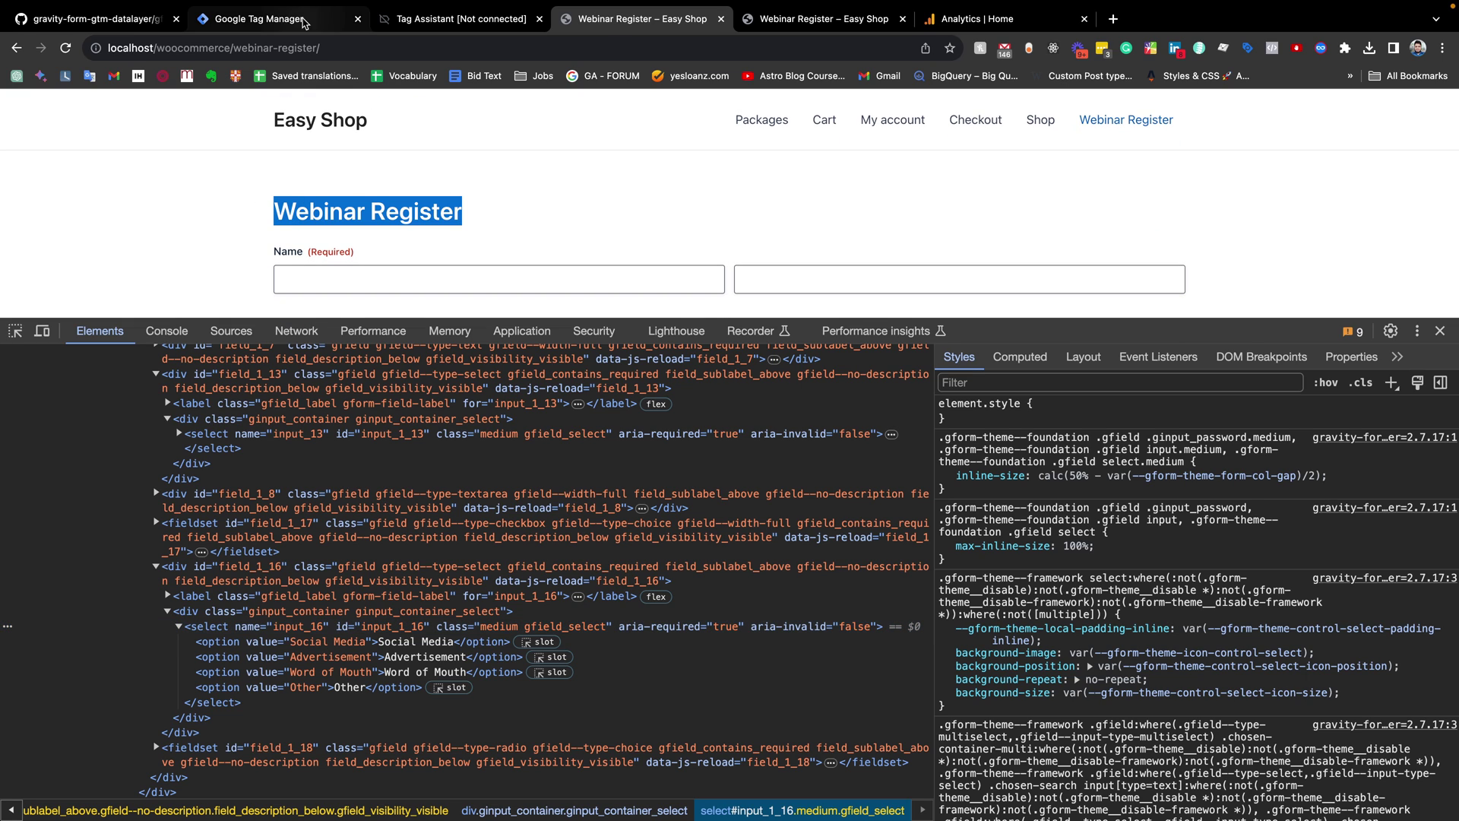
Step: Name the new Google Tag Manager trigger "Webinar Register Submit" and set its trigger type to Custom Event
{"action": "left_click", "coordinate": [258, 18]}
{"action": "key", "text": "super+v"}
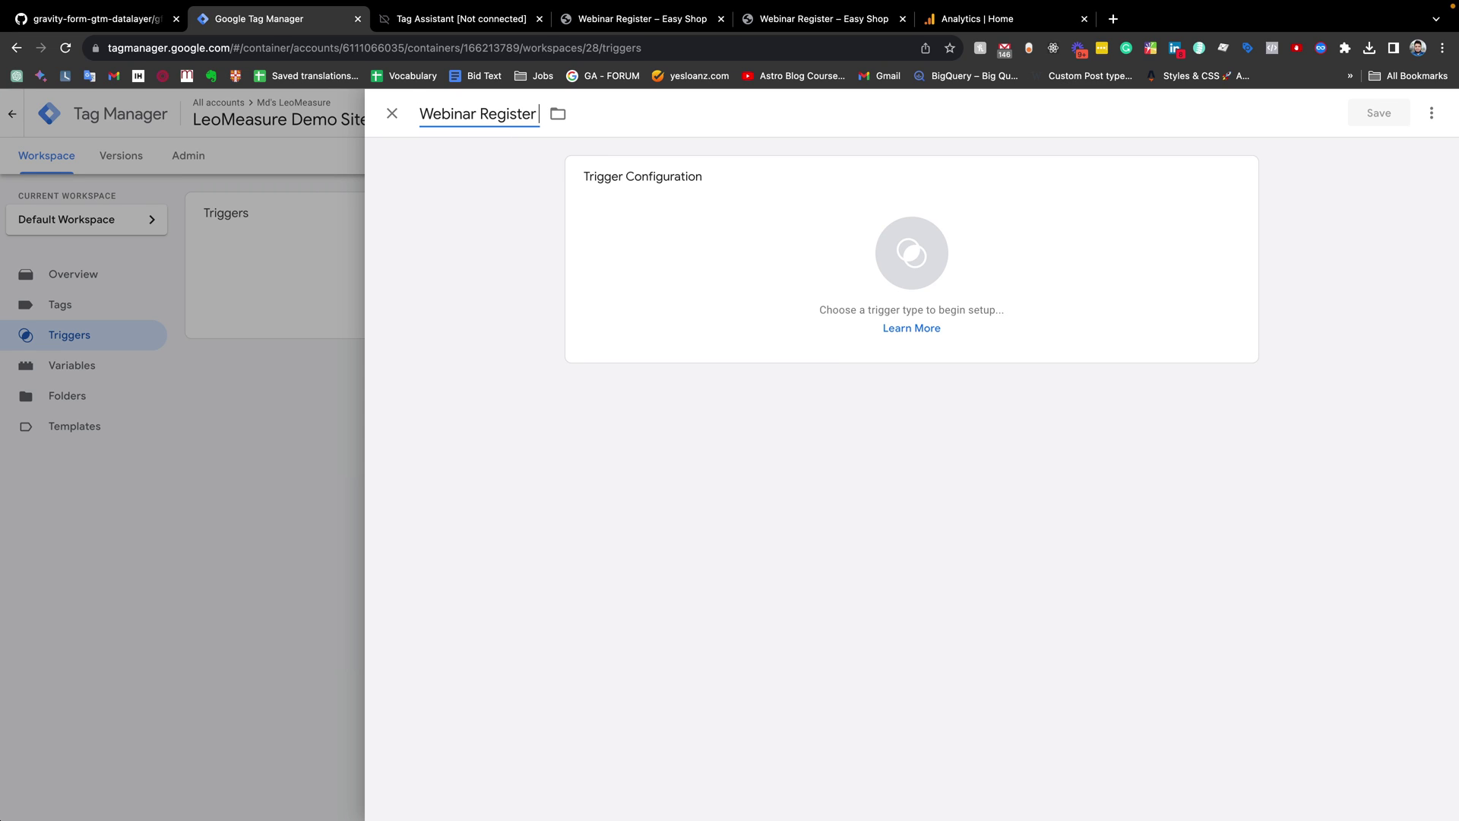
{"action": "type", "text": "Submit"}
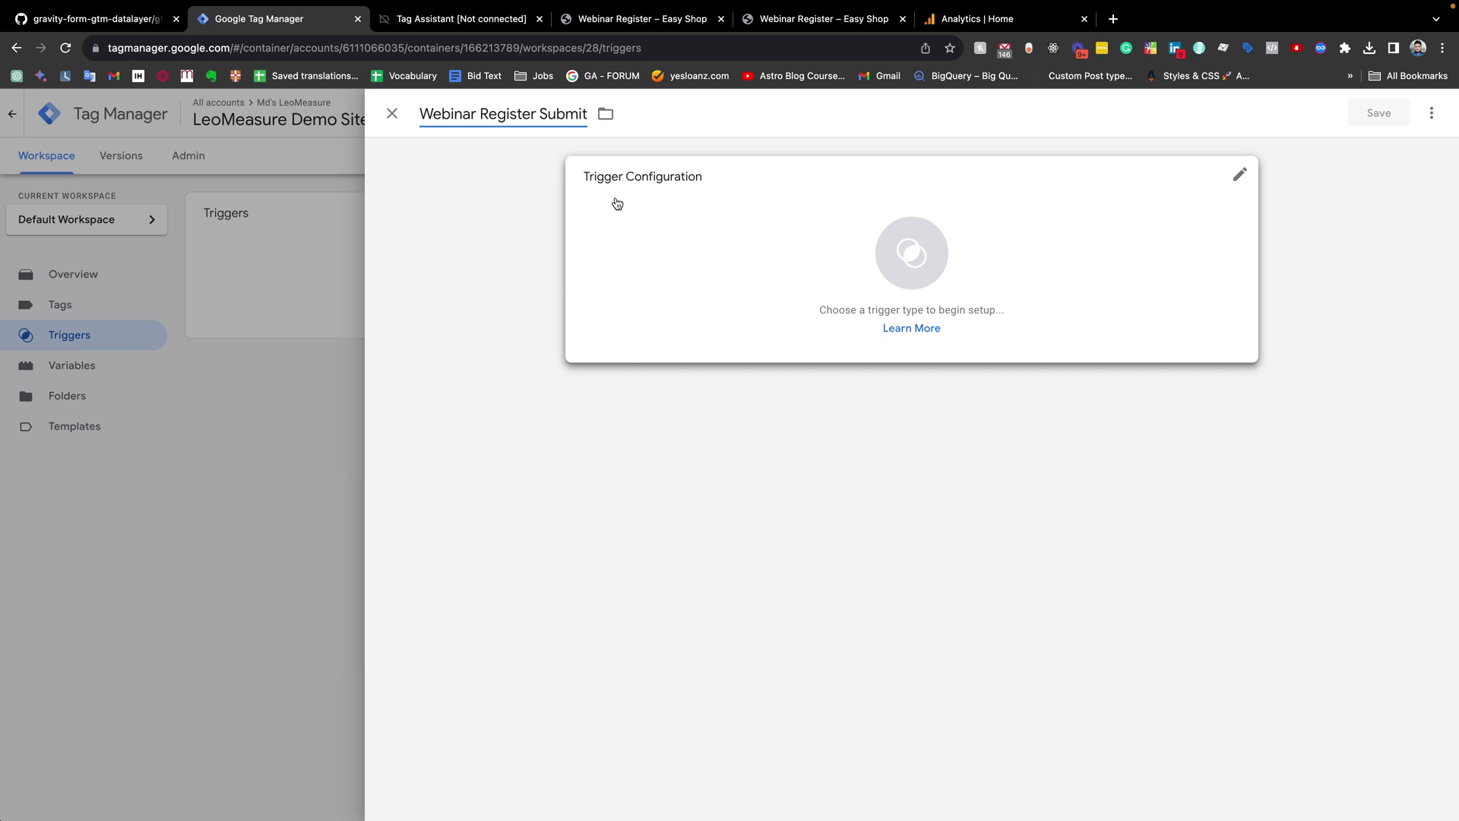
{"action": "left_click", "coordinate": [912, 253]}
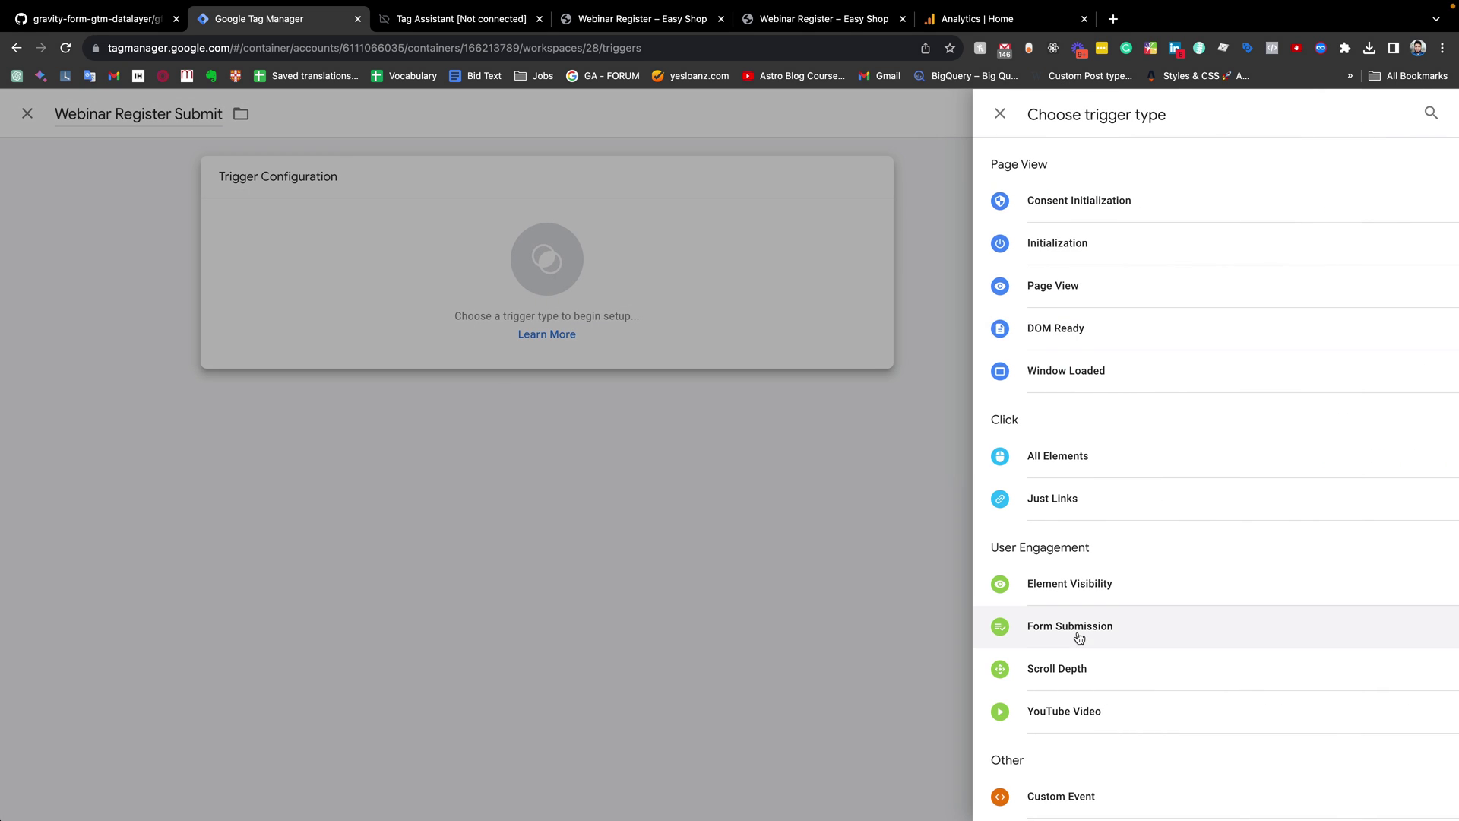
{"action": "scroll", "coordinate": [1079, 639], "scroll_direction": "down", "scroll_amount": 1}
{"action": "left_click", "coordinate": [1064, 717]}
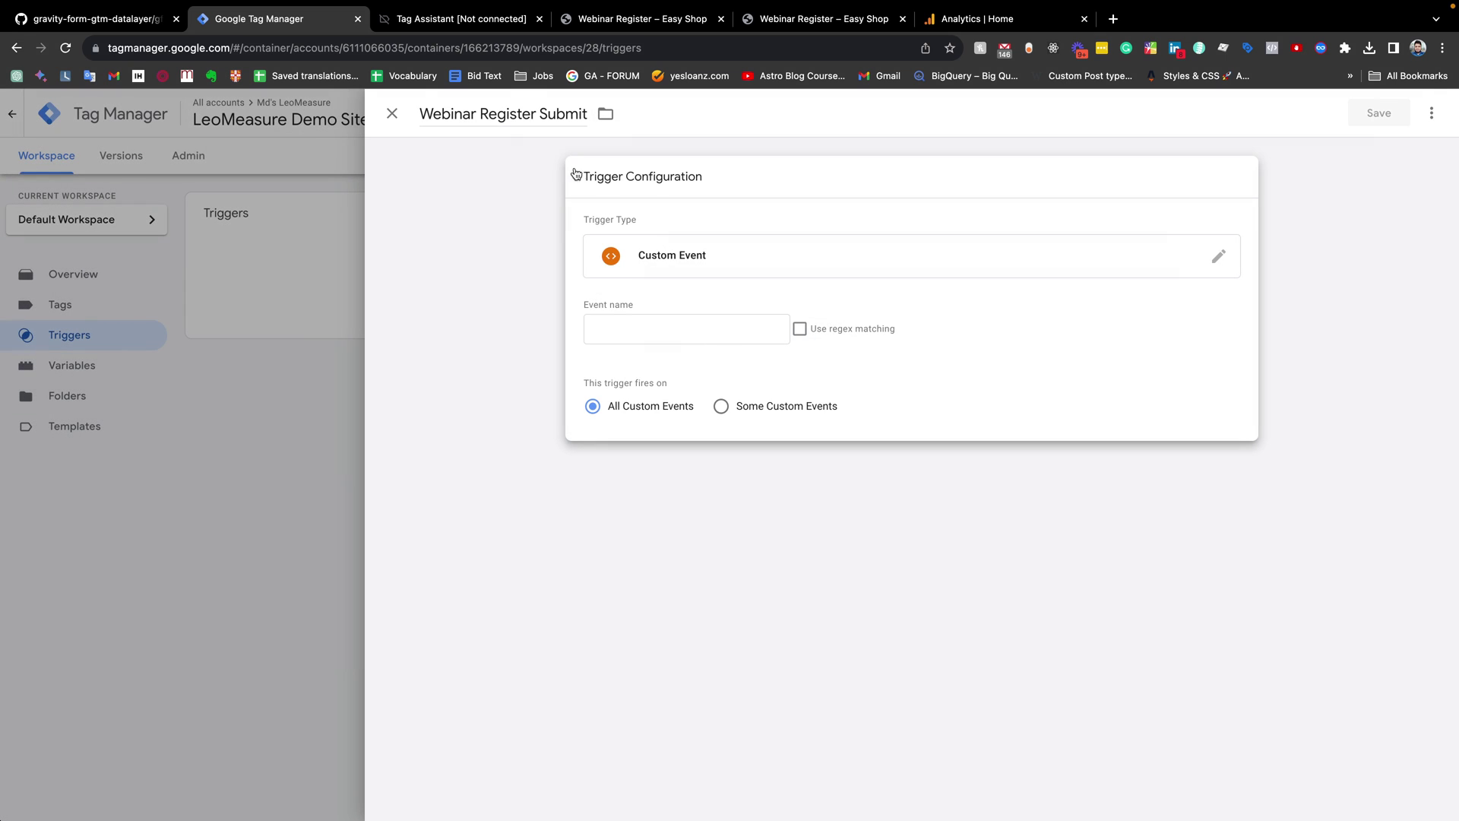
Step: Copy the event name gravity_form_submit from Tag Assistant and enter it as the custom event trigger's event name
{"action": "left_click", "coordinate": [467, 23]}
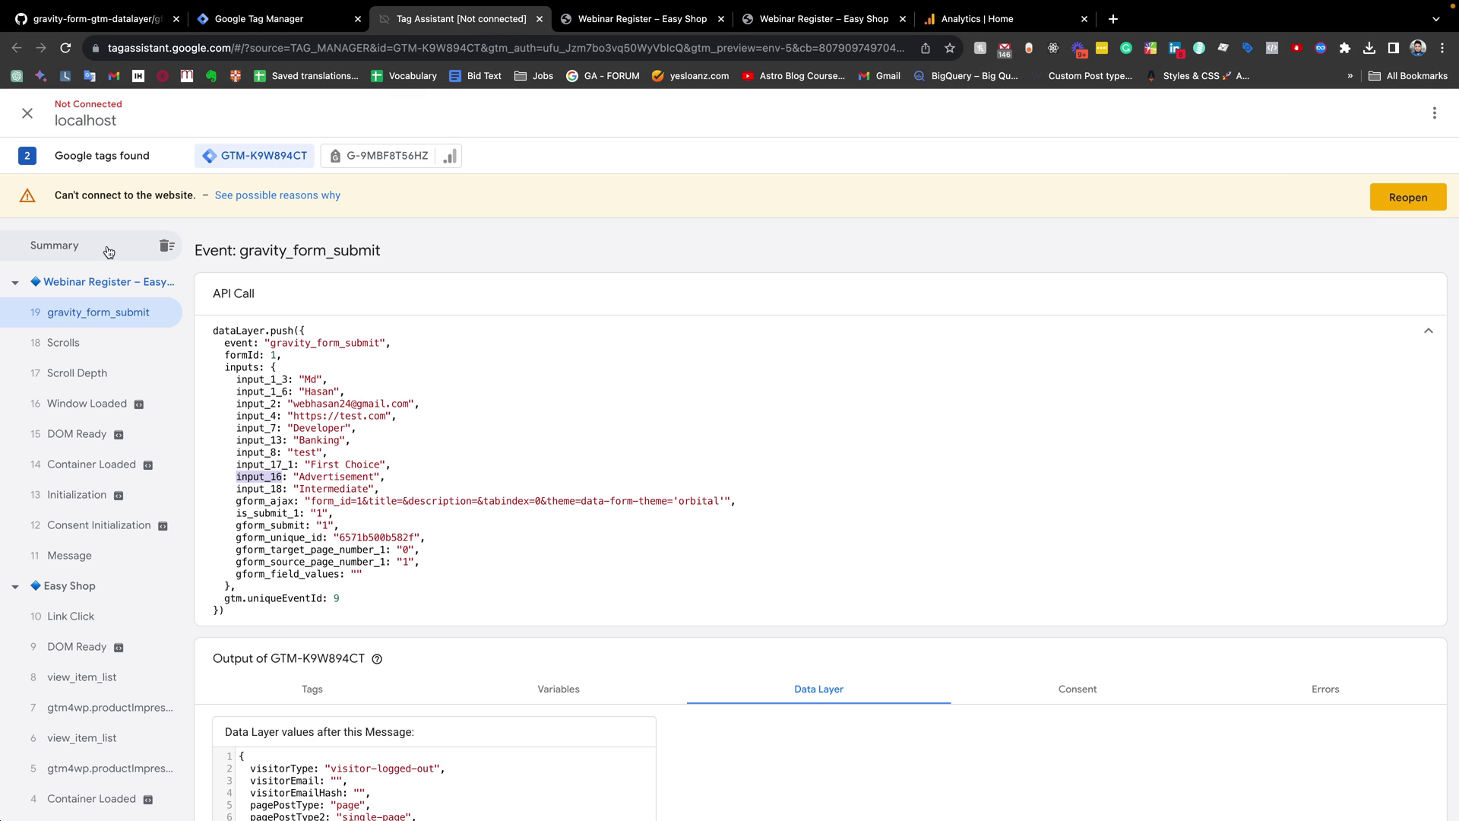
{"action": "double_click", "coordinate": [319, 344]}
{"action": "key", "text": "super+c"}
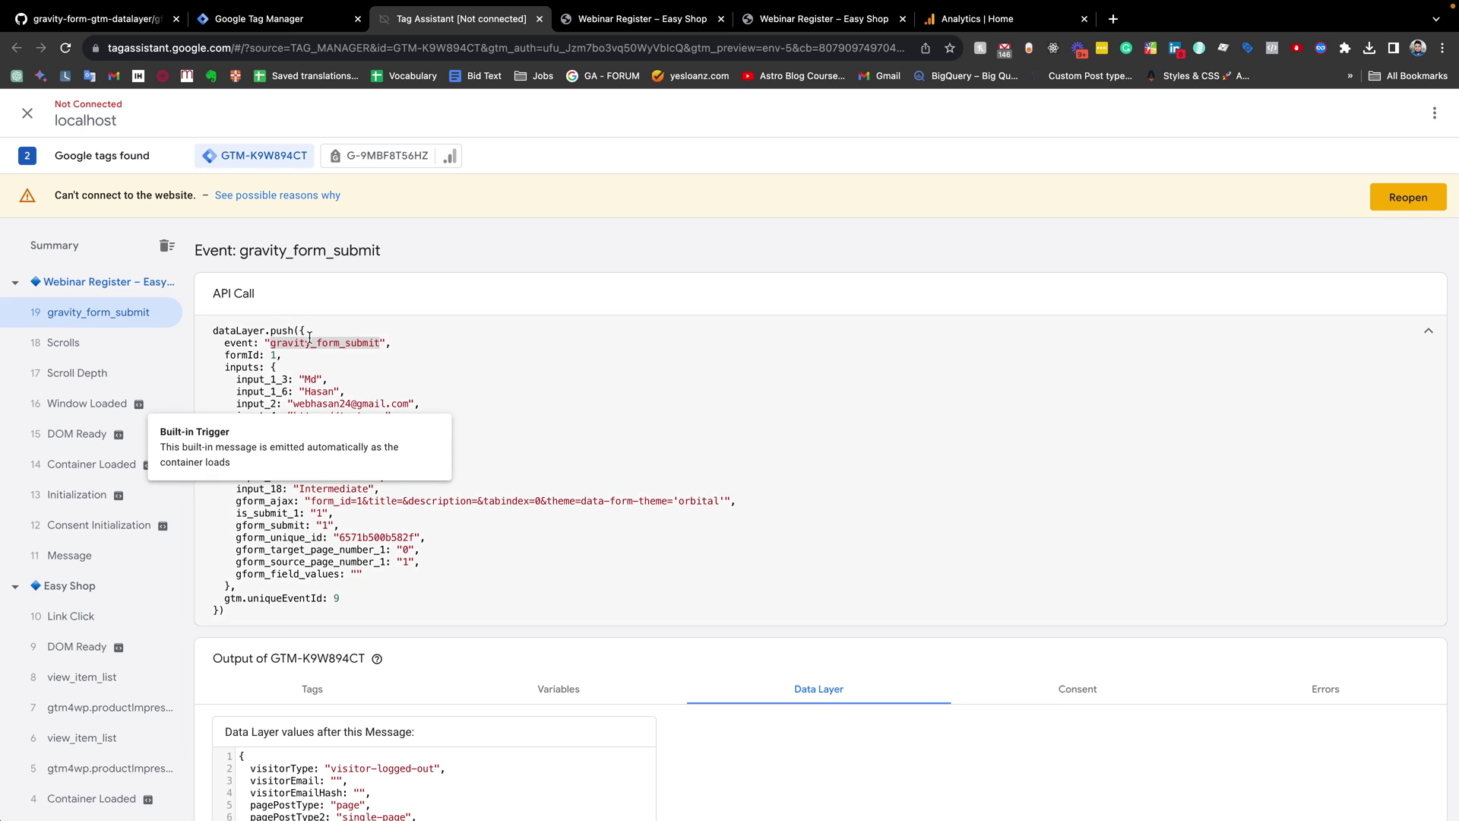
{"action": "left_click", "coordinate": [308, 18]}
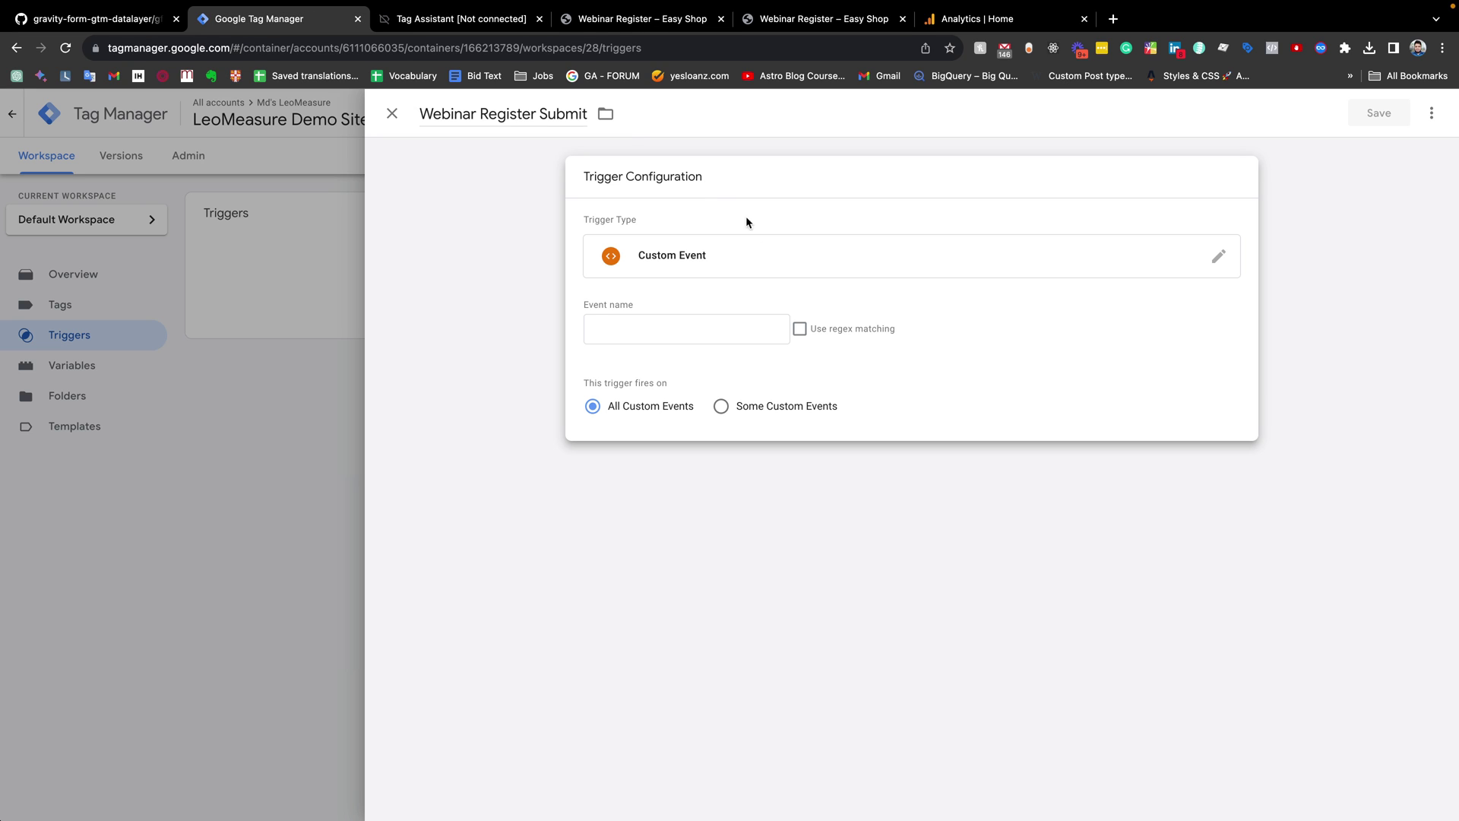
{"action": "left_click", "coordinate": [657, 330]}
{"action": "key", "text": "super+v"}
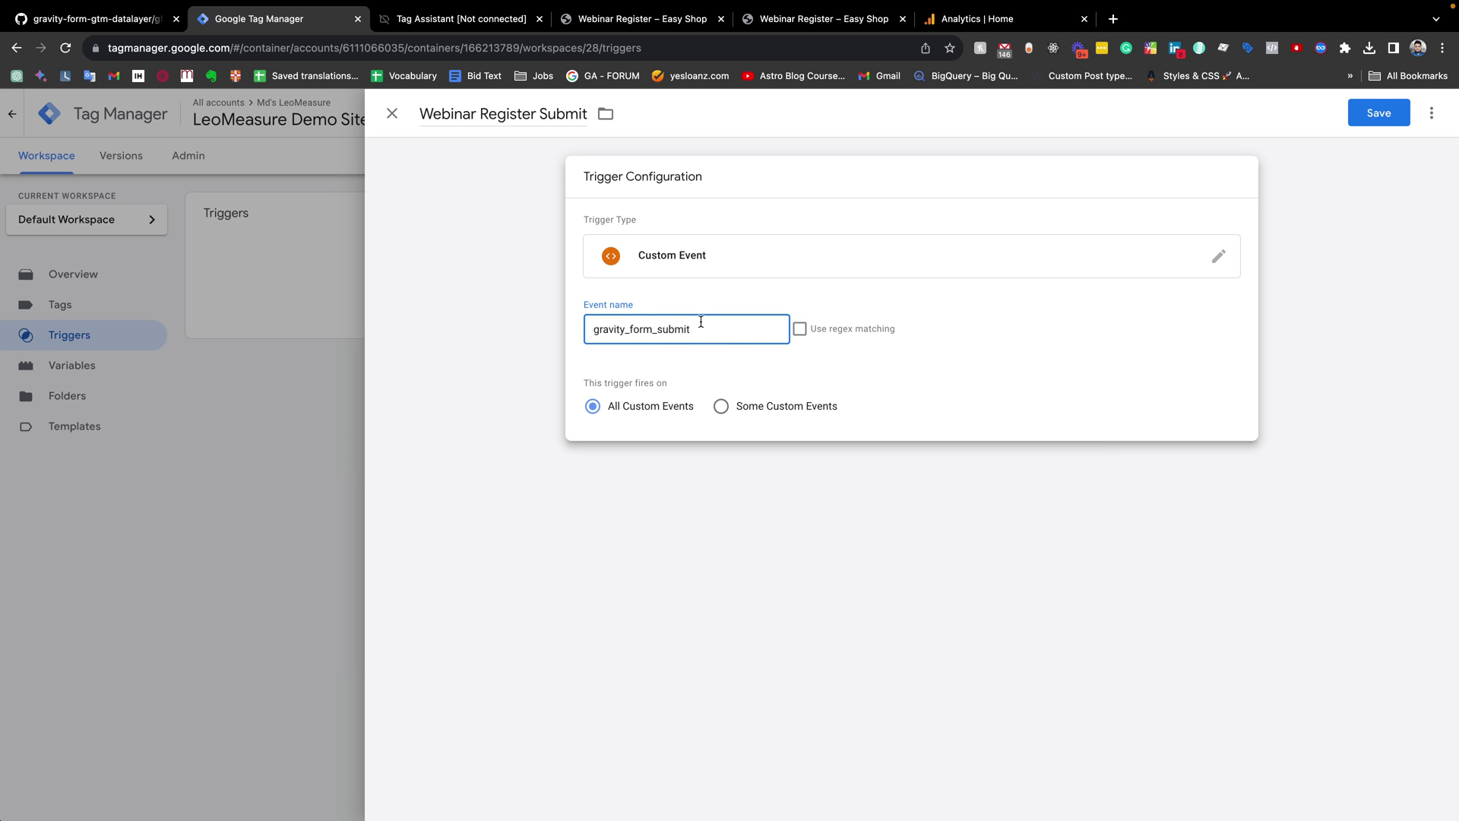
Step: Check the formId value of the gravity_form_submit event in Tag Assistant against the webinar form page
{"action": "left_click", "coordinate": [458, 23]}
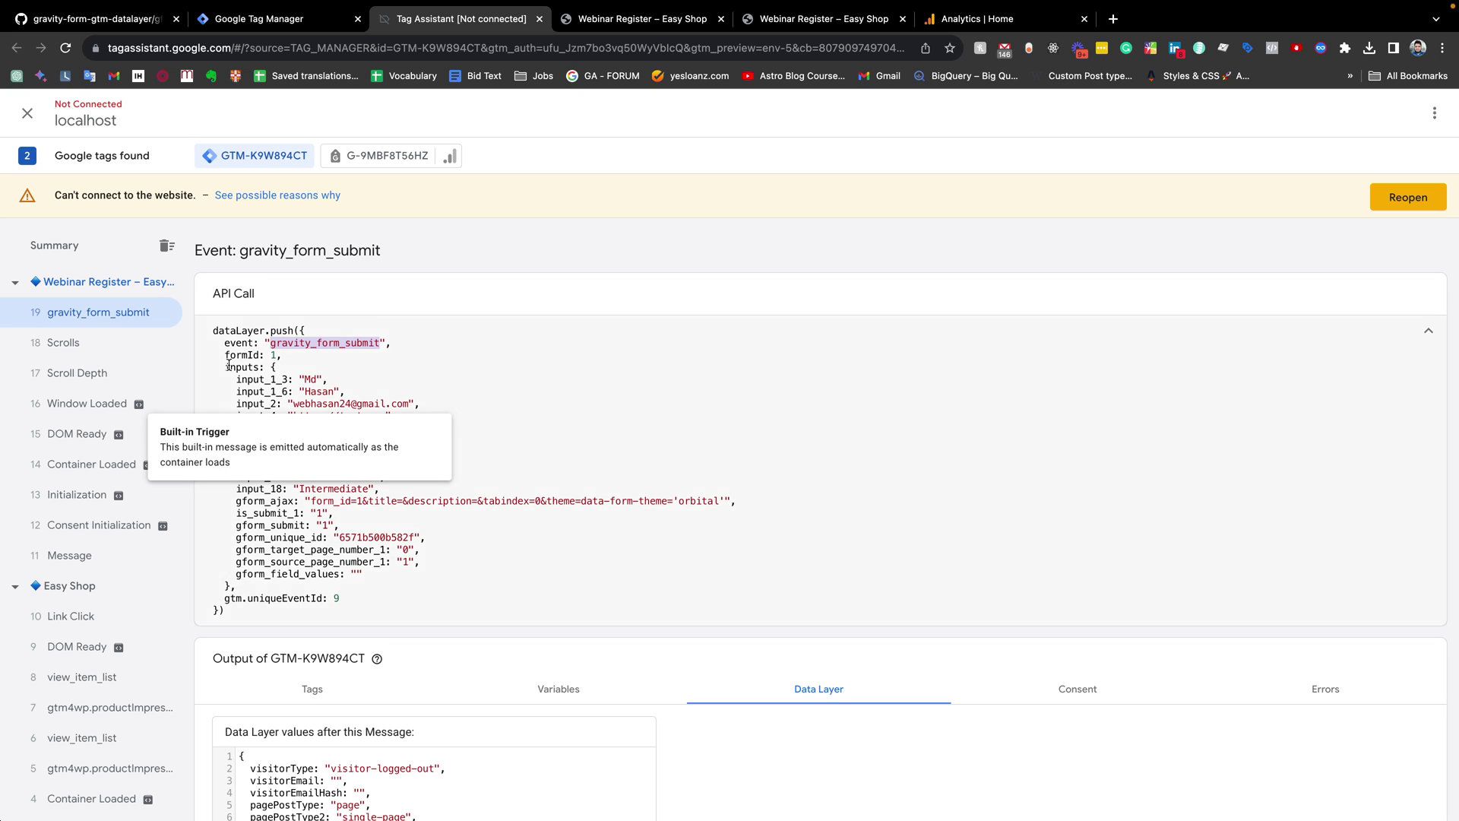
{"action": "left_click", "coordinate": [87, 321]}
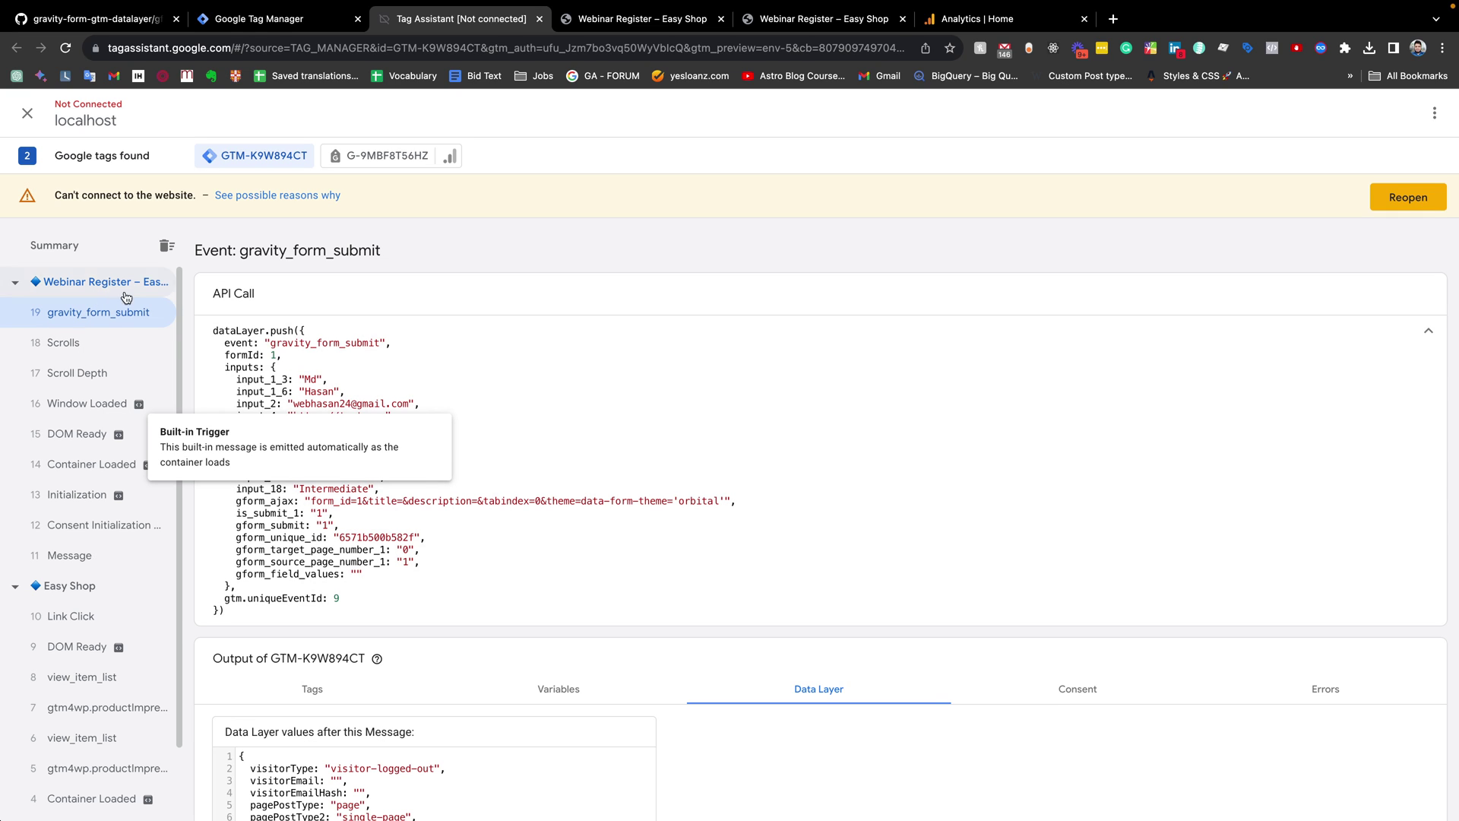
{"action": "left_click", "coordinate": [324, 355]}
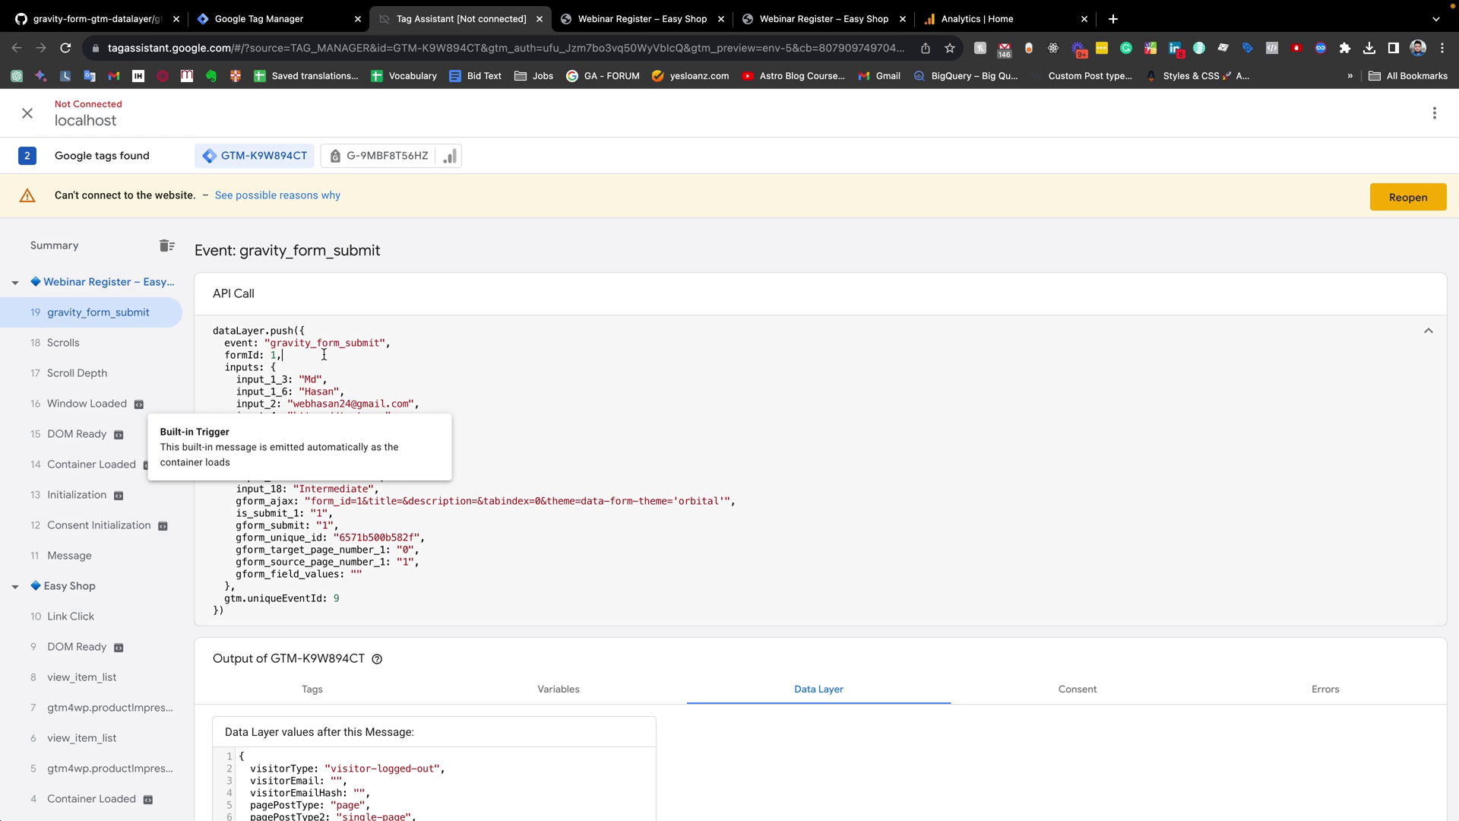
{"action": "left_click", "coordinate": [653, 24]}
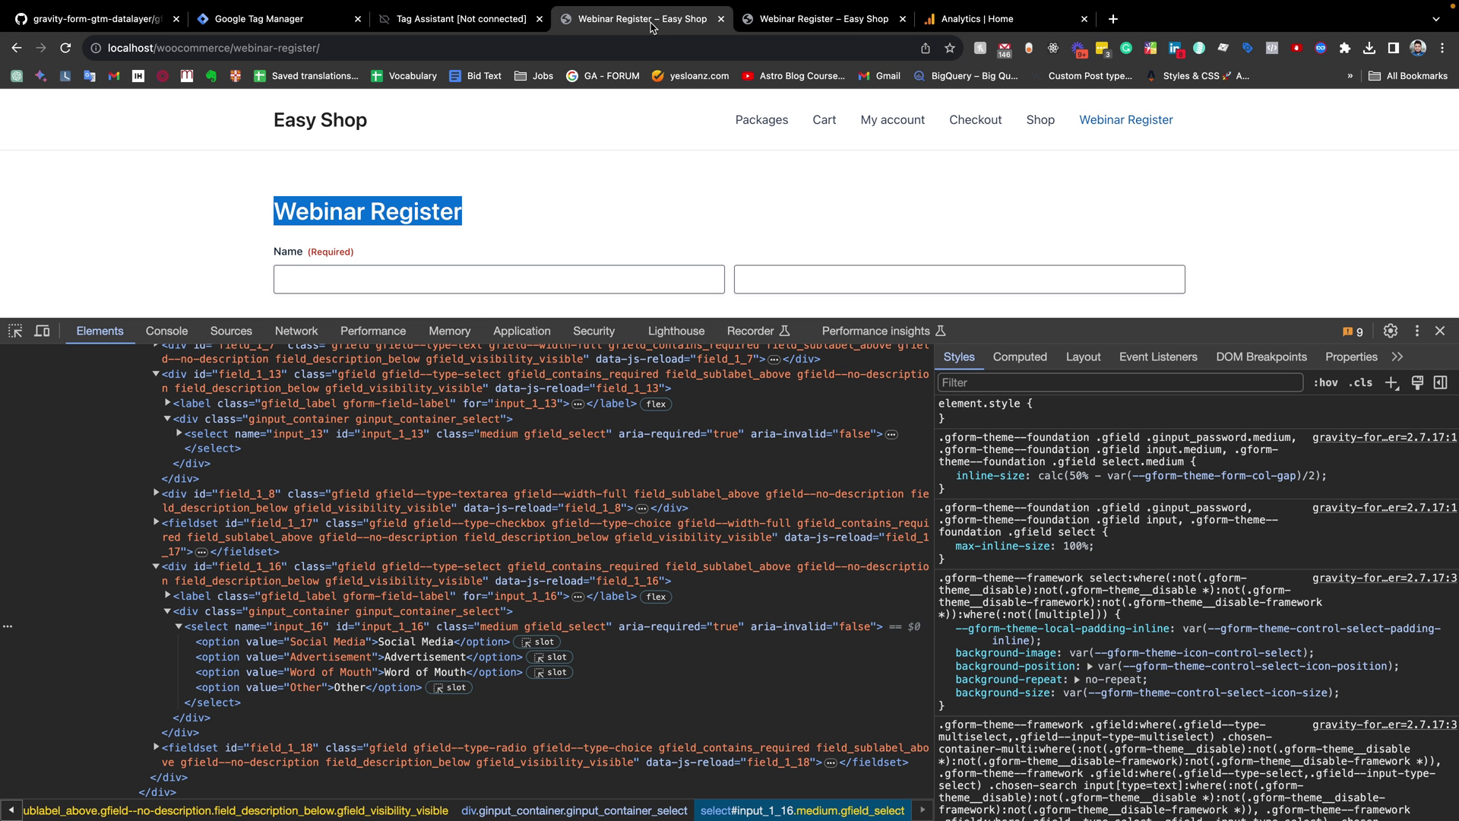
{"action": "left_click", "coordinate": [480, 21]}
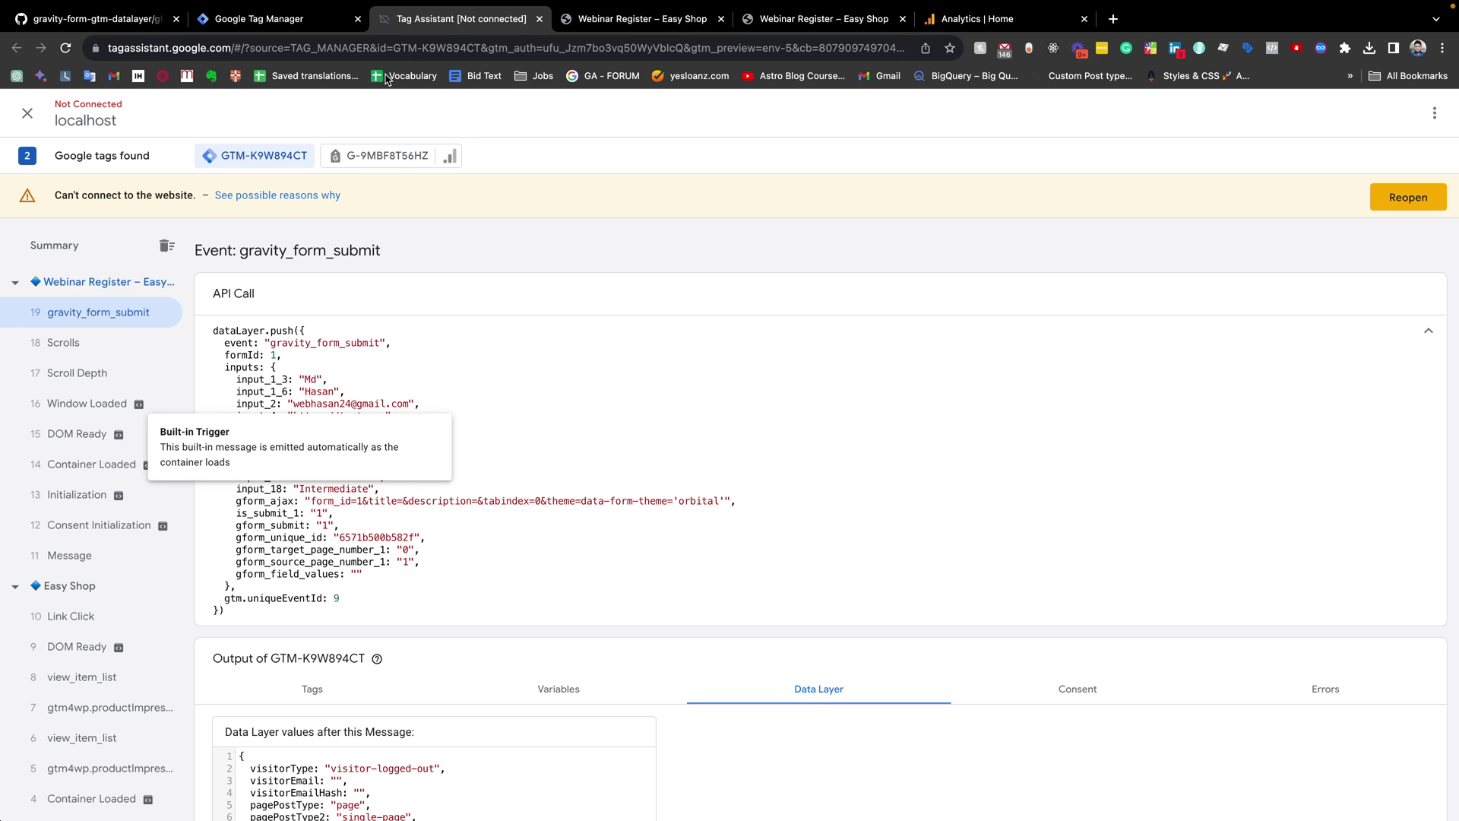
{"action": "double_click", "coordinate": [272, 355]}
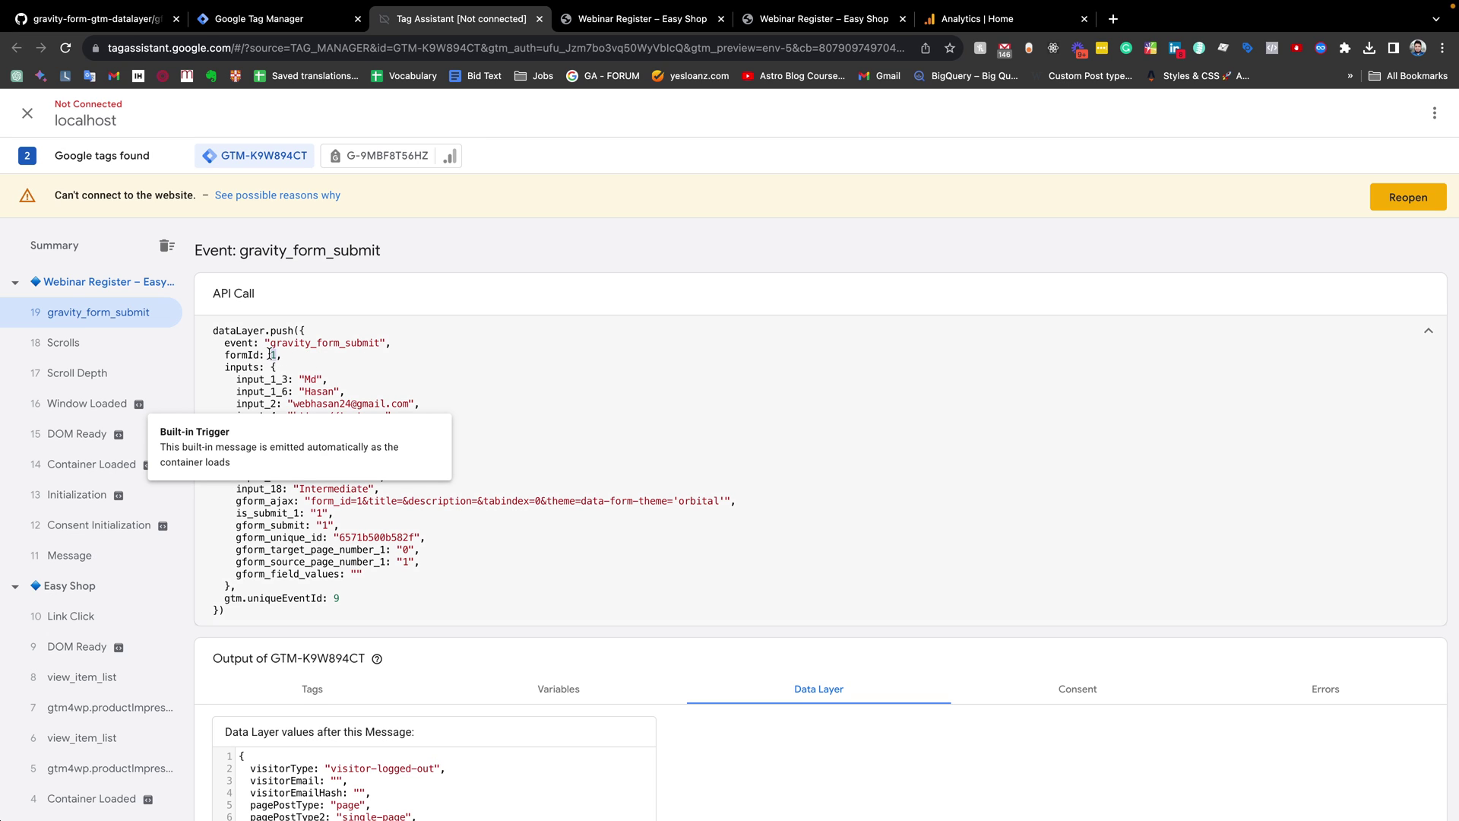
Step: In Google Tag Manager, limit the trigger to some custom events where dlv - gFormId equals 1
{"action": "left_click", "coordinate": [316, 23]}
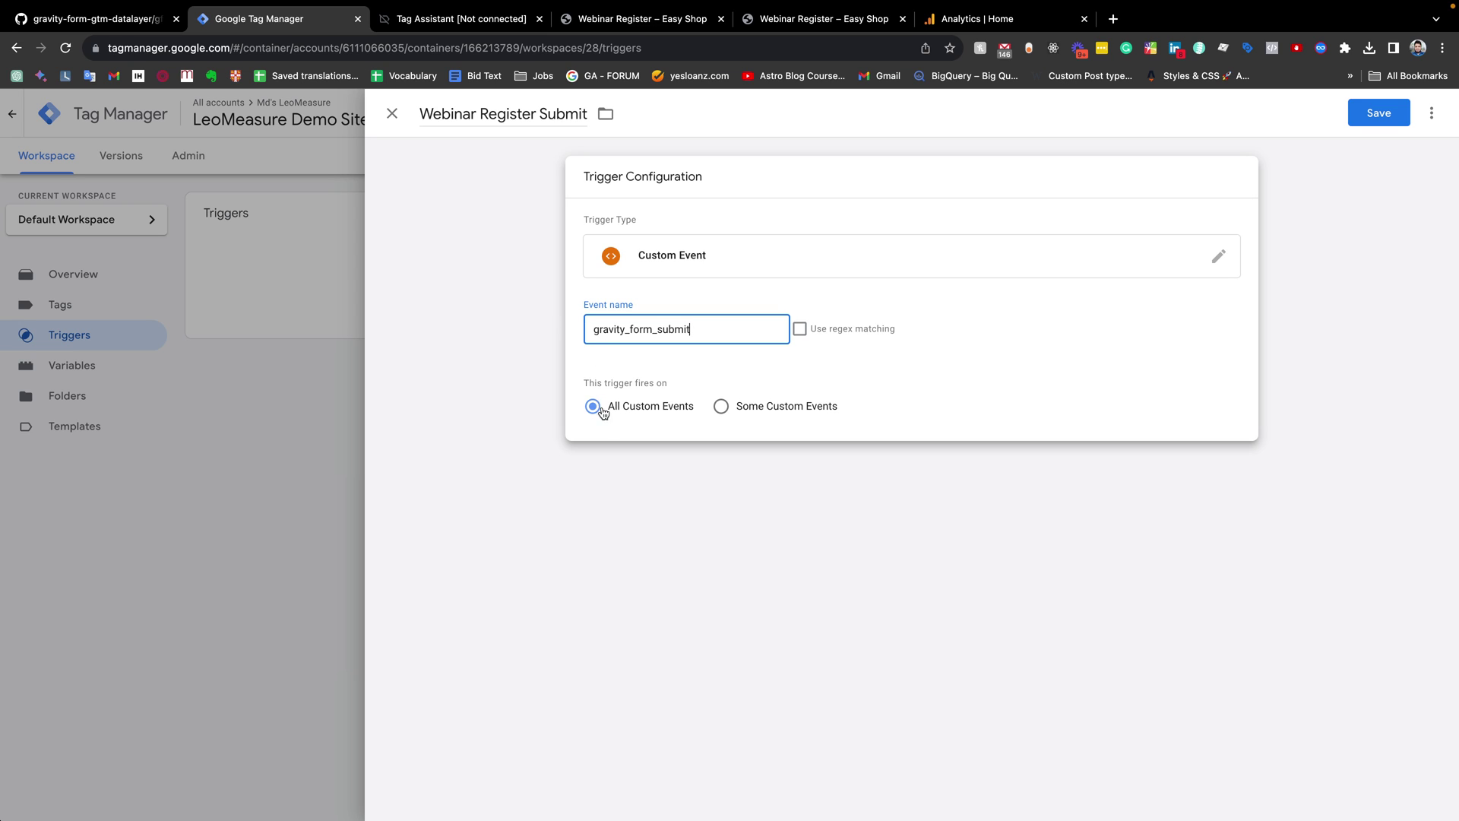
{"action": "left_click", "coordinate": [722, 407]}
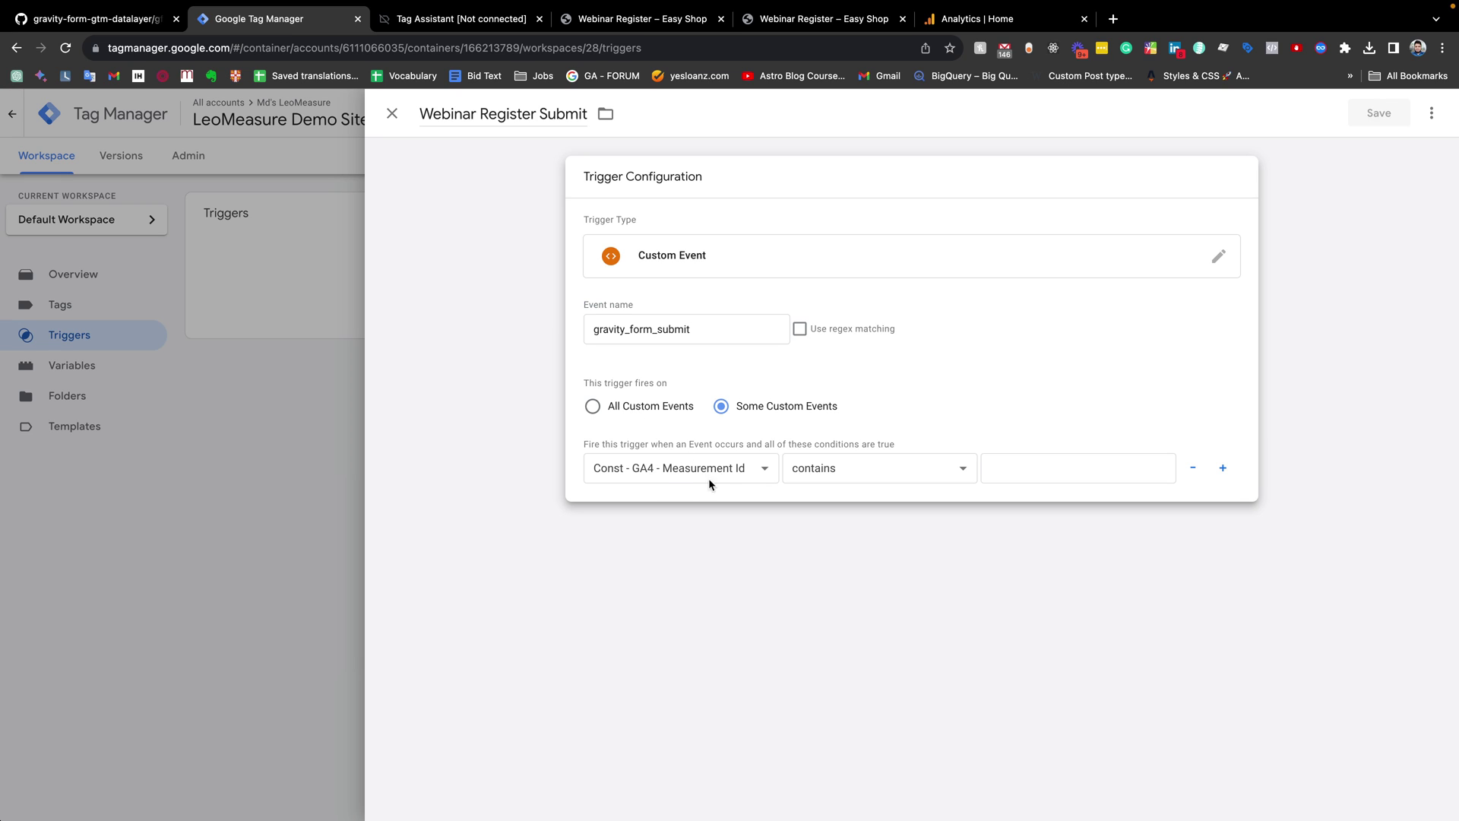
{"action": "left_click", "coordinate": [672, 469]}
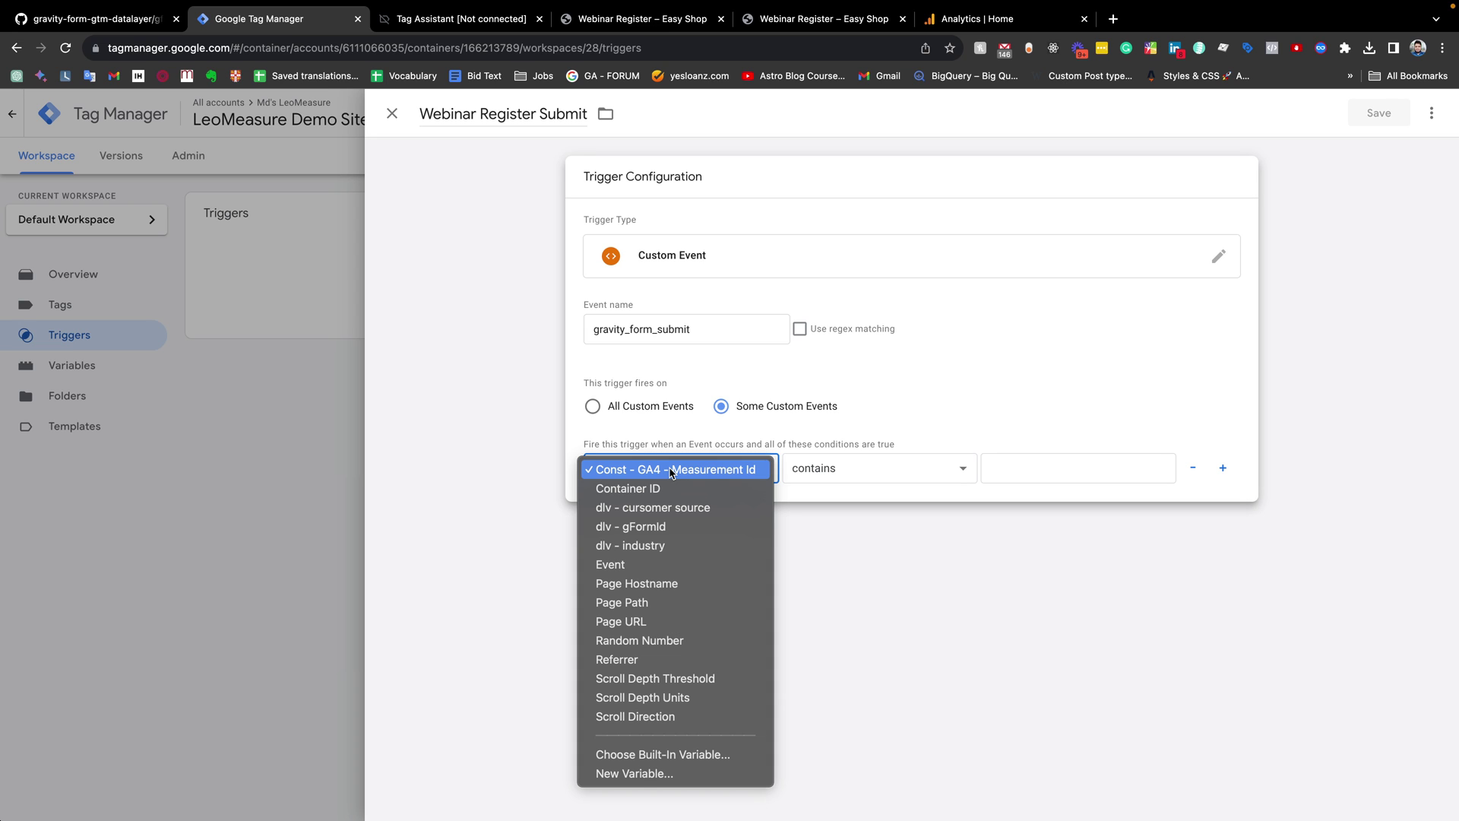
{"action": "left_click", "coordinate": [661, 526]}
{"action": "left_click", "coordinate": [854, 472]}
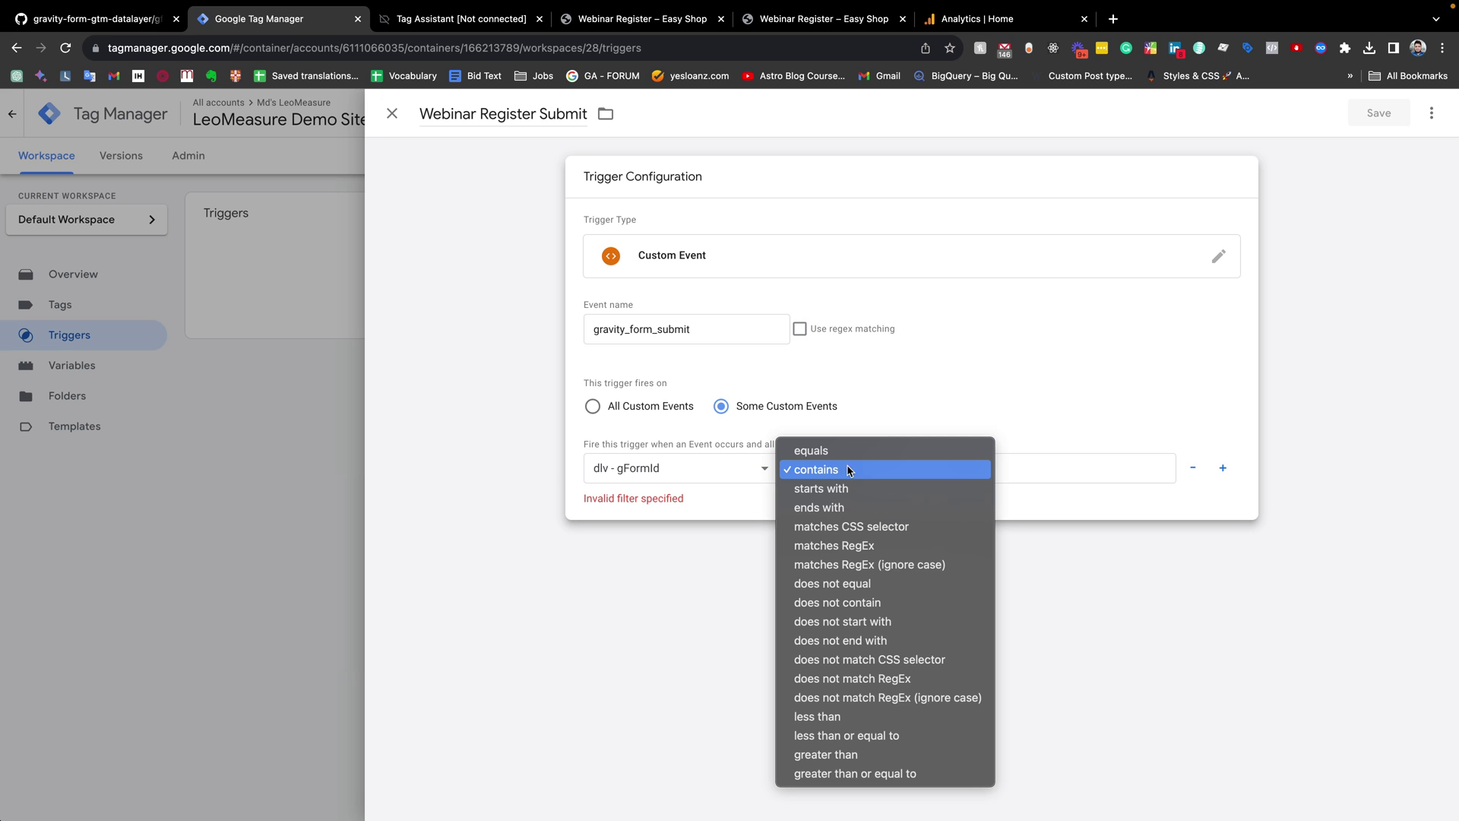
{"action": "left_click", "coordinate": [836, 453]}
{"action": "left_click", "coordinate": [1053, 467]}
{"action": "type", "text": "1"}
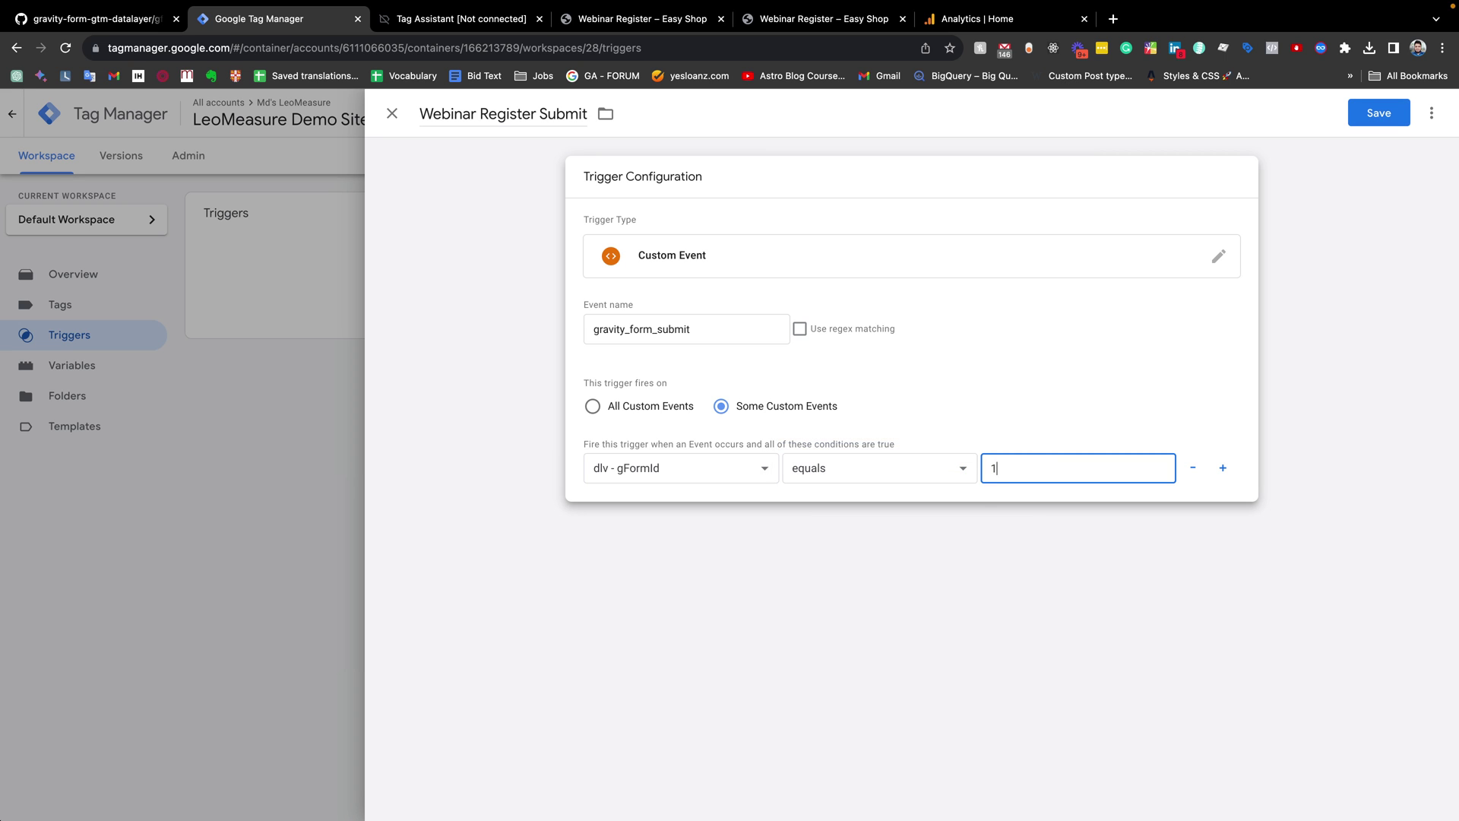
{"action": "left_click", "coordinate": [924, 594]}
Step: Compare the event name and form ID in Tag Assistant with the Webinar Register form page
{"action": "left_click", "coordinate": [456, 22]}
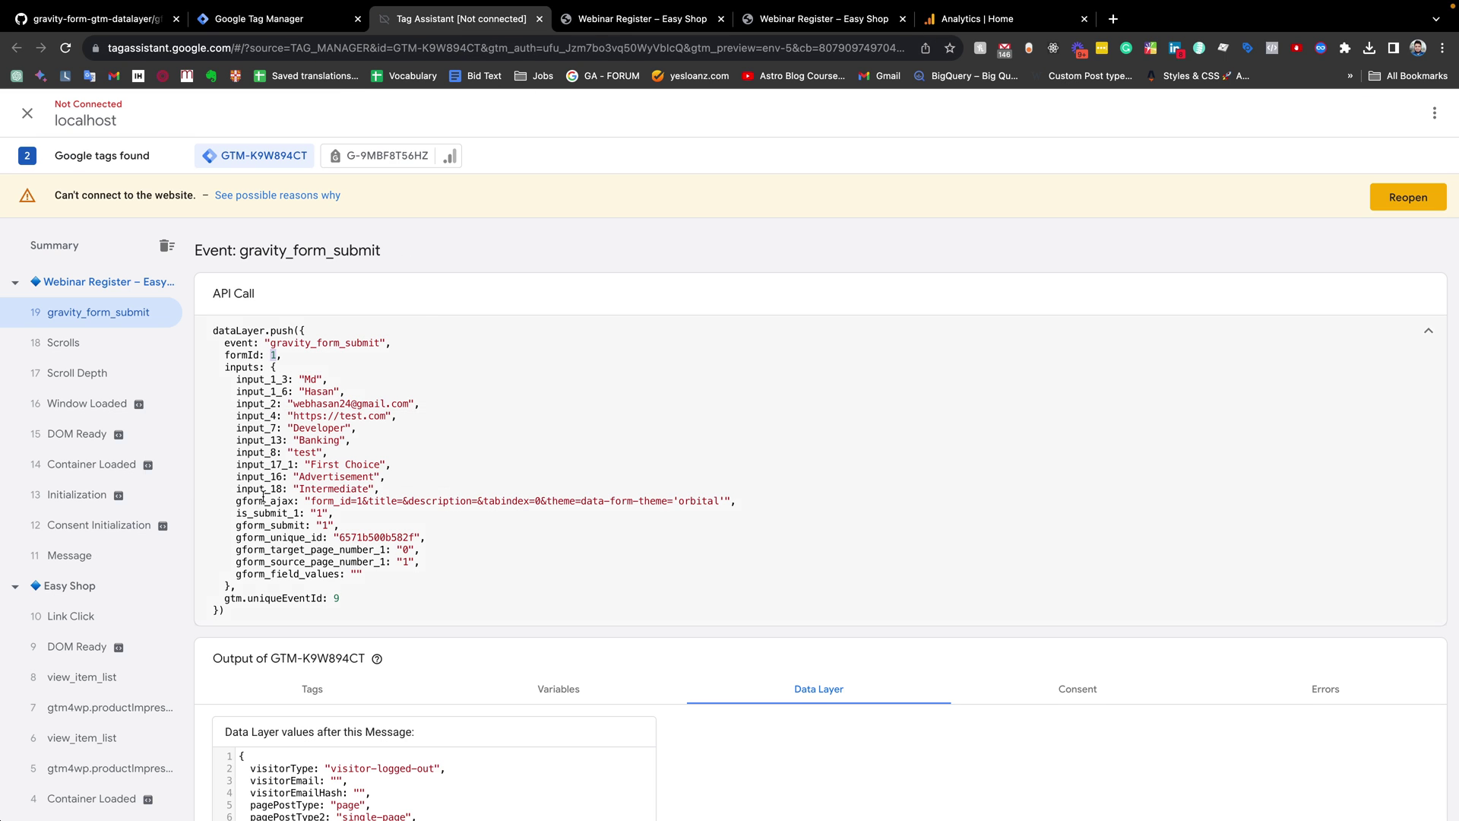
{"action": "left_click_drag", "start_coordinate": [242, 347], "coordinate": [517, 309]}
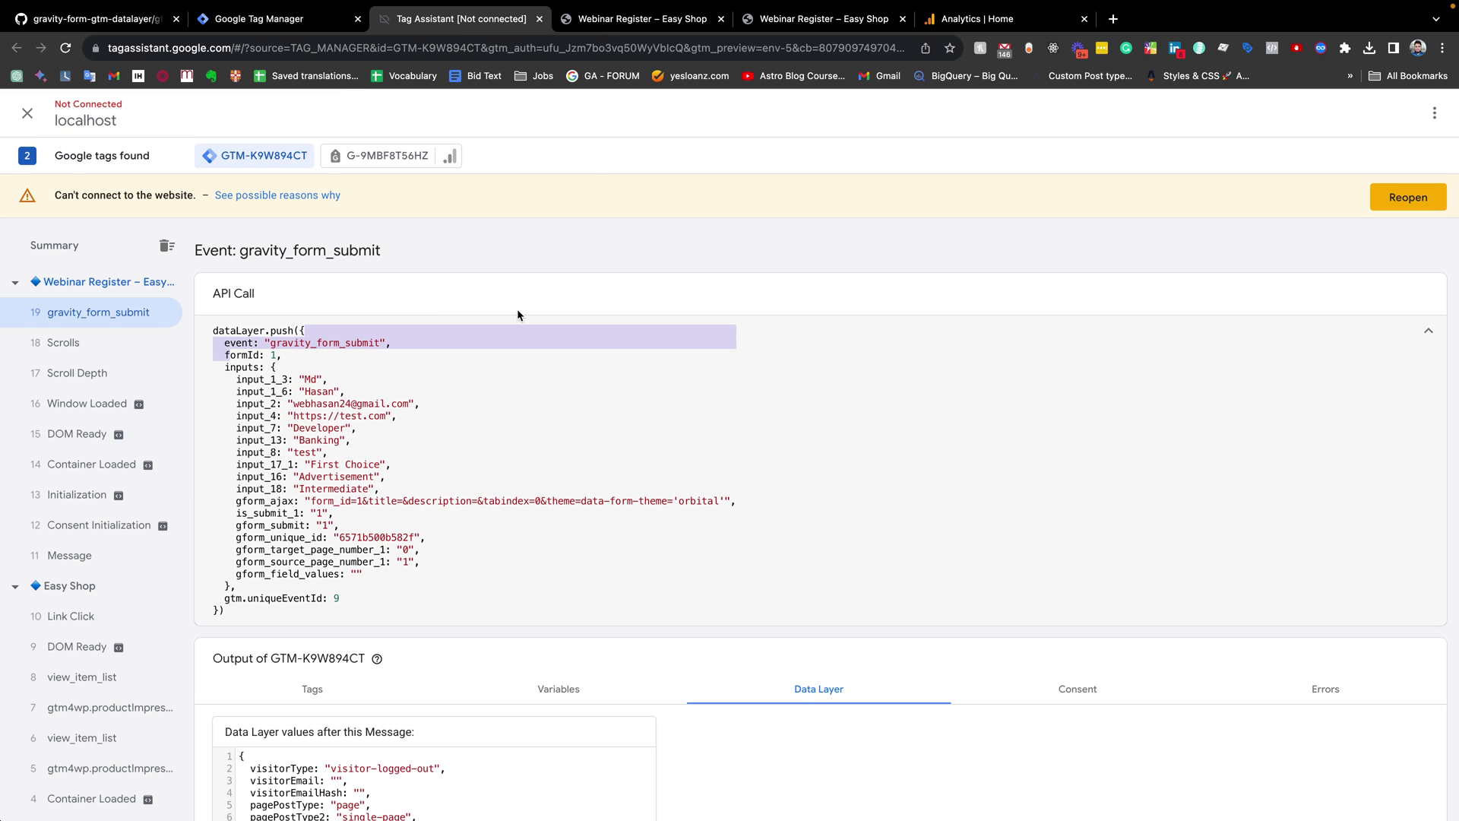
{"action": "left_click", "coordinate": [623, 18]}
{"action": "left_click", "coordinate": [447, 215]}
{"action": "left_click_drag", "start_coordinate": [351, 199], "coordinate": [418, 266]}
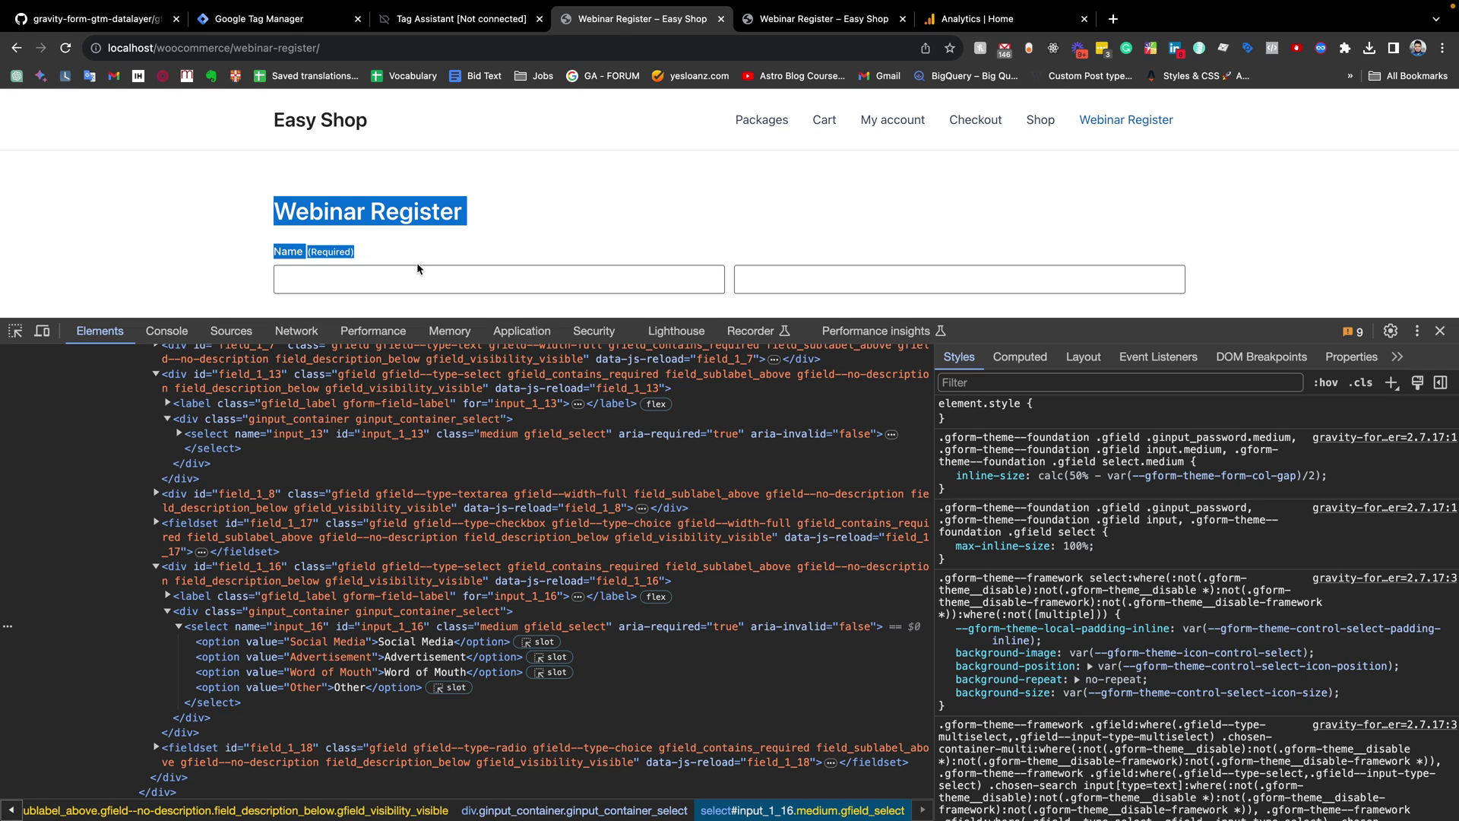
Step: Review the trigger's name and firing condition in Google Tag Manager, and save the trigger
{"action": "left_click", "coordinate": [322, 16]}
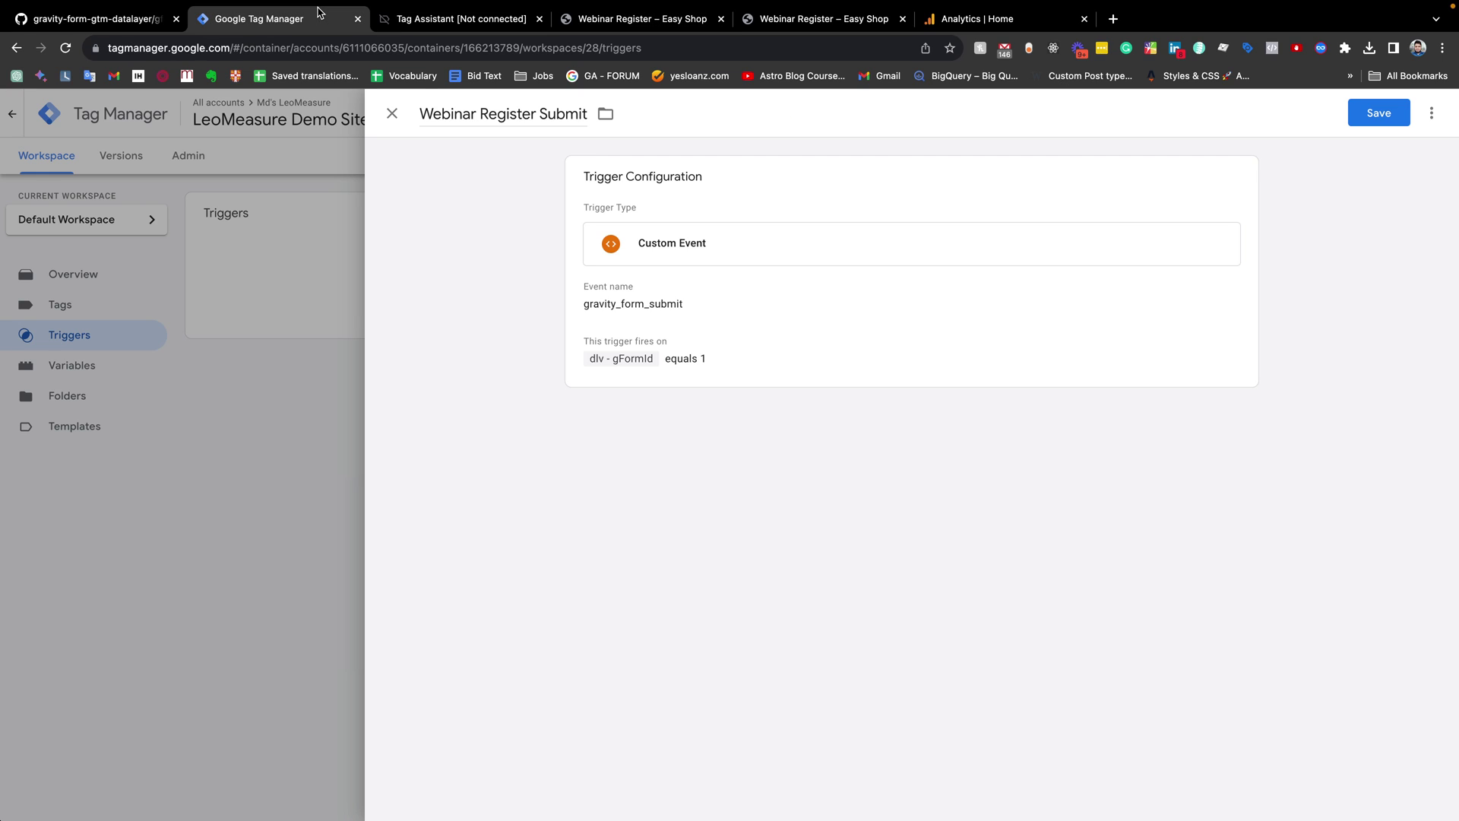
{"action": "left_click", "coordinate": [666, 325]}
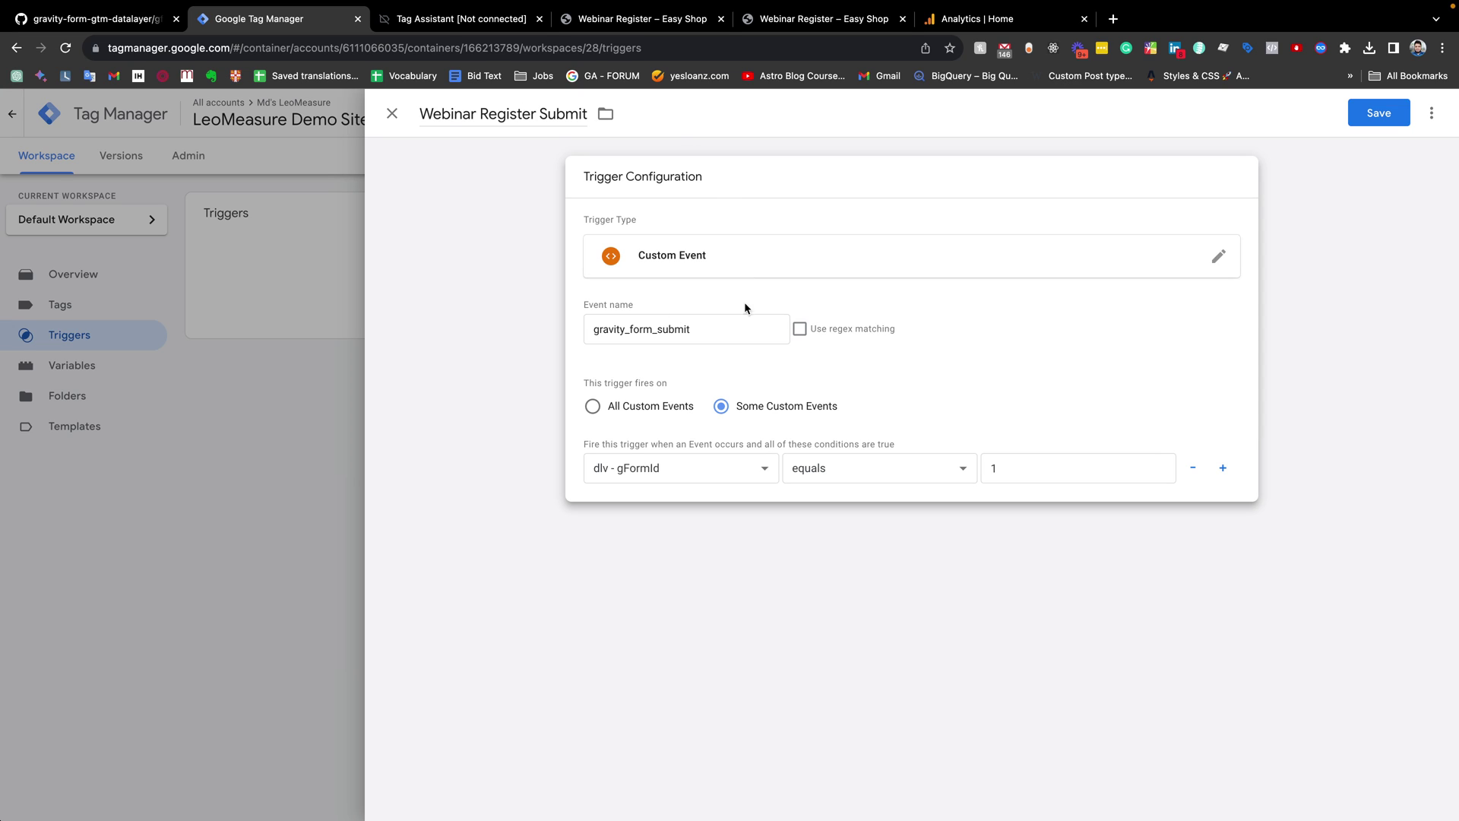
{"action": "triple_click", "coordinate": [551, 115]}
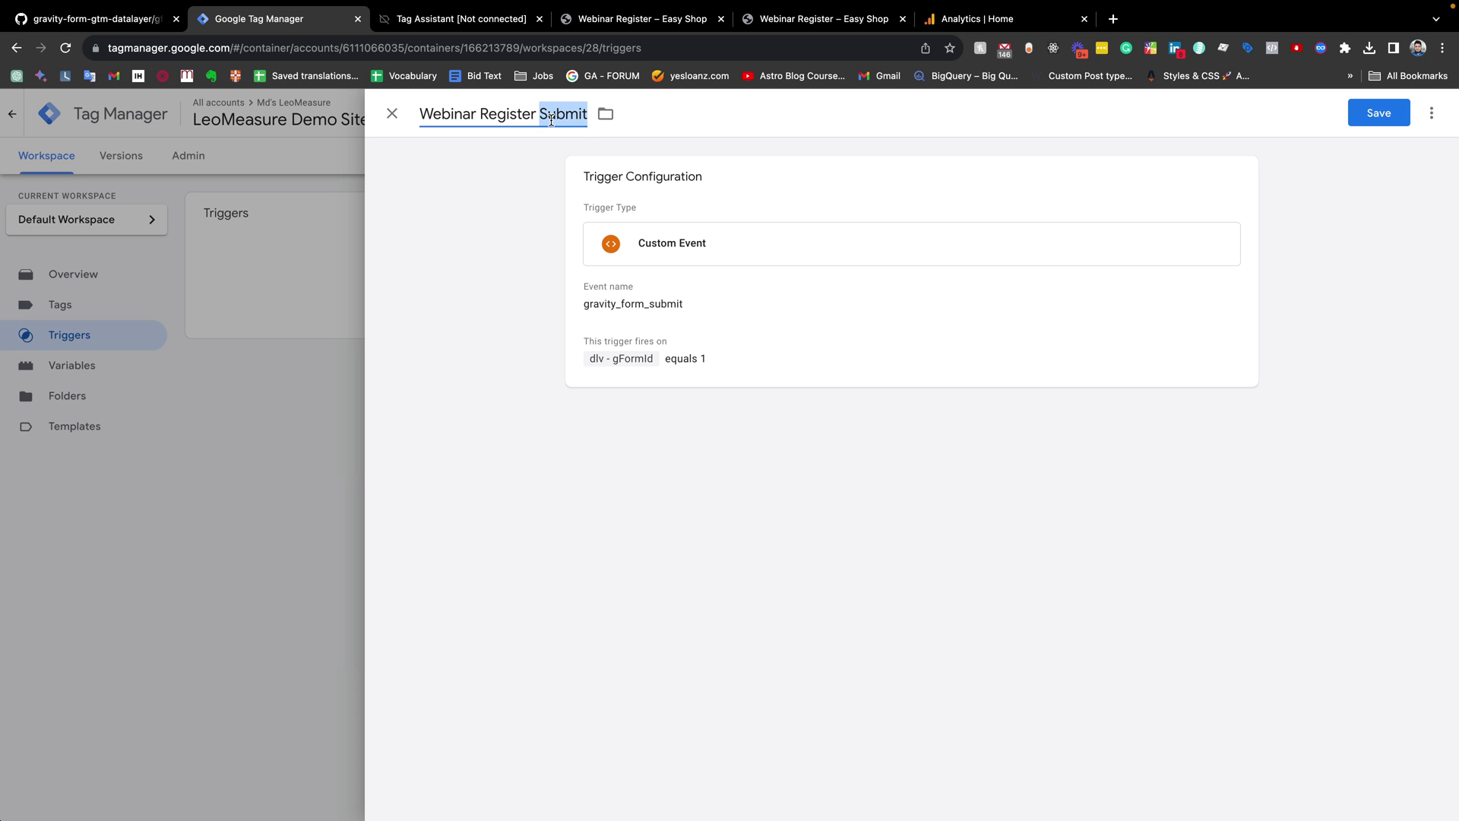
{"action": "key", "text": "super+alt+i"}
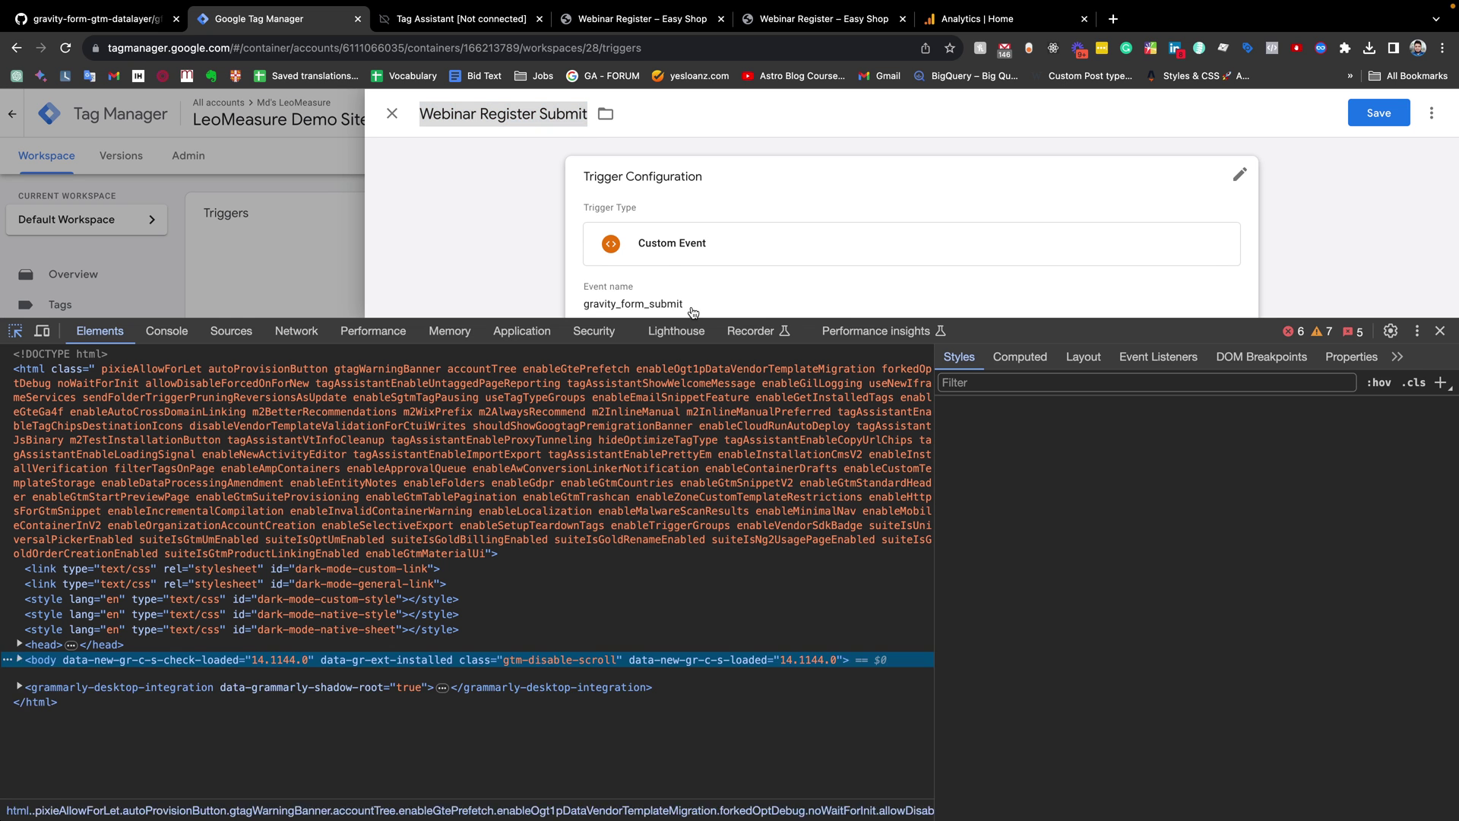
{"action": "left_click", "coordinate": [1441, 331]}
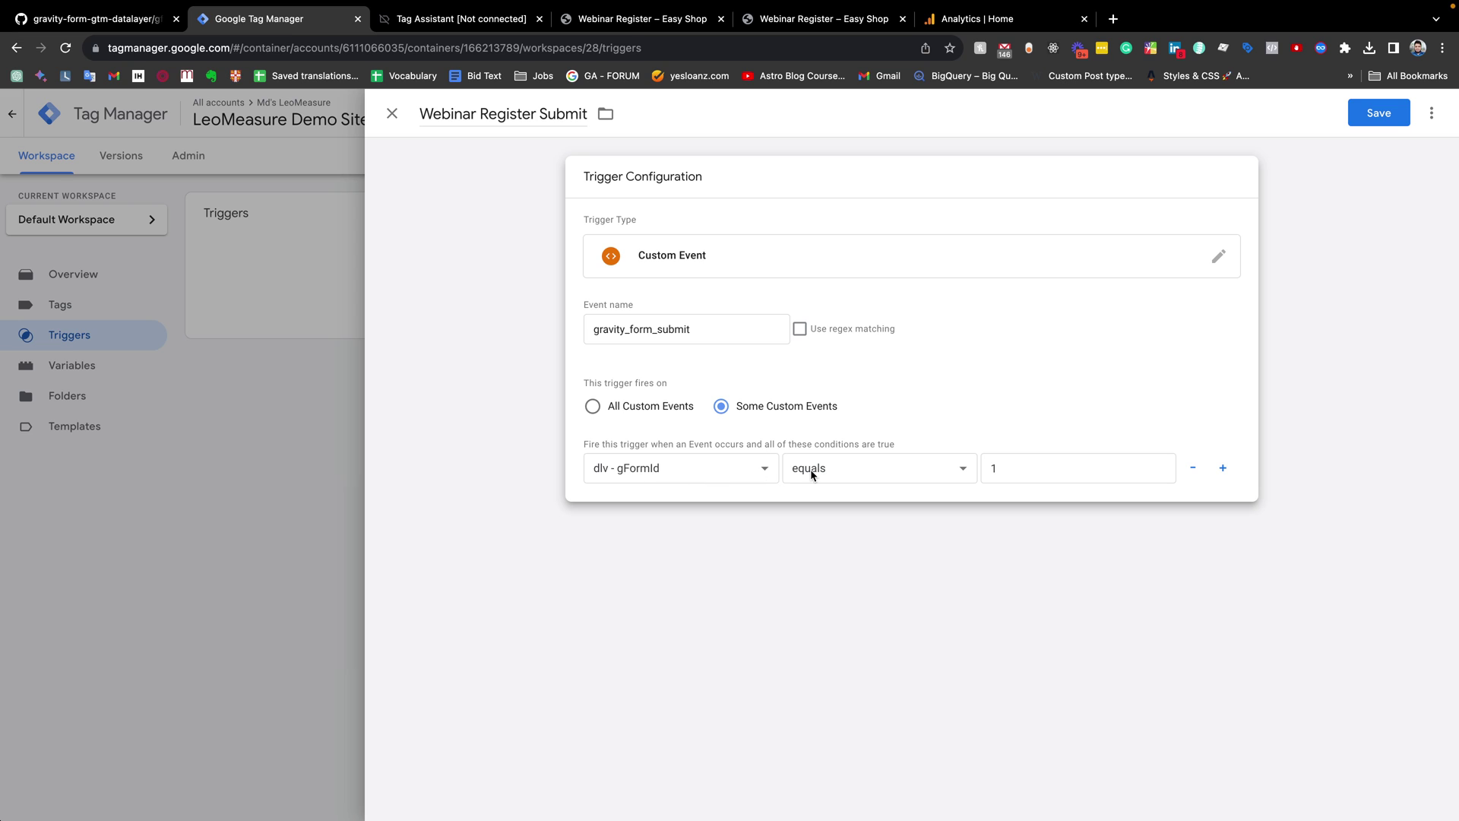
{"action": "left_click", "coordinate": [1374, 115]}
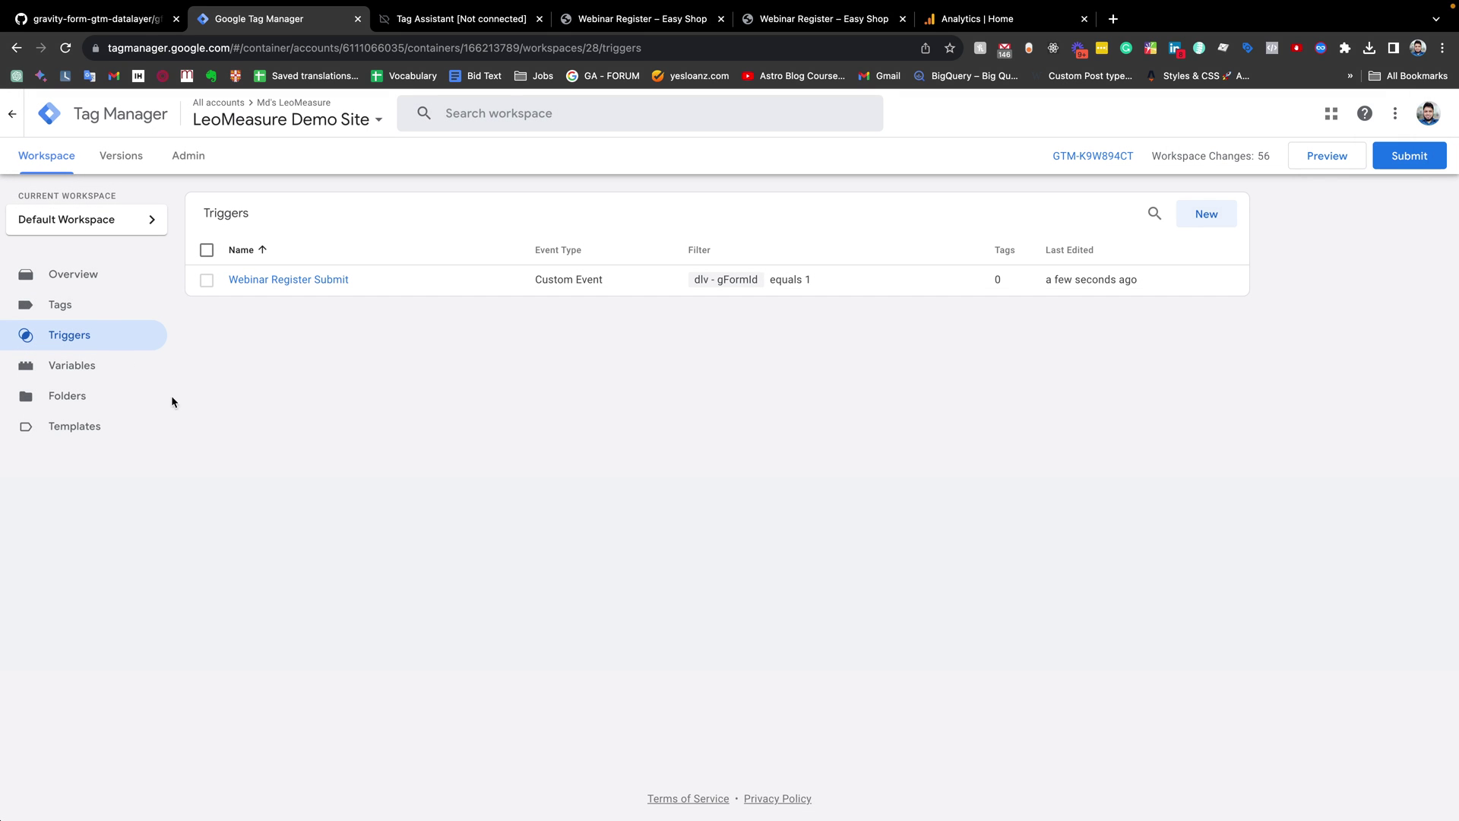
Step: Create a new tag in the workspace and name it "GA4 - gravity_form_submit"
{"action": "left_click", "coordinate": [61, 306]}
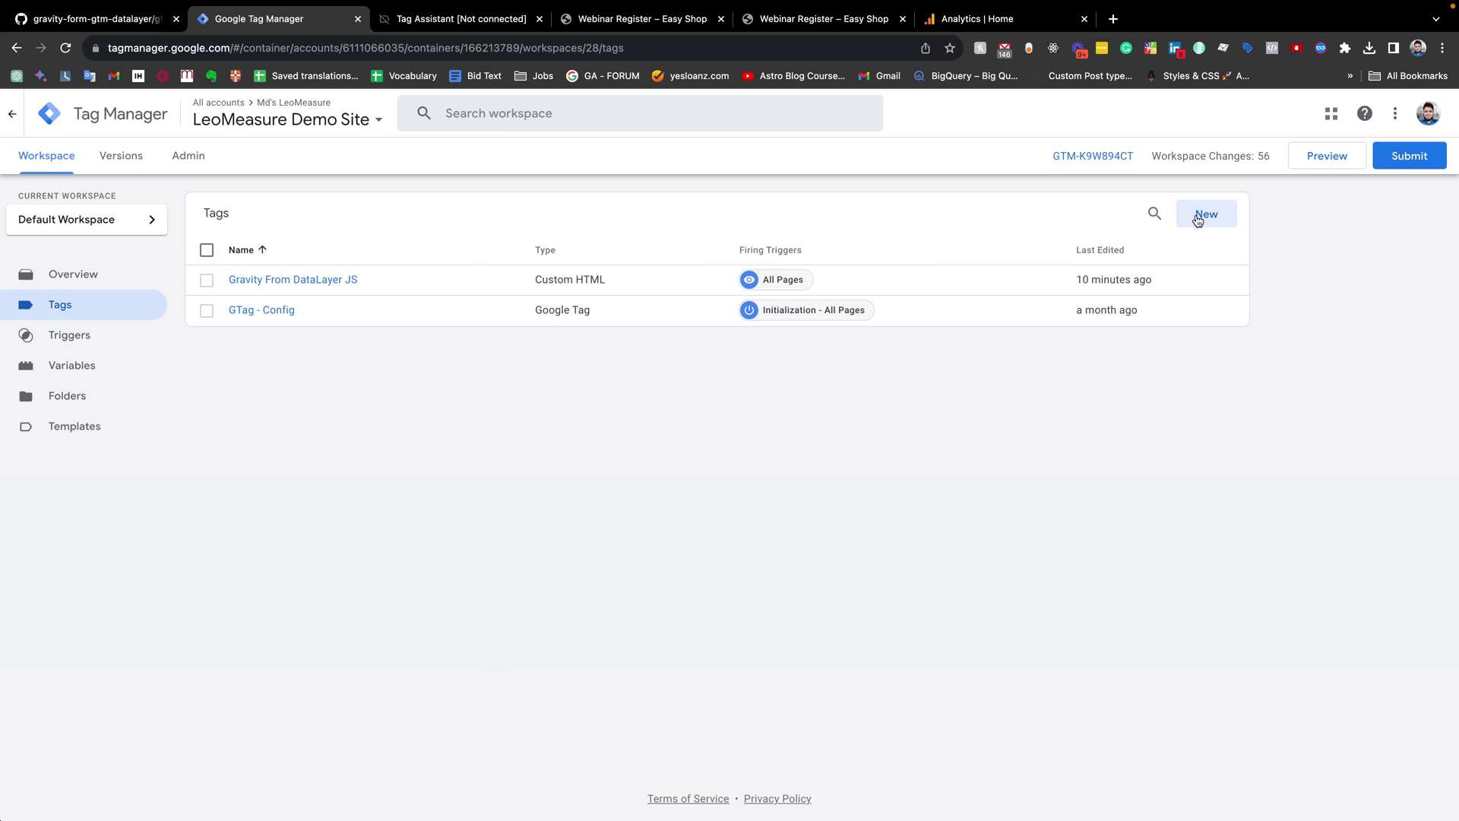
{"action": "left_click", "coordinate": [1197, 220]}
{"action": "double_click", "coordinate": [467, 112]}
{"action": "triple_click", "coordinate": [467, 112]}
{"action": "type", "text": "GA4"}
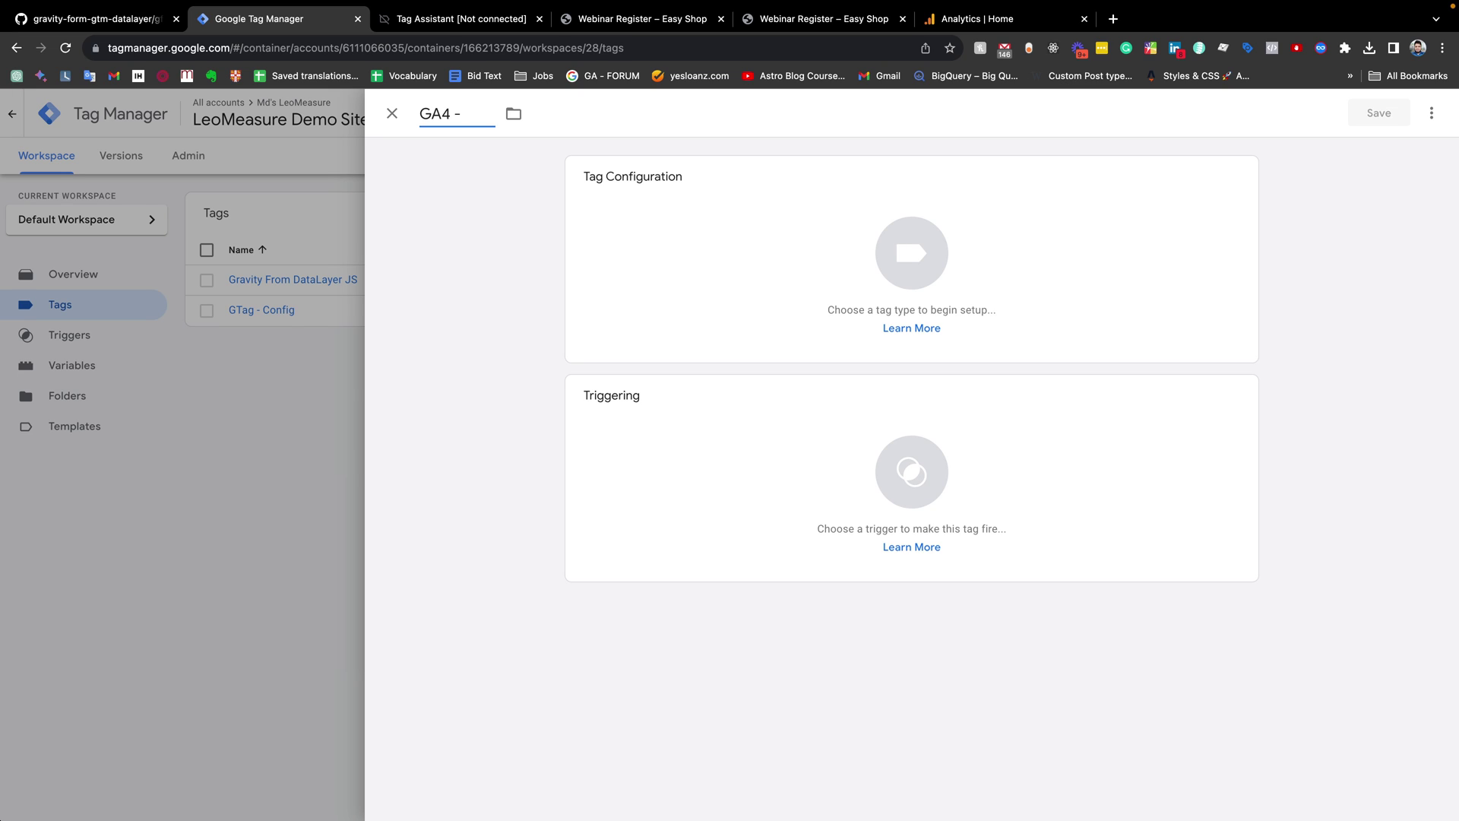
{"action": "type", "text": "-"}
{"action": "type", "text": "gravity_form_submit"}
Step: Reformat the tag name with capitals and spaces instead of underscores, as "GA4 - Gravity Form Submit"
{"action": "key", "text": "super+Left"}
{"action": "left_click", "coordinate": [472, 117]}
{"action": "key", "text": "BackSpace"}
{"action": "type", "text": "G"}
{"action": "left_click", "coordinate": [525, 124]}
{"action": "key", "text": "BackSpace"}
{"action": "key", "text": "Delete"}
{"action": "type", "text": "F"}
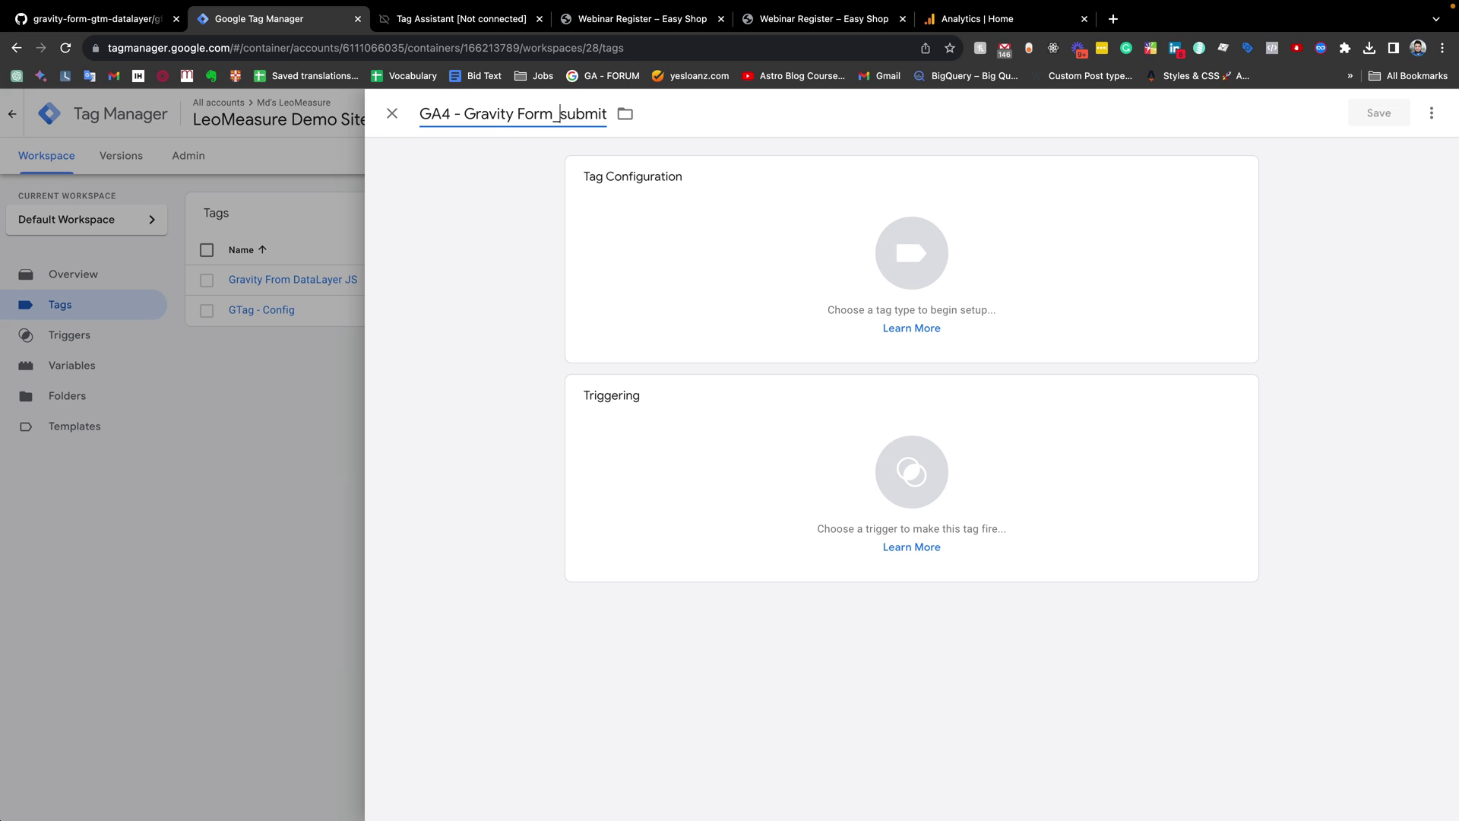
{"action": "key", "text": "BackSpace"}
{"action": "key", "text": "Delete"}
{"action": "type", "text": "S"}
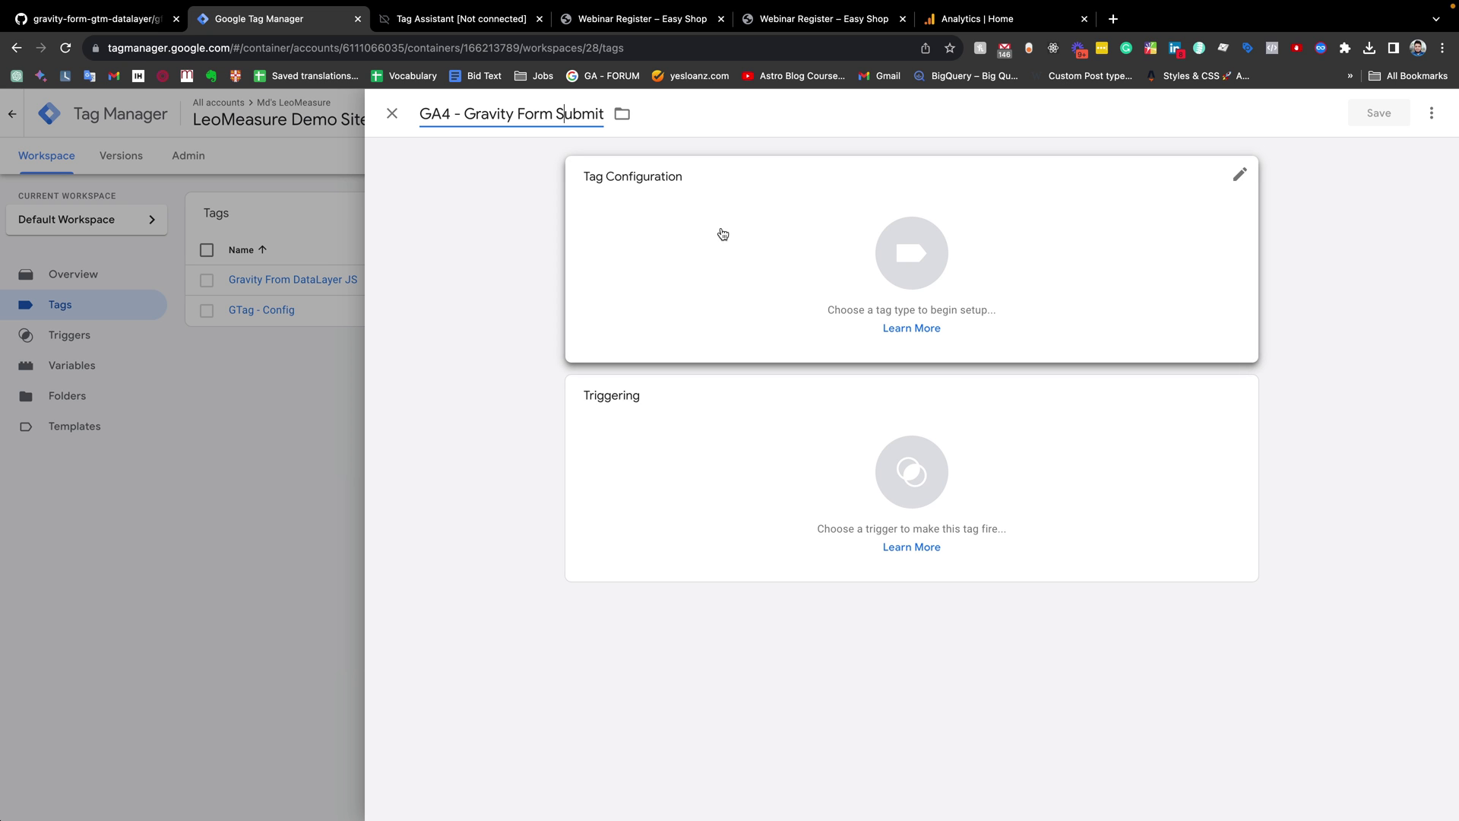
Step: Set the new tag's type to Google Analytics: GA4 Event
{"action": "left_click", "coordinate": [913, 261]}
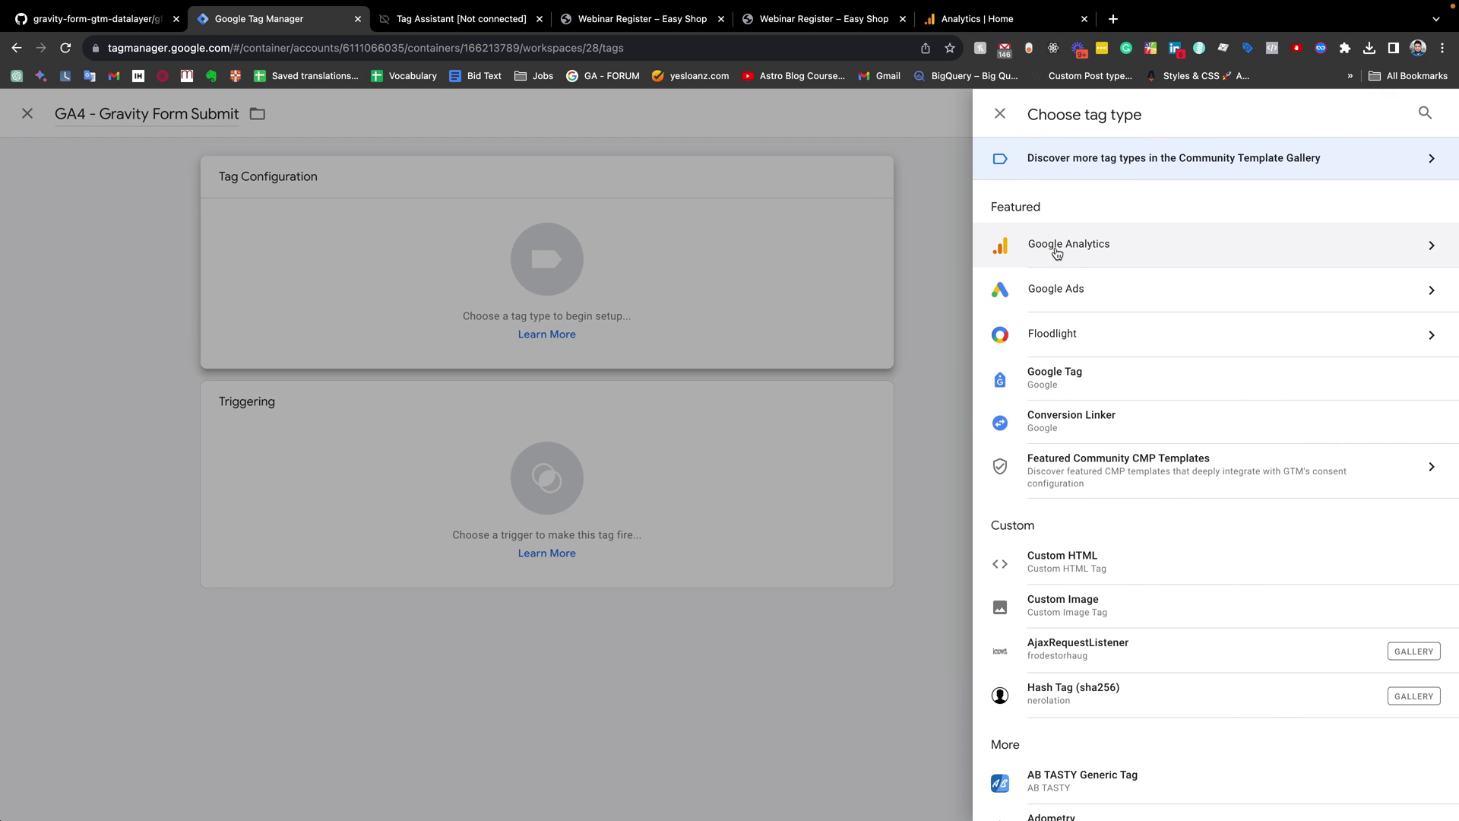
{"action": "left_click", "coordinate": [1098, 260]}
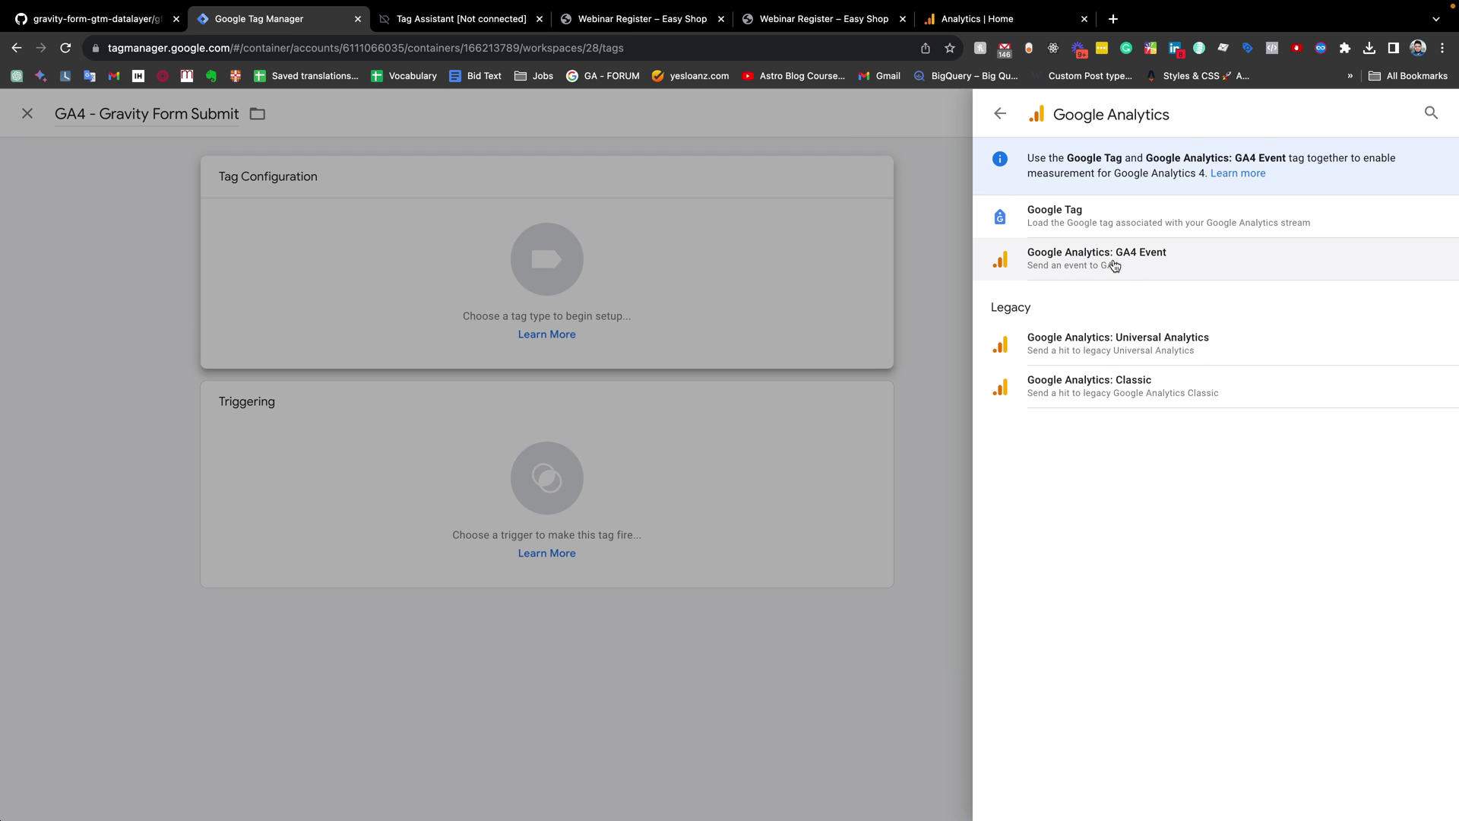
{"action": "left_click", "coordinate": [1111, 267]}
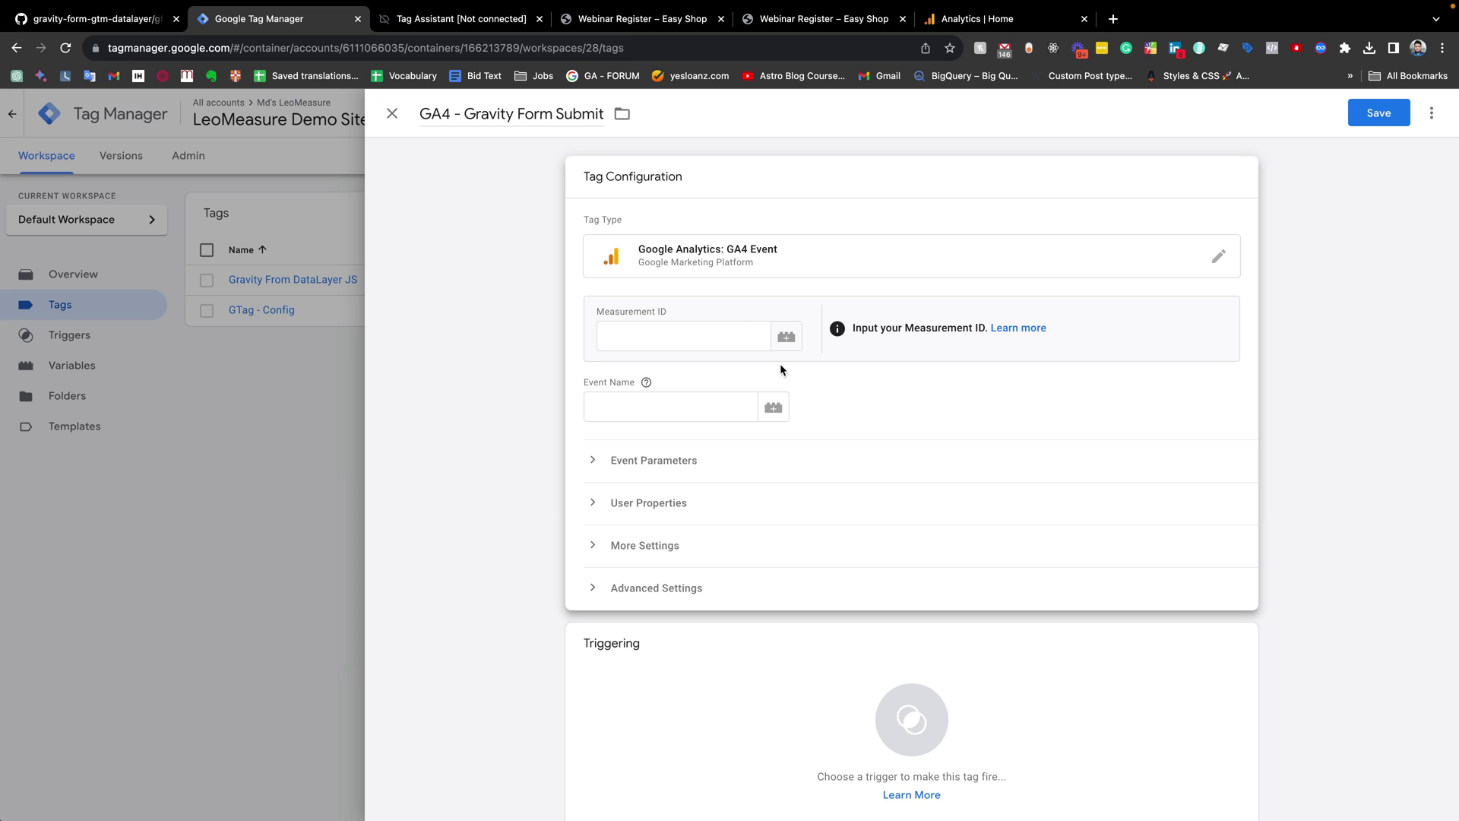
Step: Set the tag's measurement ID to the "Const - GA4 - Measurement Id" variable and its event name to gravity_form_submit
{"action": "left_click", "coordinate": [786, 336]}
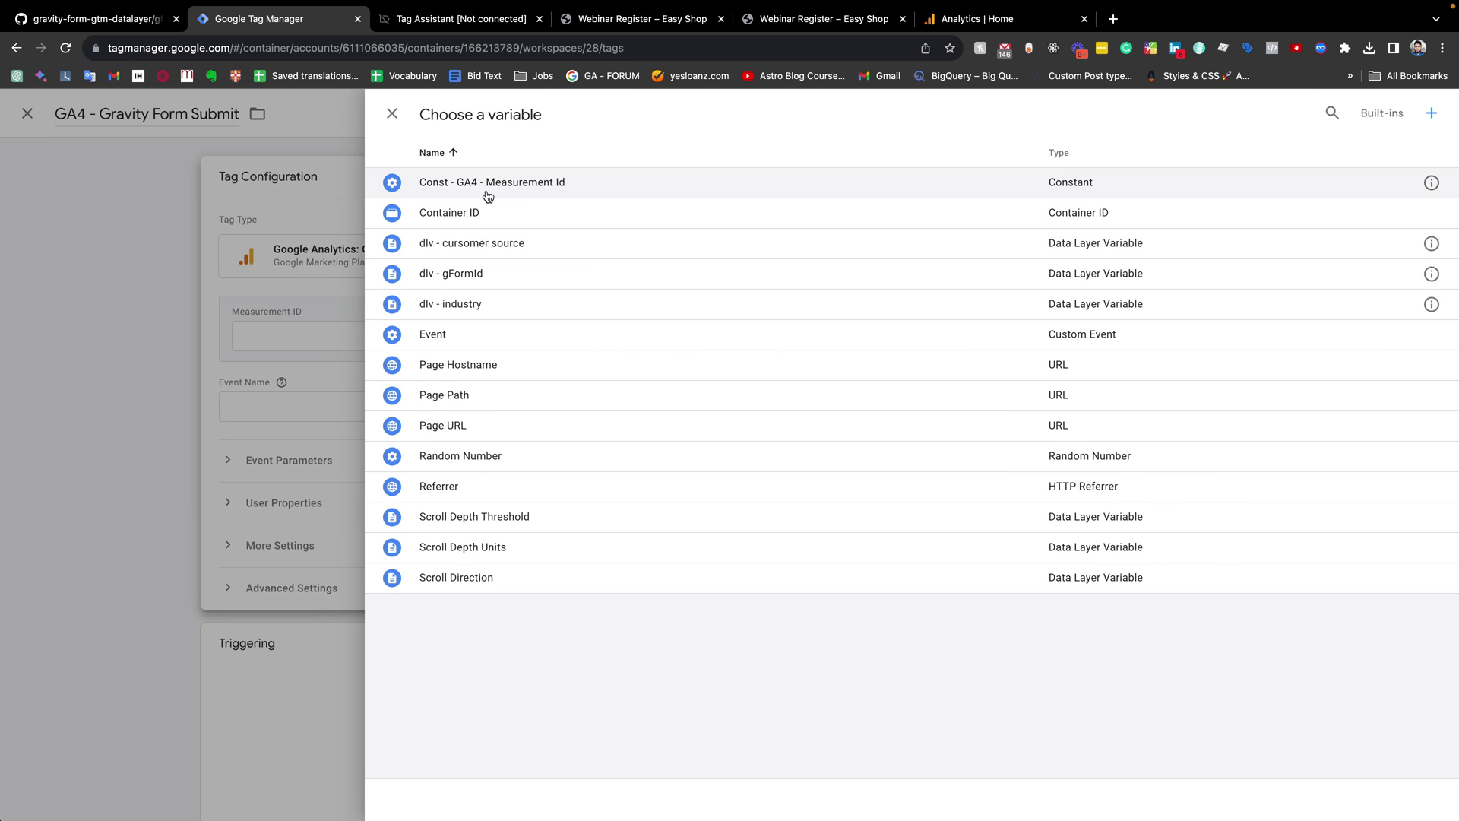
{"action": "left_click", "coordinate": [536, 189]}
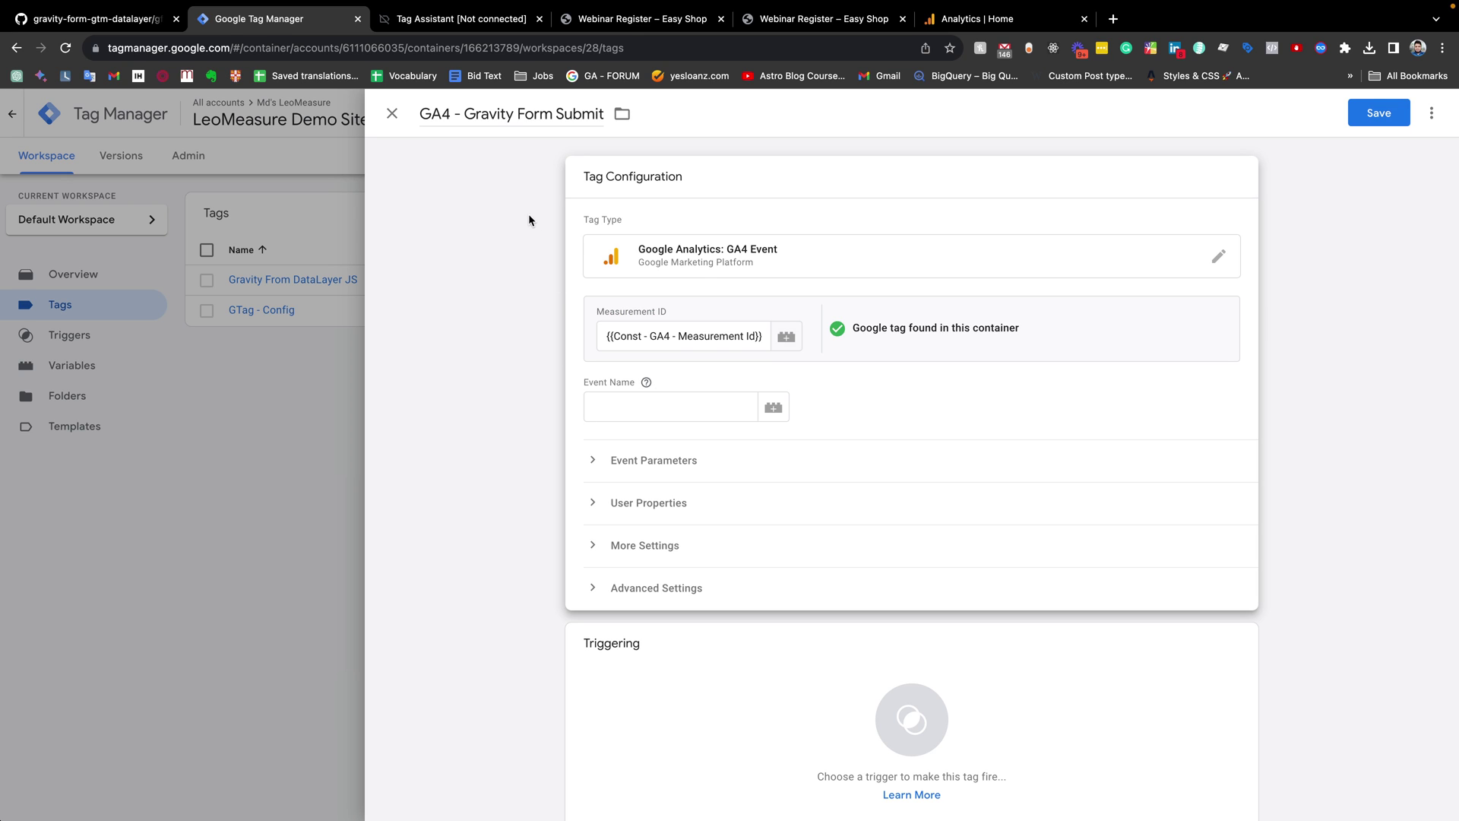
{"action": "left_click", "coordinate": [619, 406]}
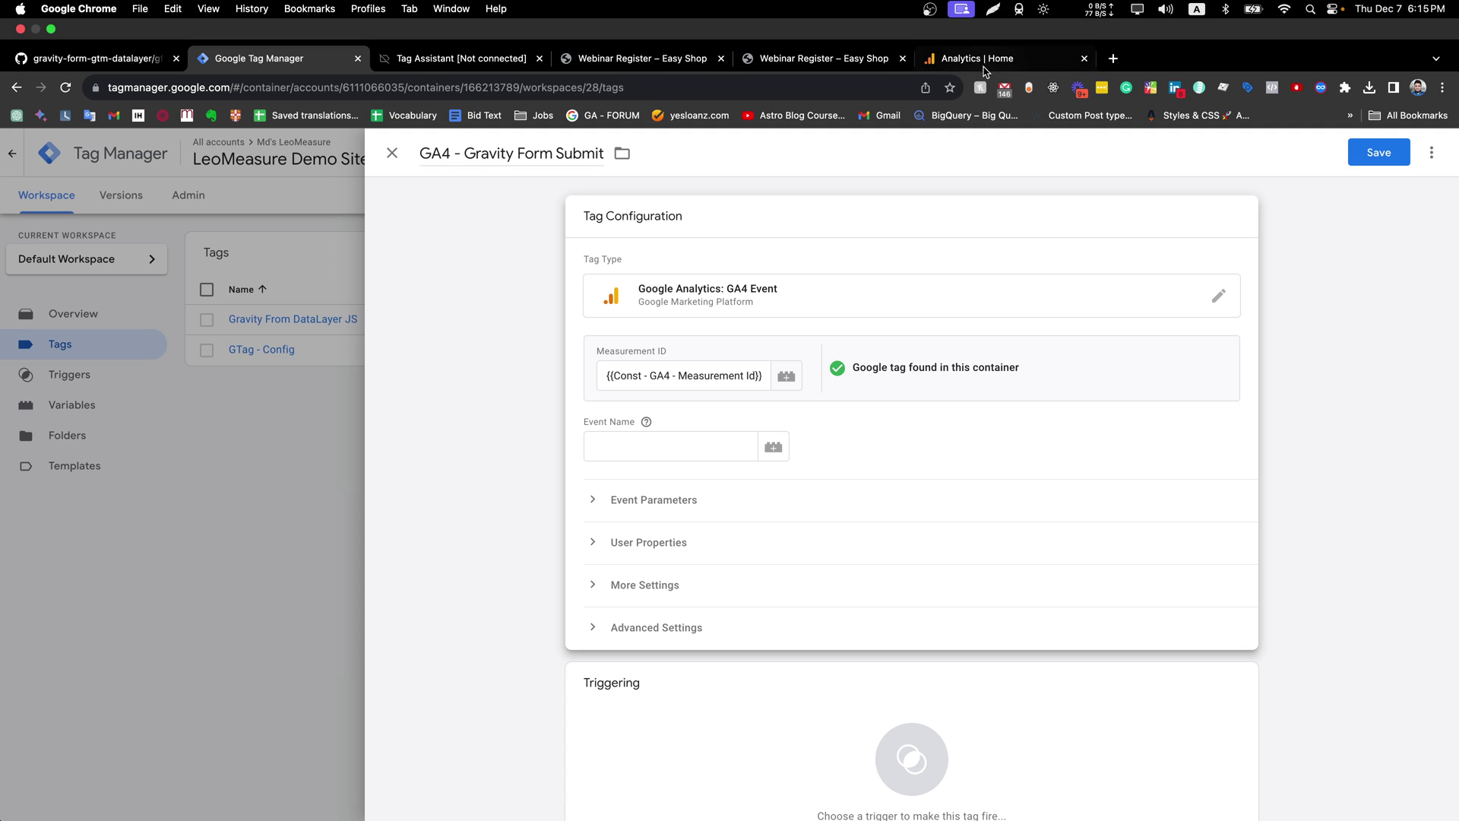
{"action": "left_click", "coordinate": [633, 401]}
{"action": "type", "text": "gravity_form_submit"}
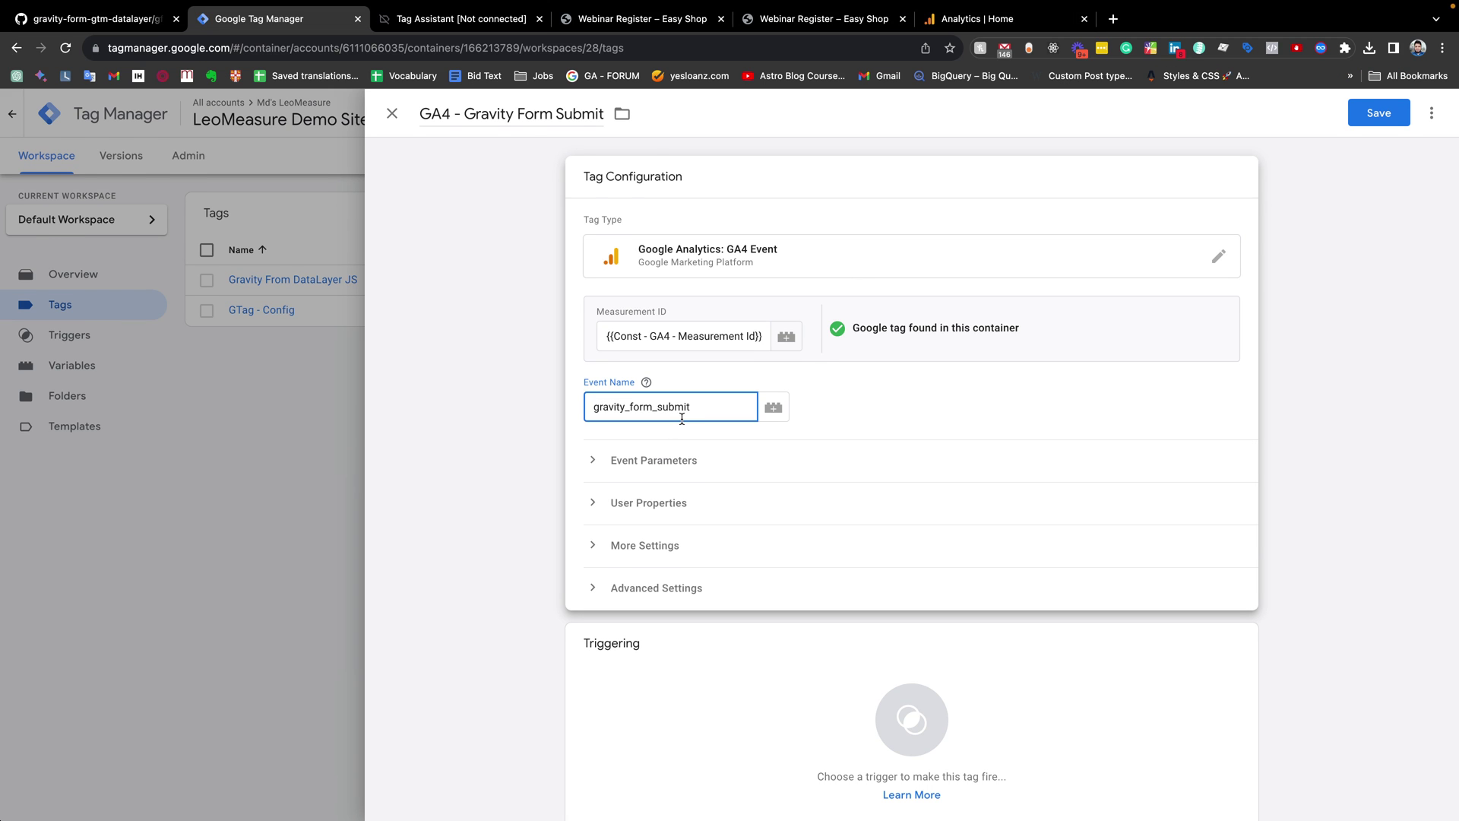
Step: Switch to the Easy Shop webinar page and copy its "Webinar Register" heading
{"action": "left_click", "coordinate": [460, 21]}
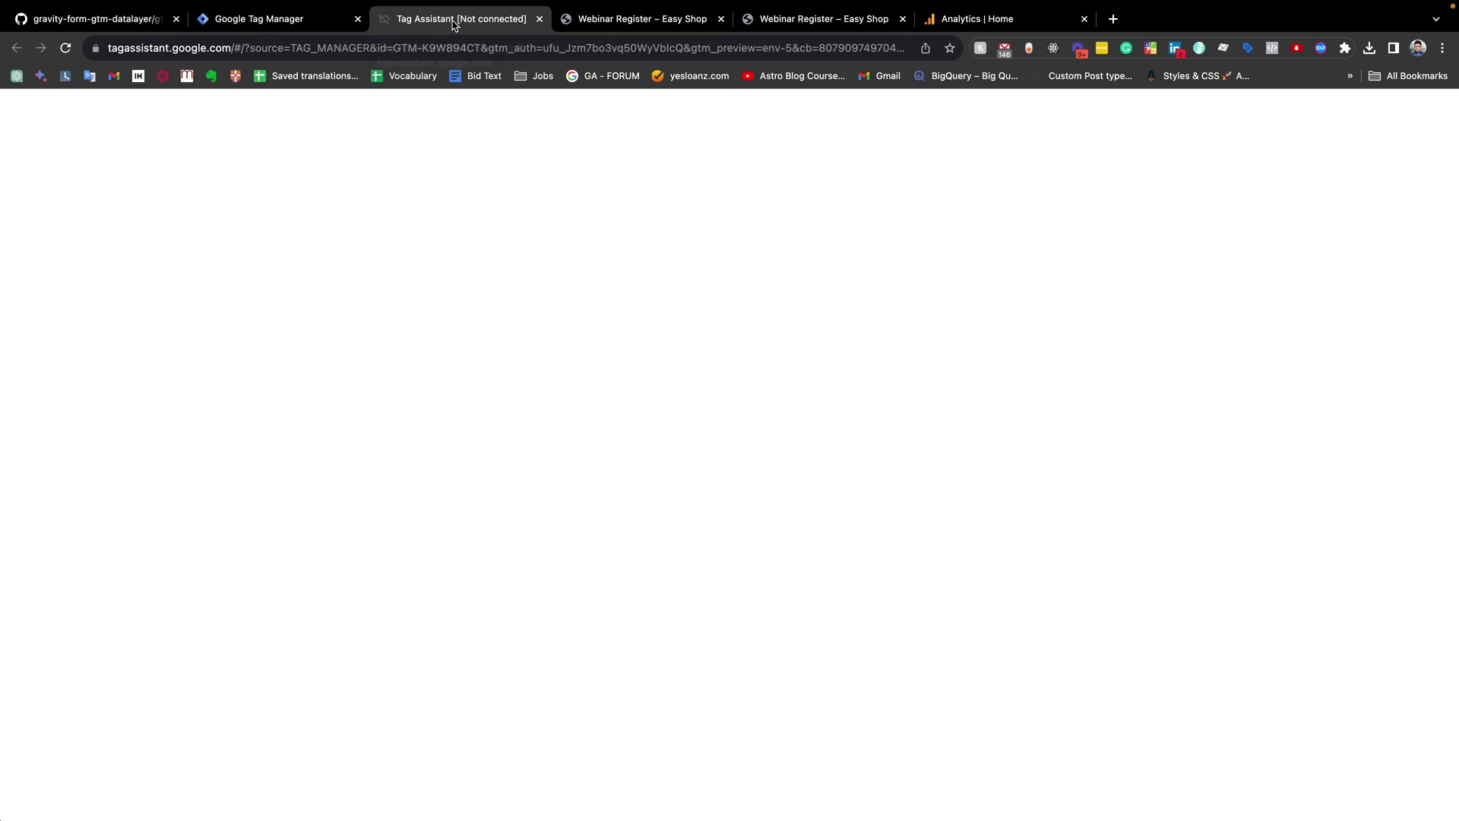
{"action": "left_click", "coordinate": [608, 17]}
{"action": "left_click_drag", "start_coordinate": [481, 222], "coordinate": [277, 217]}
{"action": "key", "text": "super+c"}
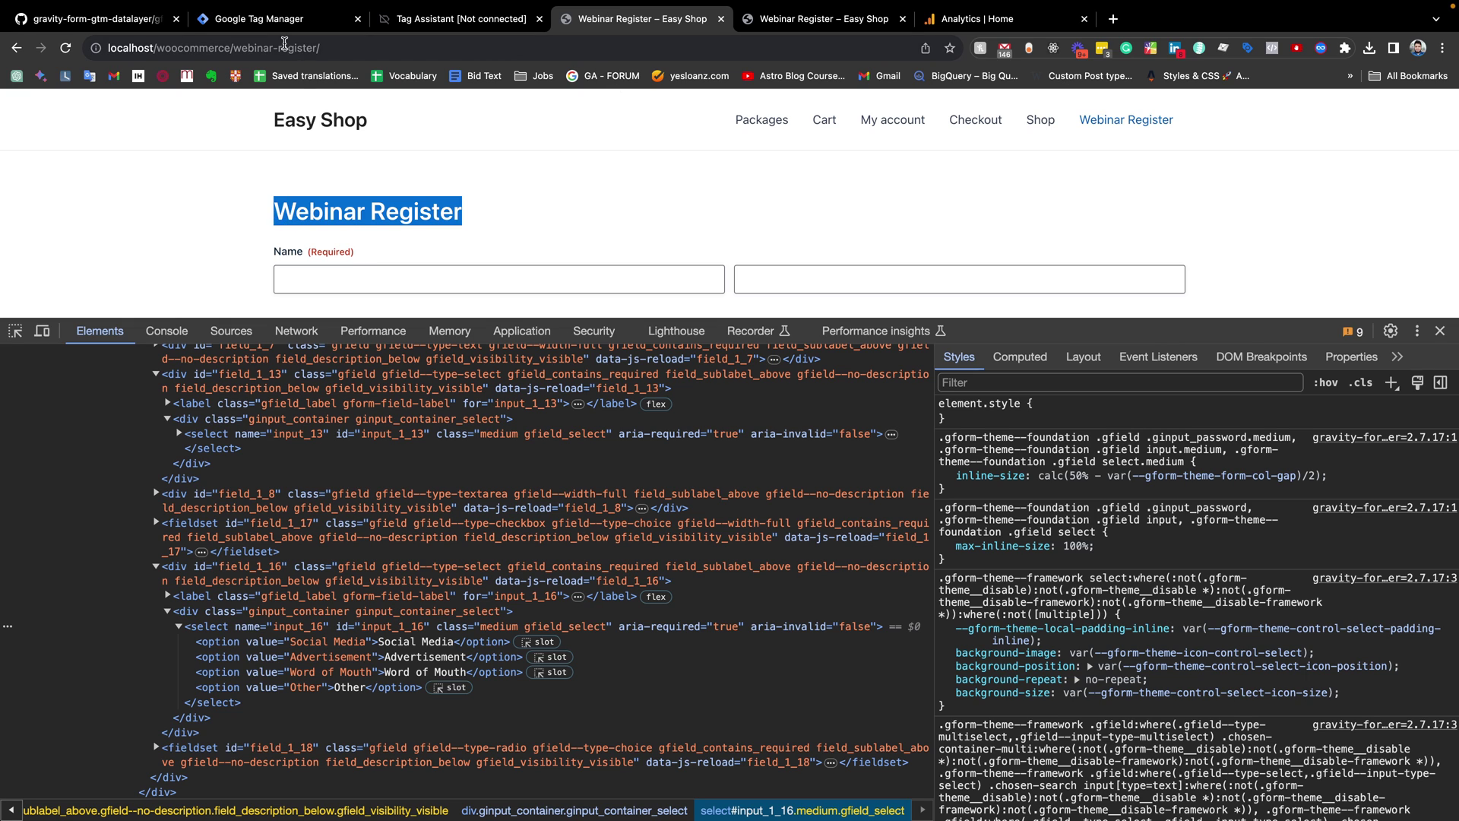
Step: Return to Google Tag Manager and replace the event name with the copied heading, reformatted as webinar_register
{"action": "left_click", "coordinate": [275, 19]}
{"action": "left_click_drag", "start_coordinate": [708, 403], "coordinate": [579, 408]}
{"action": "key", "text": "super+v"}
{"action": "left_click", "coordinate": [606, 410]}
{"action": "key", "text": "BackSpace"}
{"action": "type", "text": "w"}
{"action": "left_click", "coordinate": [635, 407]}
{"action": "key", "text": "BackSpace"}
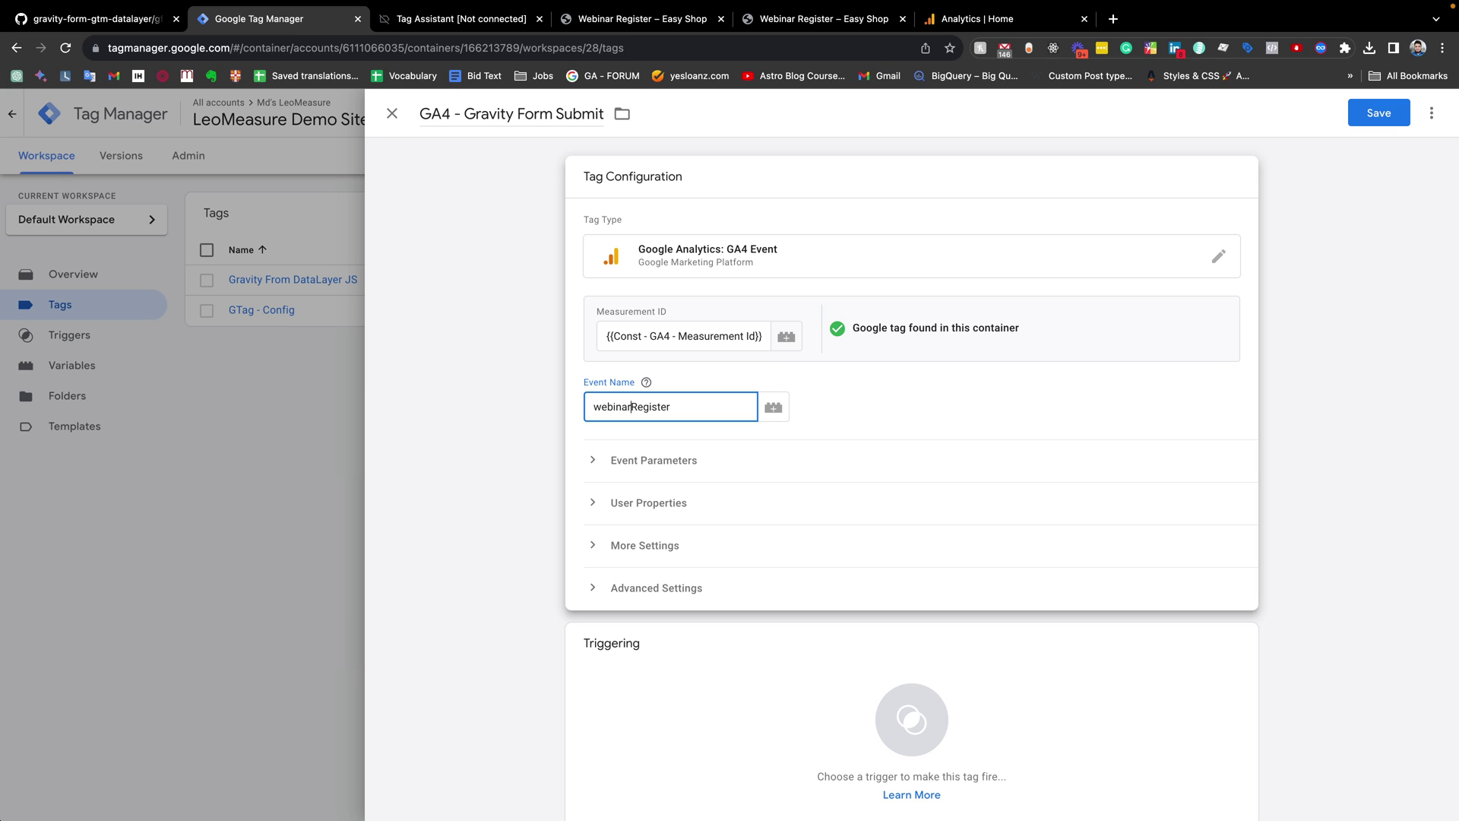
{"action": "left_click", "coordinate": [641, 406]}
{"action": "key", "text": "BackSpace"}
{"action": "type", "text": "_r"}
{"action": "left_click", "coordinate": [709, 408]}
Step: Add an event parameter named formId with the "dlv - gFormId" variable as its value
{"action": "left_click", "coordinate": [626, 465]}
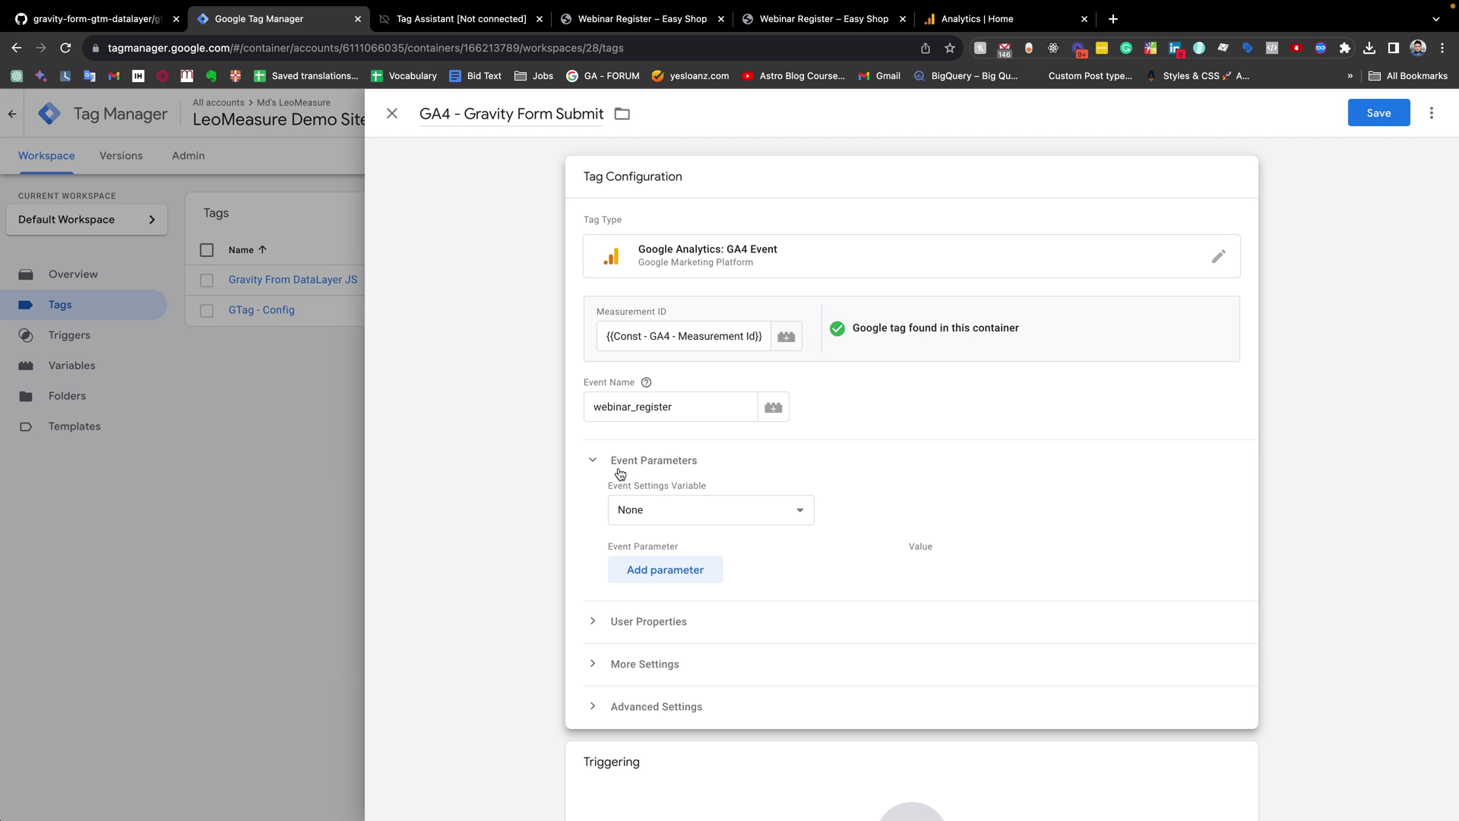
{"action": "left_click", "coordinate": [666, 571]}
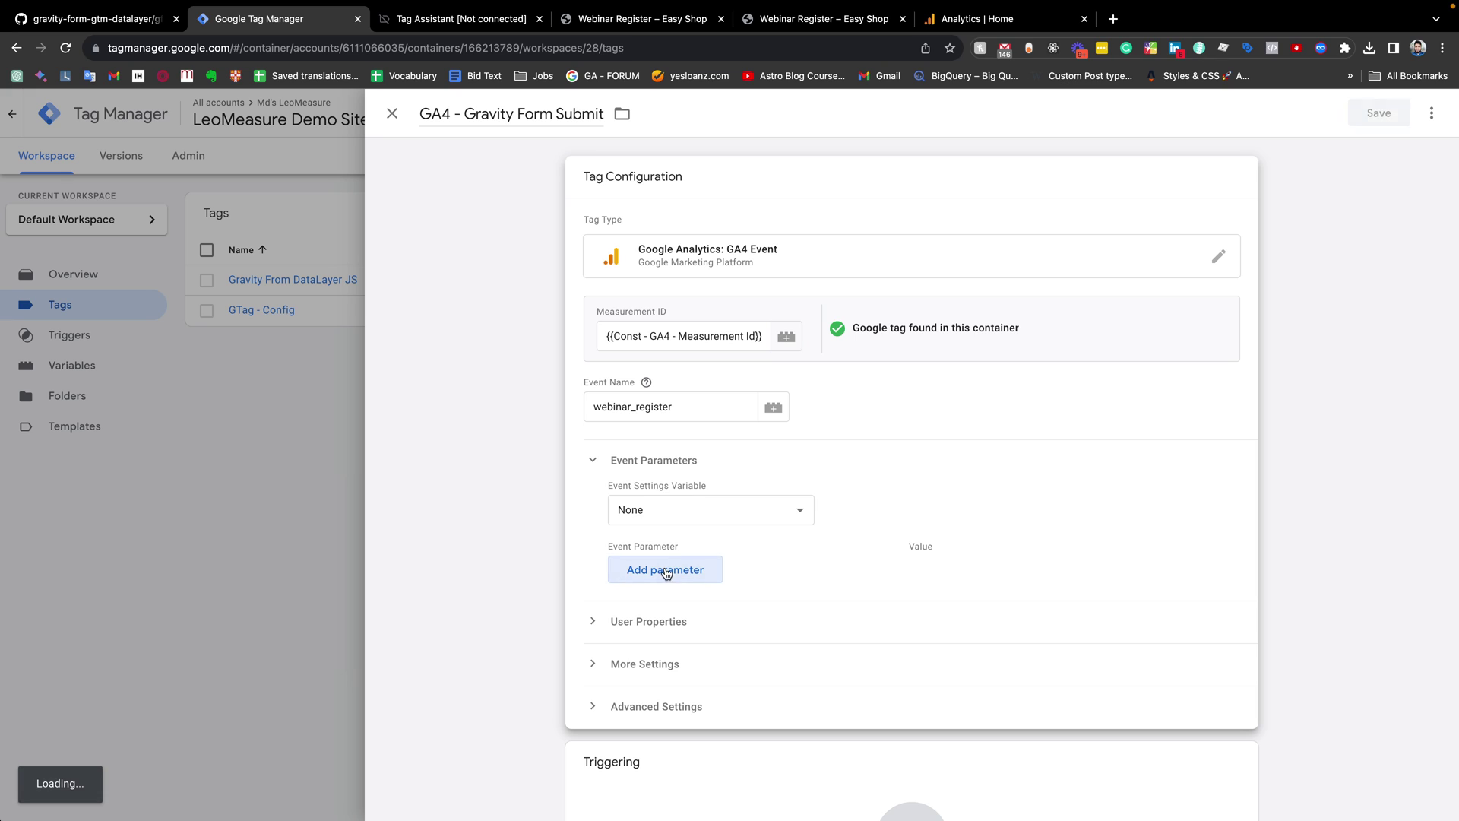
{"action": "left_click", "coordinate": [687, 576]}
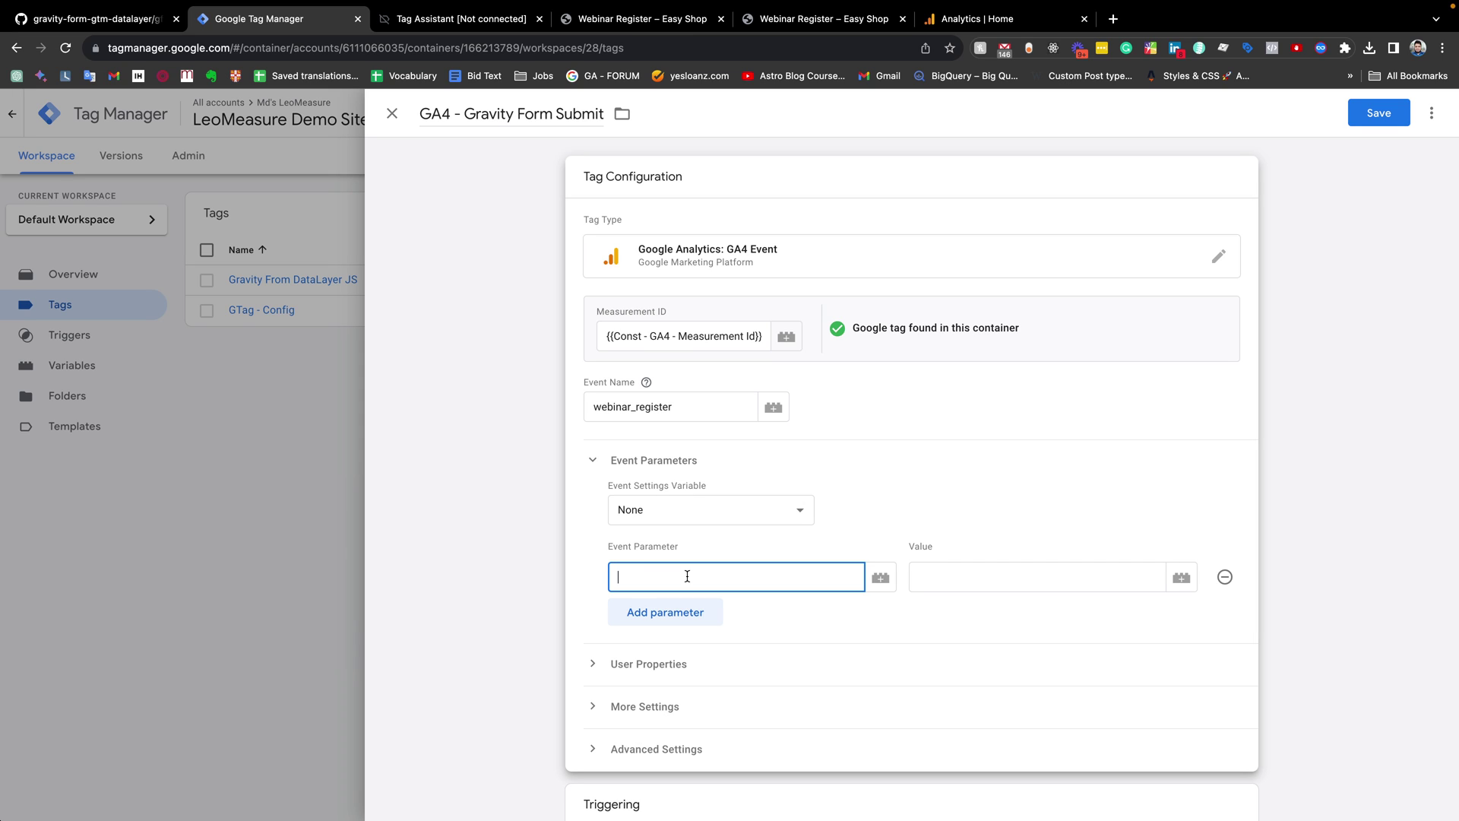
{"action": "left_click", "coordinate": [946, 576]}
{"action": "left_click", "coordinate": [1182, 577]}
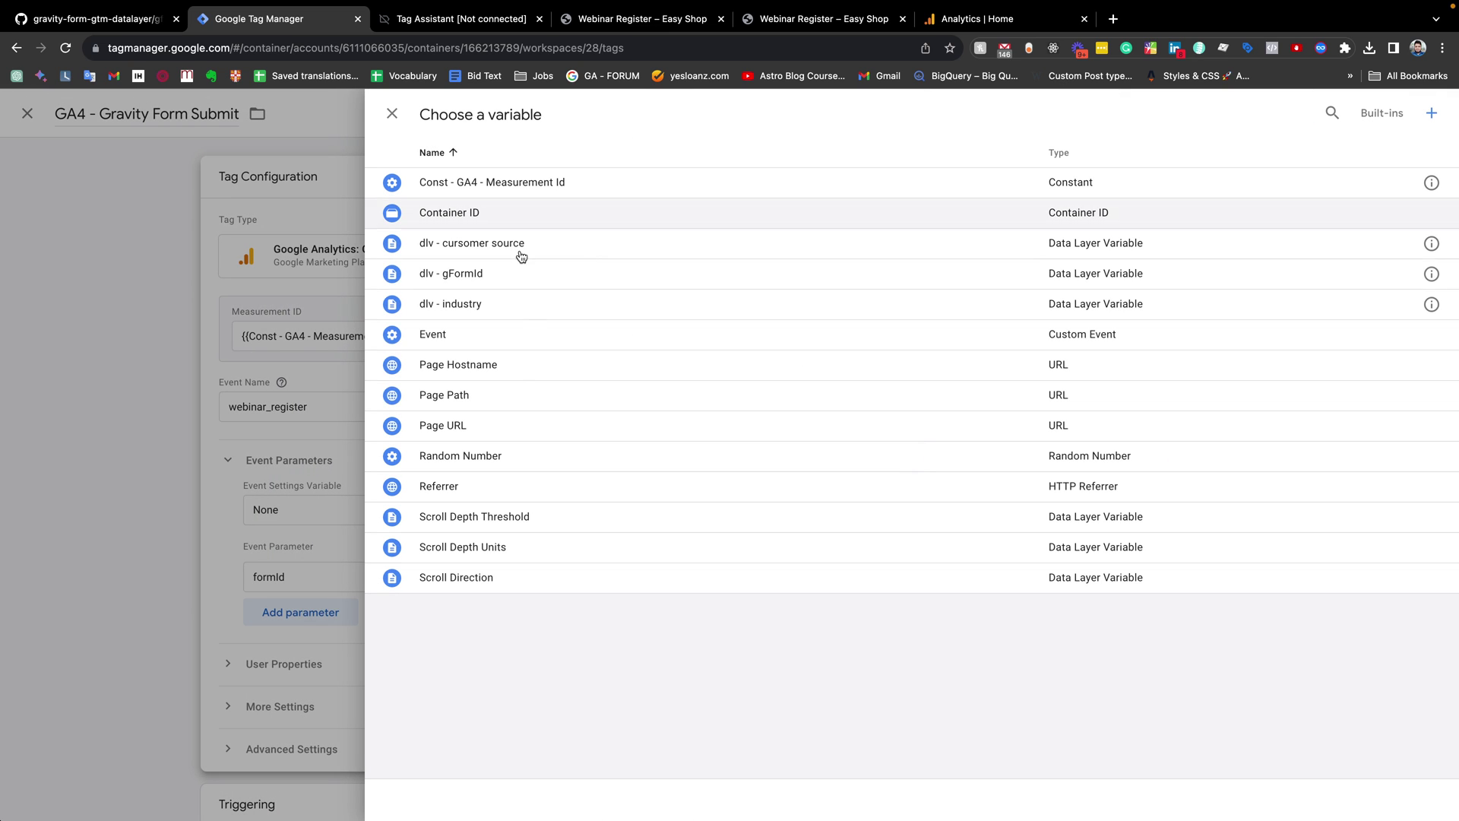
{"action": "left_click", "coordinate": [468, 280]}
Step: Add a second event parameter named industry with the "dlv - industry" variable as its value
{"action": "left_click", "coordinate": [668, 612]}
{"action": "left_click", "coordinate": [672, 617]}
{"action": "type", "text": "industry"}
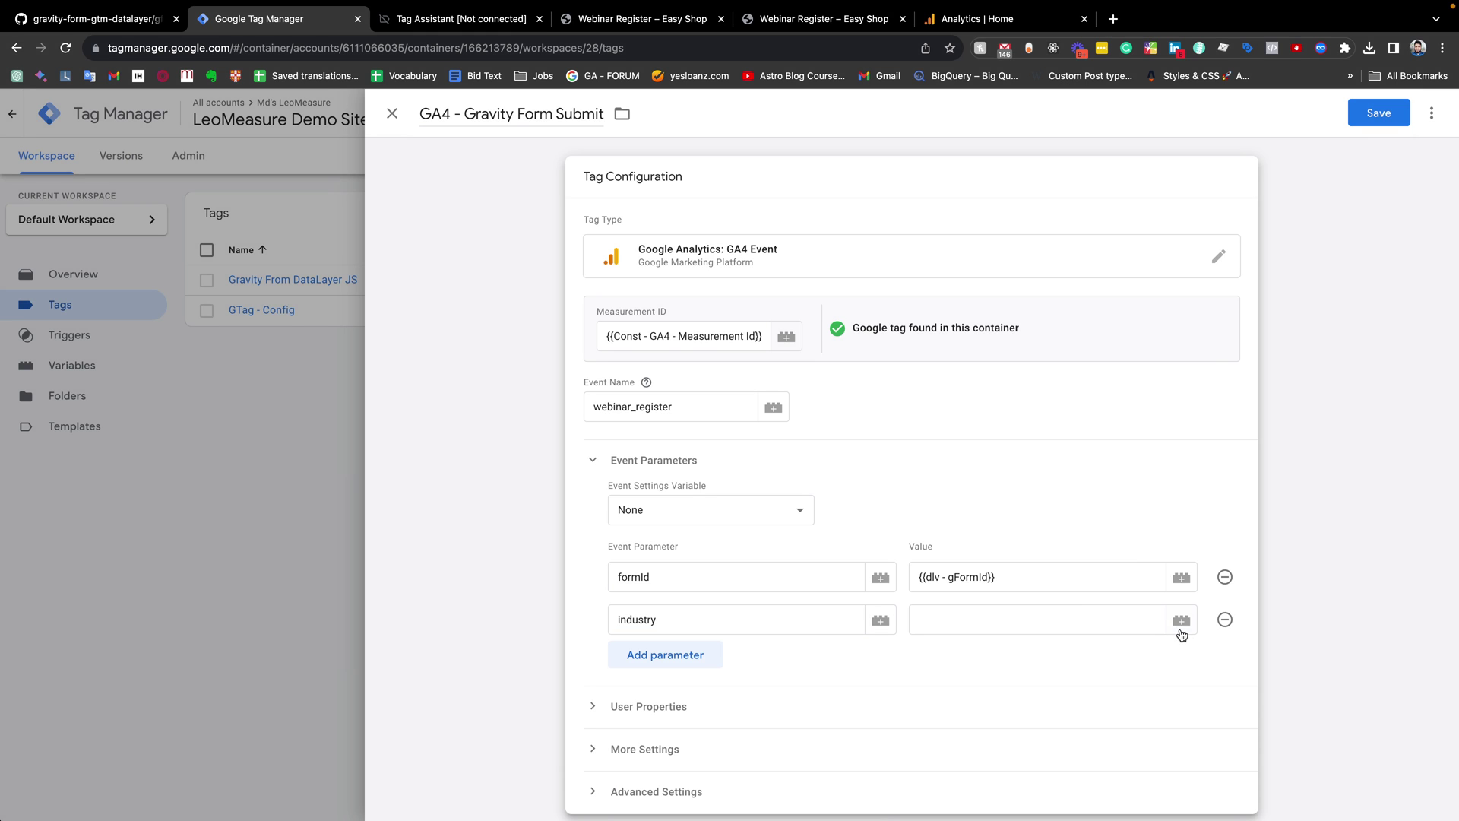
{"action": "left_click", "coordinate": [1181, 620]}
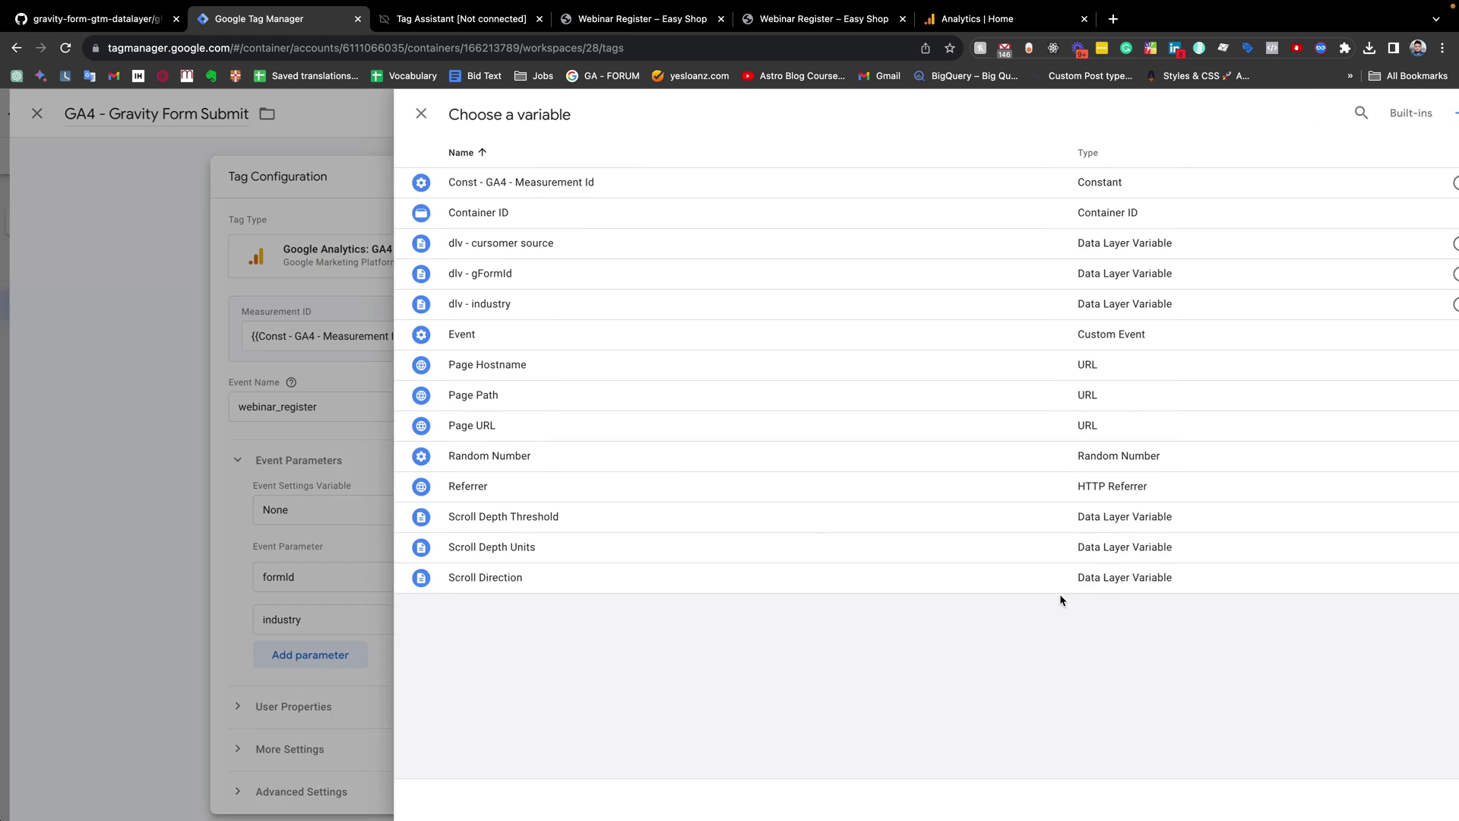
{"action": "left_click", "coordinate": [453, 308]}
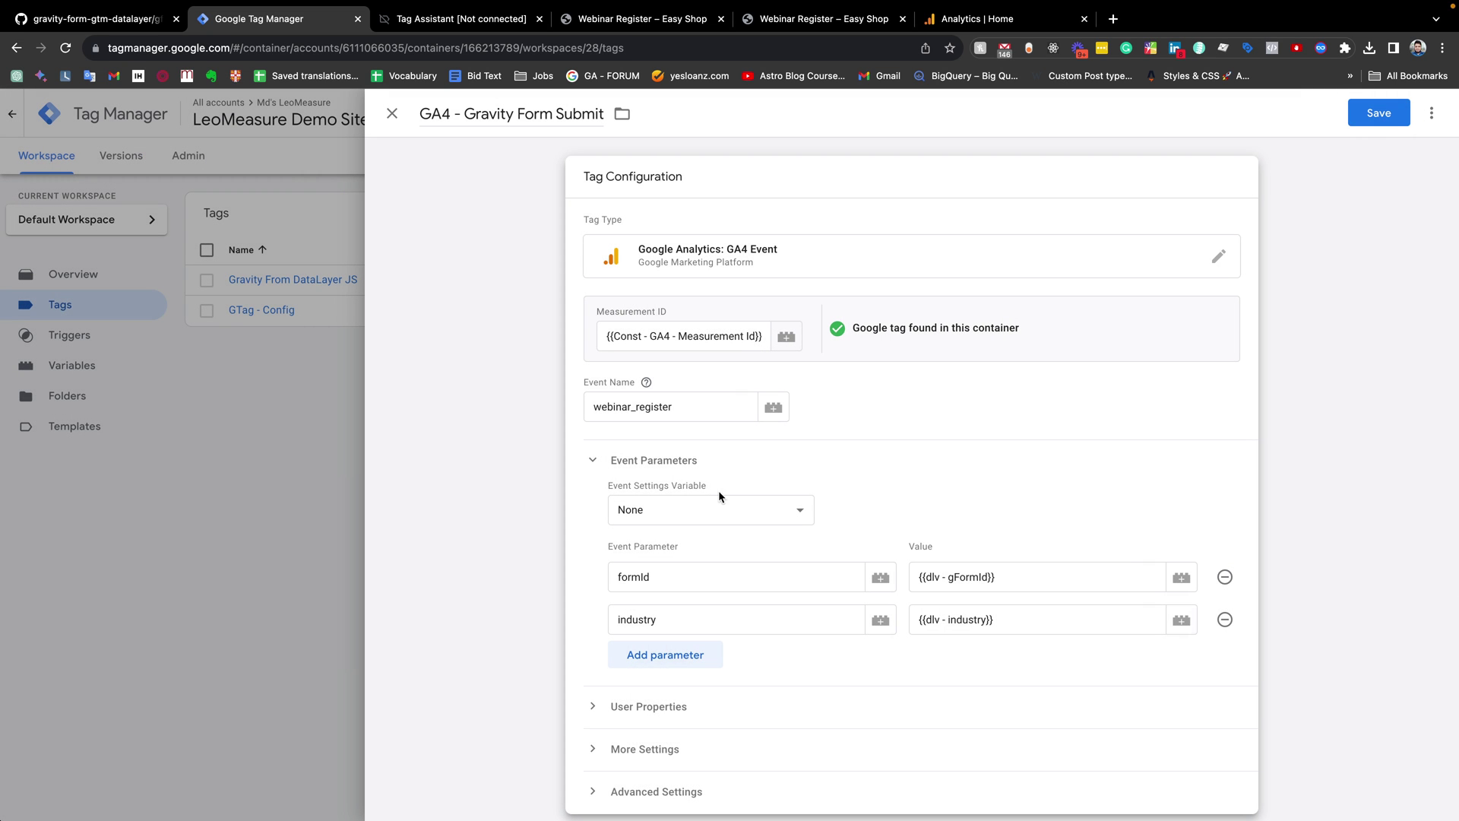
Step: Add a third event parameter named customer_source with the "dlv - cursomer source" variable as its value
{"action": "left_click", "coordinate": [711, 657]}
{"action": "type", "text": "cust"}
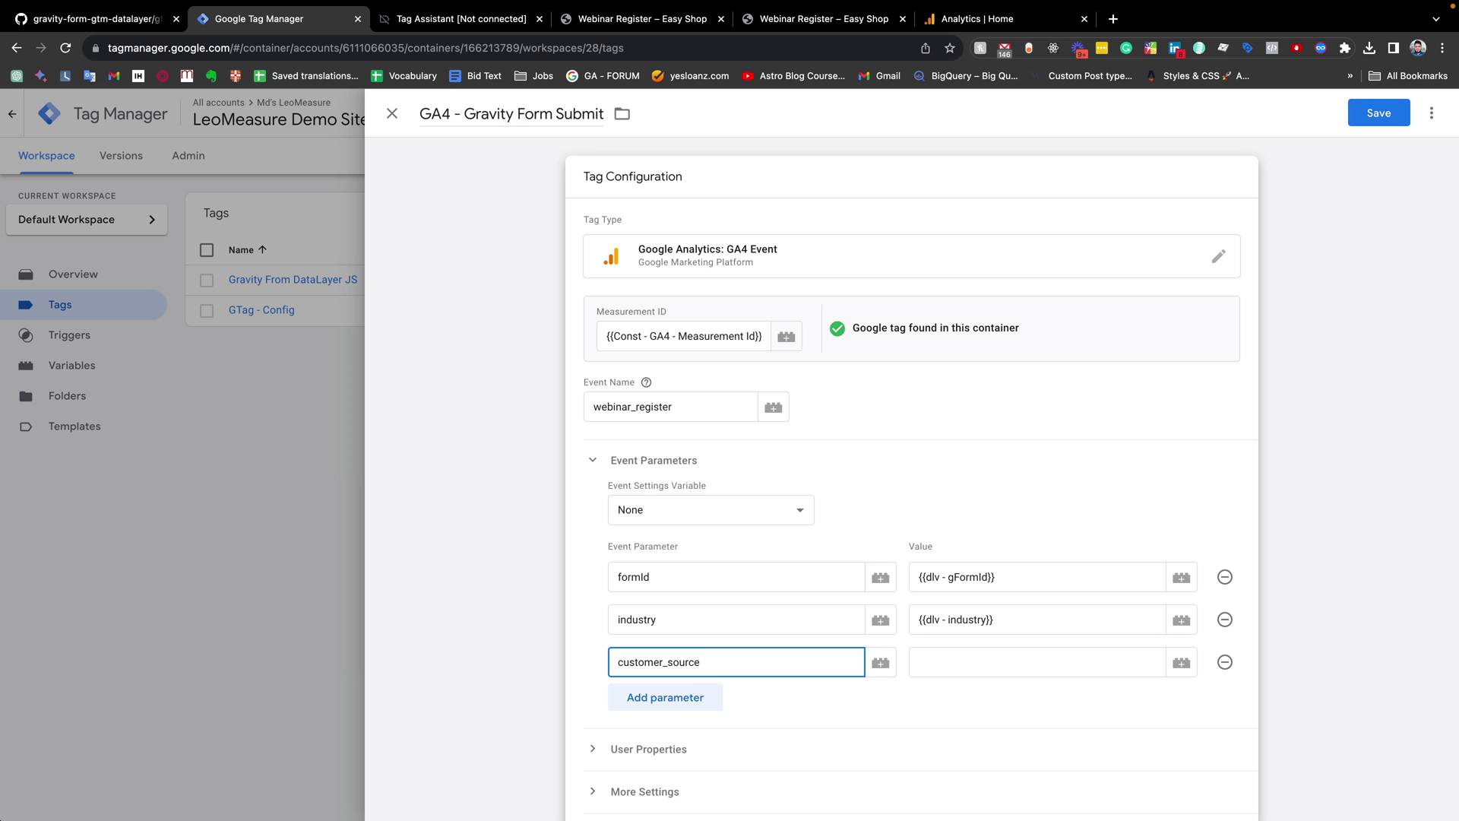
{"action": "type", "text": "omer_source"}
{"action": "left_click", "coordinate": [1165, 658]}
{"action": "left_click", "coordinate": [1182, 662]}
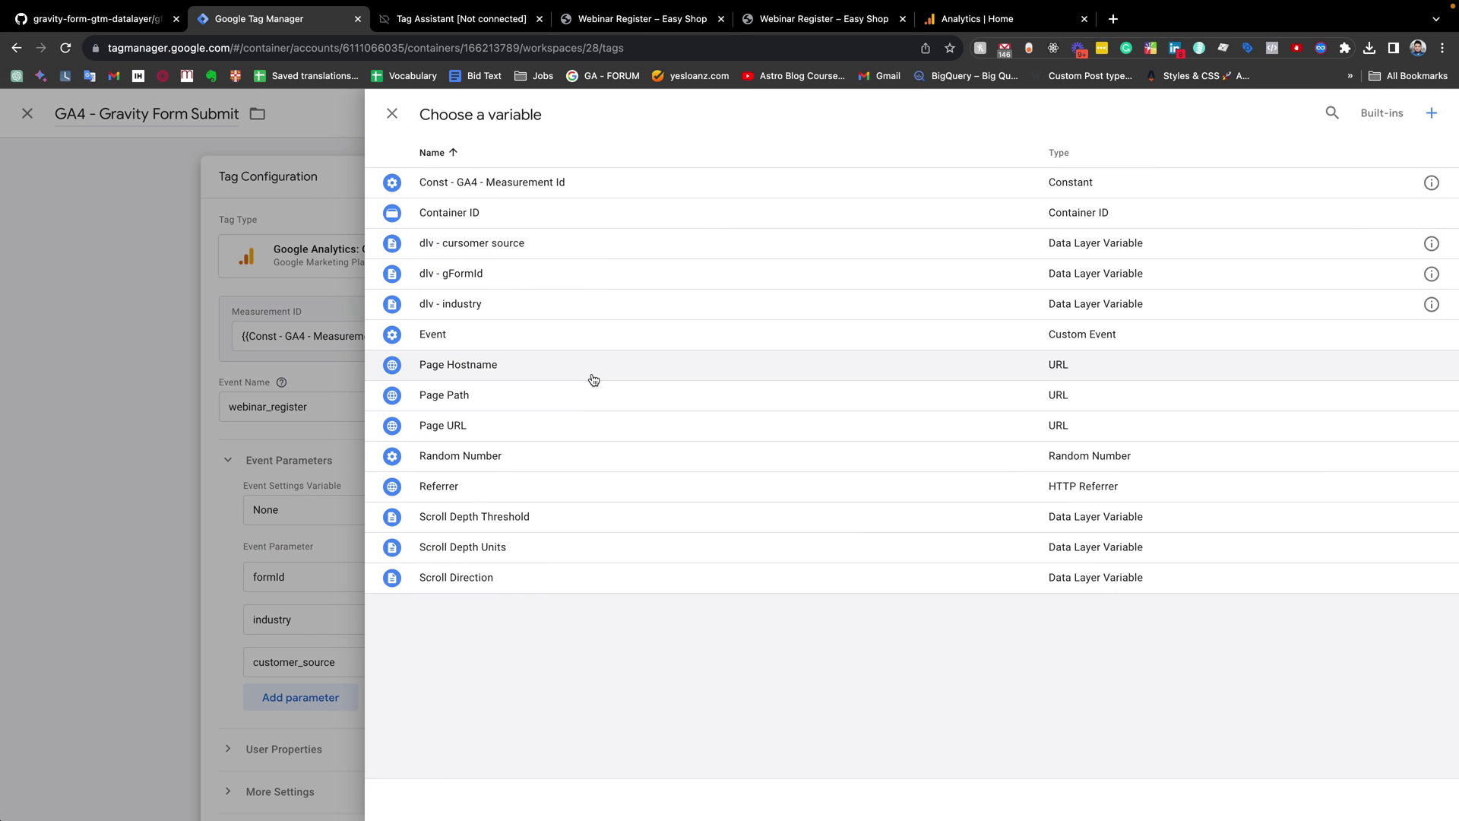
{"action": "left_click", "coordinate": [445, 243]}
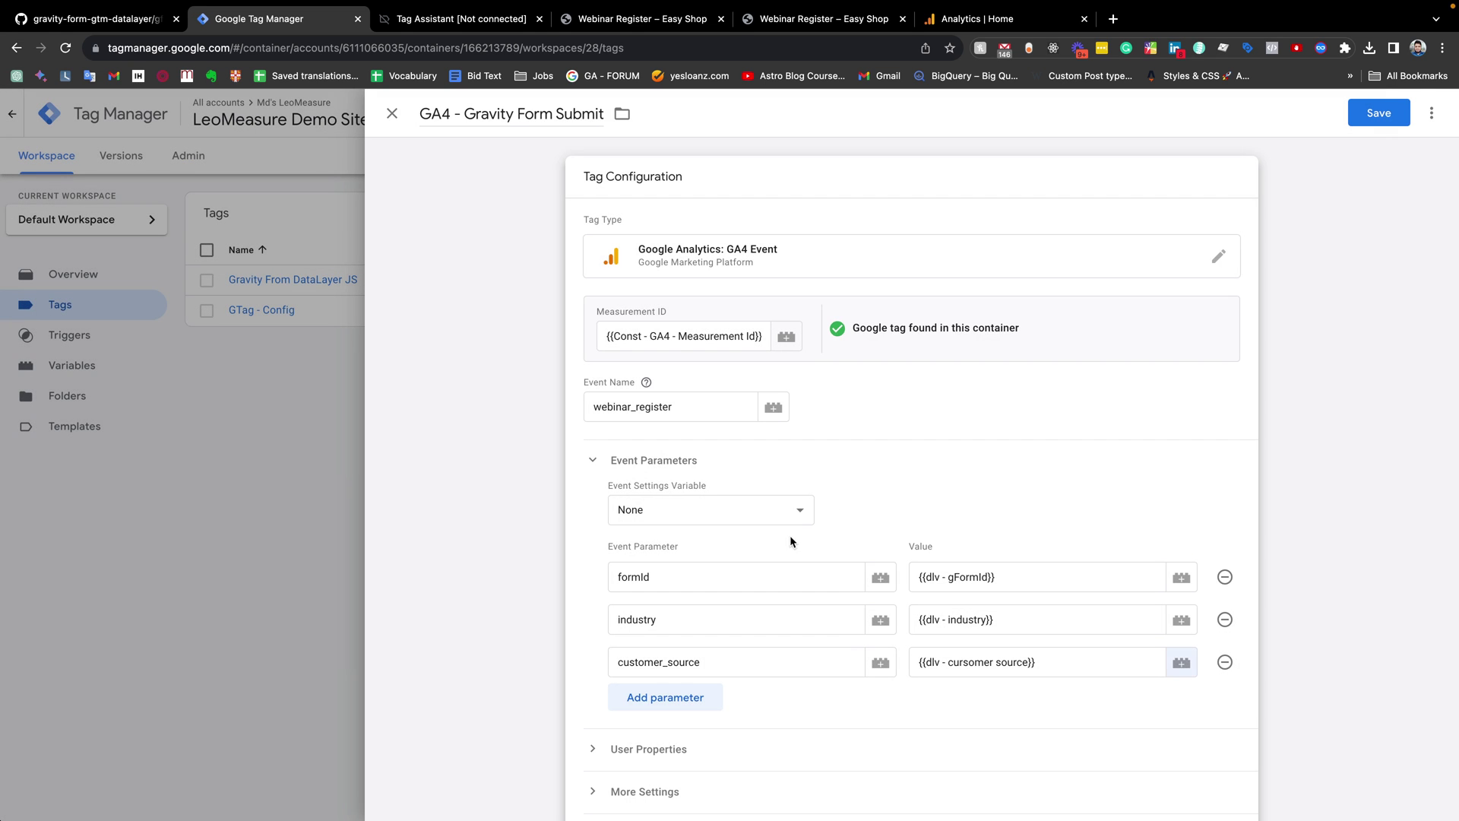
Step: Assign the "Webinar Register Submit" custom event trigger as the tag's firing trigger
{"action": "scroll", "coordinate": [968, 495], "scroll_direction": "down", "scroll_amount": 4}
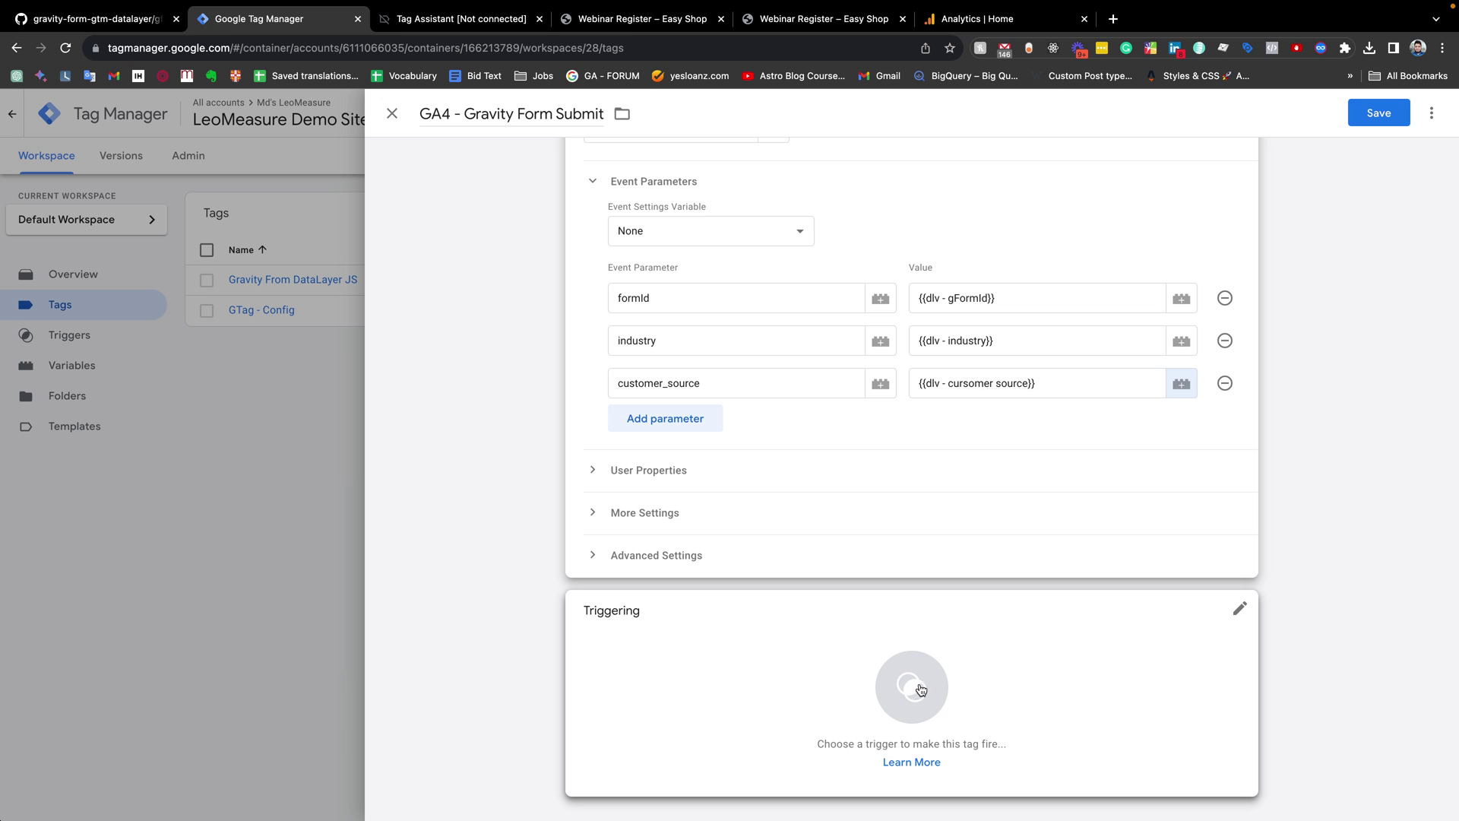
{"action": "left_click", "coordinate": [911, 690]}
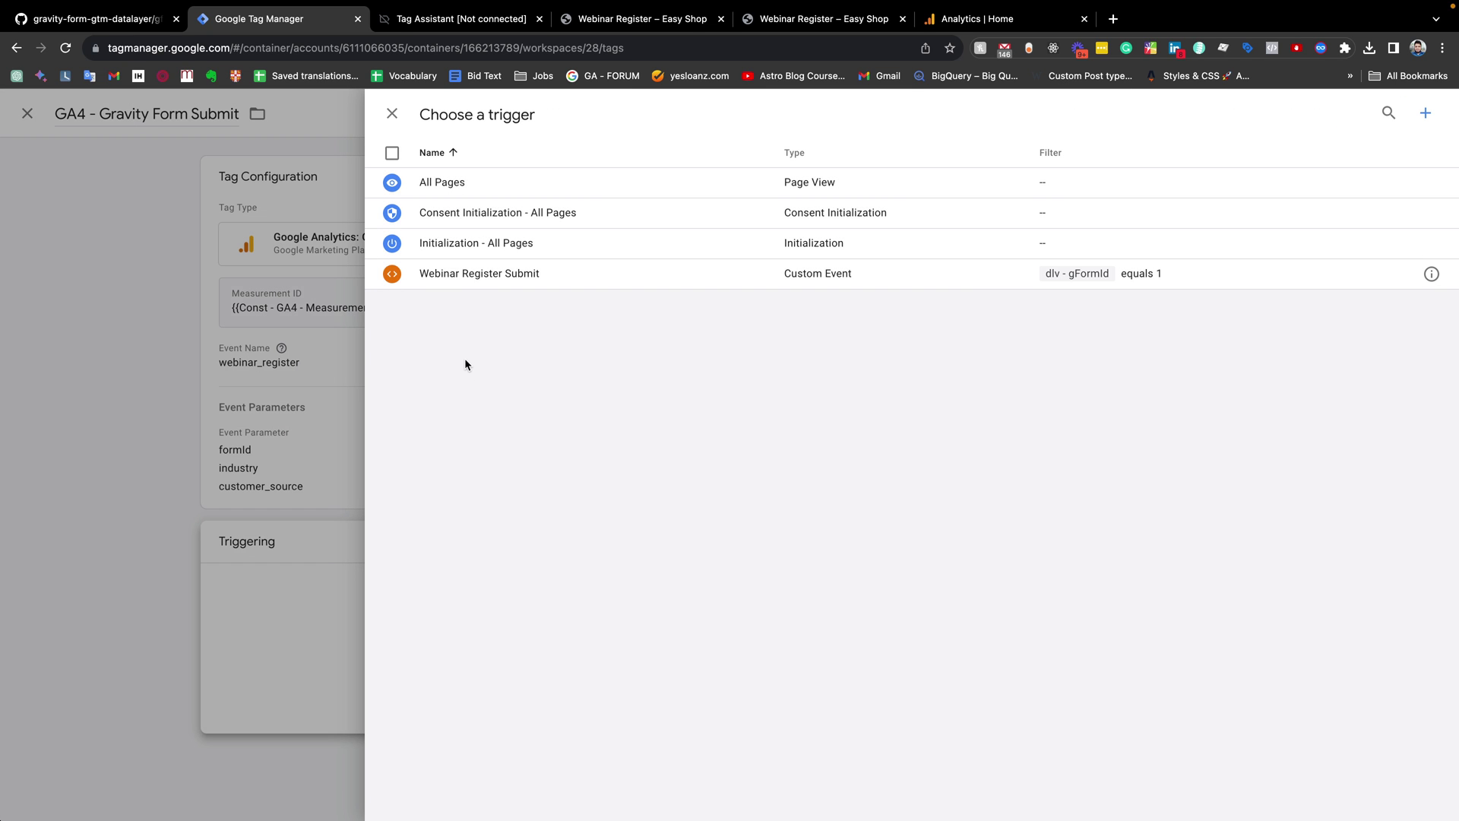
{"action": "left_click", "coordinate": [436, 282]}
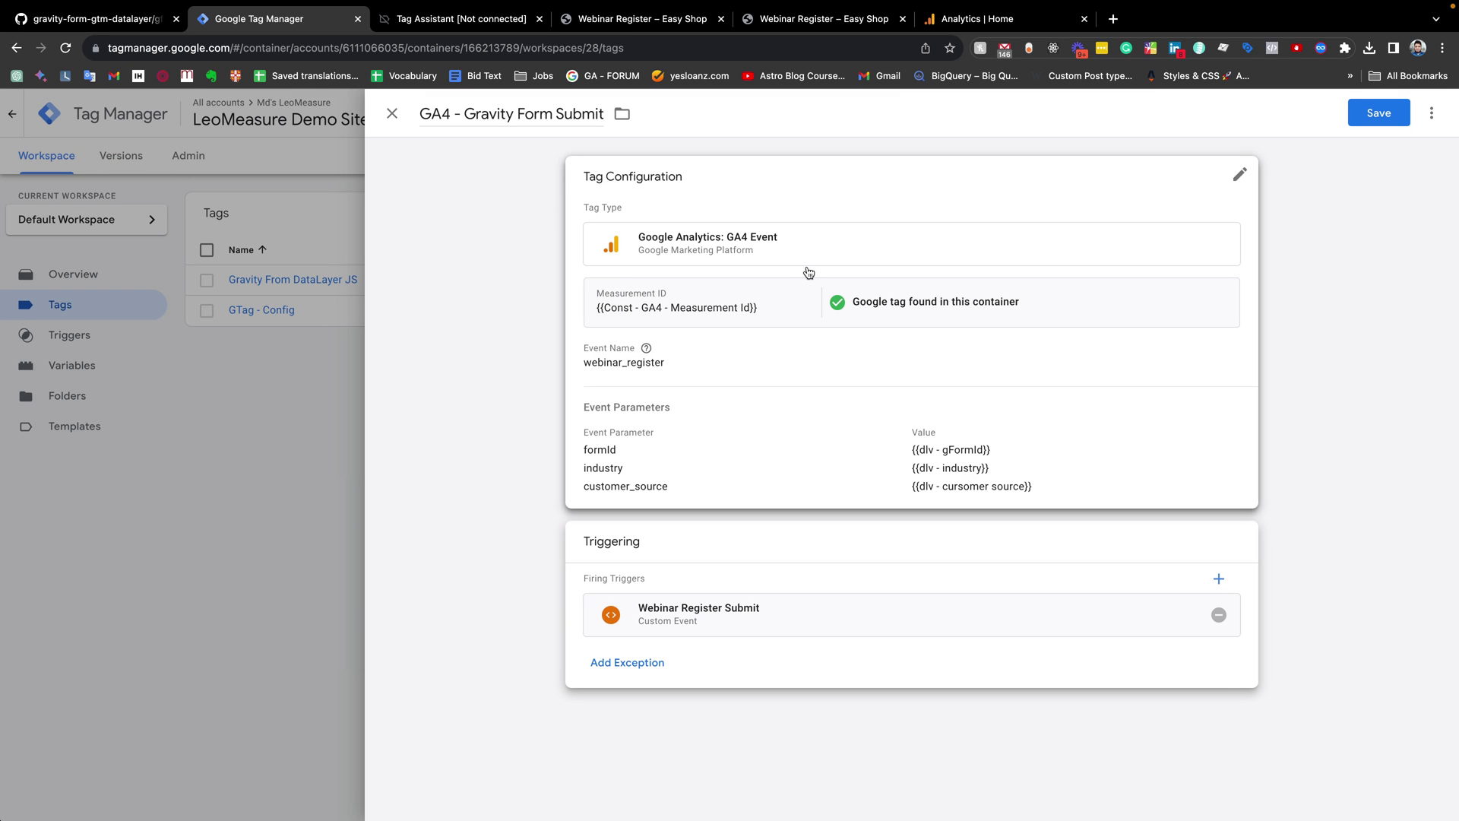
Step: Rename the tag as "GA4 - Webinar Register" and save it
{"action": "left_click", "coordinate": [629, 20]}
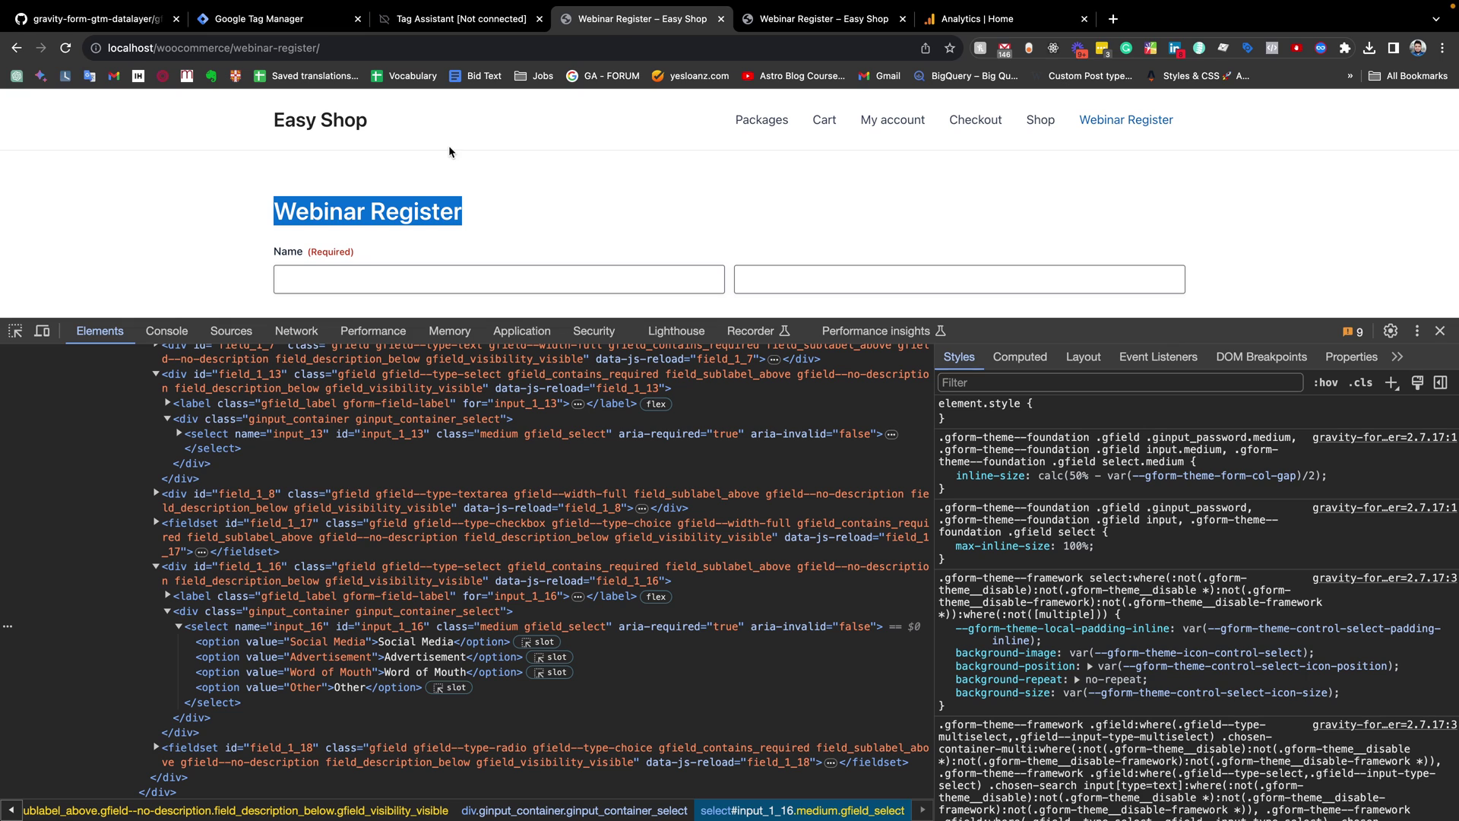
{"action": "key", "text": "super+2"}
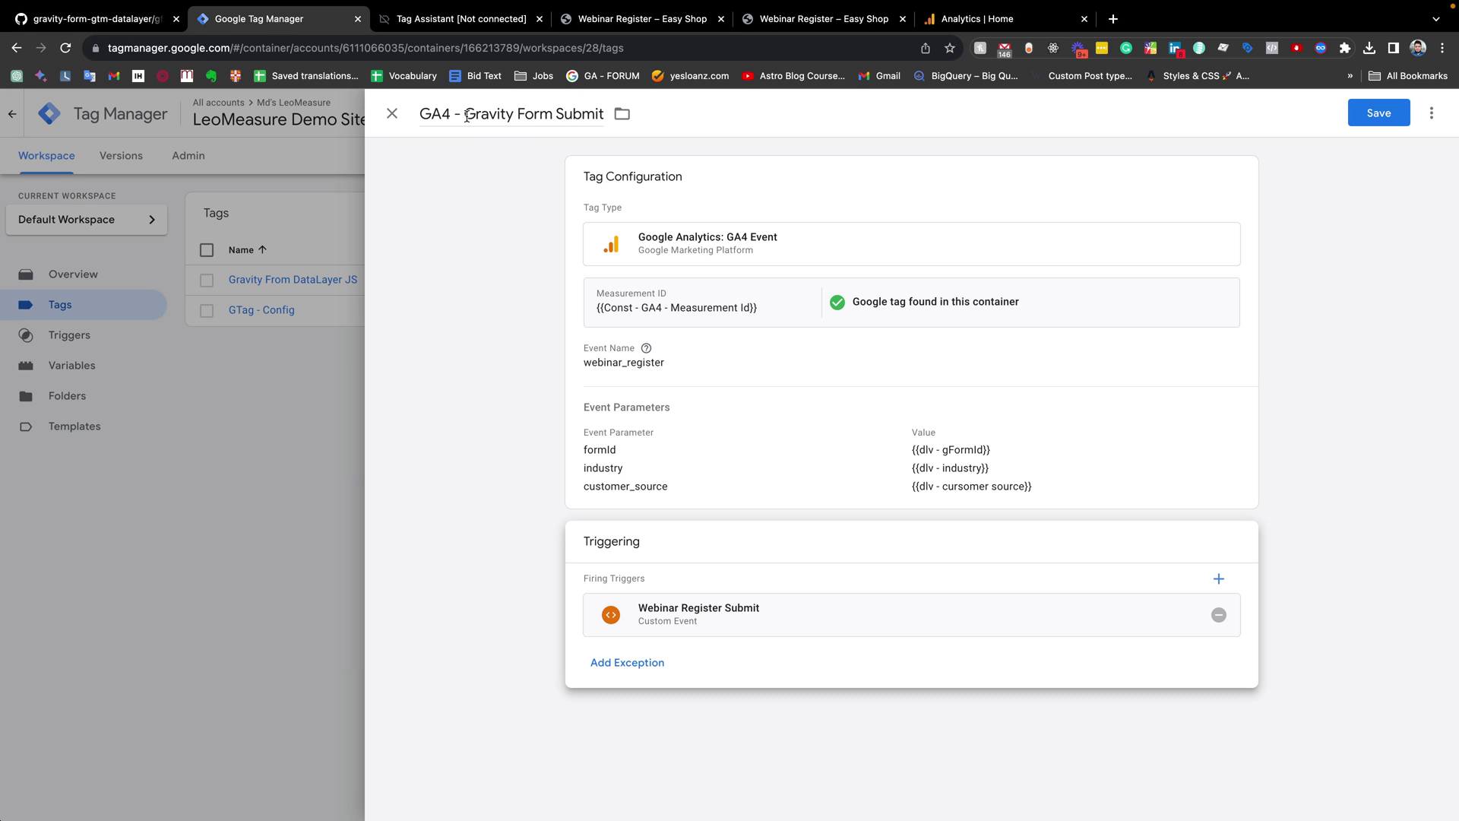
{"action": "left_click_drag", "start_coordinate": [466, 115], "coordinate": [613, 115]}
{"action": "key", "text": "super+v"}
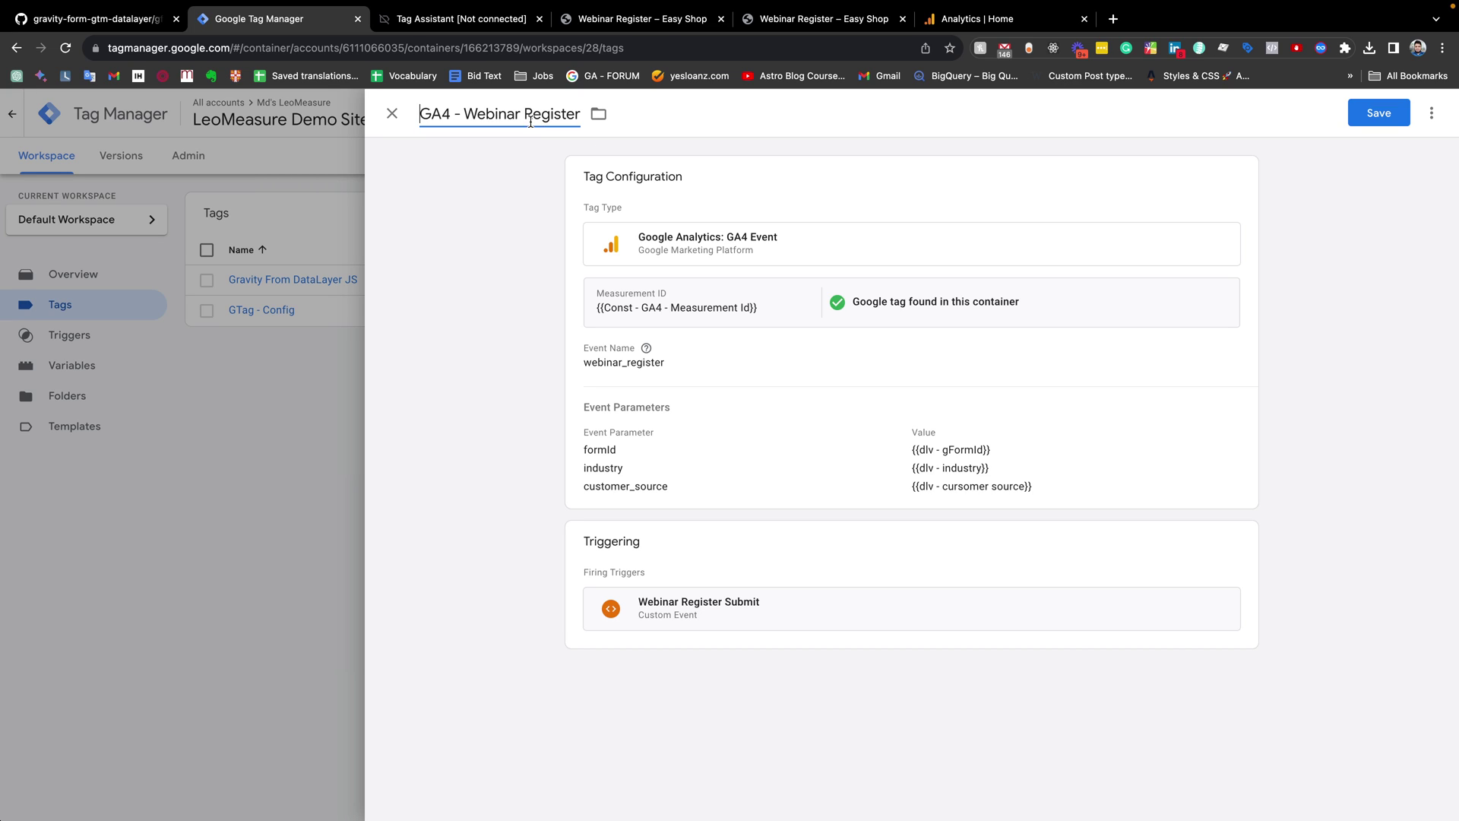
{"action": "left_click", "coordinate": [1371, 122]}
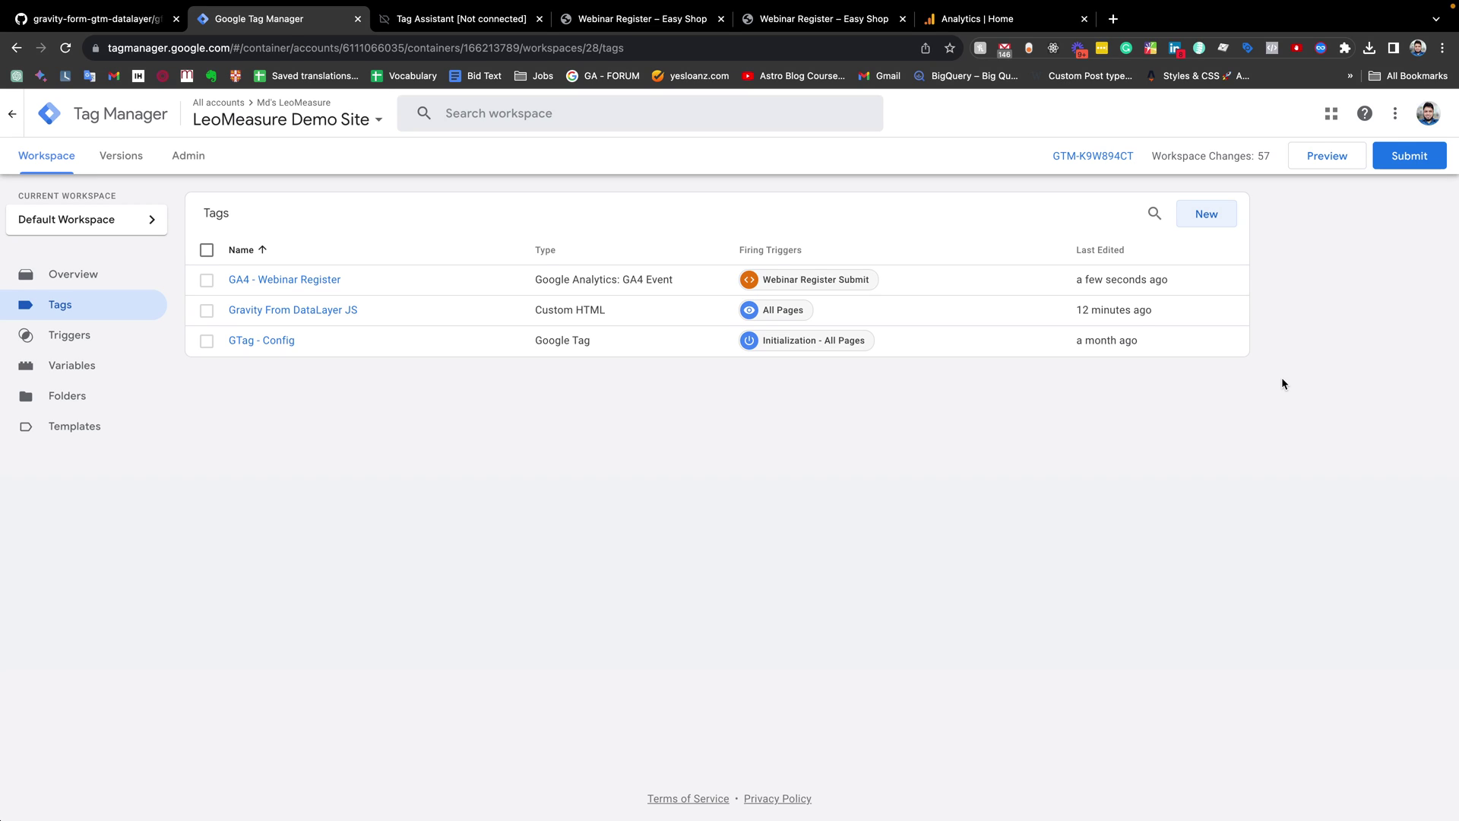
Step: Preview the container with Tag Assistant, and open the Webinar Register page on the connected shop site without the developer tools
{"action": "left_click", "coordinate": [1323, 162]}
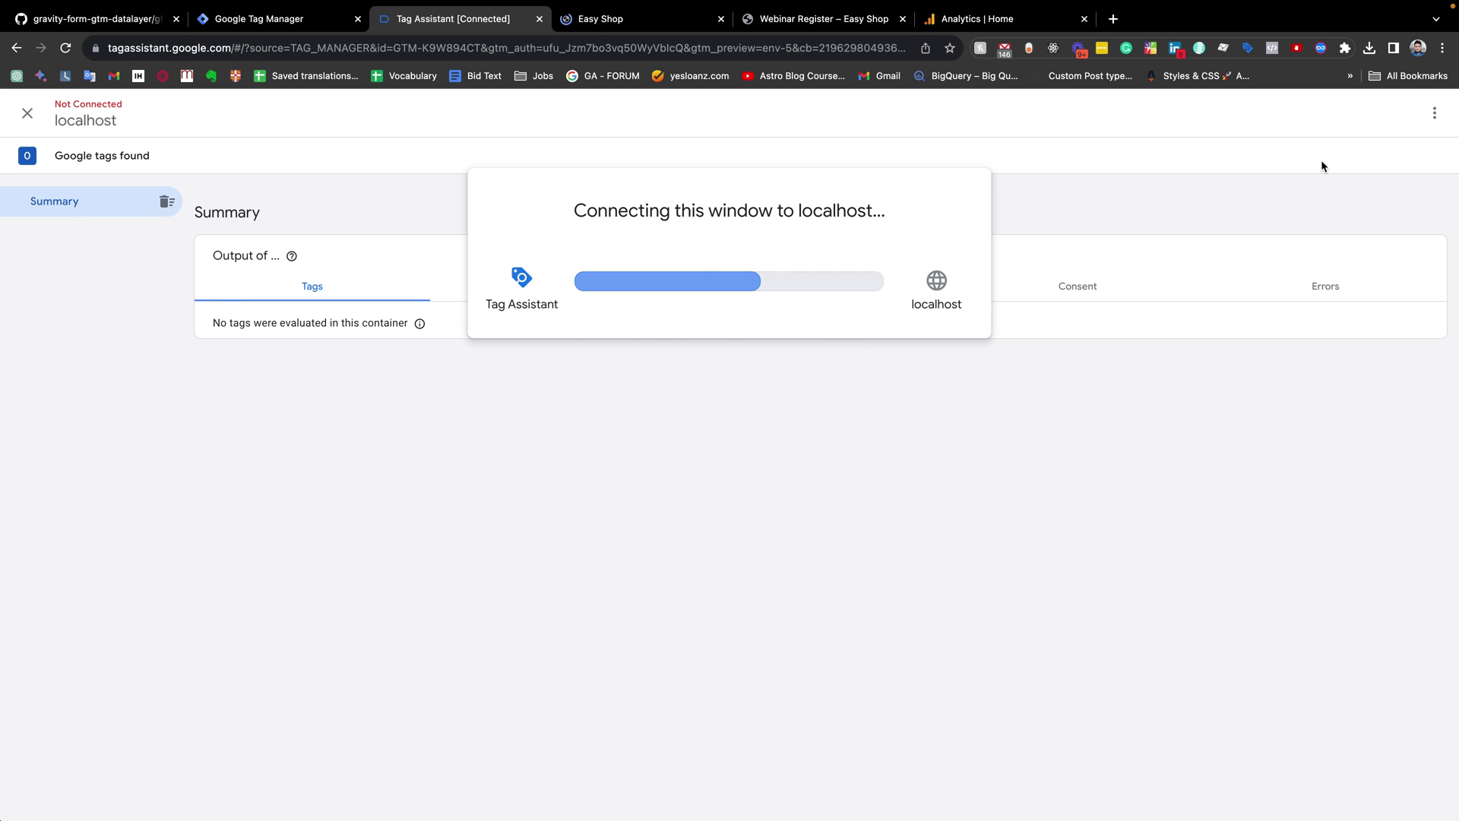
{"action": "left_click", "coordinate": [730, 378]}
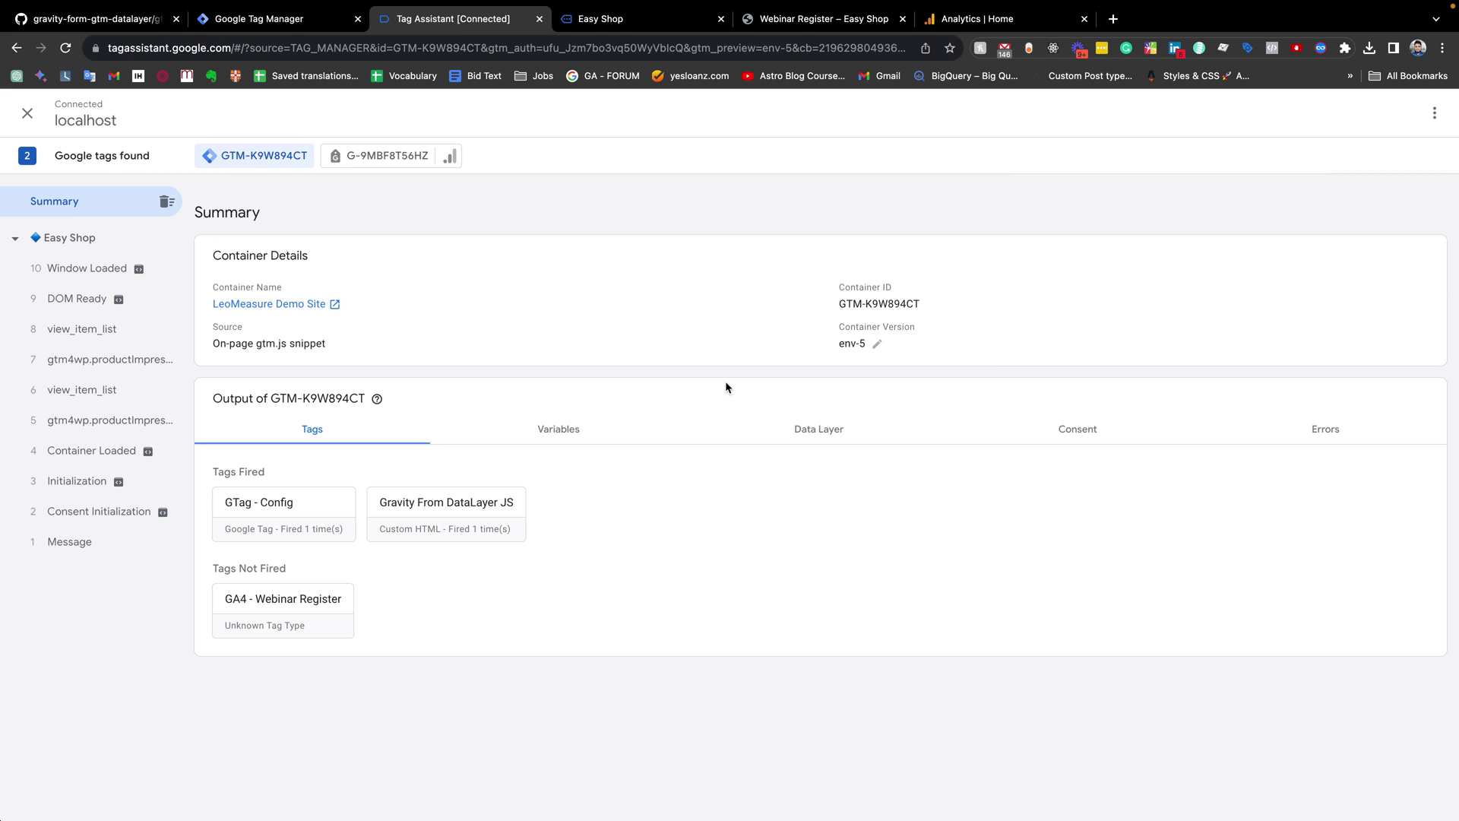
{"action": "left_click", "coordinate": [608, 18]}
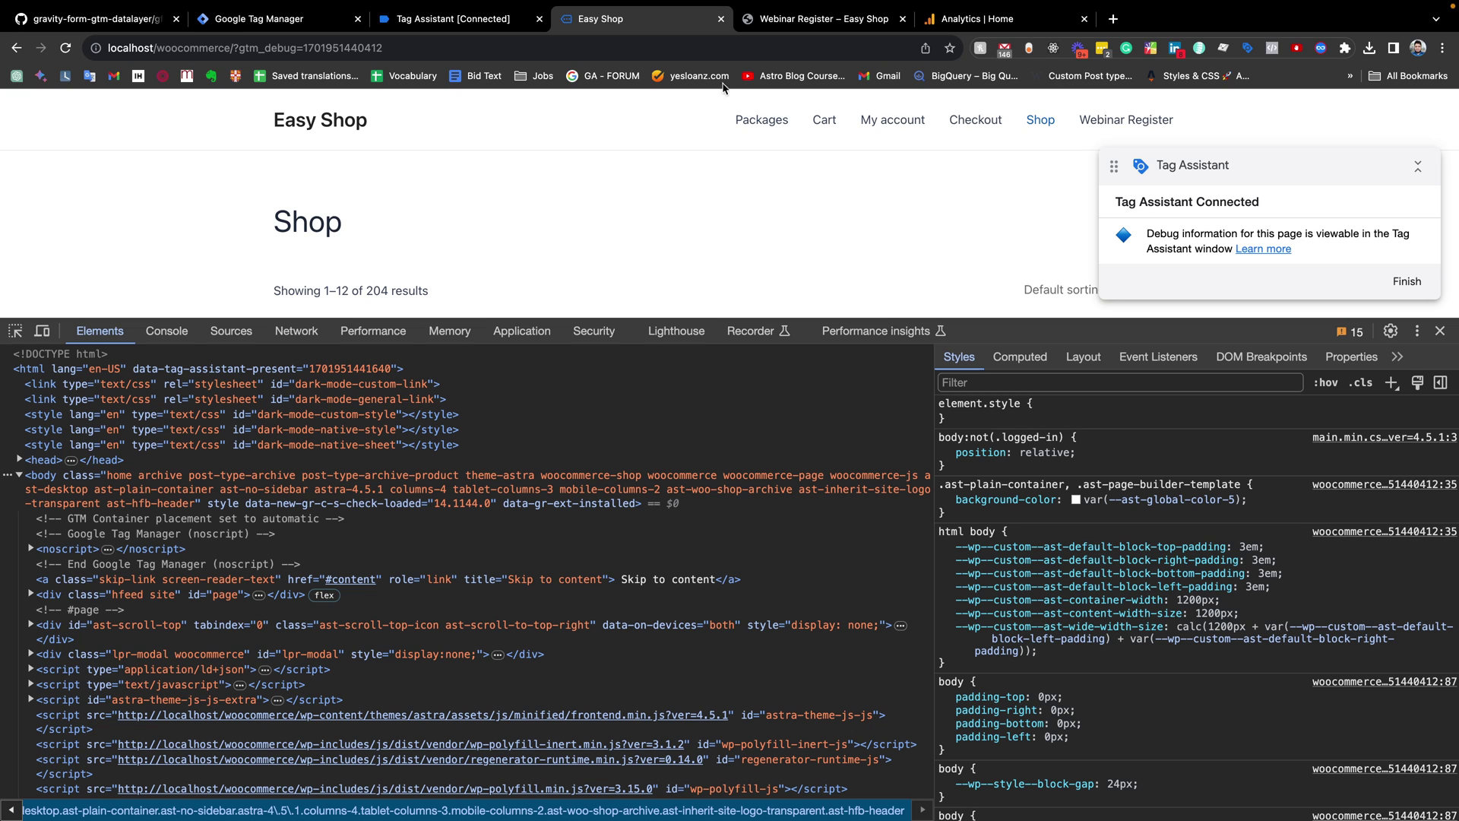
{"action": "left_click", "coordinate": [1441, 332]}
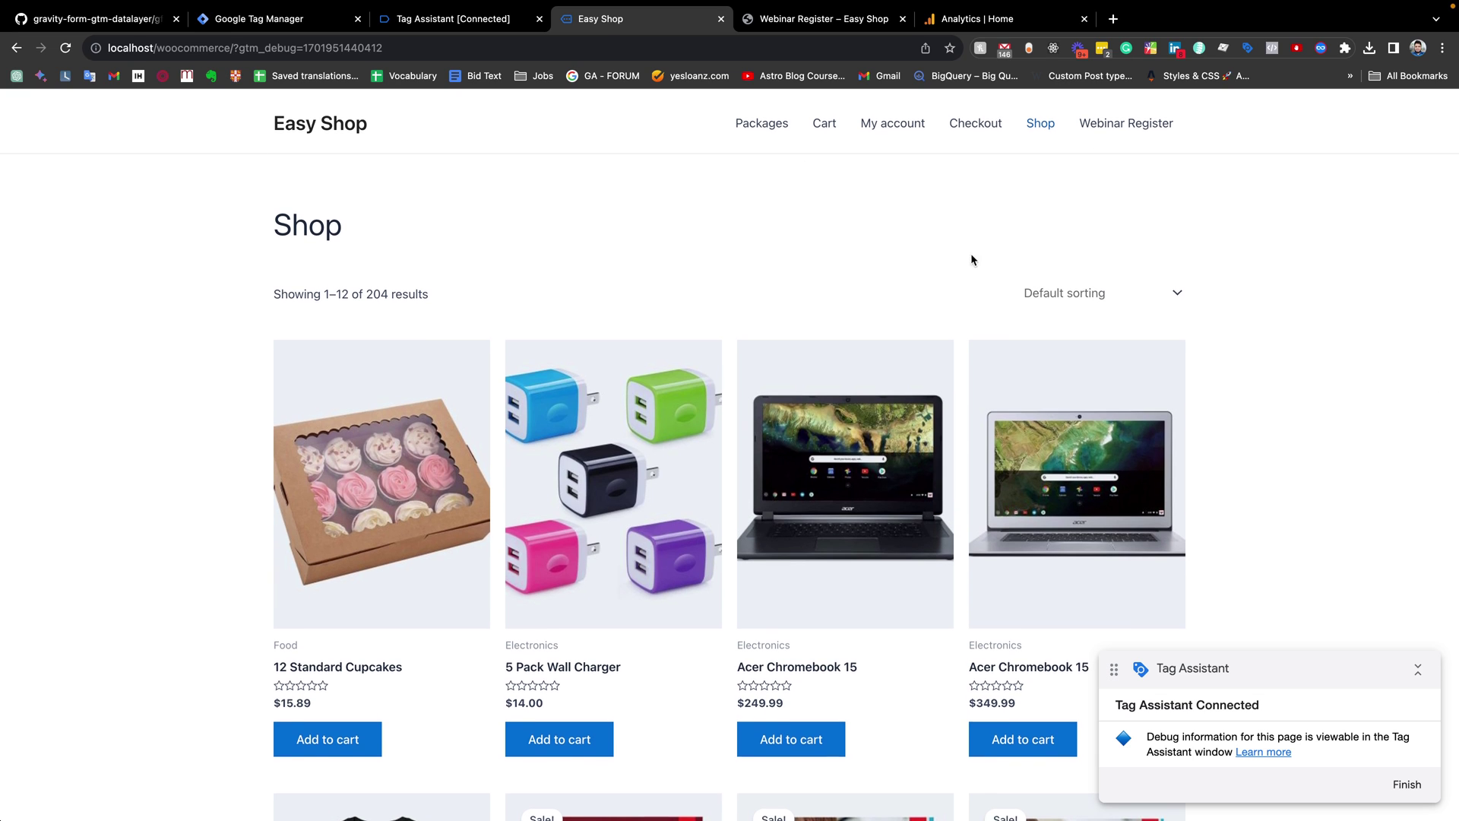
{"action": "left_click", "coordinate": [1152, 123]}
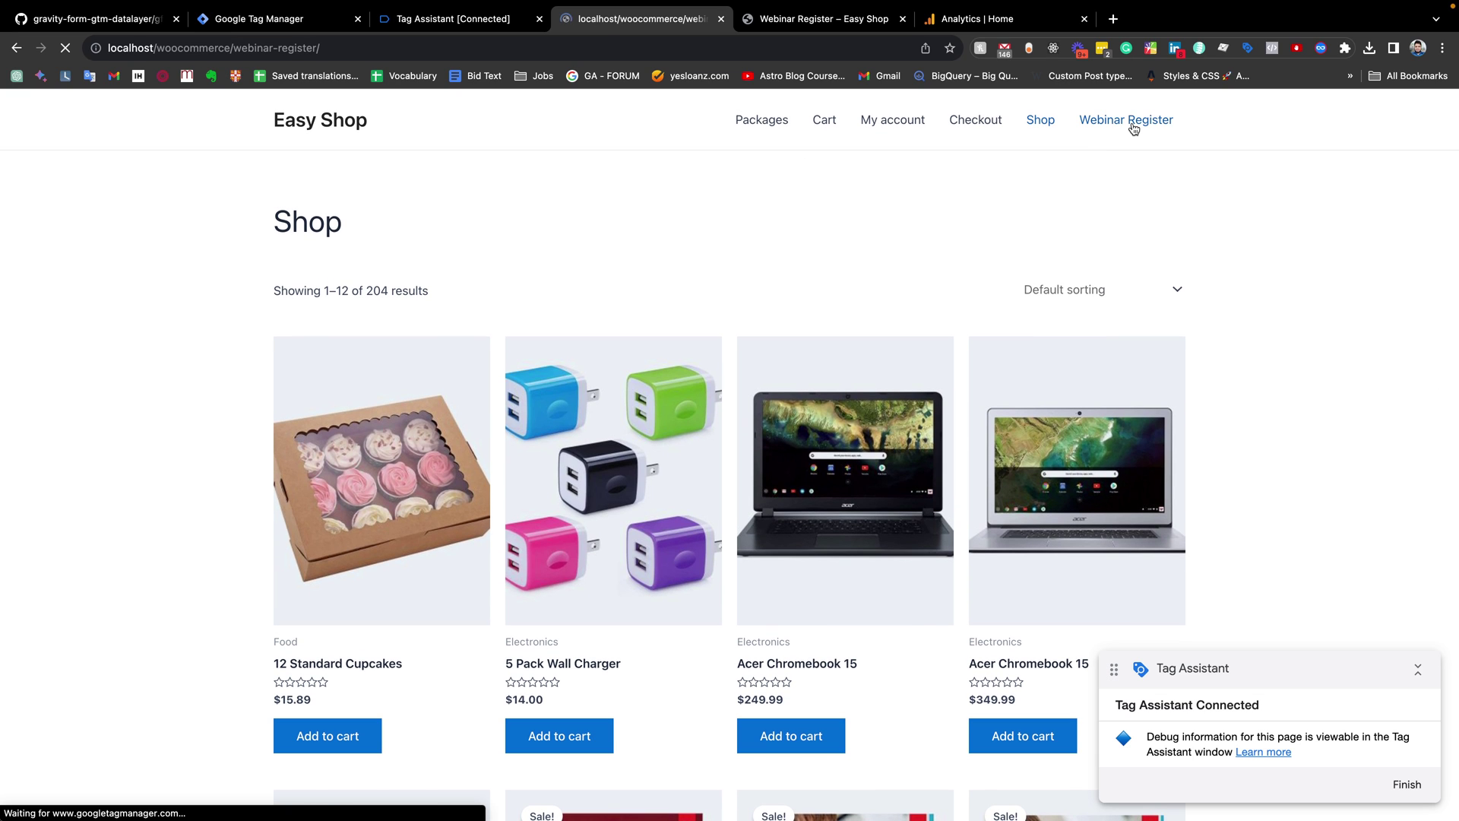
{"action": "left_click", "coordinate": [375, 284]}
{"action": "left_click", "coordinate": [368, 463]}
{"action": "left_click", "coordinate": [351, 443]}
{"action": "type", "text": "https://test.com"}
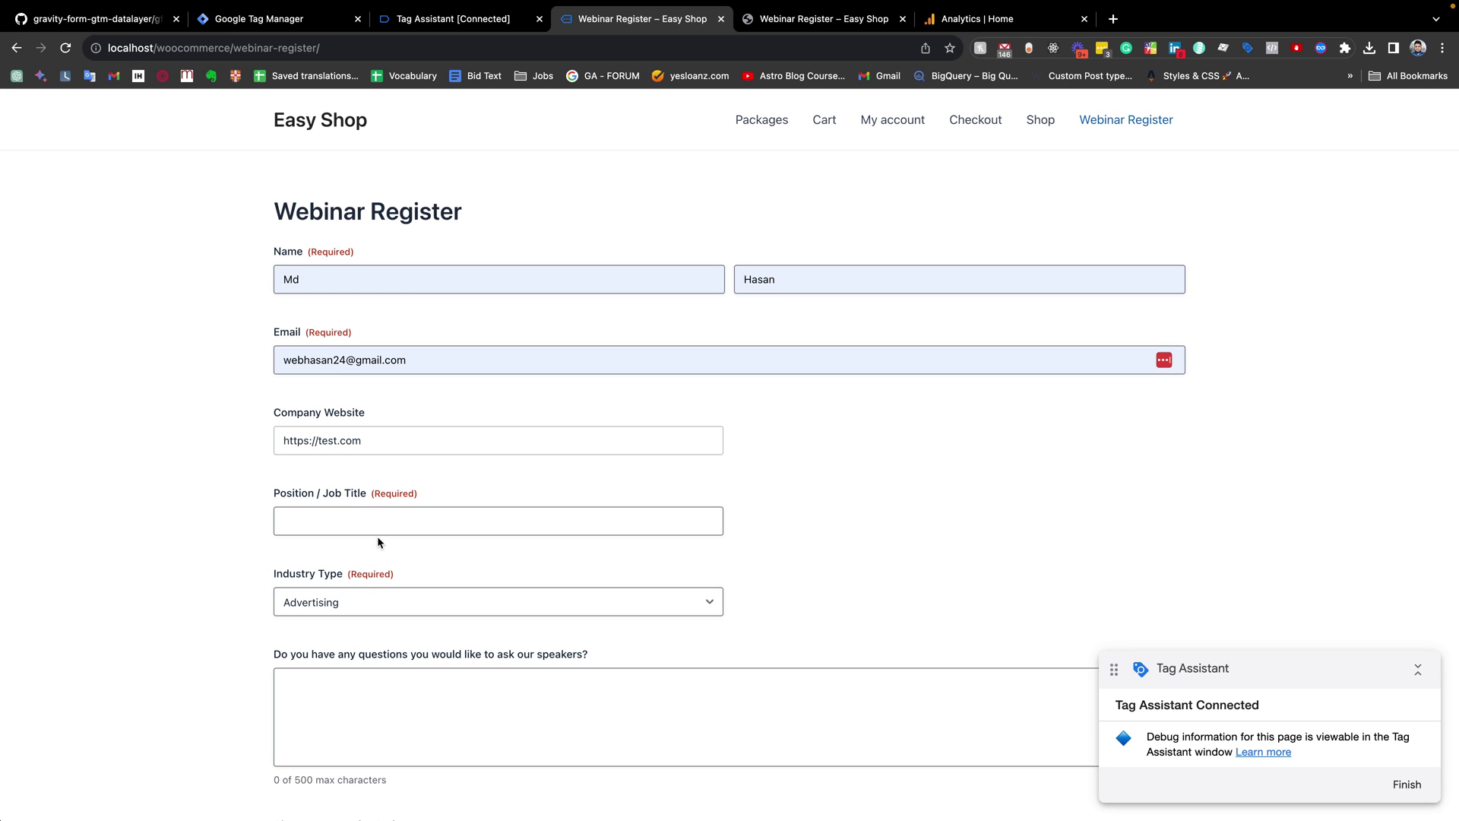
Step: Enter "Test" as the position or job title and choose Advertising as the industry type
{"action": "left_click", "coordinate": [349, 517]}
{"action": "type", "text": "TEst"}
{"action": "key", "text": "BackSpace"}
{"action": "key", "text": "BackSpace"}
{"action": "key", "text": "BackSpace"}
{"action": "type", "text": "est"}
{"action": "scroll", "coordinate": [374, 547], "scroll_direction": "down", "scroll_amount": 3}
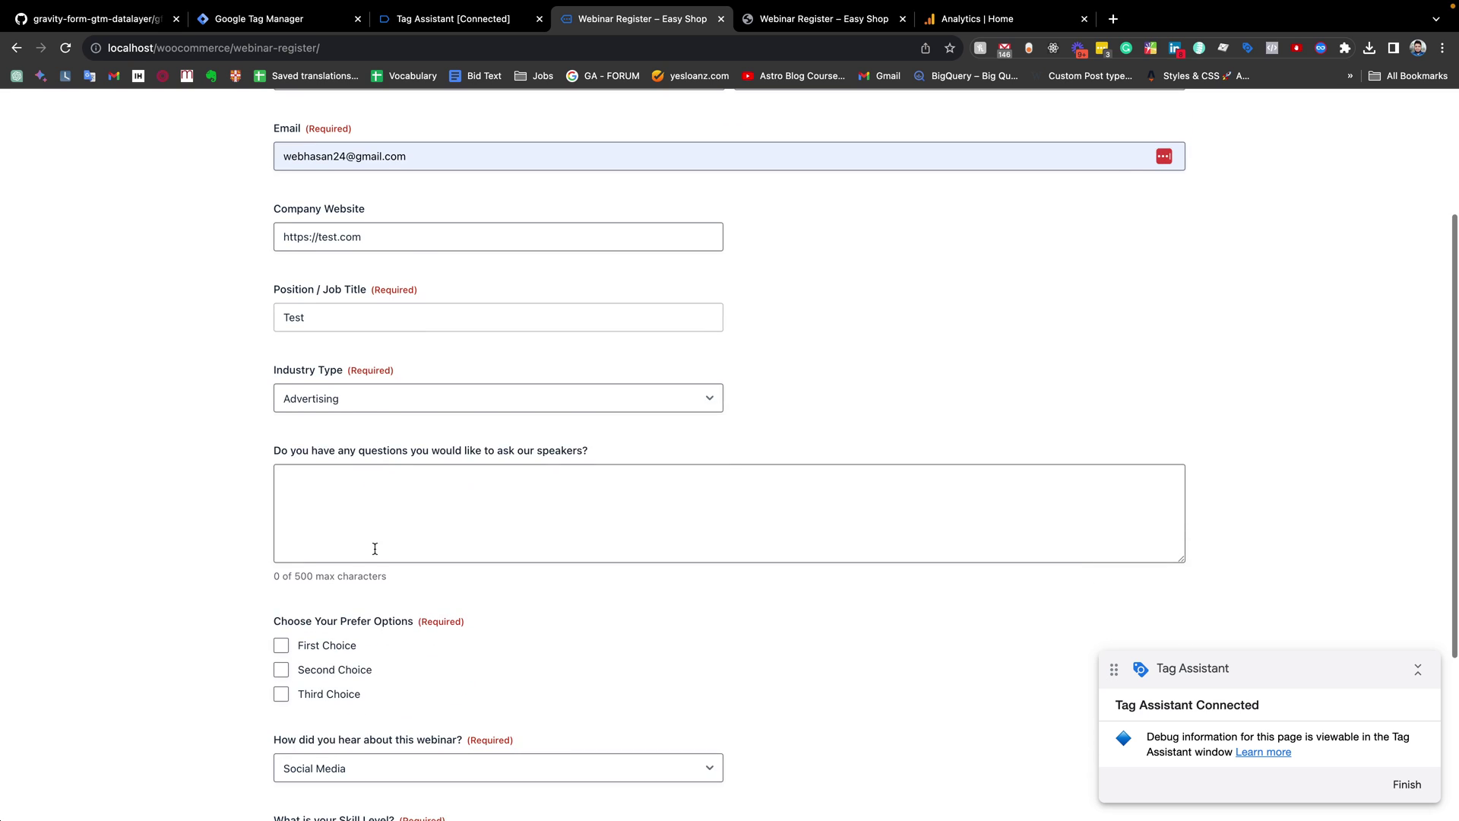
{"action": "left_click", "coordinate": [307, 397]}
{"action": "left_click", "coordinate": [311, 397]}
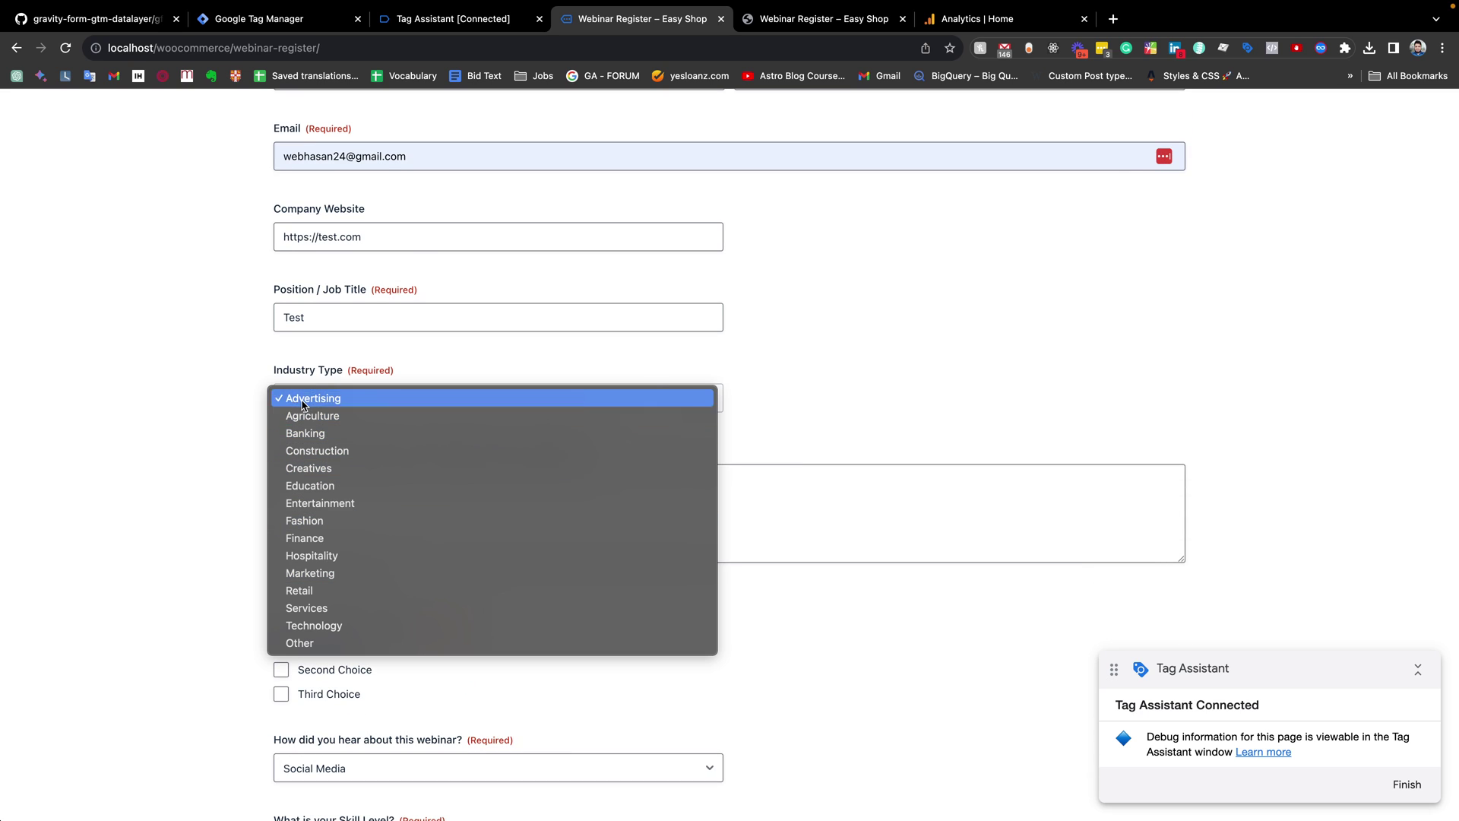
Step: Enter "test" as the question for the speakers
{"action": "scroll", "coordinate": [228, 437], "scroll_direction": "down", "scroll_amount": 2}
{"action": "left_click", "coordinate": [351, 410]}
{"action": "type", "text": "test"}
{"action": "scroll", "coordinate": [342, 410], "scroll_direction": "down", "scroll_amount": 1}
{"action": "left_click_drag", "start_coordinate": [342, 384], "coordinate": [329, 349]}
{"action": "type", "text": "swetttes"}
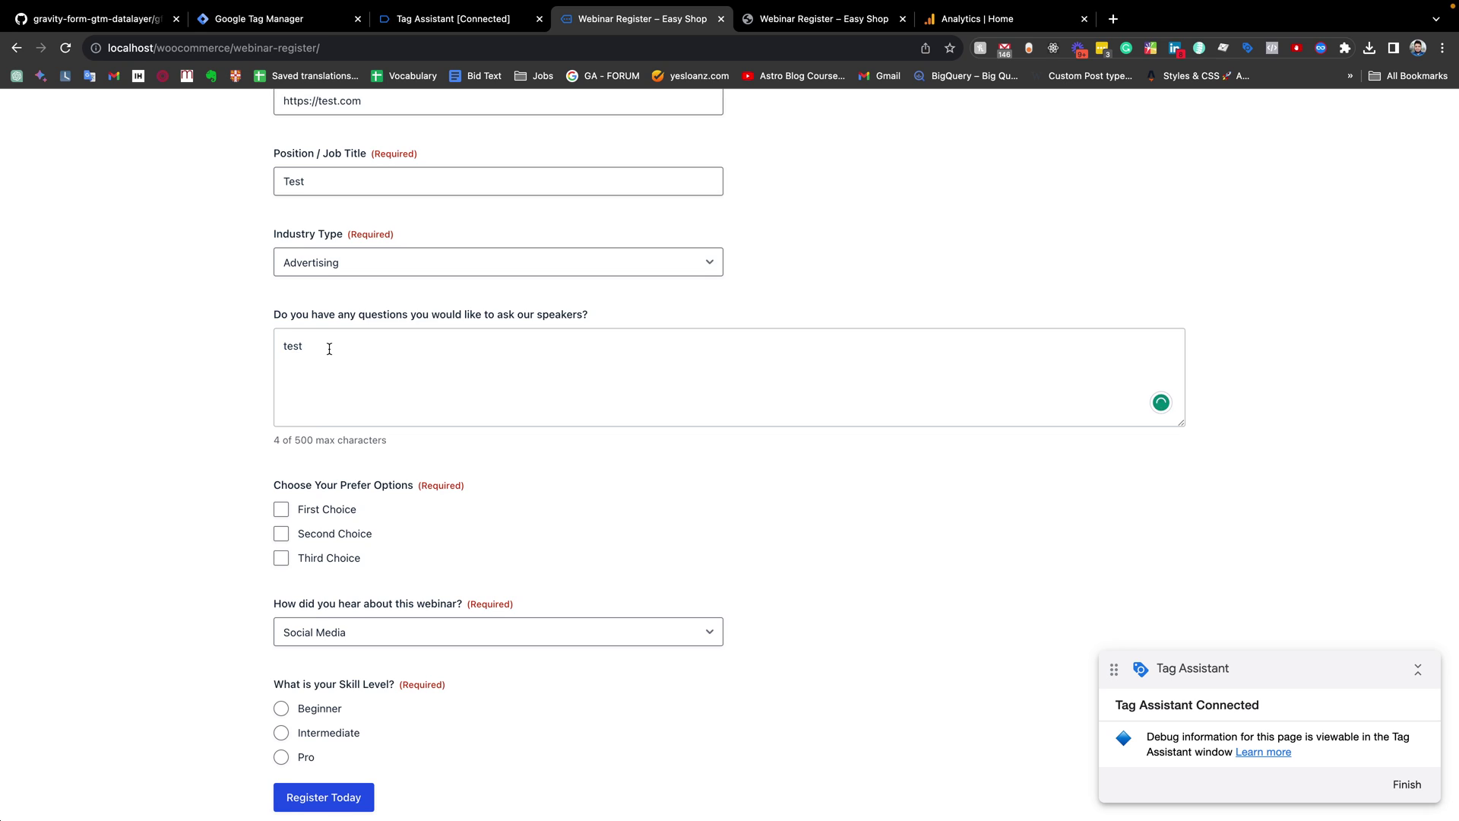
Step: Select First Choice as the preferred option and Social Media as the way of hearing about the webinar
{"action": "scroll", "coordinate": [329, 348], "scroll_direction": "down", "scroll_amount": 2}
{"action": "left_click", "coordinate": [281, 393]}
{"action": "left_click", "coordinate": [359, 522]}
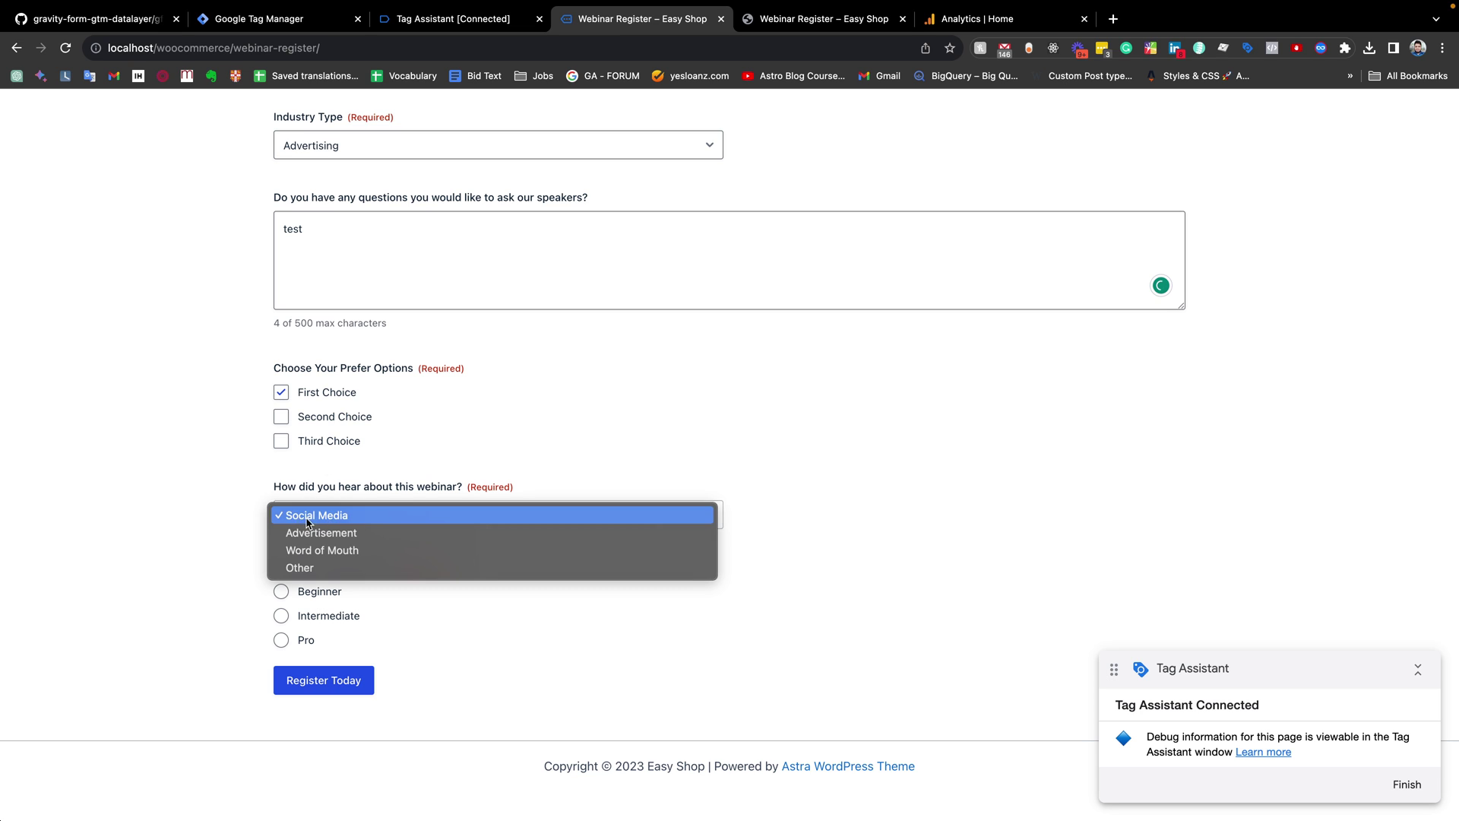
{"action": "left_click", "coordinate": [329, 523]}
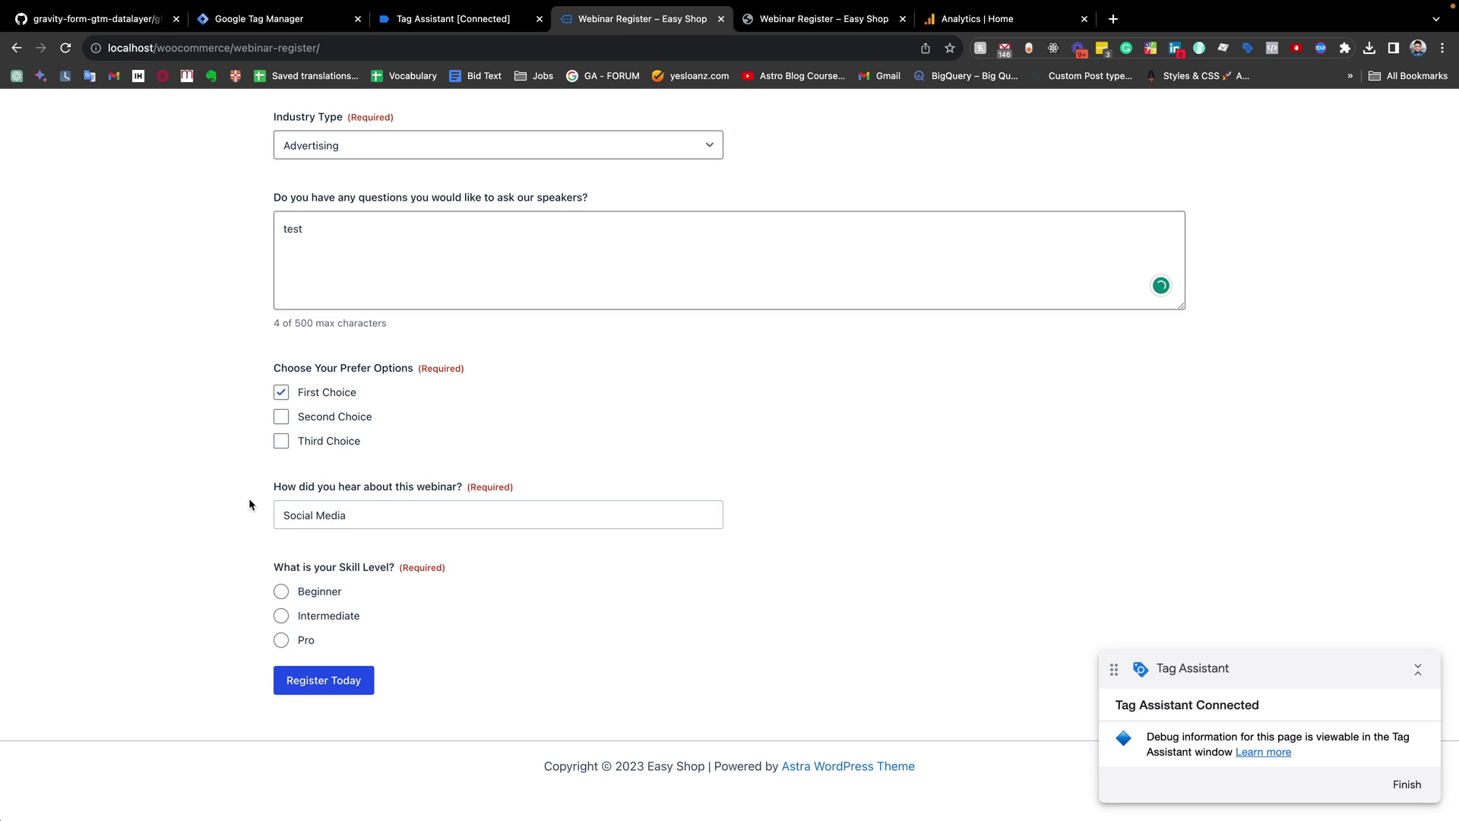
Step: Choose Pro as the skill level and submit the webinar registration form
{"action": "scroll", "coordinate": [251, 505], "scroll_direction": "down", "scroll_amount": 1}
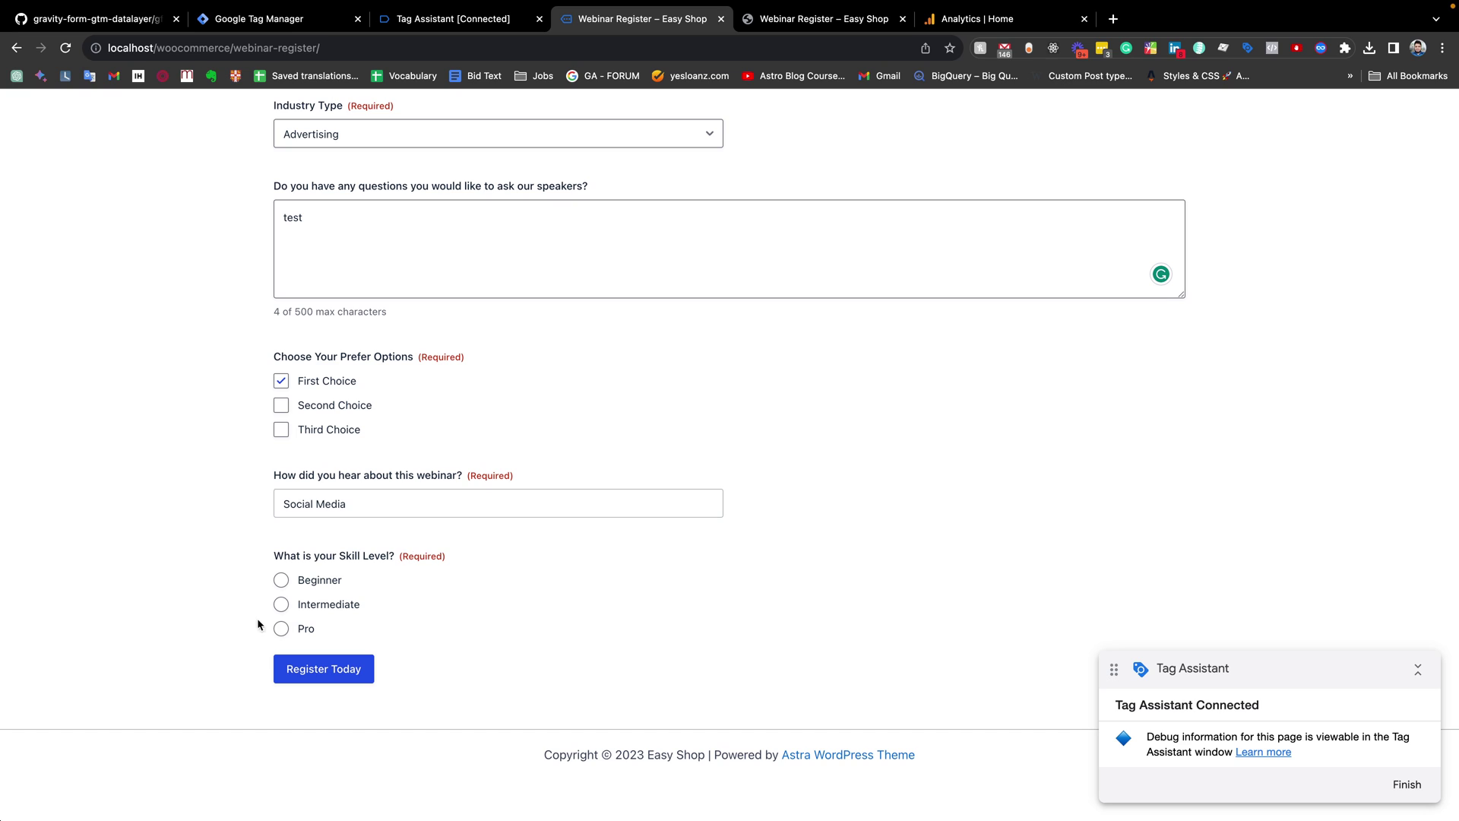
{"action": "left_click", "coordinate": [287, 631]}
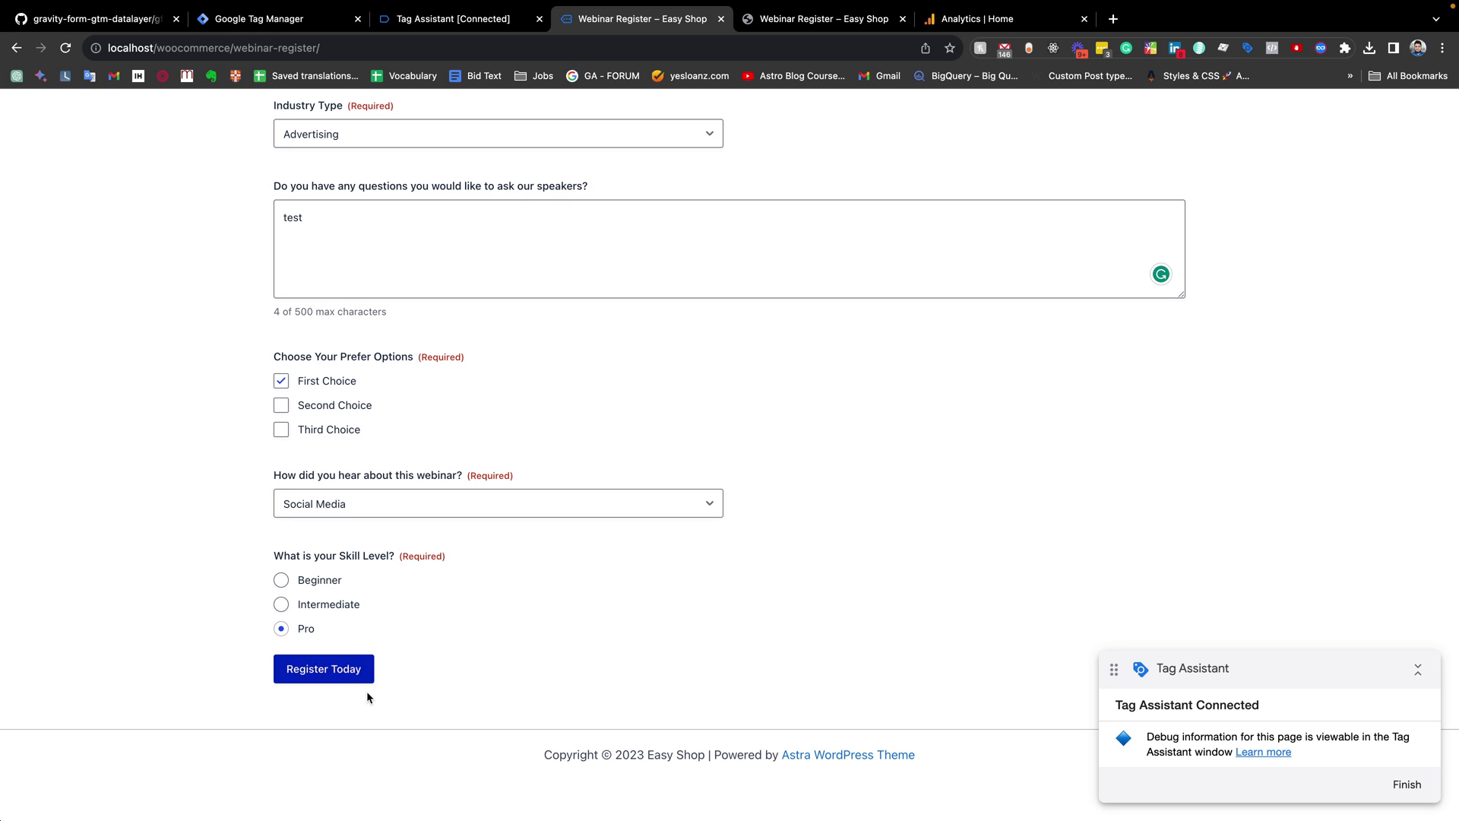
{"action": "left_click", "coordinate": [344, 672]}
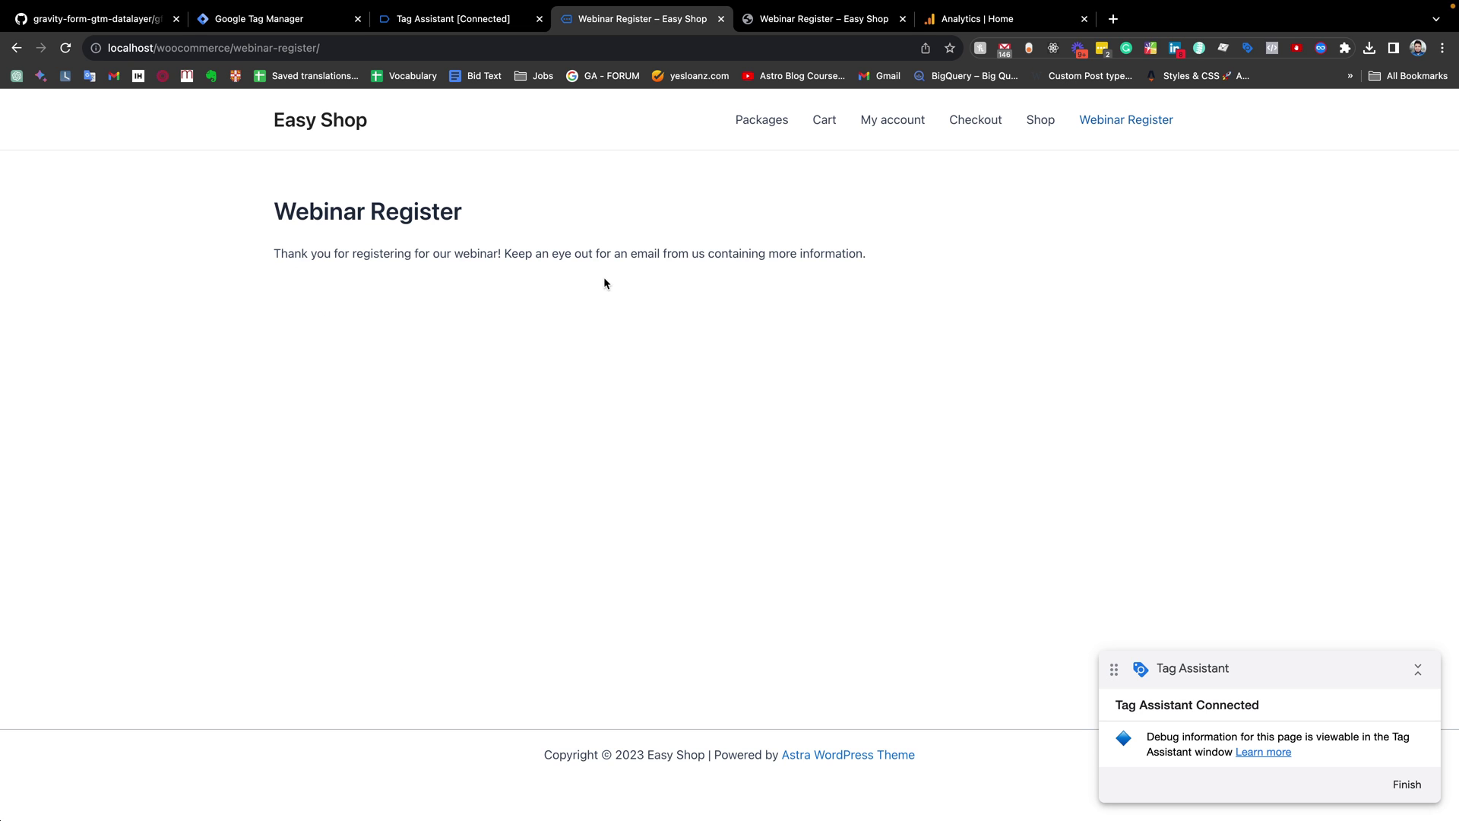
Step: In Tag Assistant, check the tags fired on gravity_form_submit, and open the webinar_register event under the G-9MBF8T56HZ tag
{"action": "left_click", "coordinate": [479, 19]}
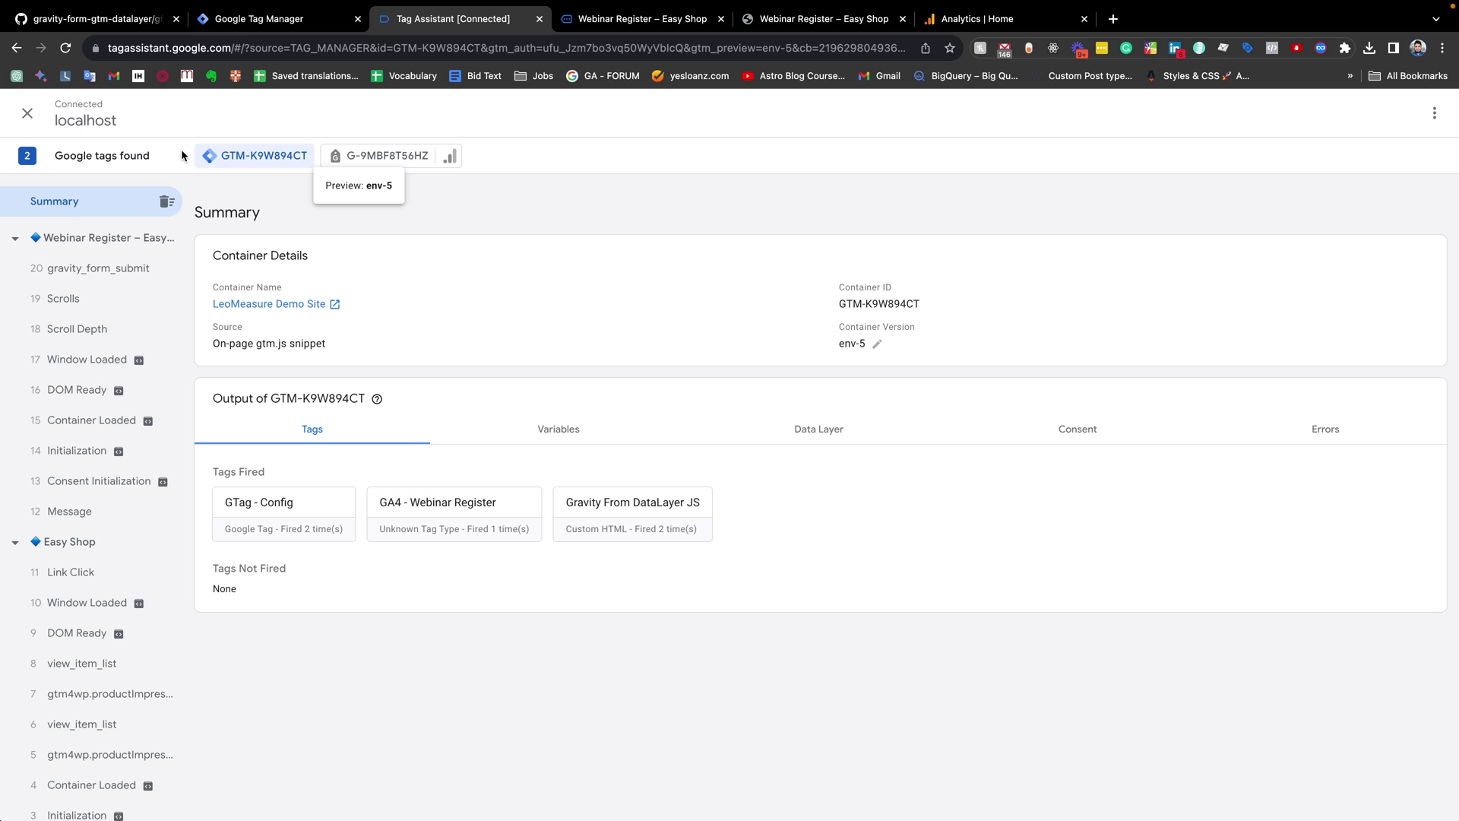
{"action": "left_click", "coordinate": [84, 278]}
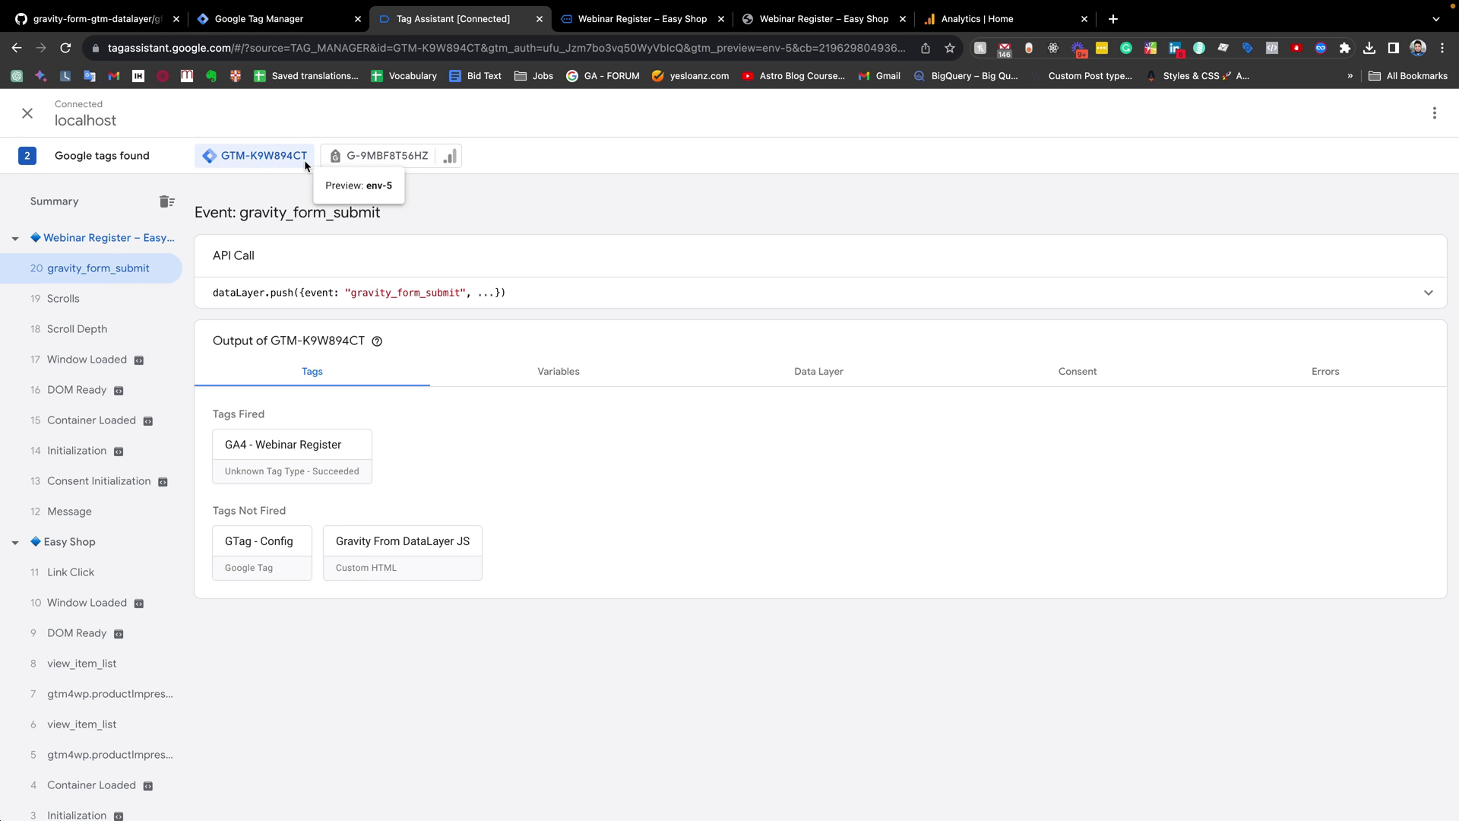
{"action": "left_click", "coordinate": [361, 156]}
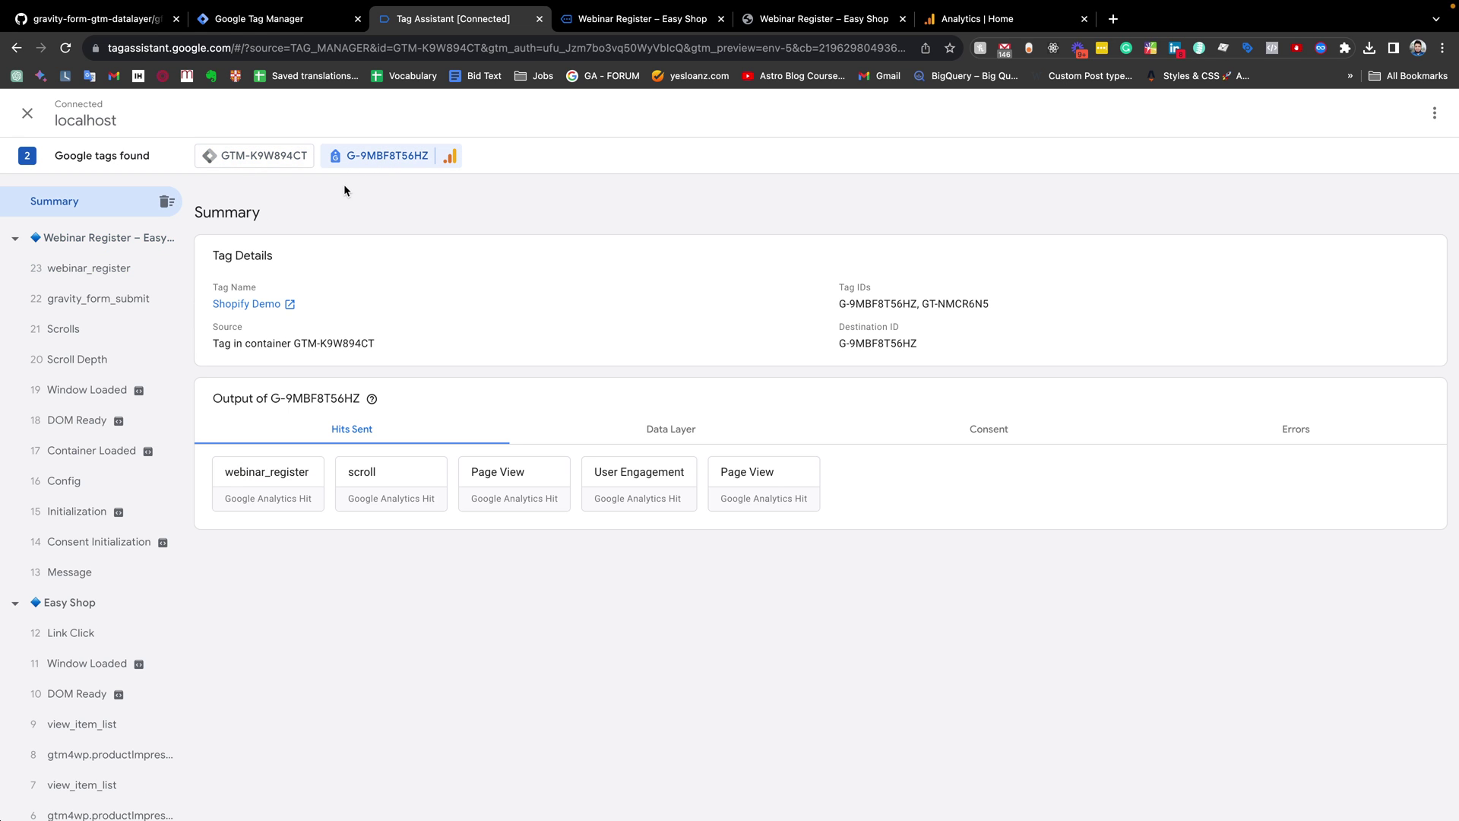
{"action": "left_click", "coordinate": [70, 273]}
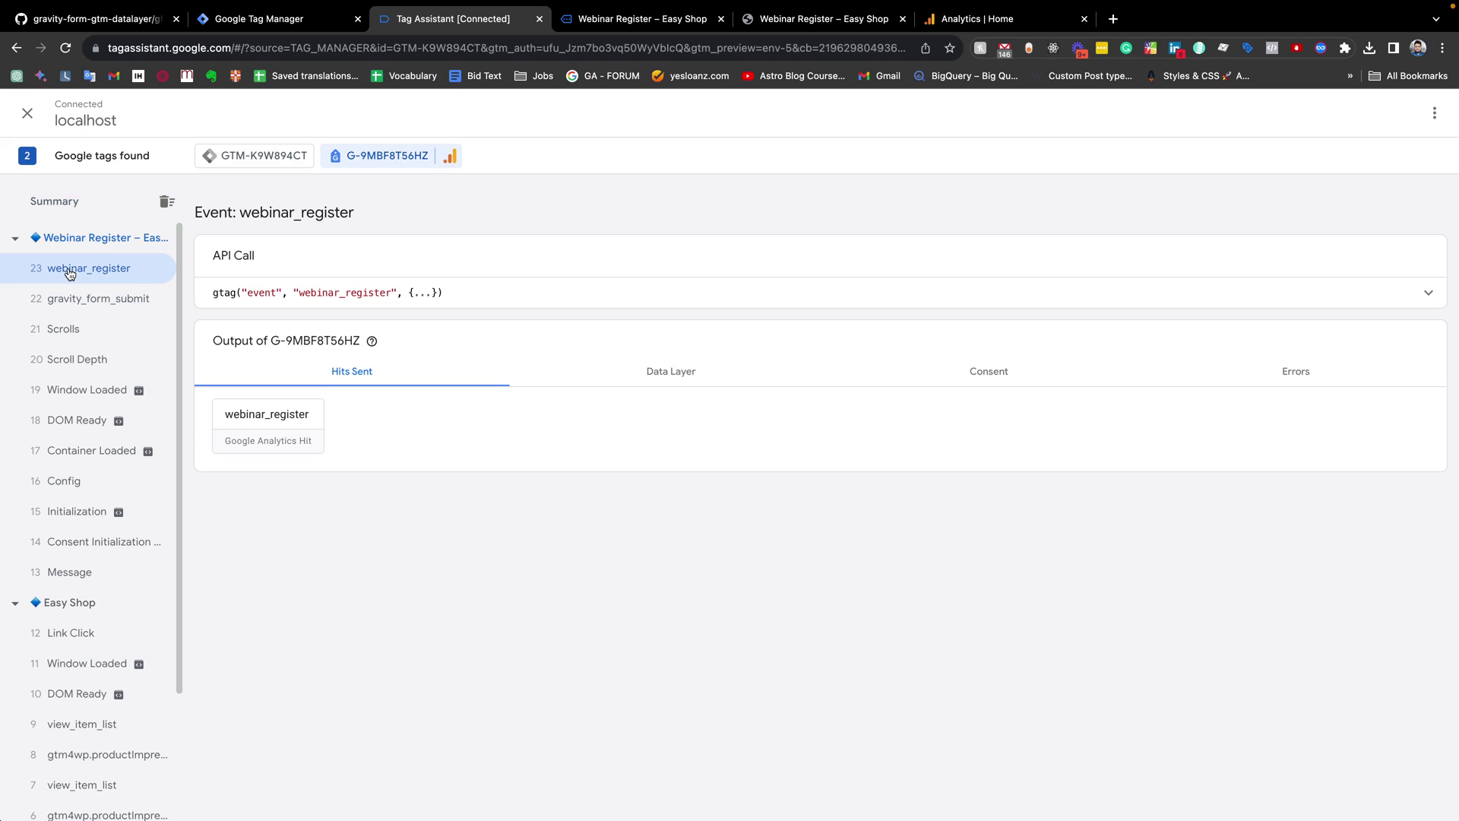
Step: Expand the webinar_register API call and review its event name, formId, industry and customer_source parameters
{"action": "left_click", "coordinate": [783, 290]}
{"action": "left_click_drag", "start_coordinate": [242, 294], "coordinate": [325, 294]}
{"action": "left_click", "coordinate": [247, 309]}
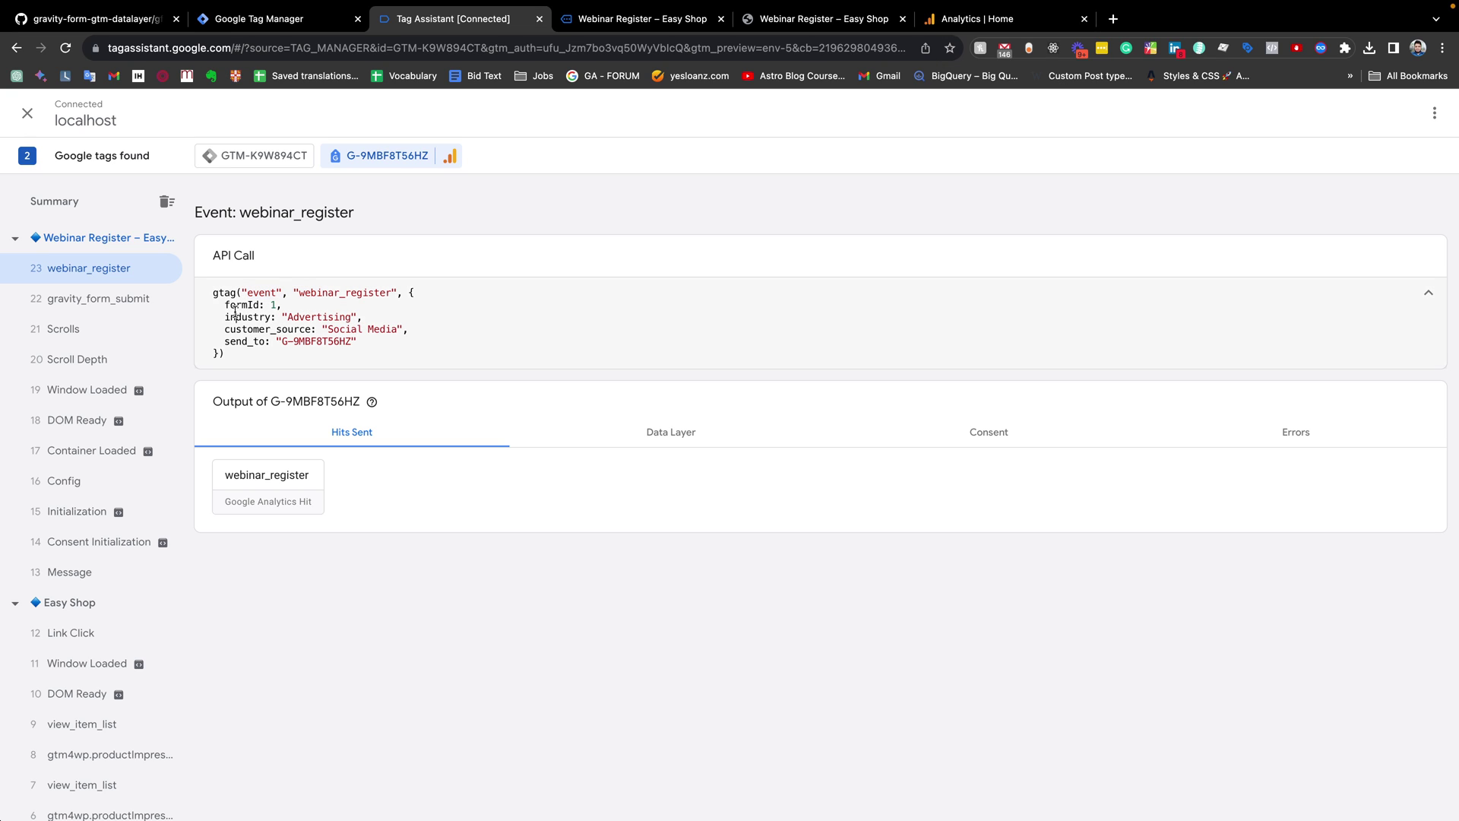
{"action": "left_click_drag", "start_coordinate": [225, 304], "coordinate": [305, 307]}
{"action": "left_click_drag", "start_coordinate": [219, 318], "coordinate": [403, 320]}
{"action": "left_click_drag", "start_coordinate": [221, 331], "coordinate": [408, 325]}
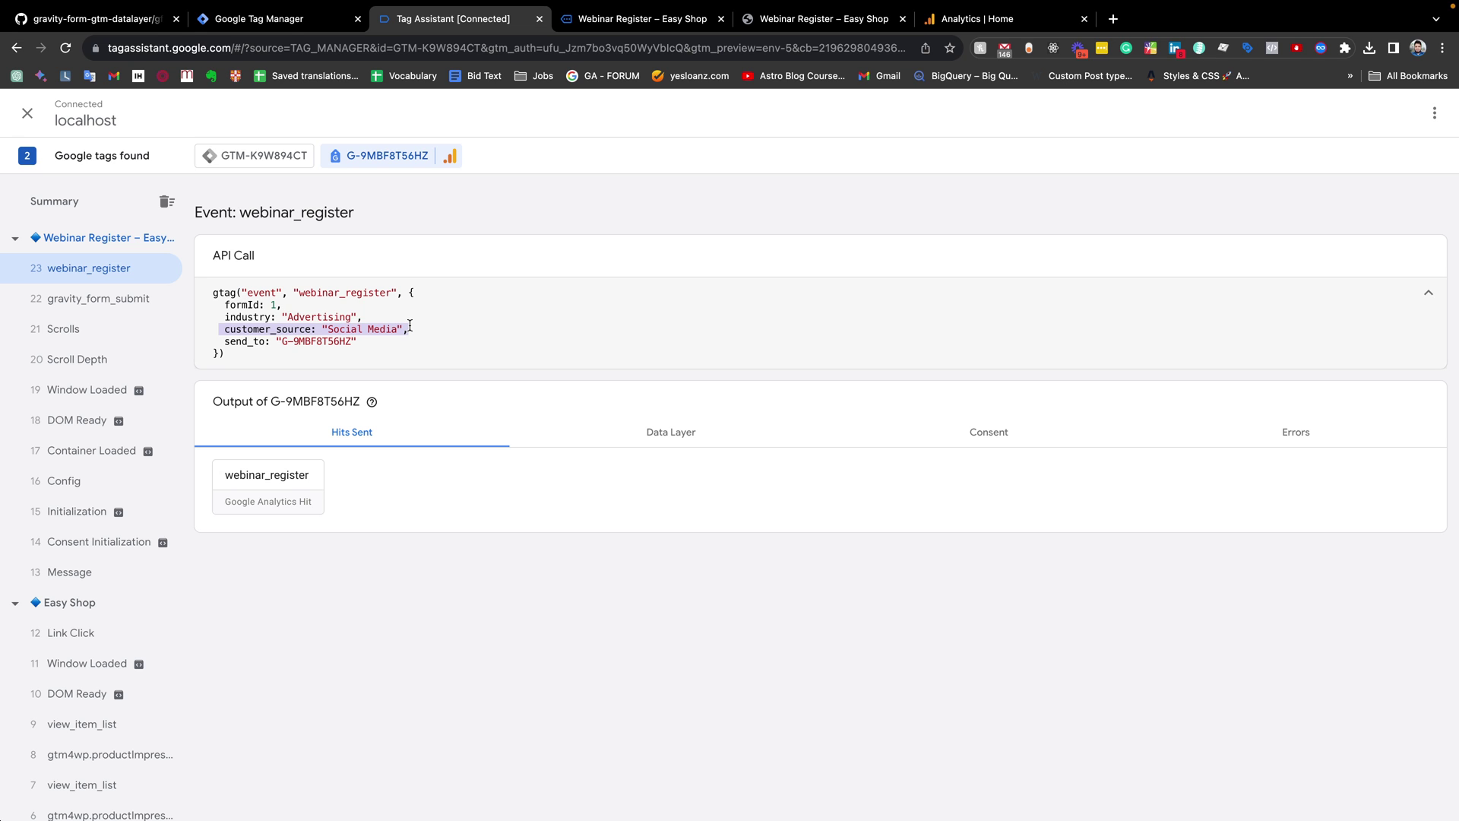
Step: Switch to Google Analytics and open DebugView from the property's admin settings
{"action": "left_click", "coordinate": [961, 23]}
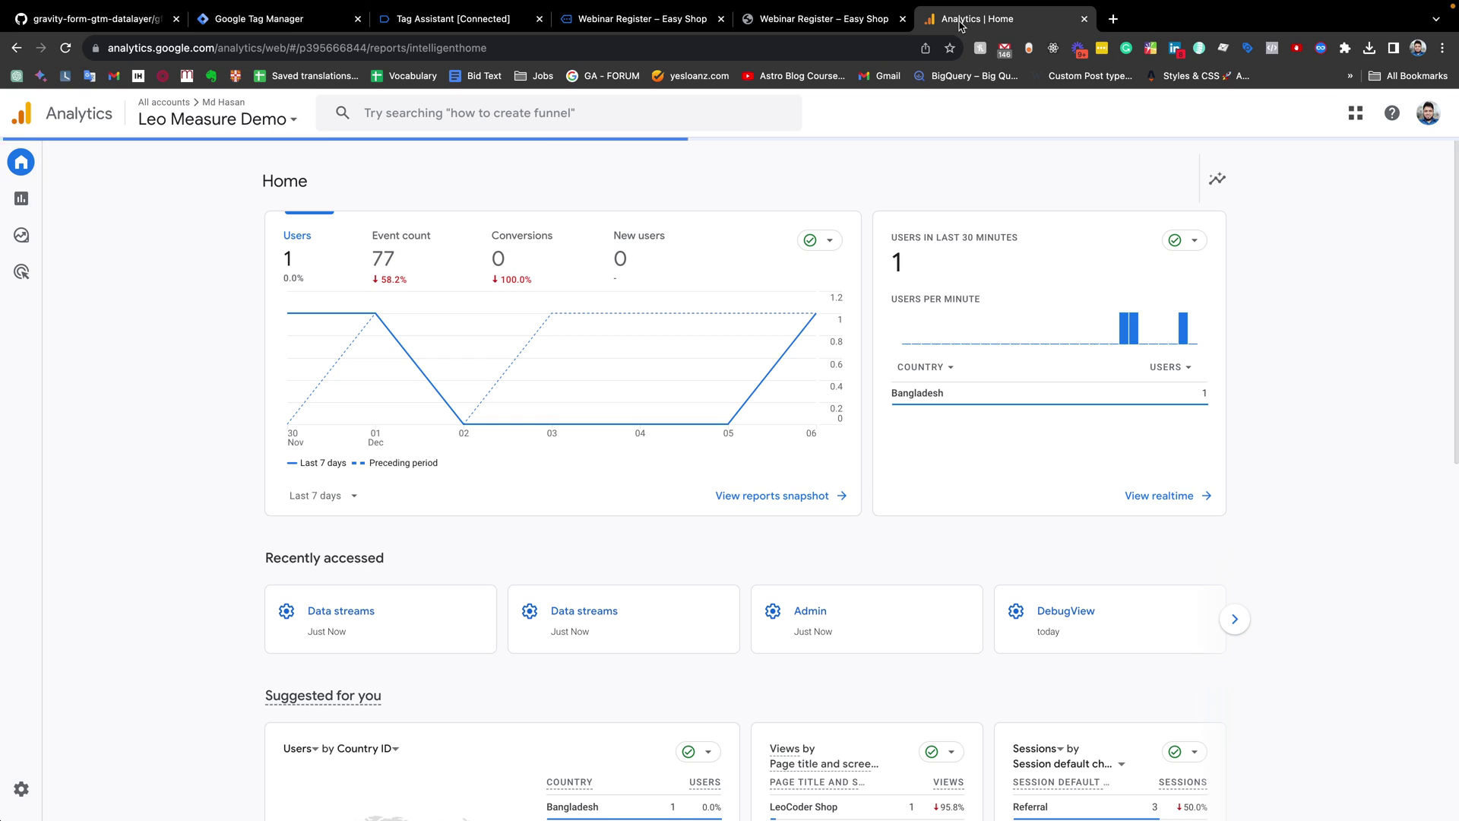
{"action": "left_click", "coordinate": [23, 789]}
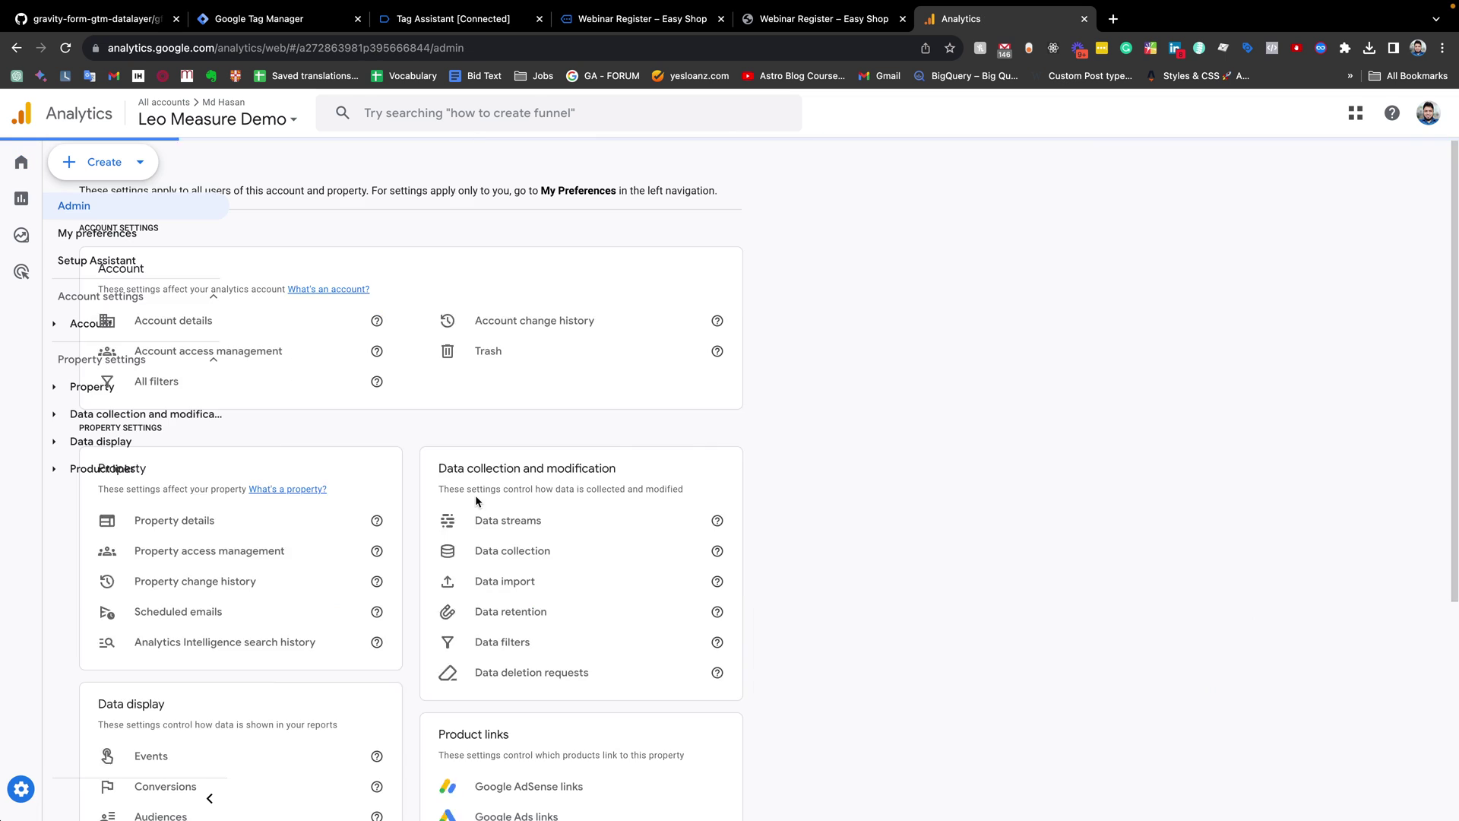
{"action": "scroll", "coordinate": [476, 498], "scroll_direction": "down", "scroll_amount": 3}
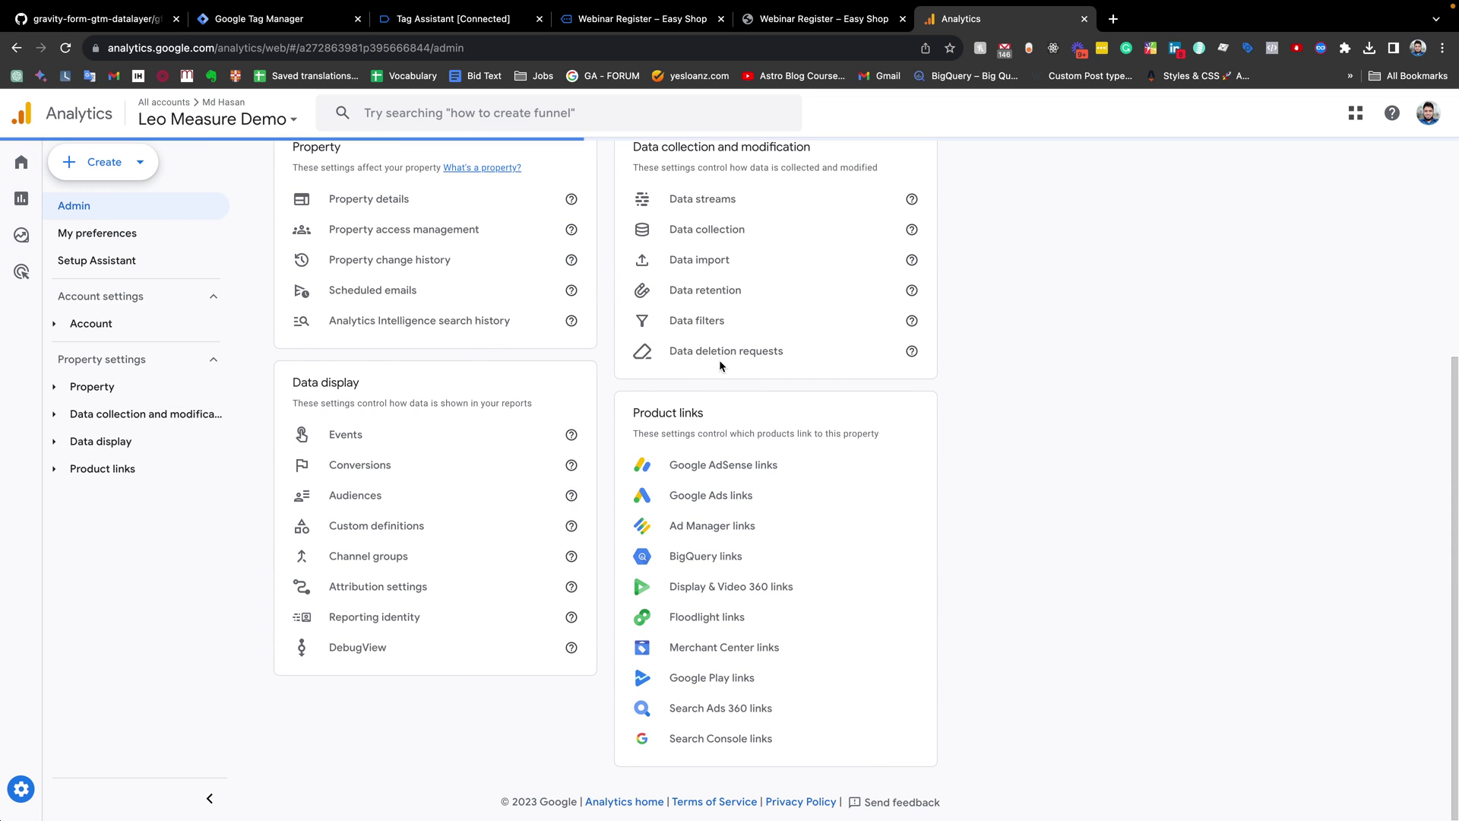
{"action": "left_click", "coordinate": [353, 676]}
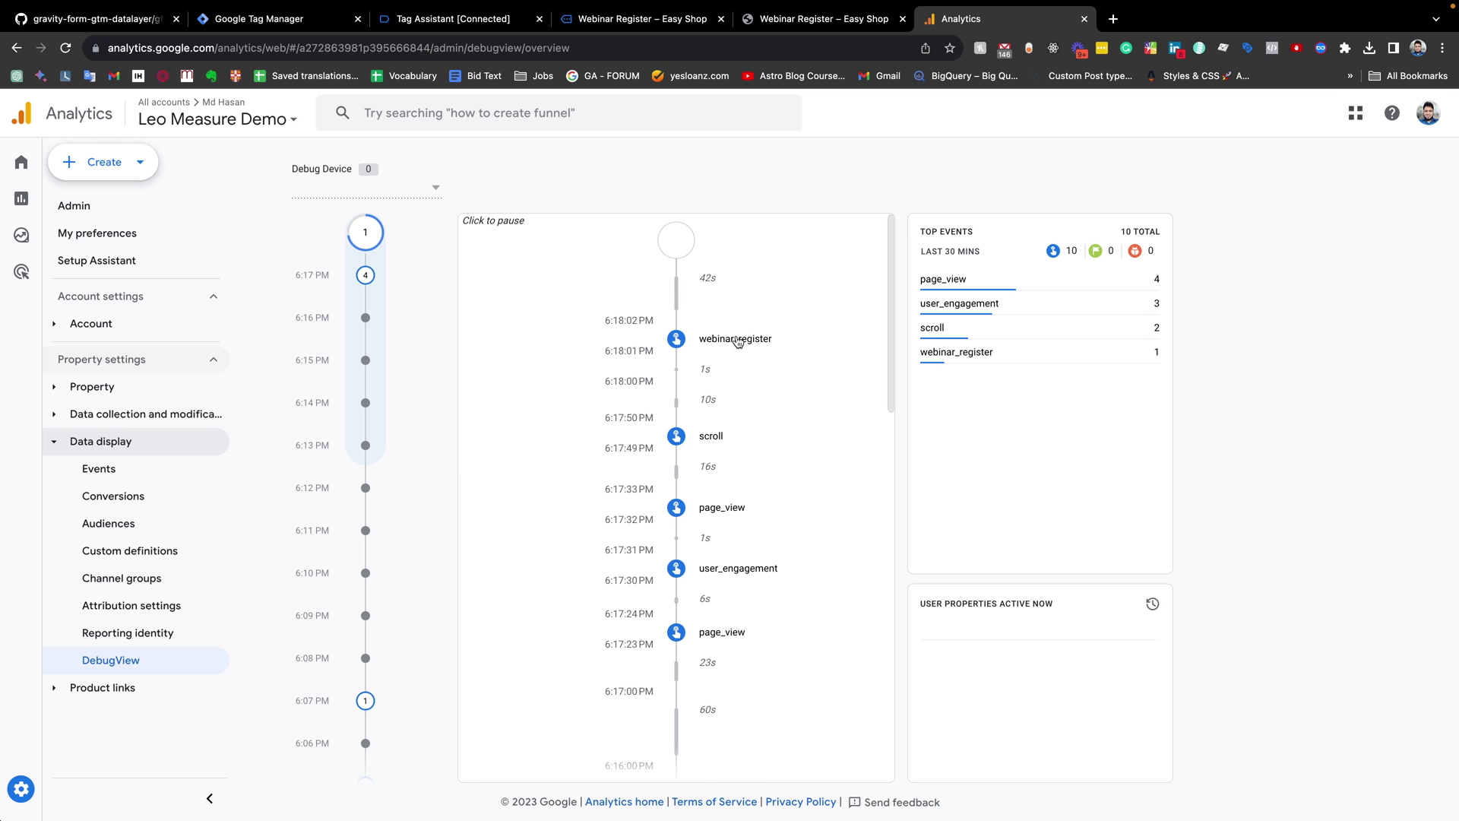
Step: Open the webinar_register event in the DebugView timeline and check the value of its formId parameter
{"action": "left_click", "coordinate": [736, 346]}
{"action": "scroll", "coordinate": [691, 373], "scroll_direction": "down", "scroll_amount": 1}
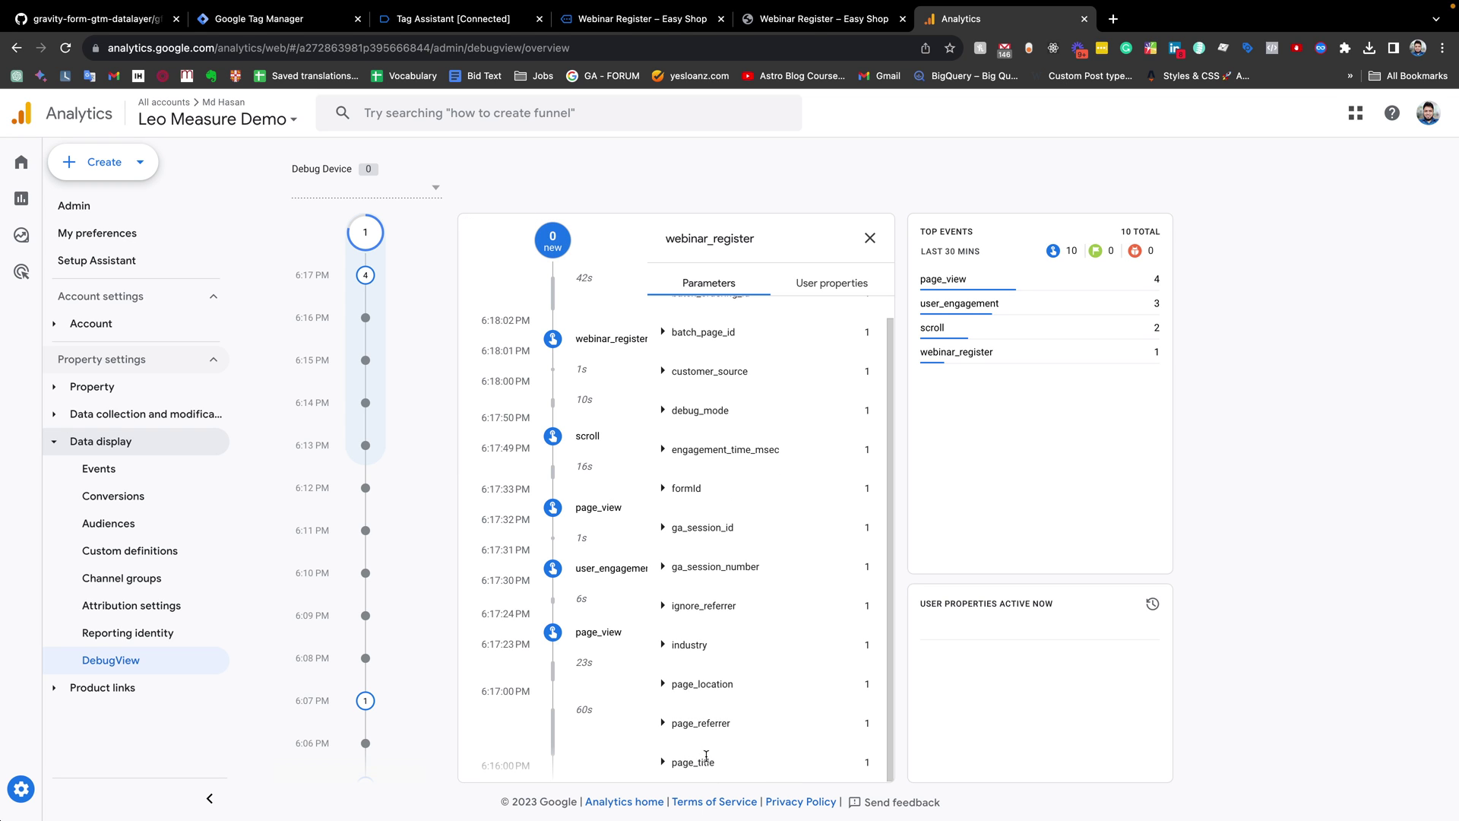
{"action": "scroll", "coordinate": [707, 585], "scroll_direction": "up", "scroll_amount": 1}
{"action": "left_click", "coordinate": [665, 497]}
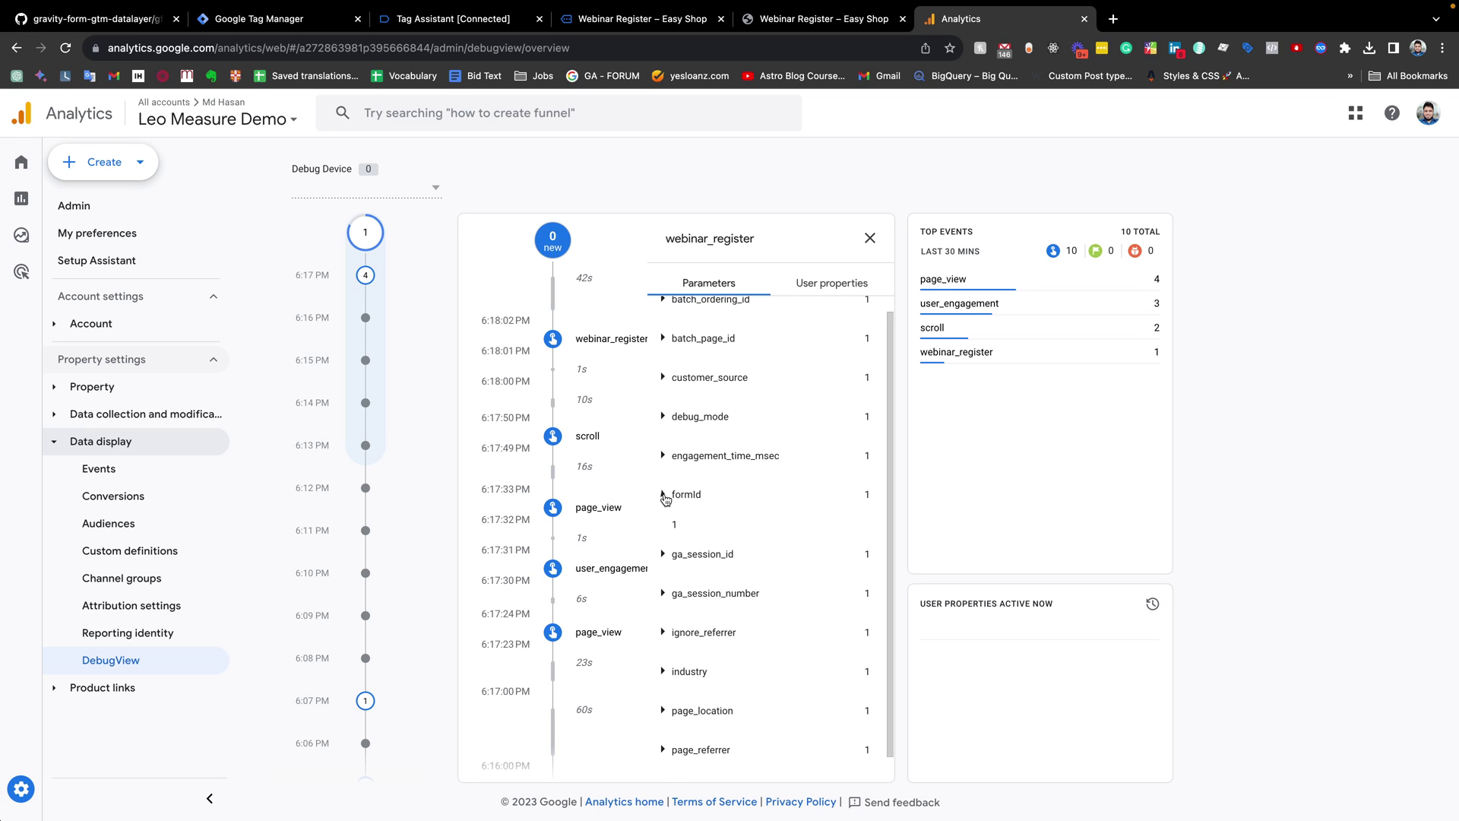
{"action": "left_click_drag", "start_coordinate": [715, 531], "coordinate": [669, 530]}
{"action": "scroll", "coordinate": [763, 531], "scroll_direction": "up", "scroll_amount": 1}
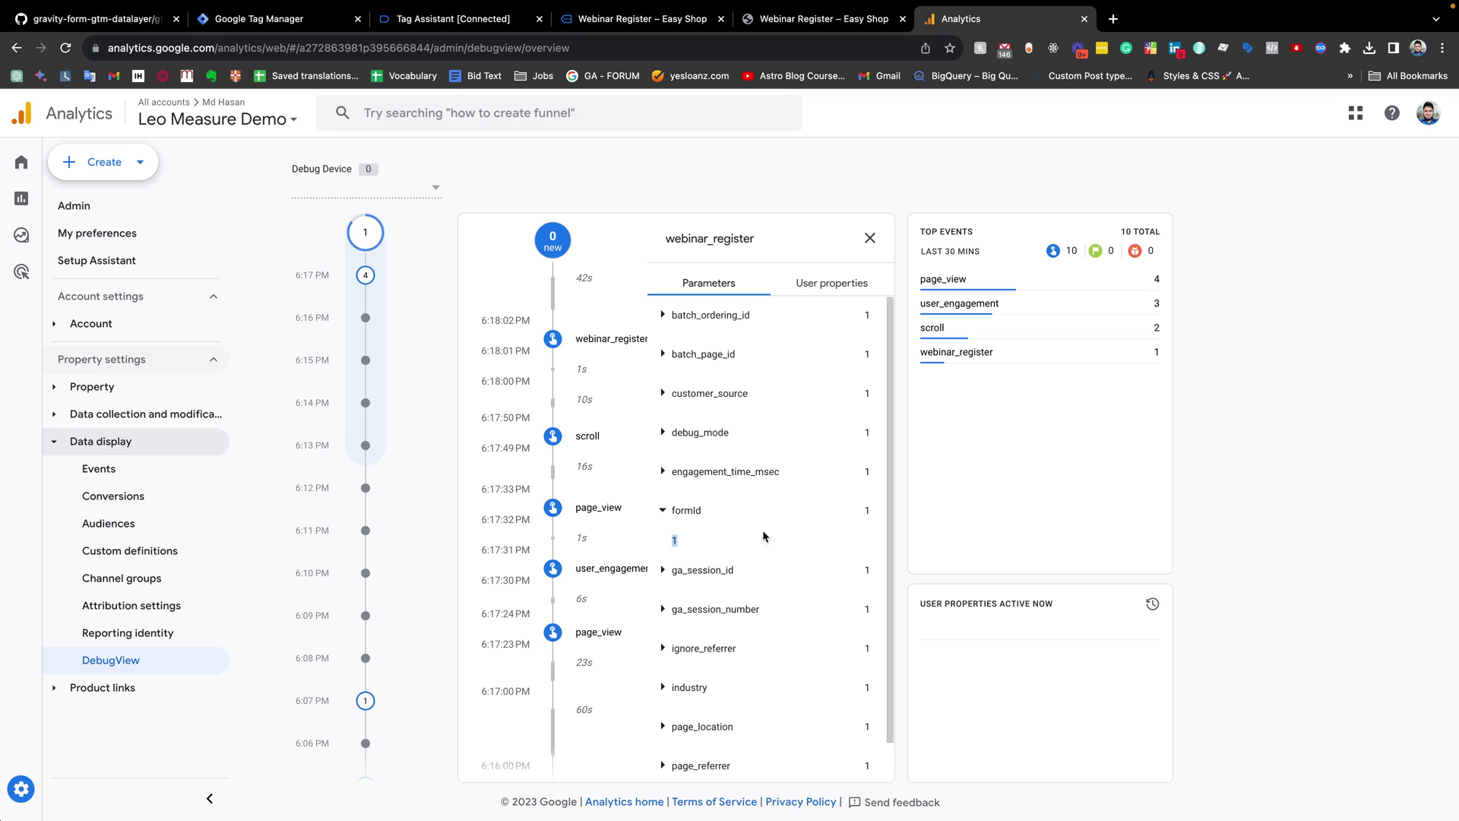
Step: Check the values of the customer_source and industry parameters on the webinar_register event
{"action": "left_click", "coordinate": [672, 394]}
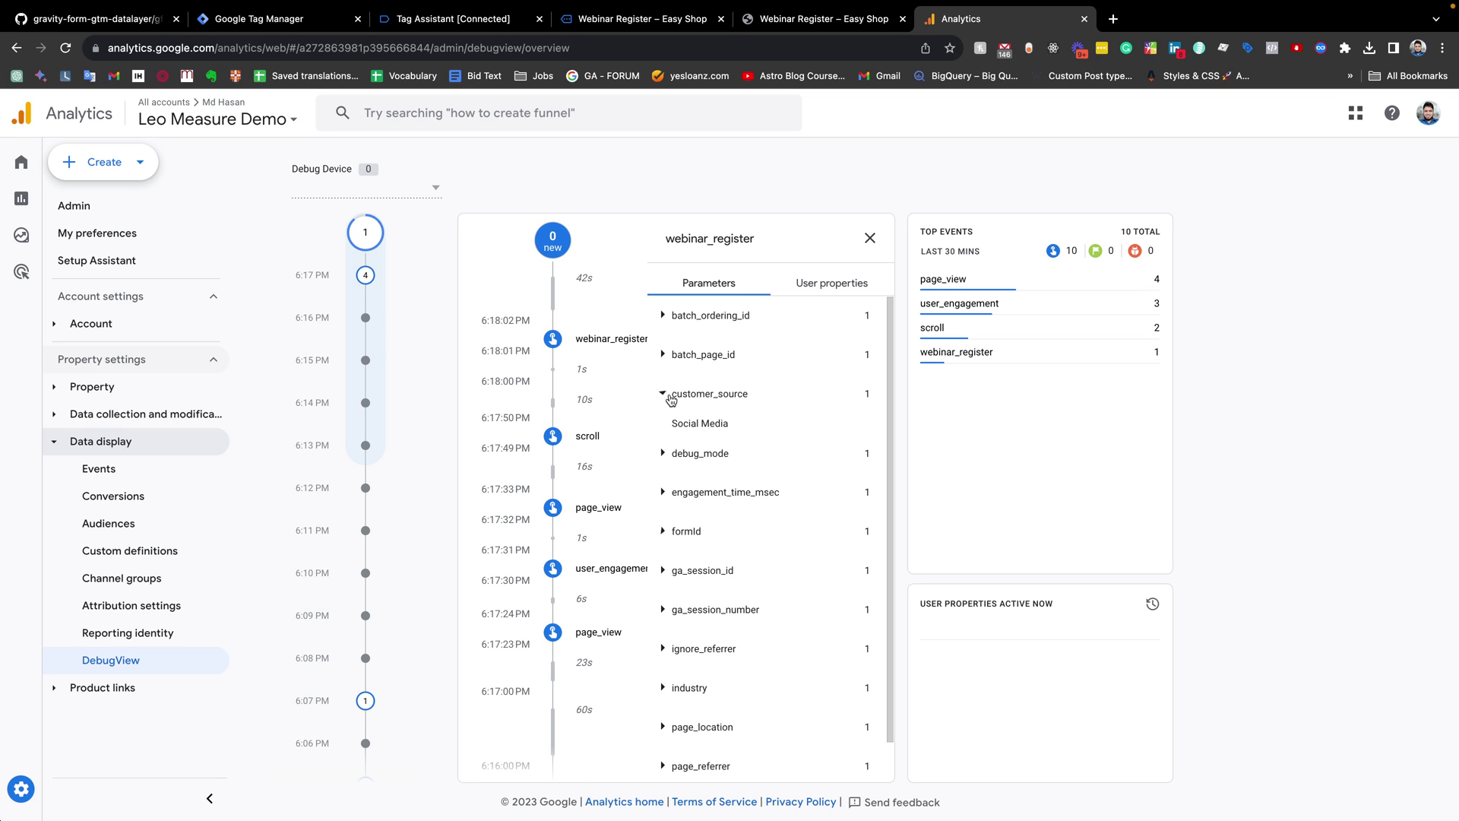
{"action": "scroll", "coordinate": [840, 456], "scroll_direction": "down", "scroll_amount": 1}
{"action": "left_click", "coordinate": [668, 643]}
{"action": "left_click_drag", "start_coordinate": [735, 659], "coordinate": [669, 657]}
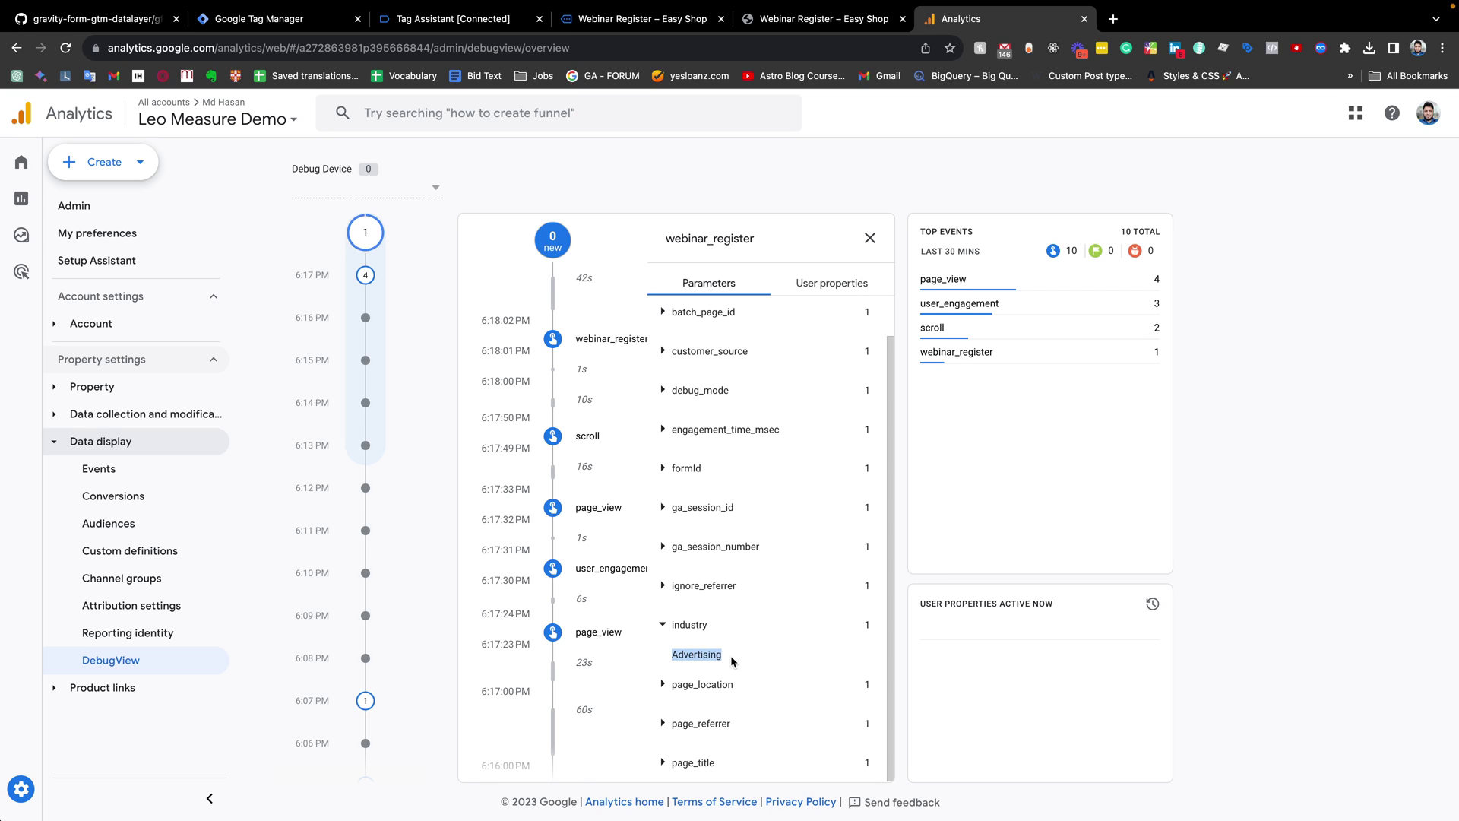
{"action": "scroll", "coordinate": [732, 660], "scroll_direction": "up", "scroll_amount": 1}
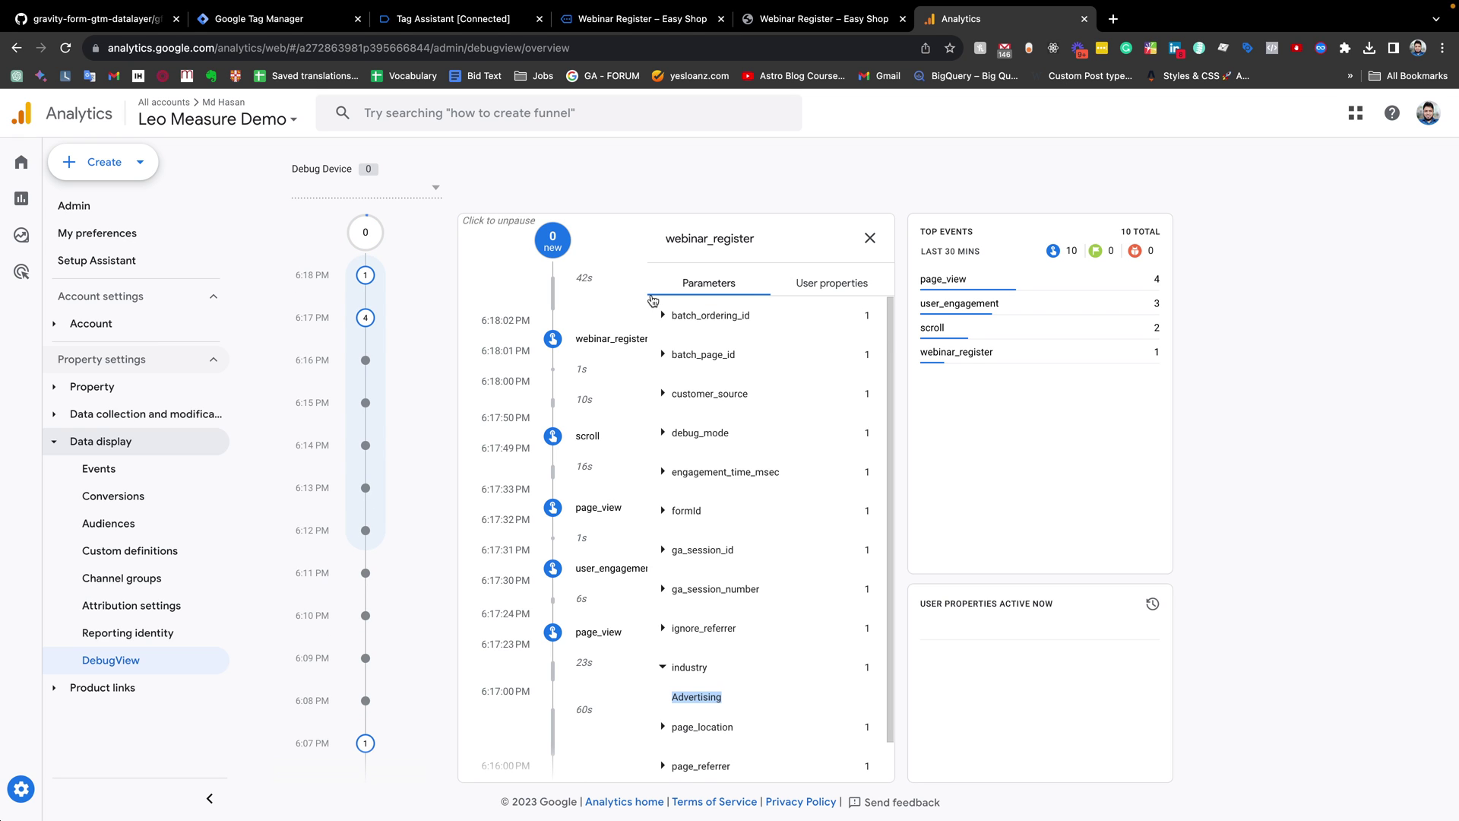
Step: Switch to Google Tag Manager, publish the workspace changes to Live without a version name or description, and return to the workspace
{"action": "left_click", "coordinate": [453, 23]}
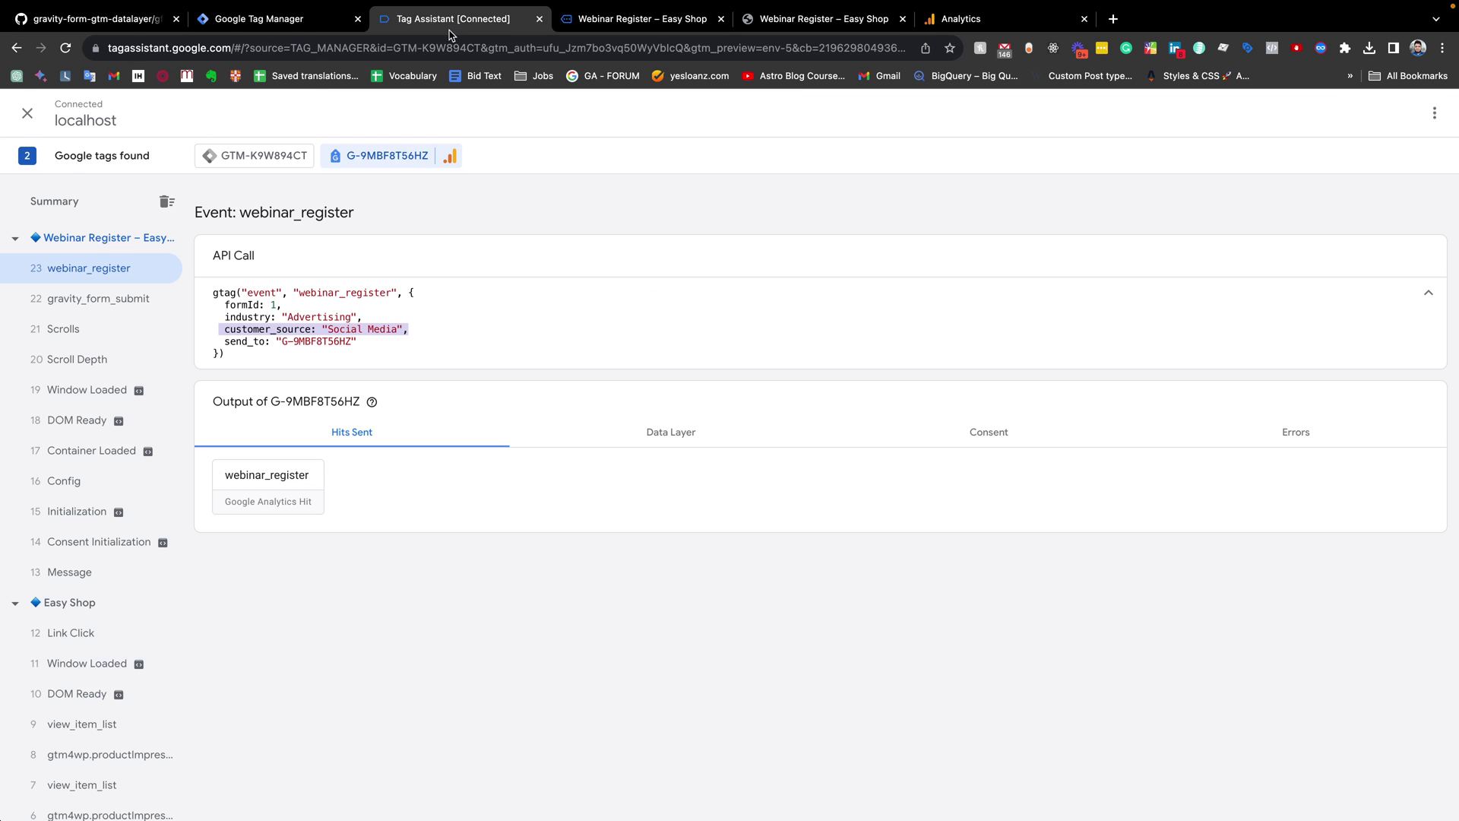
{"action": "left_click", "coordinate": [327, 23]}
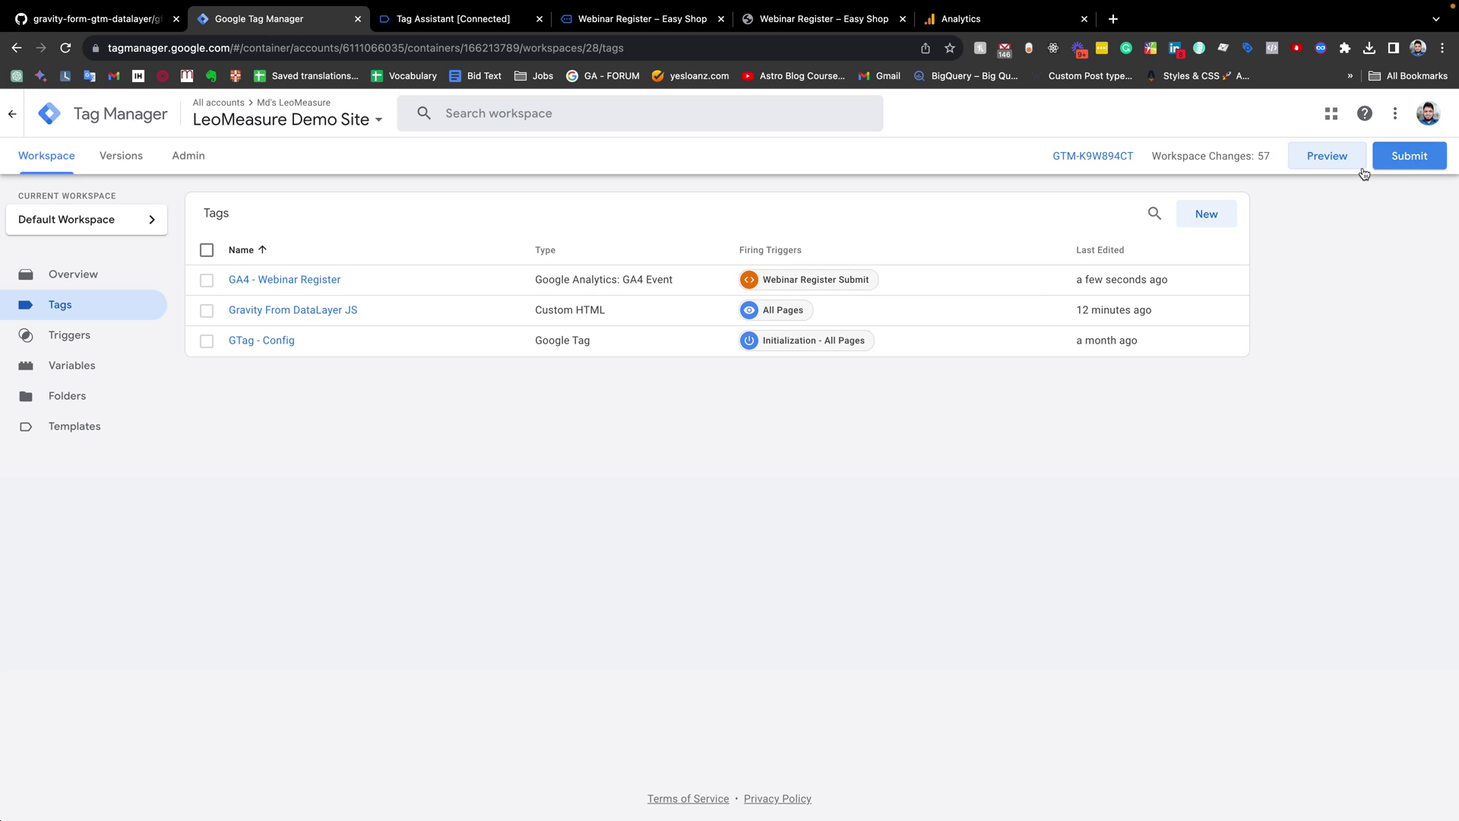
{"action": "left_click", "coordinate": [1410, 160]}
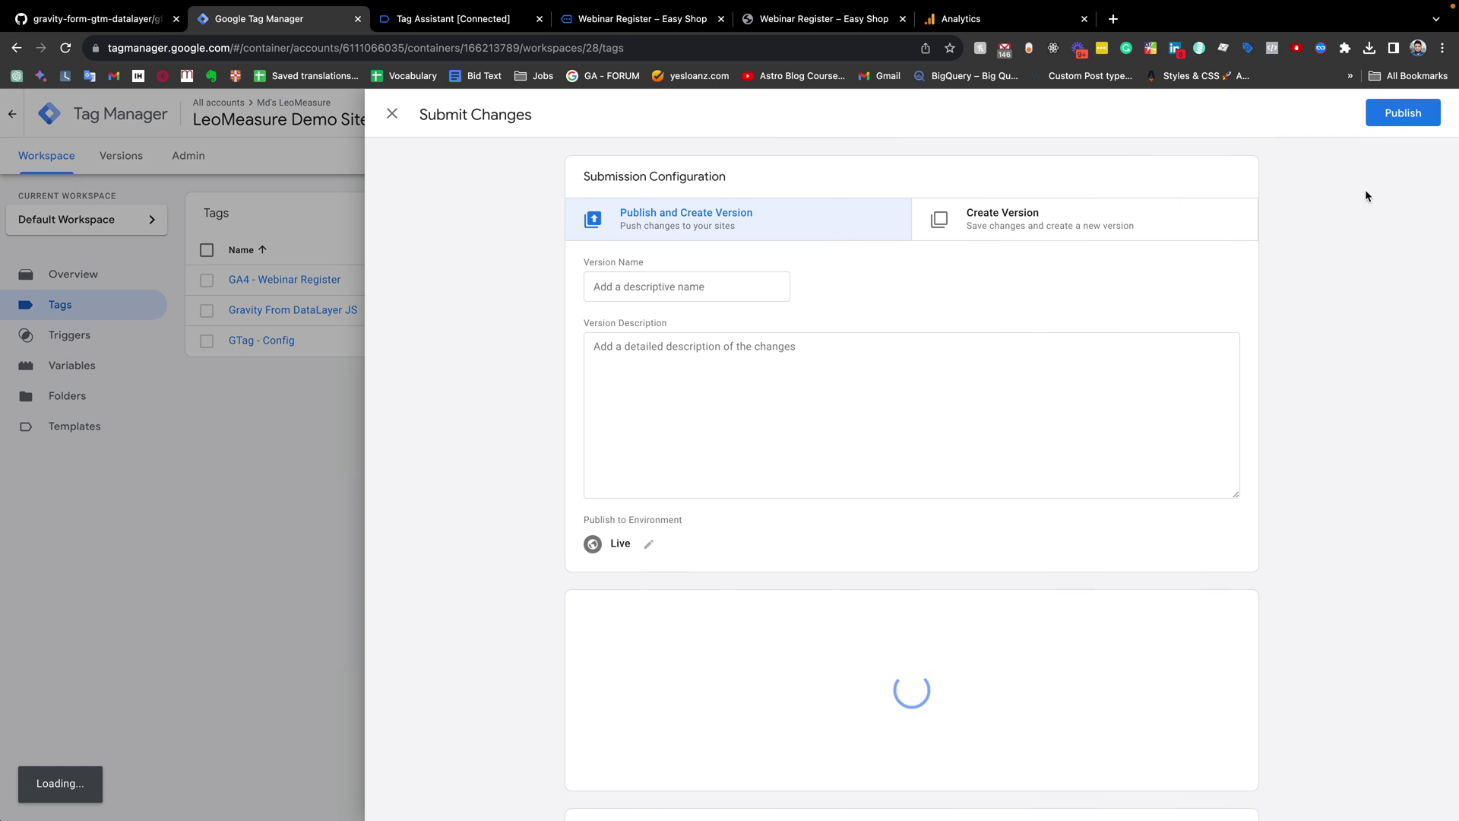
{"action": "left_click", "coordinate": [1404, 114]}
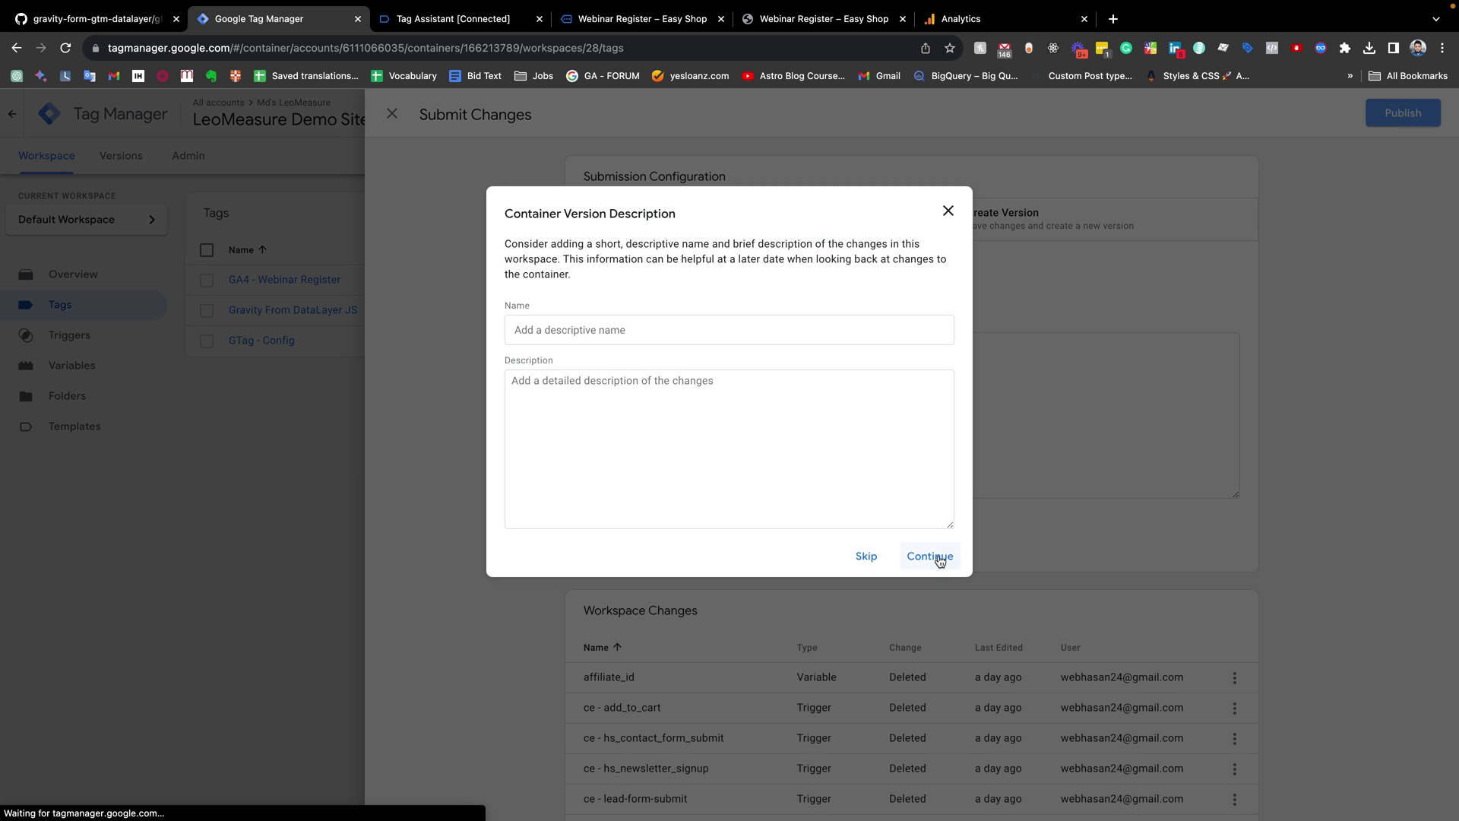
{"action": "left_click", "coordinate": [935, 555]}
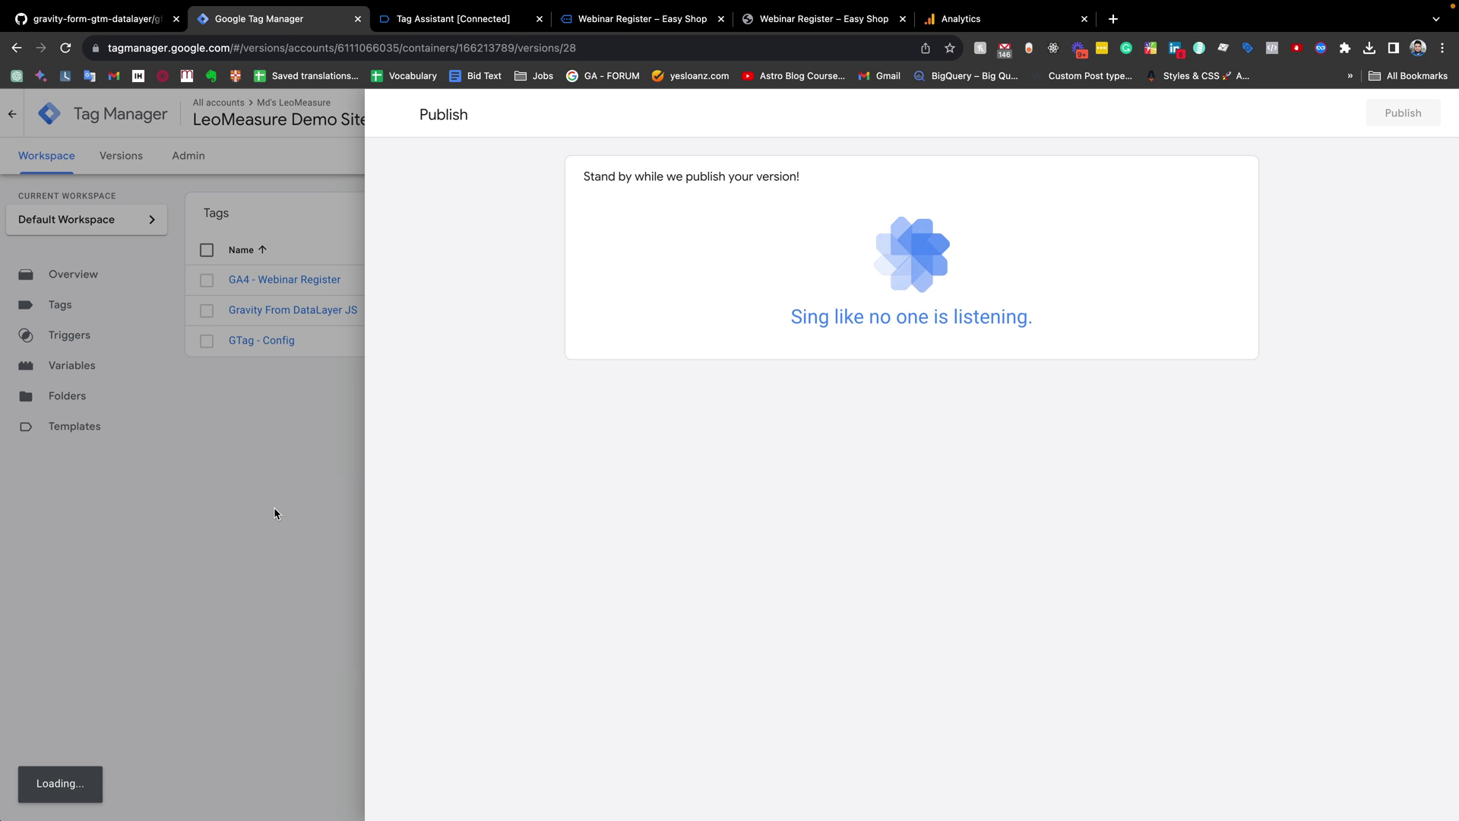
{"action": "left_click", "coordinate": [166, 408]}
{"action": "left_click", "coordinate": [45, 156]}
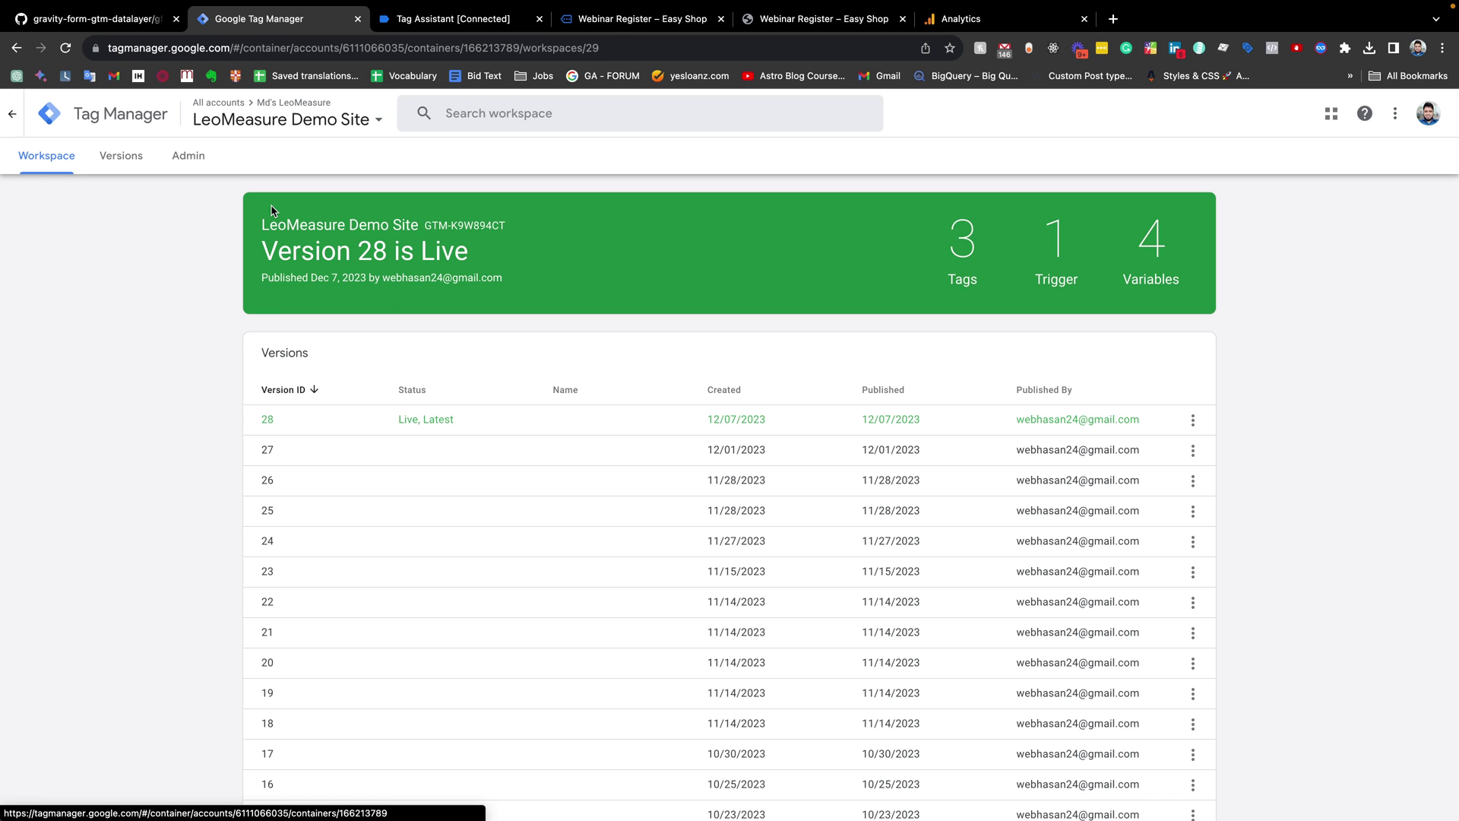
{"action": "mouse_move", "coordinate": [340, 4]}
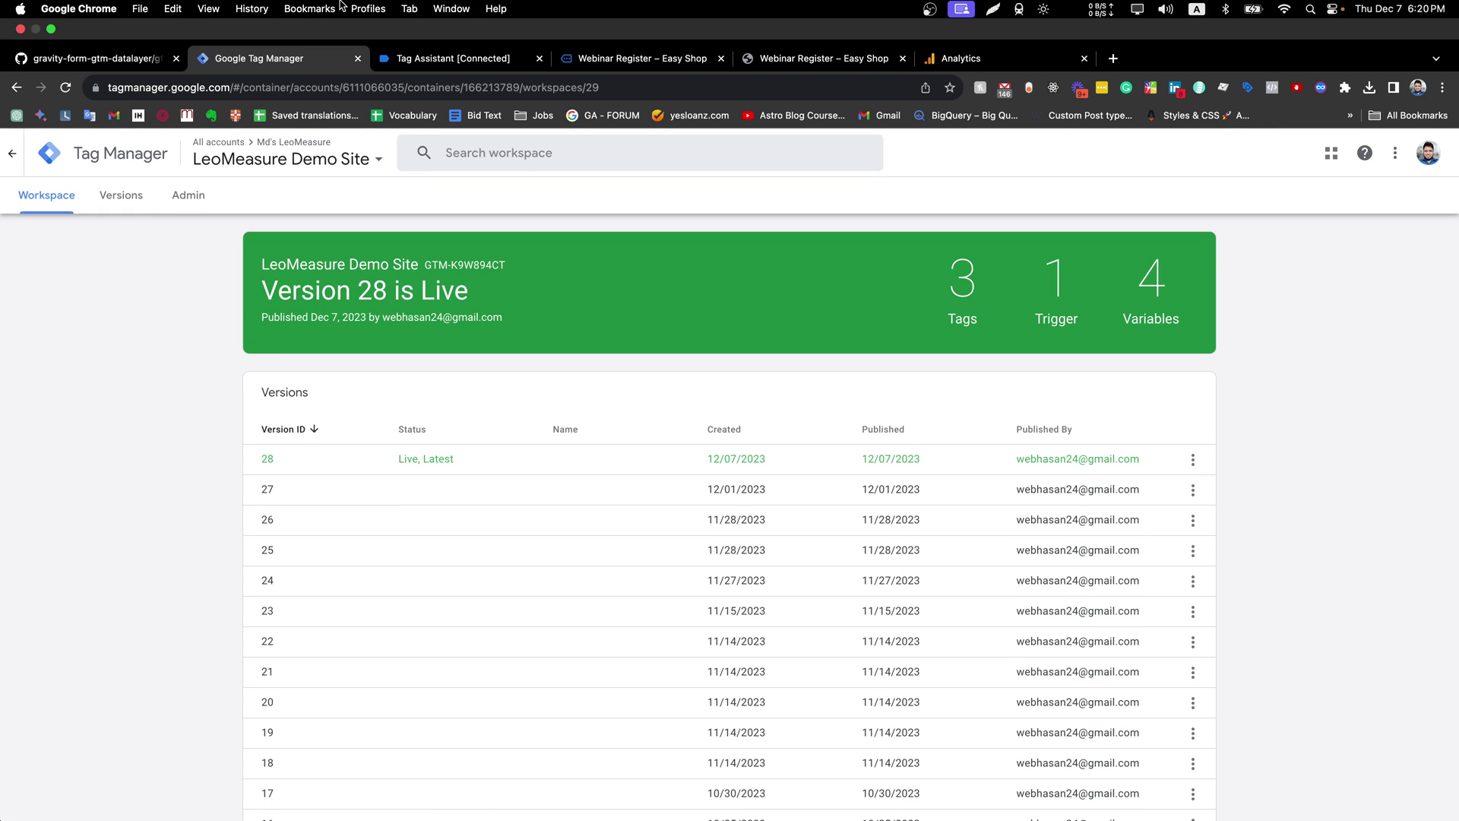